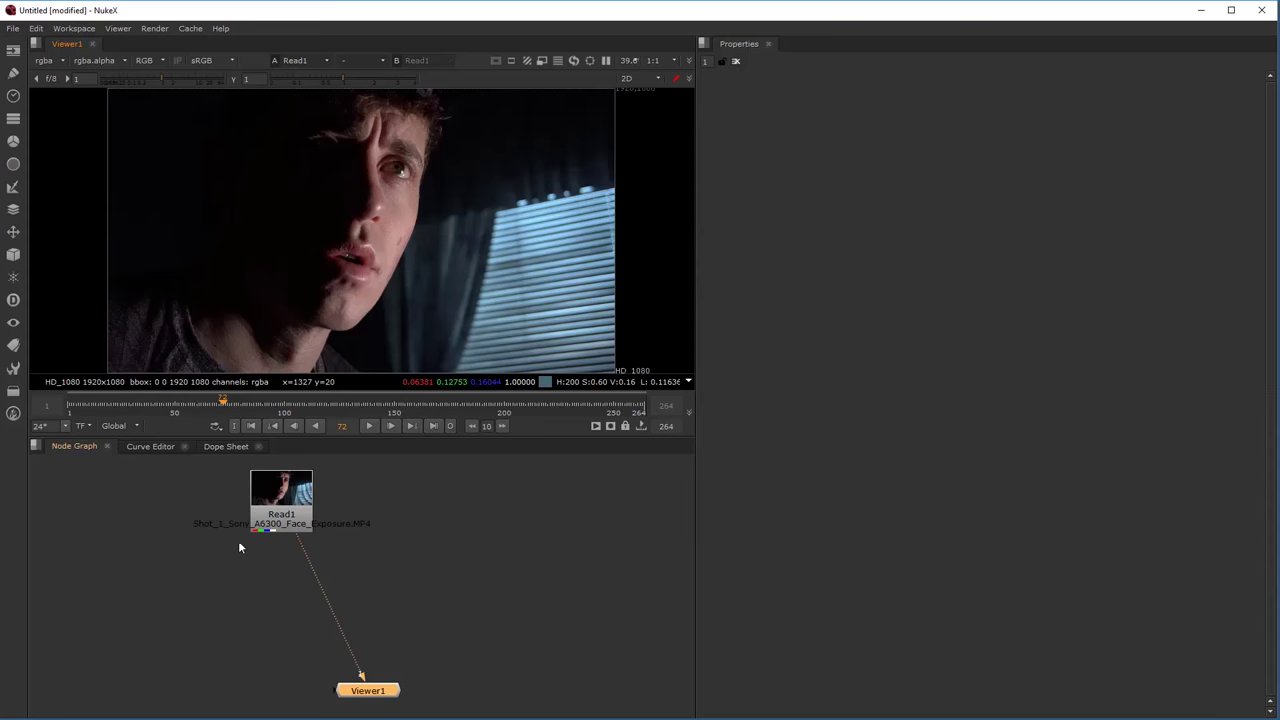
Add an unconnected Roto node beside the Read1 footage node in the node graph.
{"action": "left_click_drag", "start_coordinate": [285, 500], "coordinate": [308, 529]}
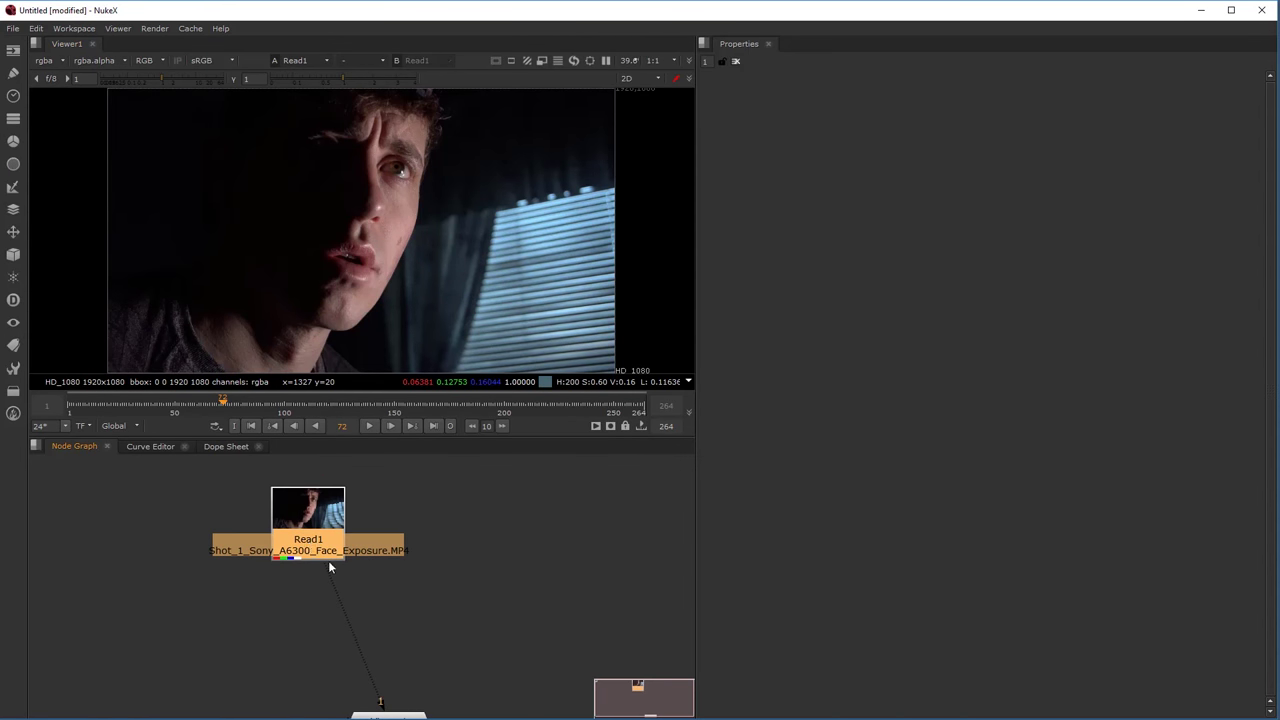
{"action": "left_click", "coordinate": [466, 634]}
{"action": "key", "text": "Tab"}
{"action": "type", "text": "roto"}
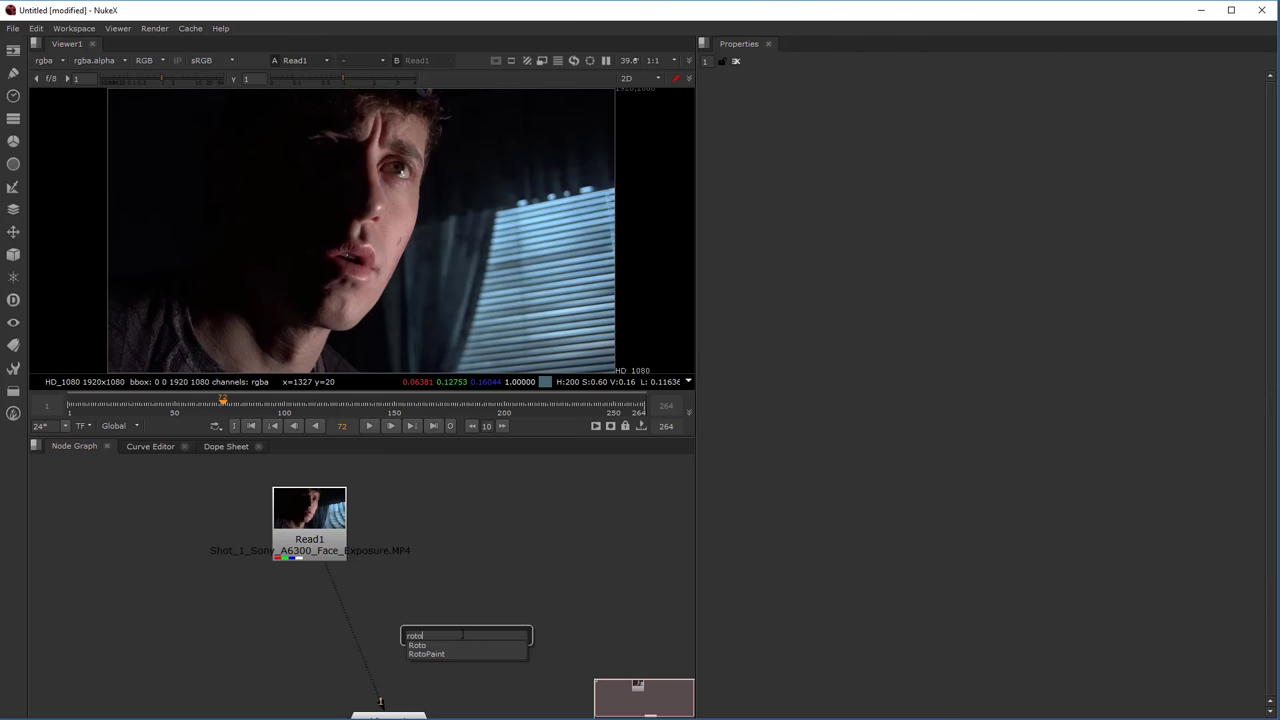
{"action": "left_click", "coordinate": [439, 646]}
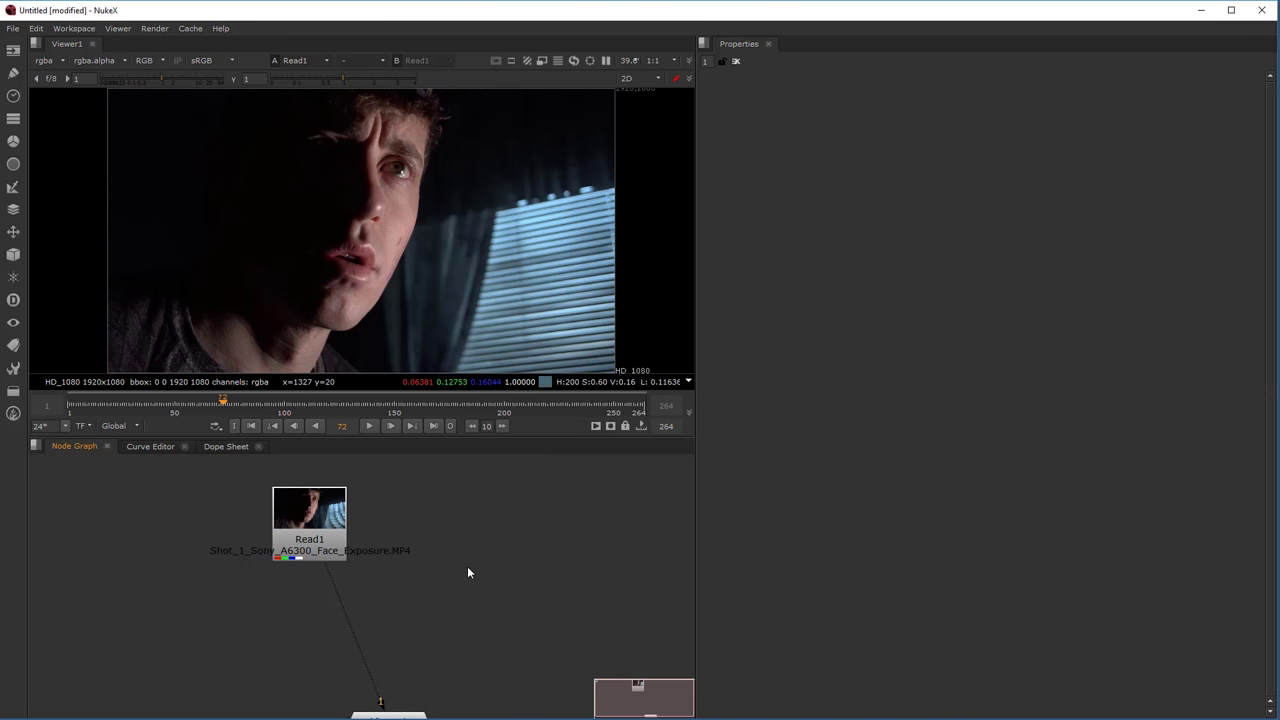
{"action": "key", "text": "Tab"}
{"action": "type", "text": "ro"}
{"action": "left_click", "coordinate": [430, 583]}
{"action": "key", "text": "o"}
{"action": "left_click_drag", "start_coordinate": [474, 570], "coordinate": [528, 549]}
Add an unconnected RotoPaint node and place it directly below the Roto1 node.
{"action": "left_click", "coordinate": [481, 611]}
{"action": "key", "text": "Tab"}
{"action": "type", "text": "r"}
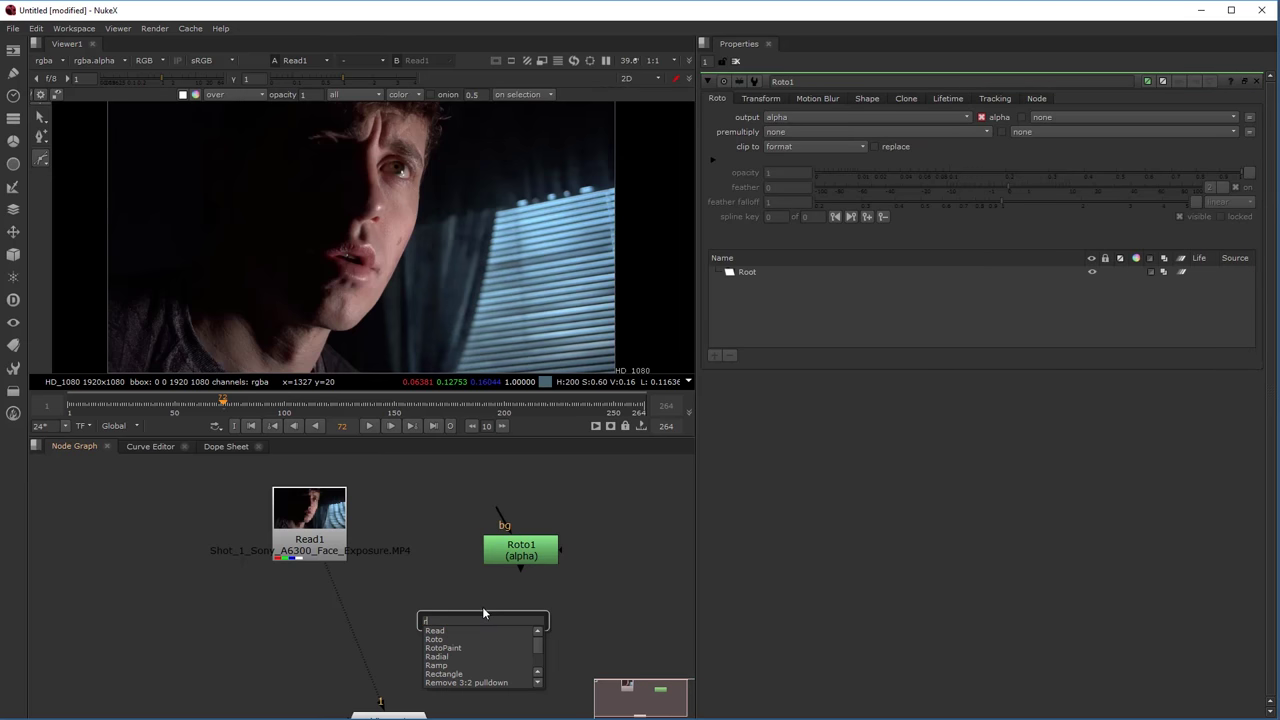
{"action": "type", "text": "ot"}
{"action": "left_click", "coordinate": [456, 641]}
{"action": "left_click_drag", "start_coordinate": [480, 613], "coordinate": [516, 628]}
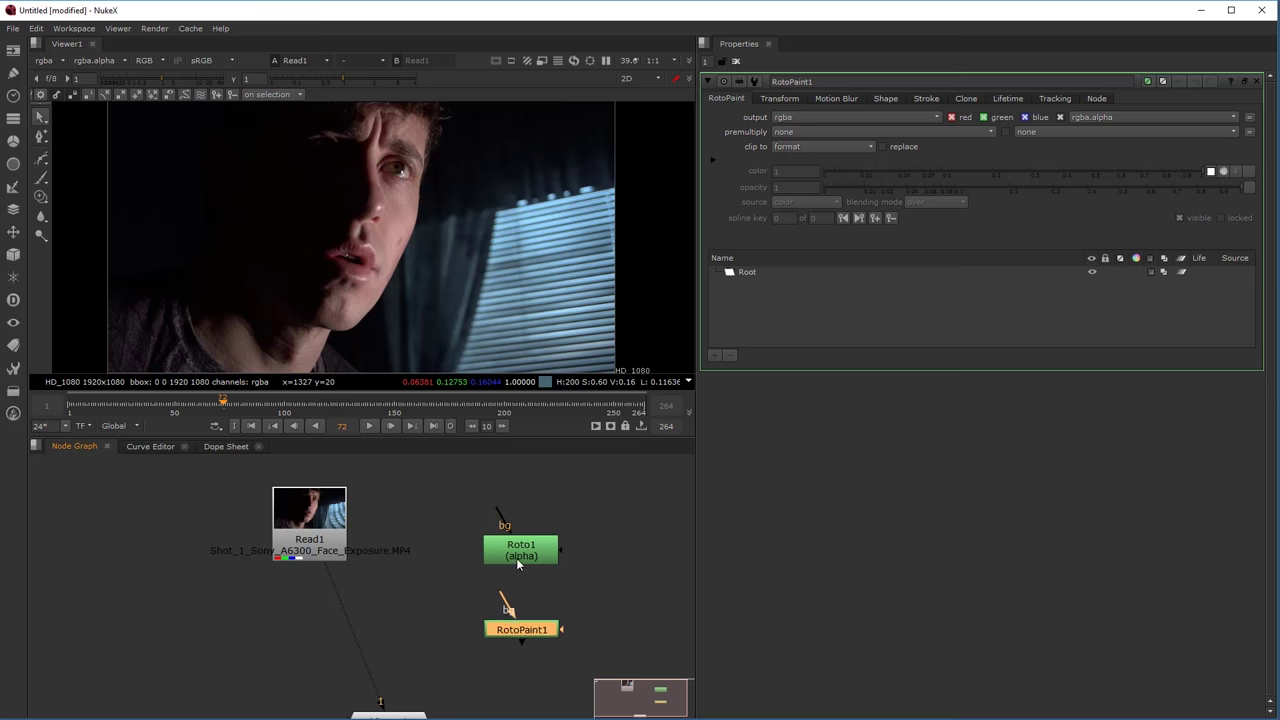
{"action": "left_click_drag", "start_coordinate": [517, 563], "coordinate": [518, 568]}
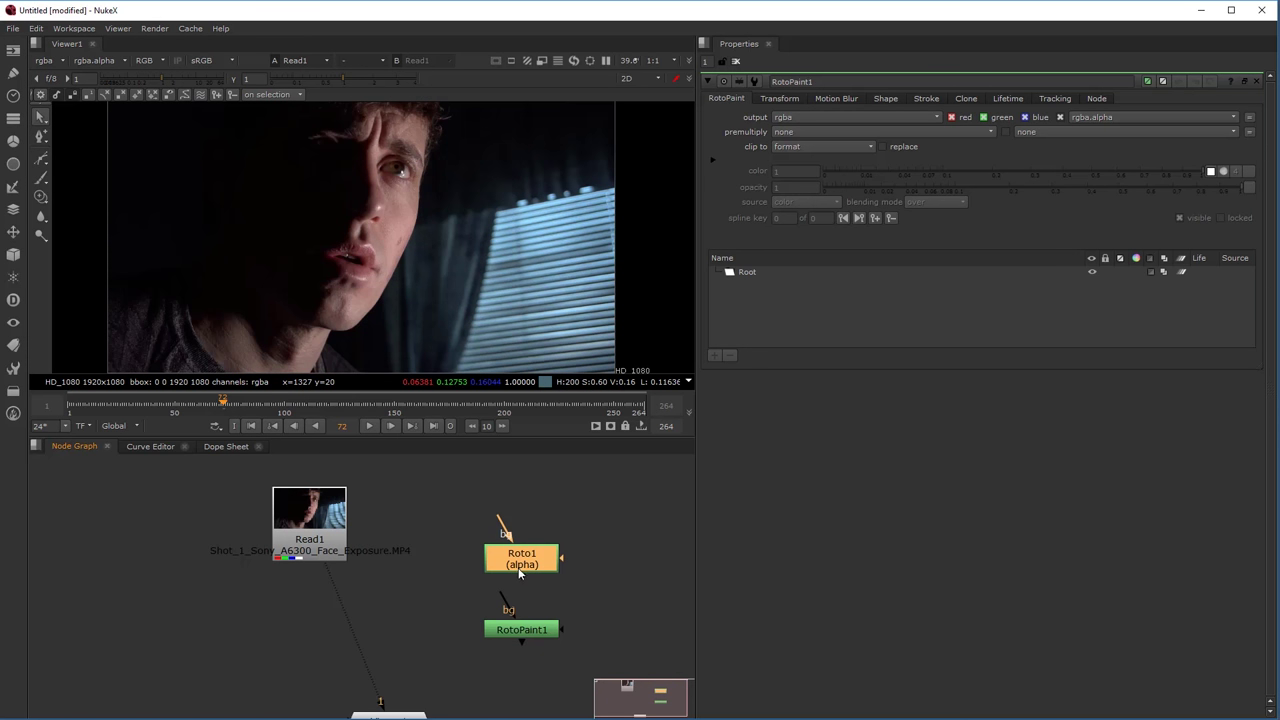
{"action": "left_click", "coordinate": [516, 634]}
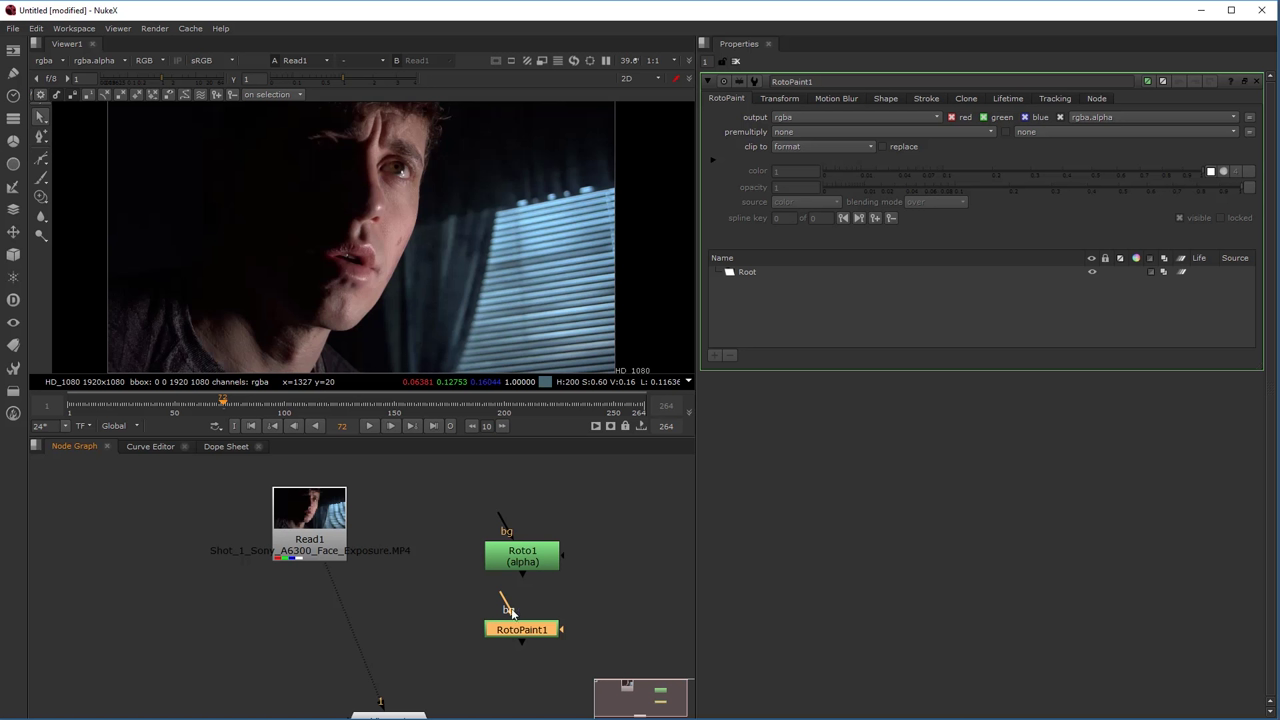
{"action": "left_click_drag", "start_coordinate": [514, 635], "coordinate": [513, 628]}
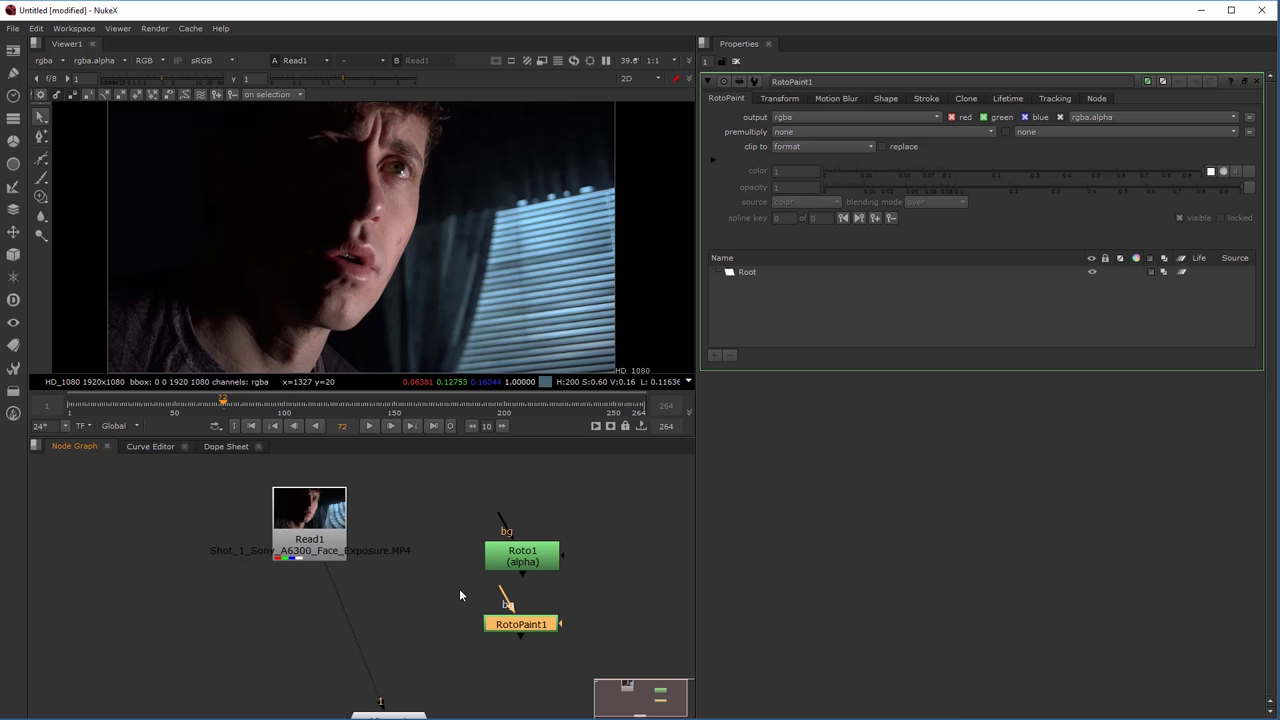
Open the Roto1 node's properties and move RotoPaint1 to the other side of Read1, away from Roto1.
{"action": "double_click", "coordinate": [521, 561]}
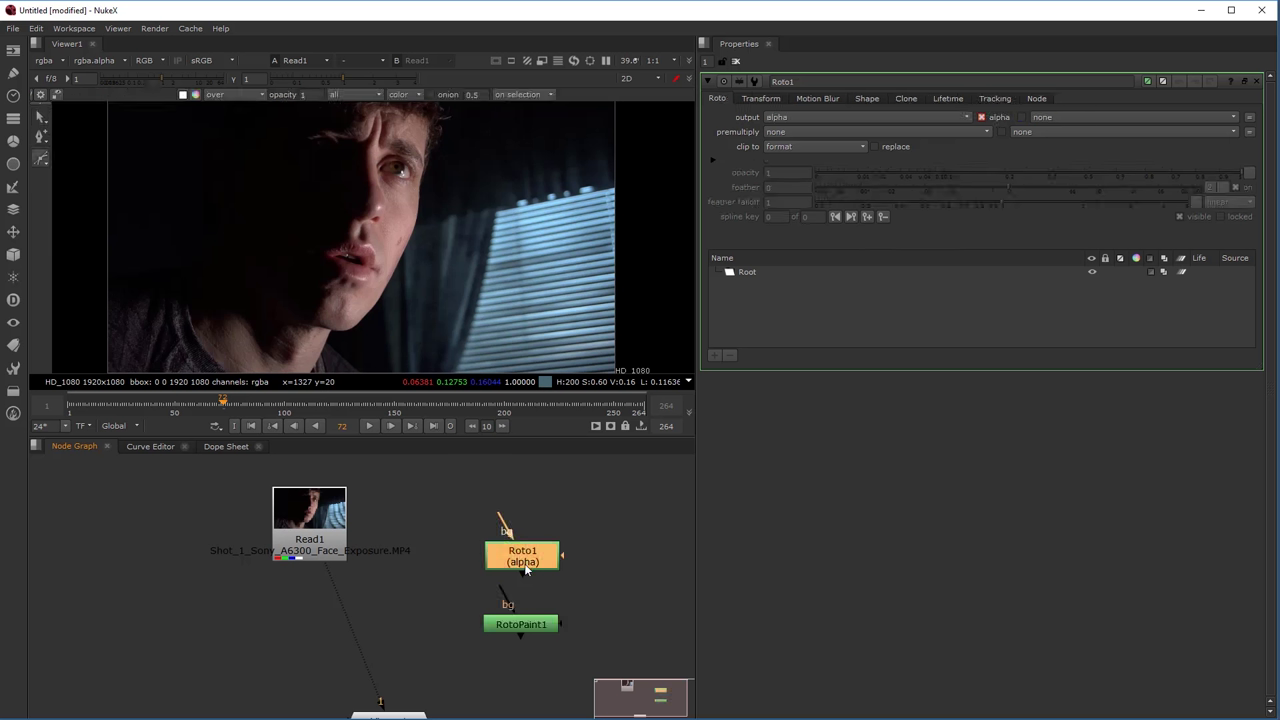
{"action": "left_click_drag", "start_coordinate": [525, 563], "coordinate": [520, 537]}
{"action": "left_click_drag", "start_coordinate": [523, 624], "coordinate": [131, 645]}
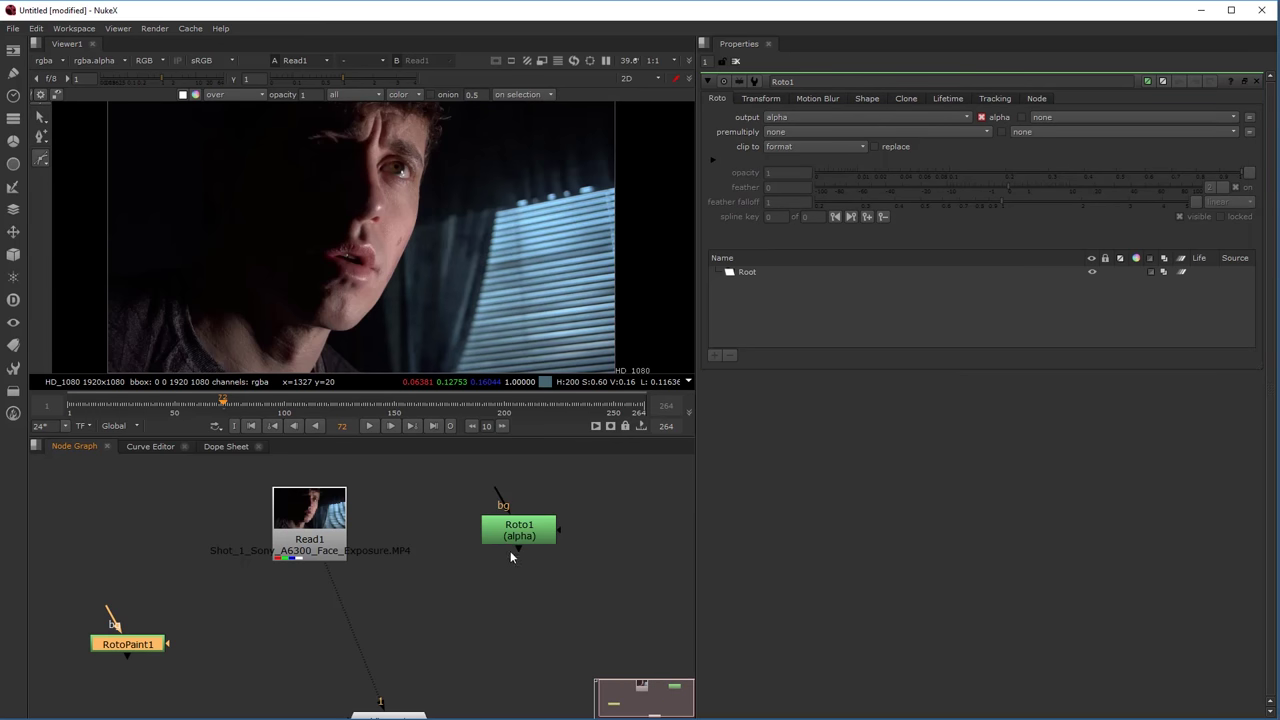
{"action": "left_click_drag", "start_coordinate": [517, 540], "coordinate": [529, 555]}
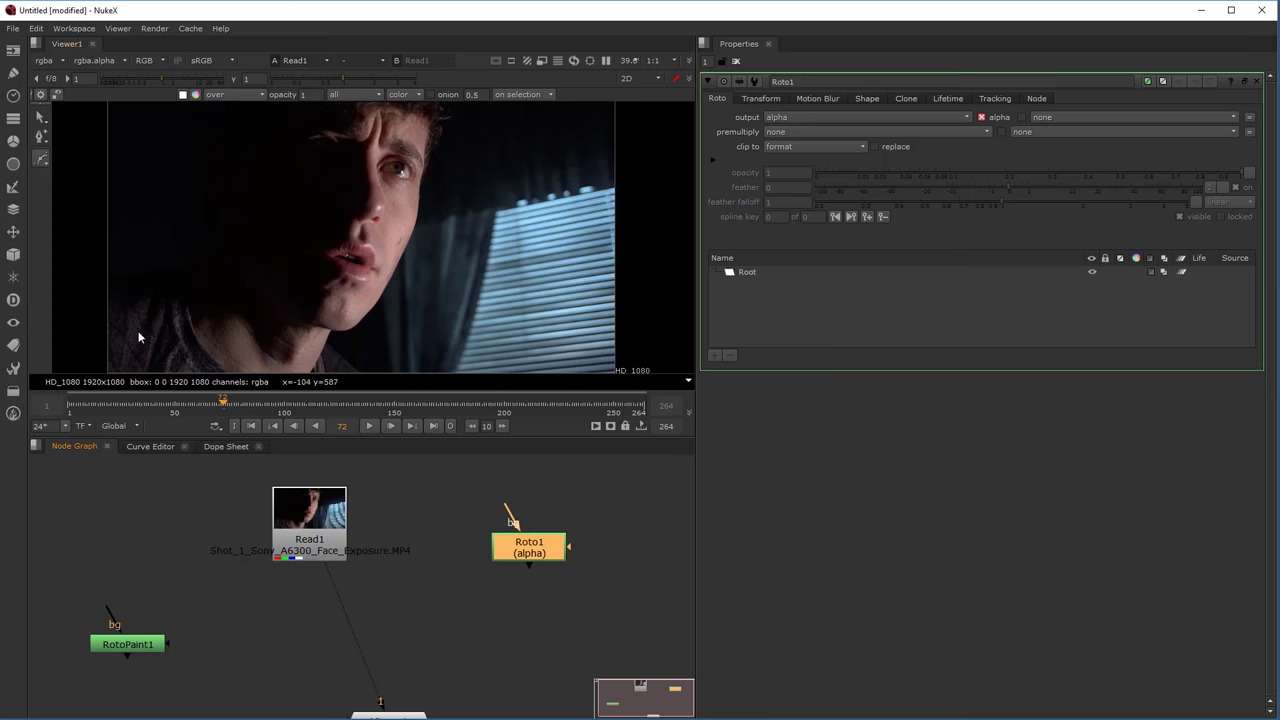
Compare the two nodes' properties and examine Roto1's selection, point-editing and shape-drawing tools.
{"action": "double_click", "coordinate": [134, 643]}
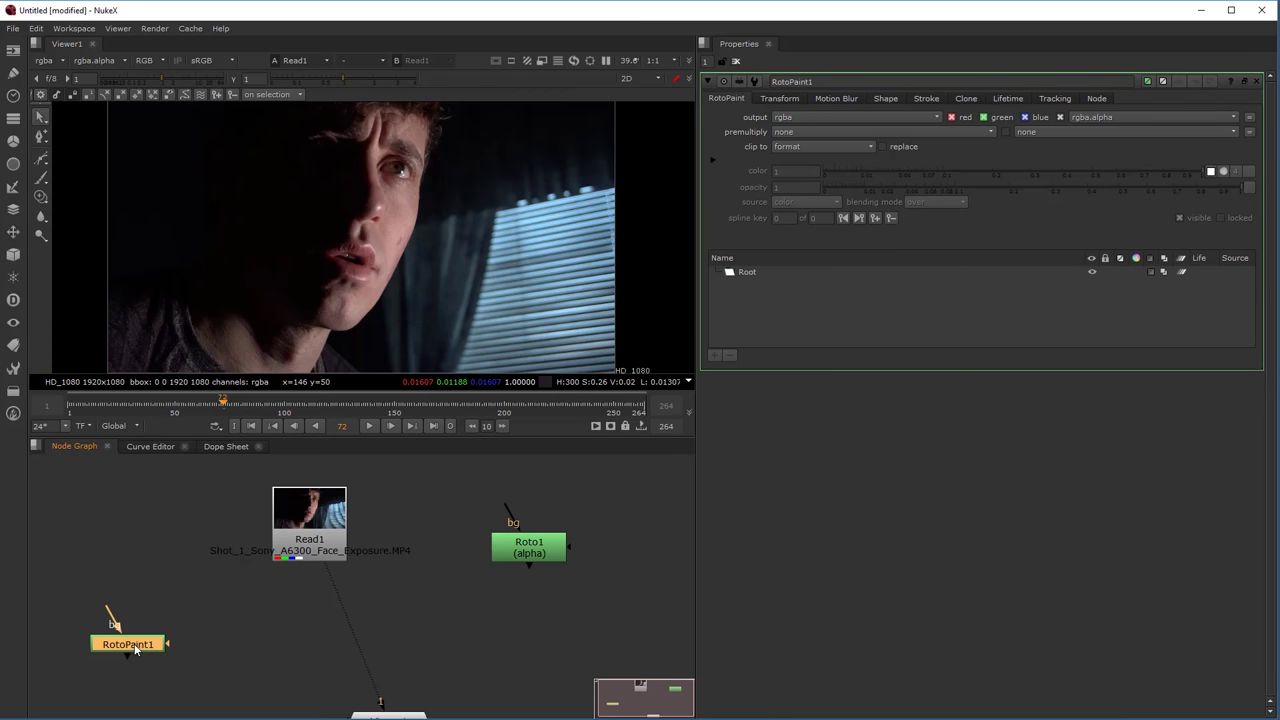
{"action": "double_click", "coordinate": [537, 553]}
{"action": "right_click", "coordinate": [41, 118]}
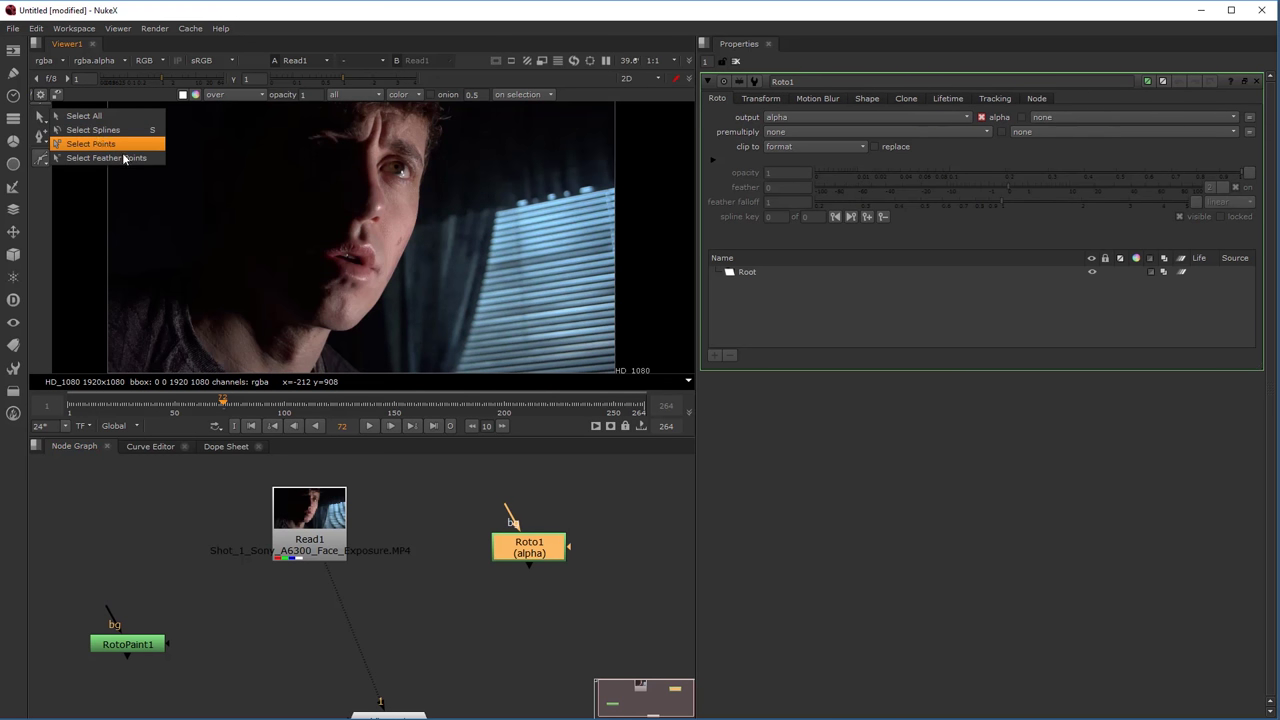
{"action": "left_click", "coordinate": [25, 150]}
{"action": "right_click", "coordinate": [42, 137]}
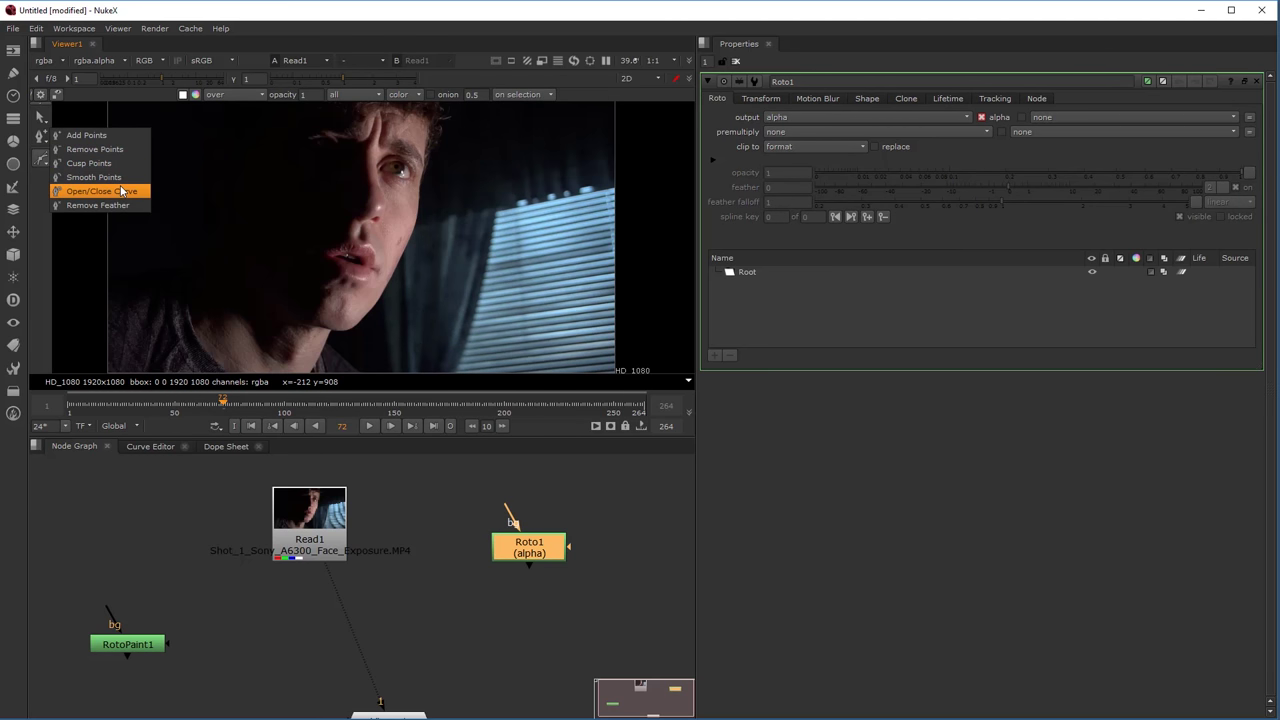
{"action": "left_click", "coordinate": [43, 182]}
{"action": "right_click", "coordinate": [40, 161]}
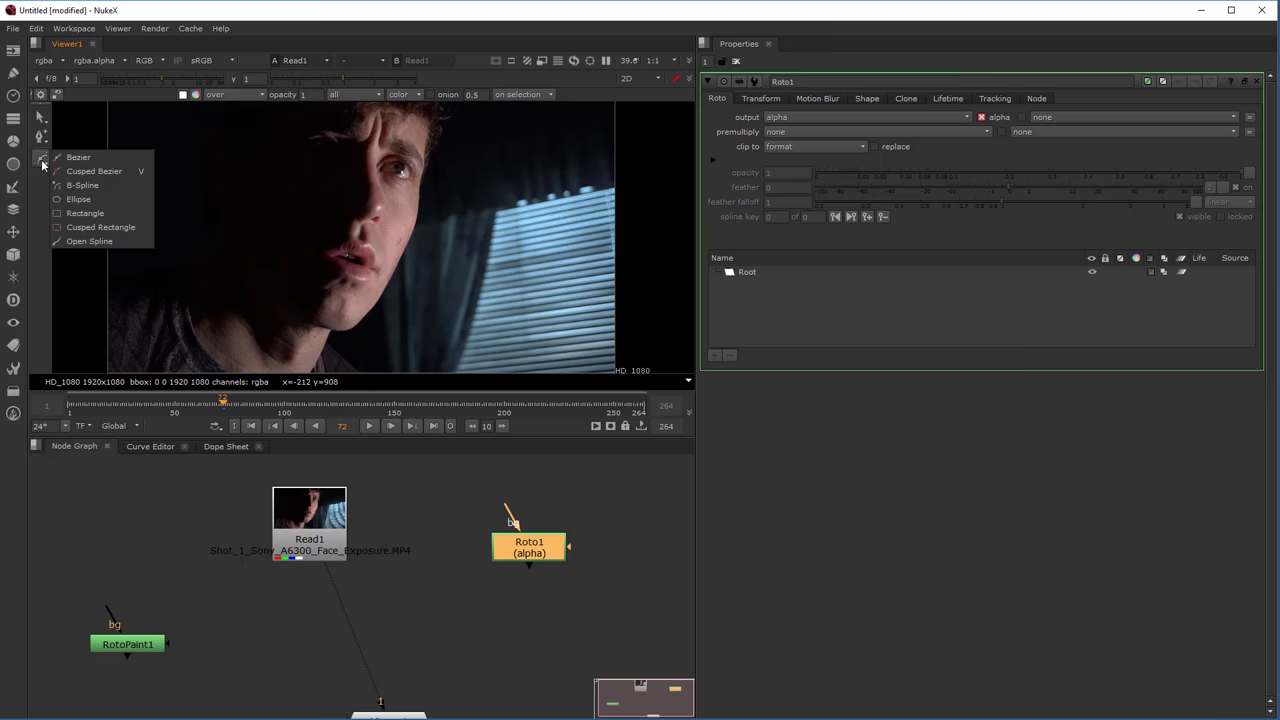
{"action": "left_click", "coordinate": [118, 242]}
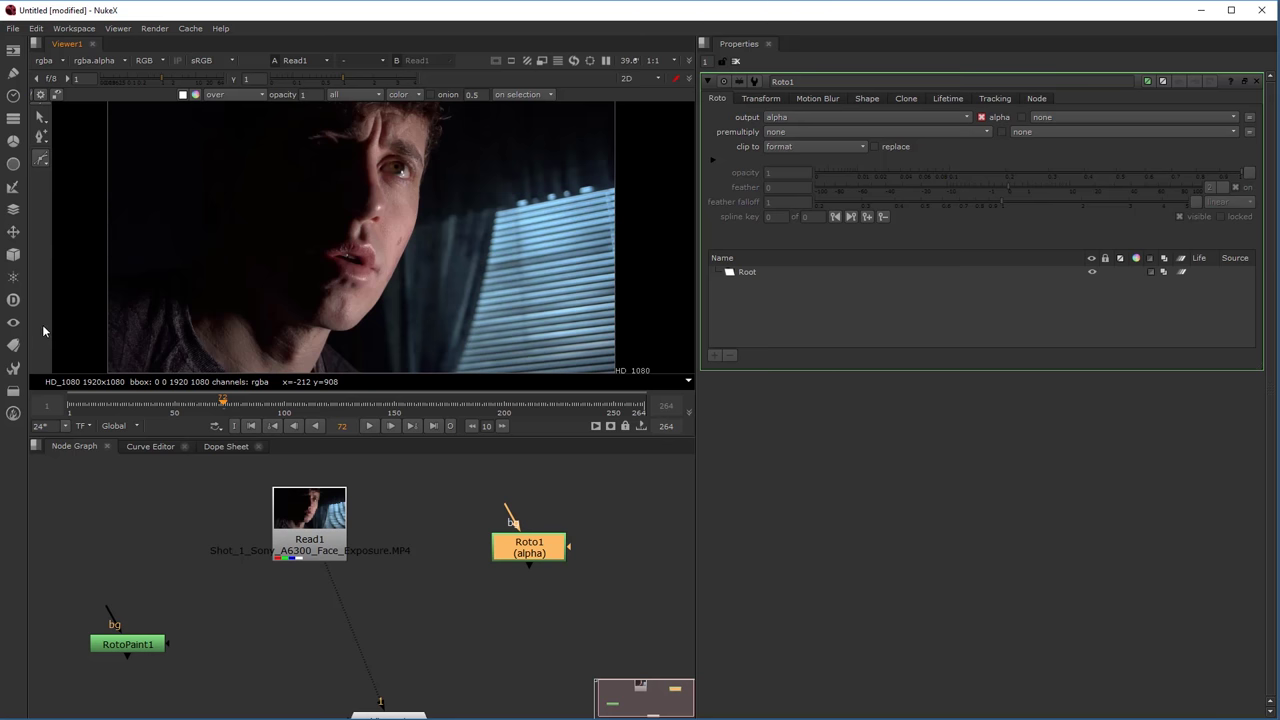
Examine RotoPaint1's additional brush, clone and reveal, blur, and dodge and burn tools.
{"action": "left_click", "coordinate": [132, 647]}
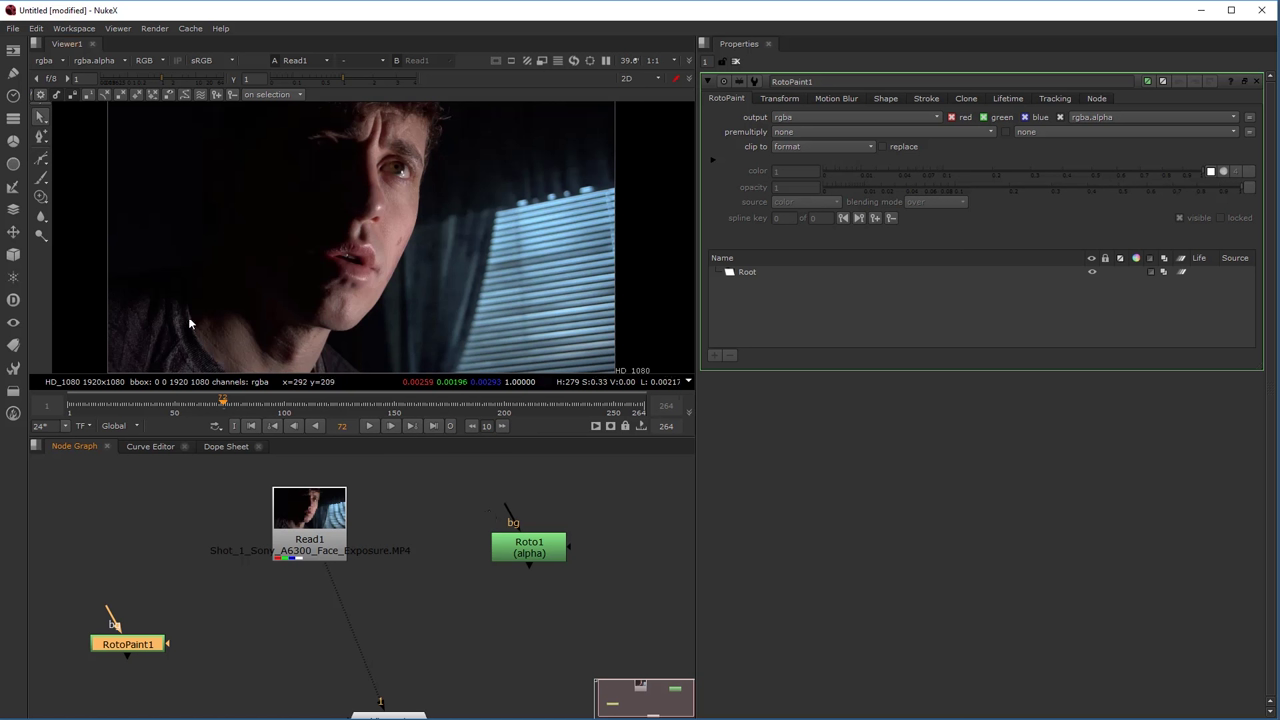
{"action": "right_click", "coordinate": [42, 196]}
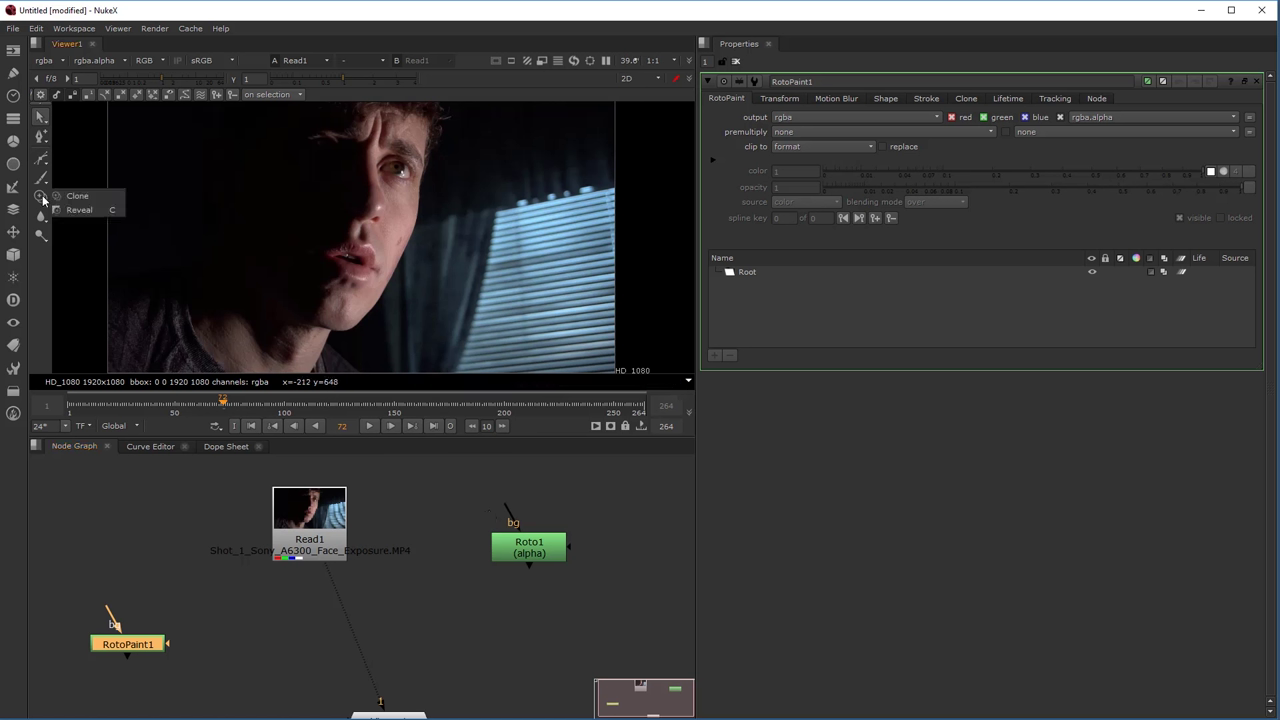
{"action": "left_click", "coordinate": [42, 178]}
{"action": "right_click", "coordinate": [42, 178]}
{"action": "left_click", "coordinate": [103, 178]}
{"action": "right_click", "coordinate": [40, 195]}
{"action": "left_click", "coordinate": [40, 220]}
{"action": "right_click", "coordinate": [41, 218]}
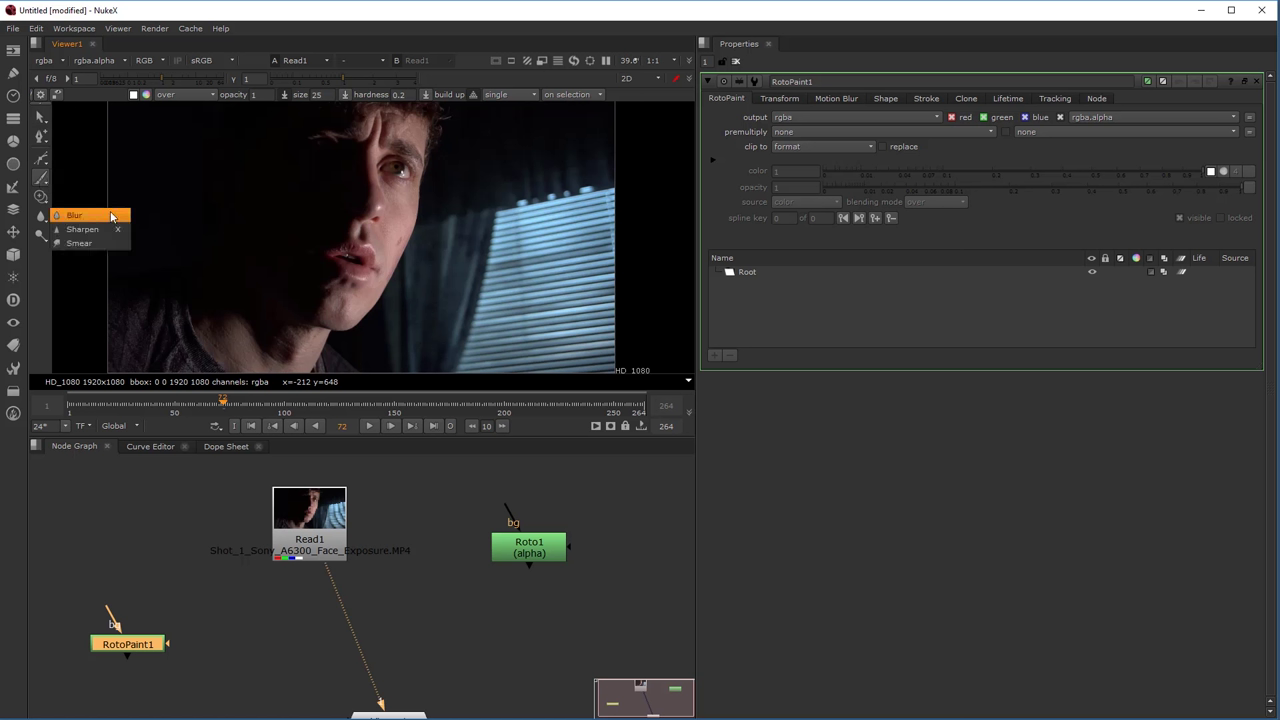
{"action": "right_click", "coordinate": [40, 236]}
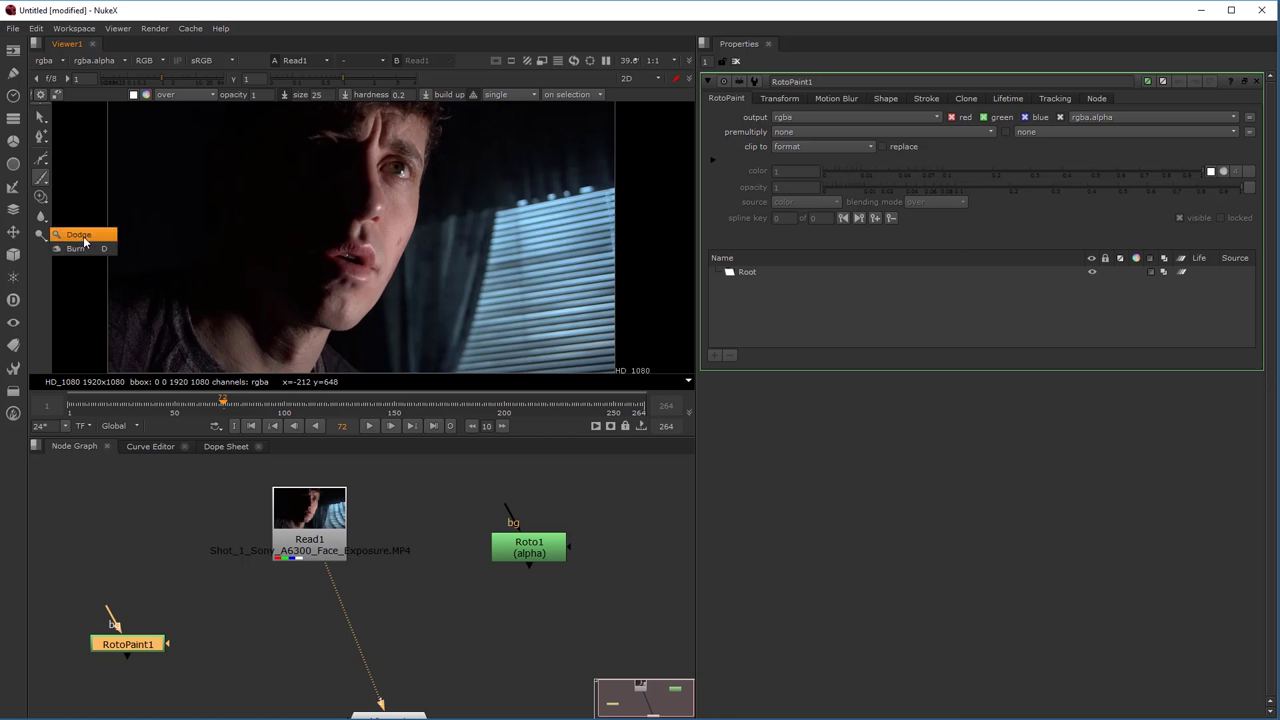
{"action": "left_click", "coordinate": [410, 541]}
{"action": "left_click", "coordinate": [448, 590]}
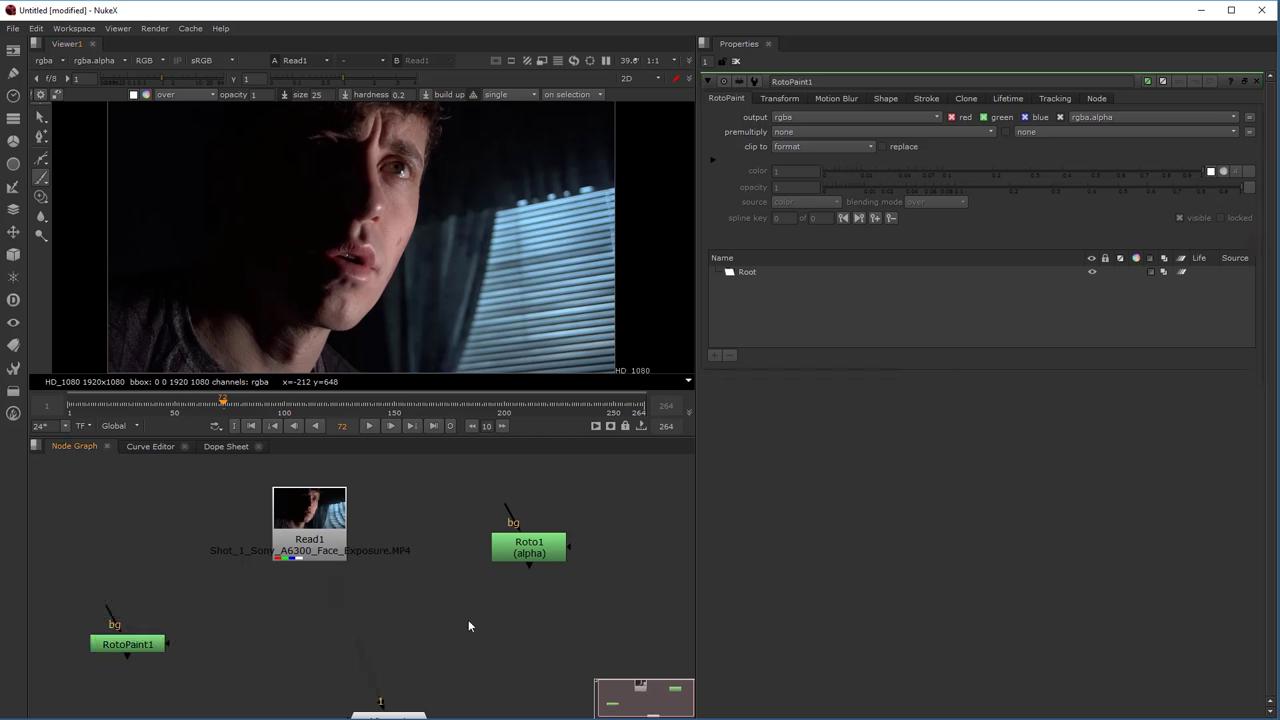
Move RotoPaint1 back below Roto1 and nudge Roto1 slightly upward to leave space between them.
{"action": "left_click_drag", "start_coordinate": [138, 645], "coordinate": [542, 639]}
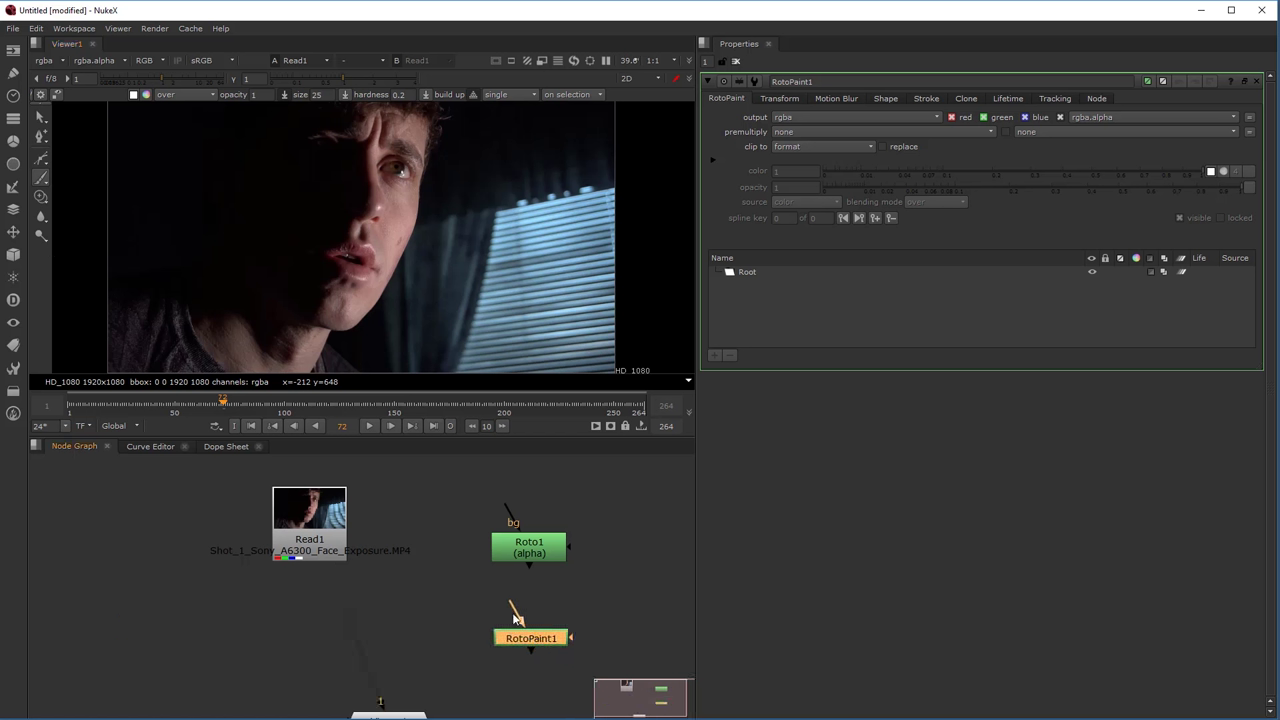
{"action": "left_click_drag", "start_coordinate": [530, 556], "coordinate": [529, 549]}
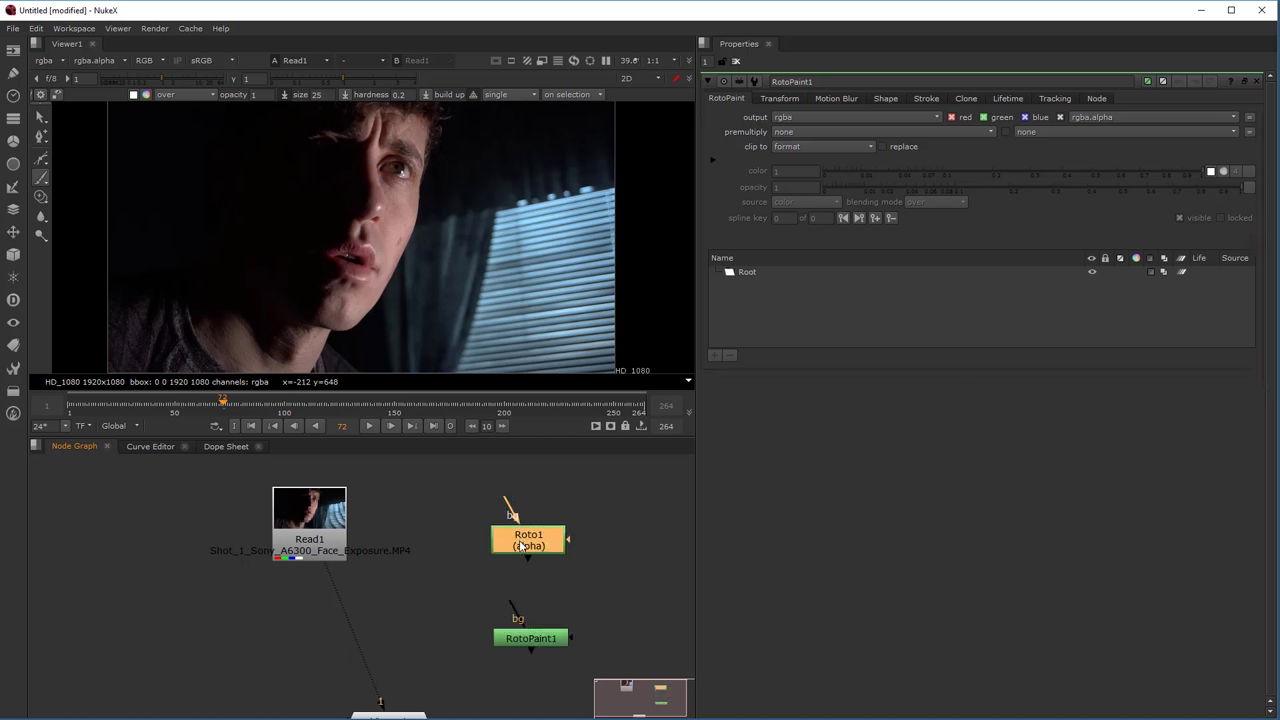
{"action": "key", "text": "q"}
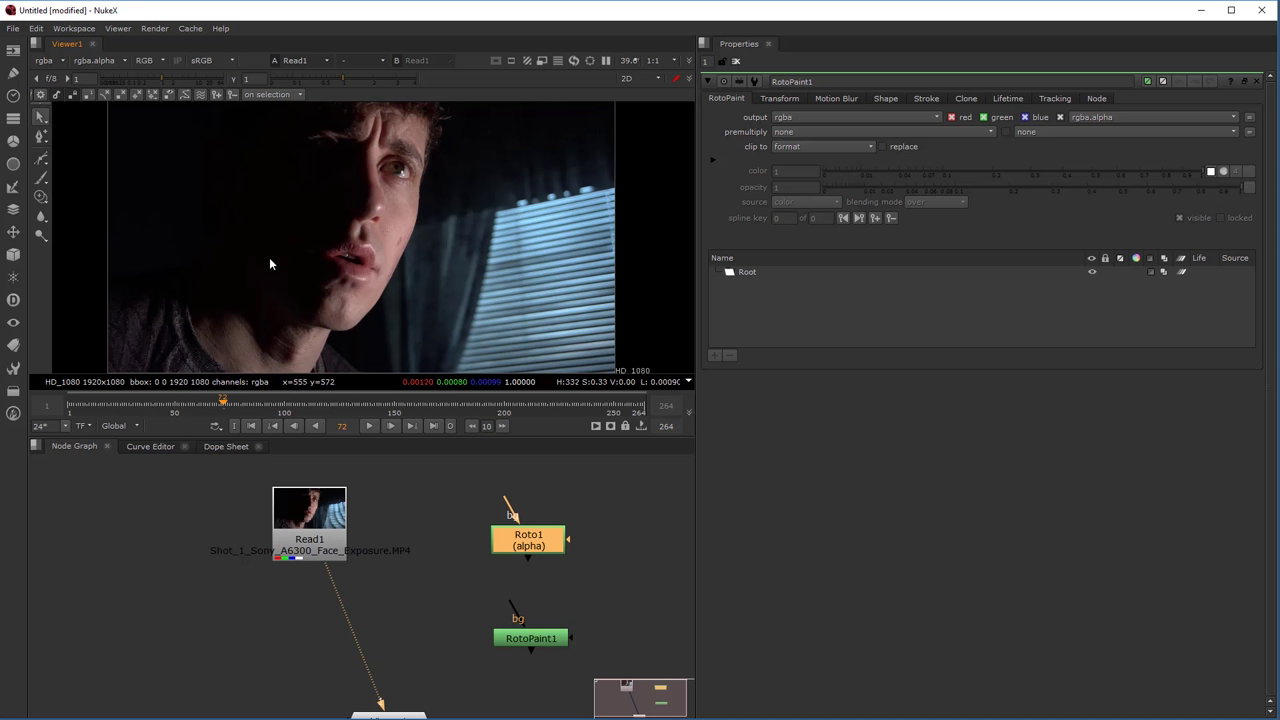
Move Roto1 closer to Read1, open its properties, and bring the Viewer1 node up nearer the other nodes.
{"action": "left_click_drag", "start_coordinate": [525, 544], "coordinate": [478, 545]}
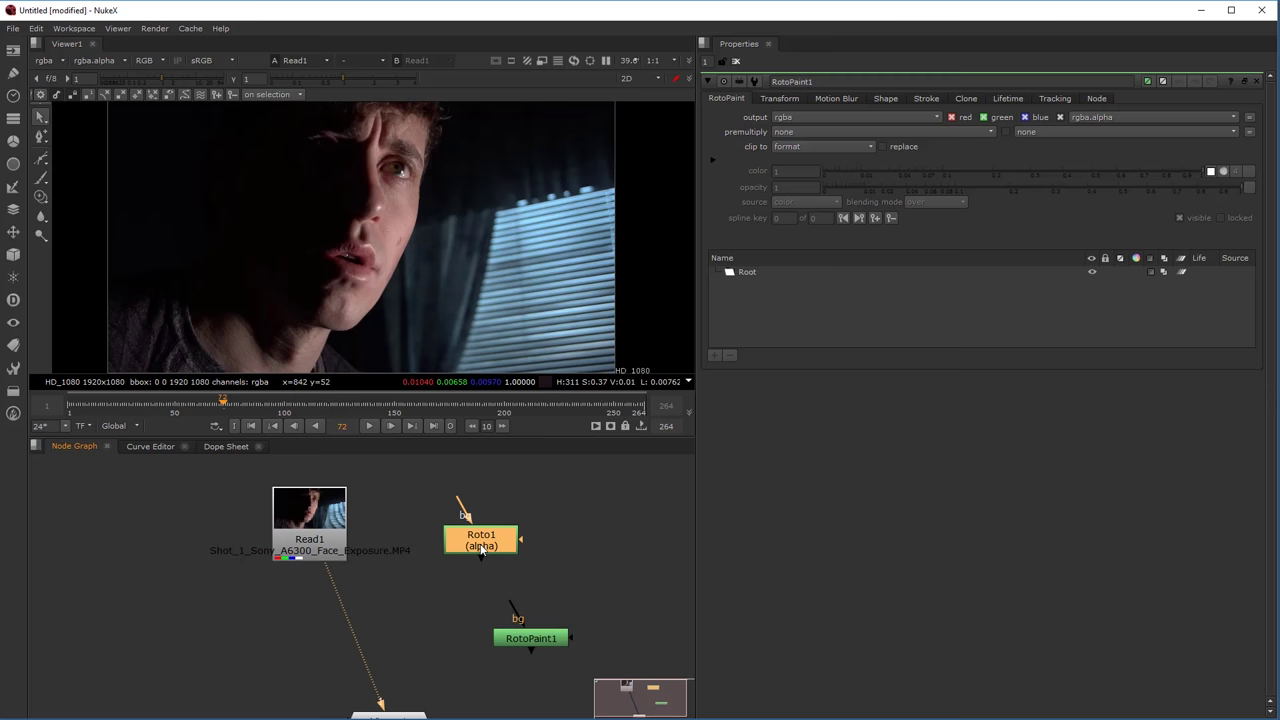
{"action": "double_click", "coordinate": [480, 544]}
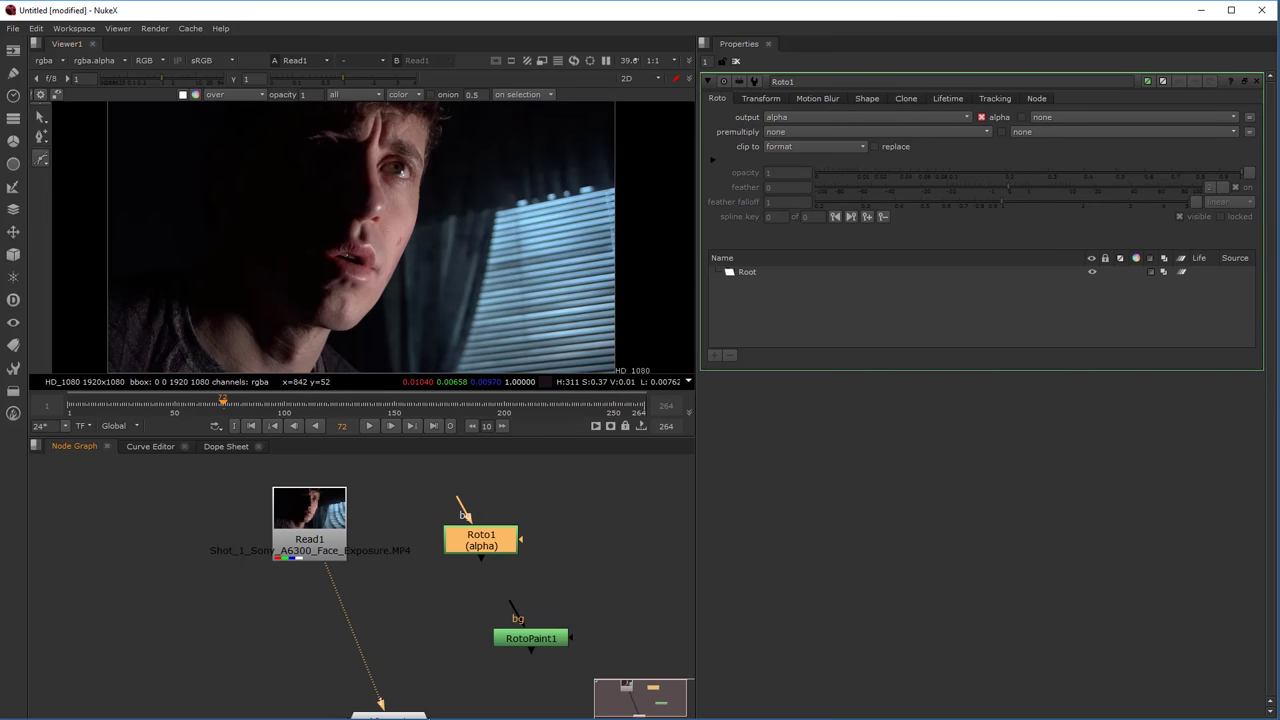
{"action": "middle_click_drag", "start_coordinate": [416, 715], "coordinate": [410, 692]}
{"action": "left_click_drag", "start_coordinate": [392, 705], "coordinate": [396, 575]}
Connect Viewer1 to Roto1 to view its output, and reconnect the viewer to Read1.
{"action": "left_click_drag", "start_coordinate": [360, 608], "coordinate": [457, 549]}
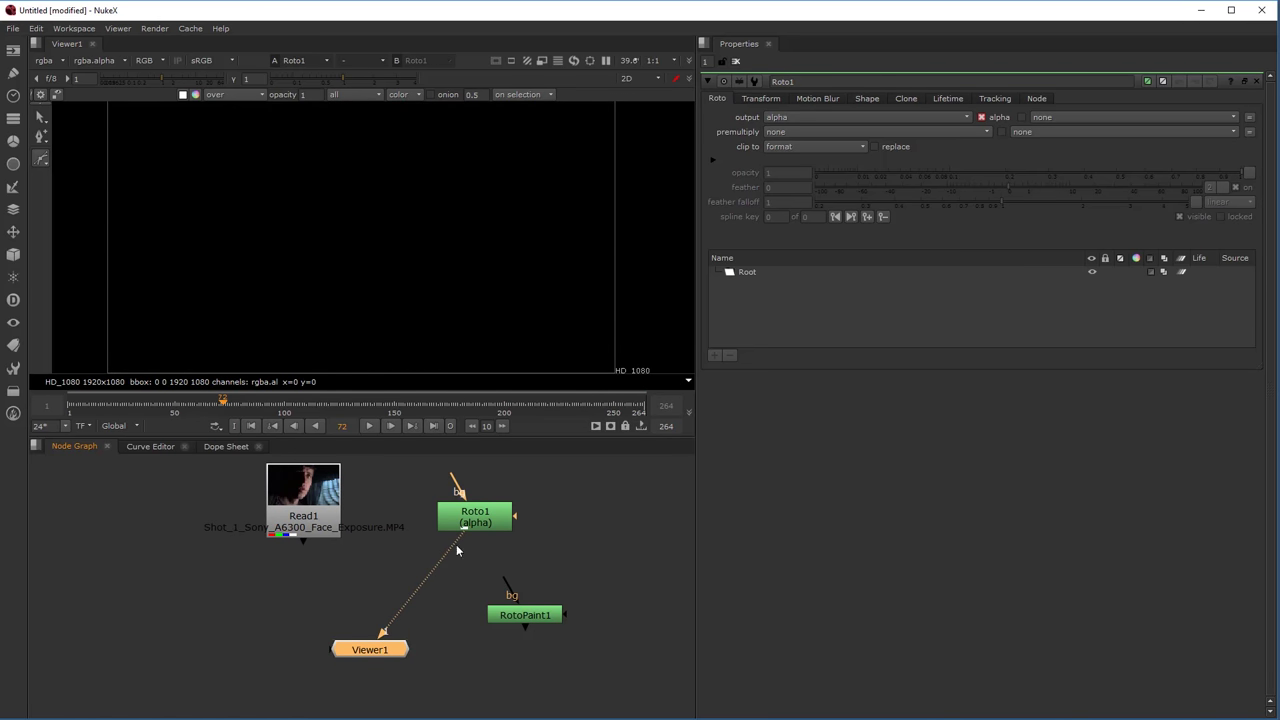
{"action": "left_click_drag", "start_coordinate": [388, 631], "coordinate": [332, 530]}
{"action": "left_click", "coordinate": [318, 513]}
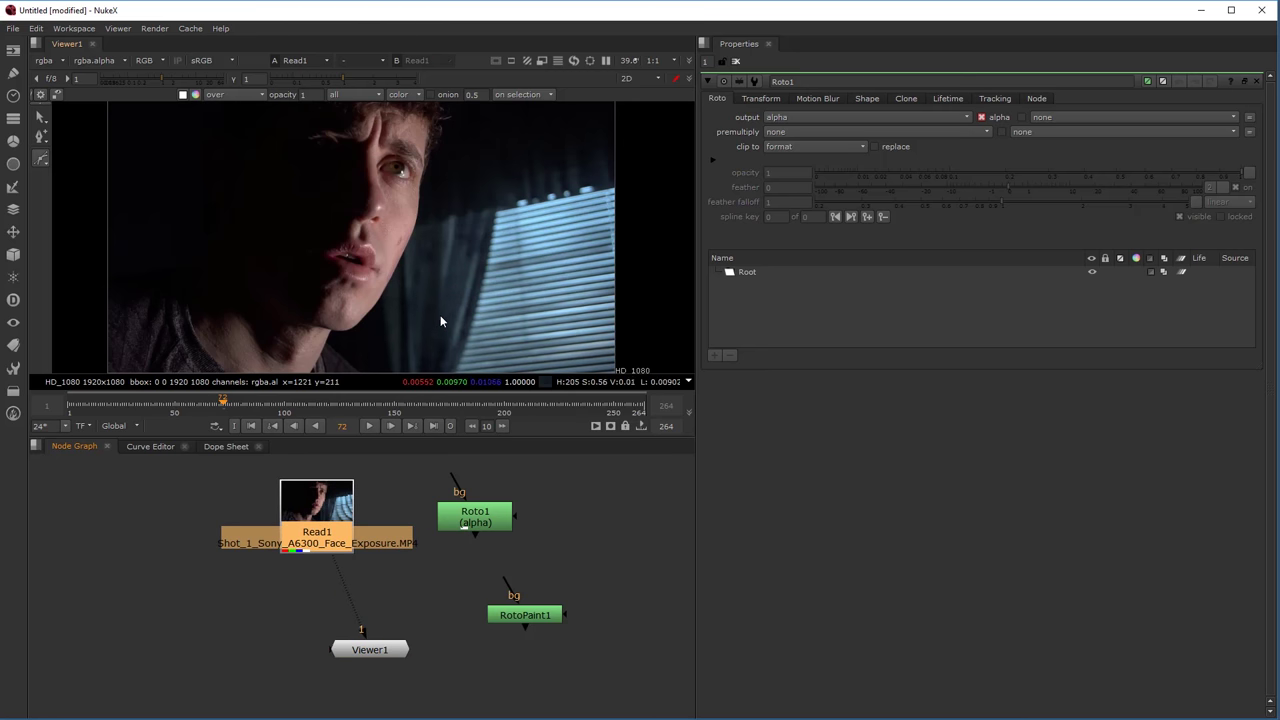
Draw a closed five-point curved Bezier shape across the face with Roto1 and delete it.
{"action": "scroll", "coordinate": [440, 310], "scroll_direction": "down", "scroll_amount": 1}
{"action": "scroll", "coordinate": [442, 310], "scroll_direction": "down", "scroll_amount": 1}
{"action": "left_click", "coordinate": [468, 527]}
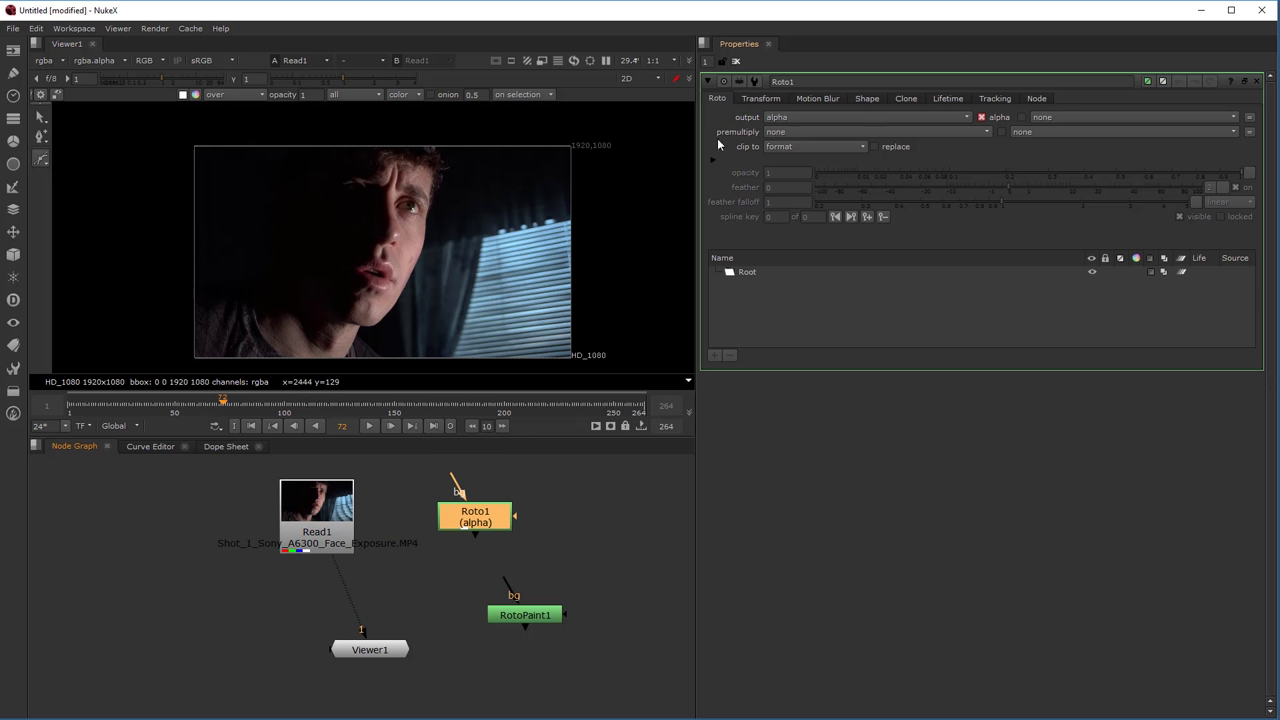
{"action": "left_click", "coordinate": [707, 61]}
{"action": "left_click", "coordinate": [42, 158]}
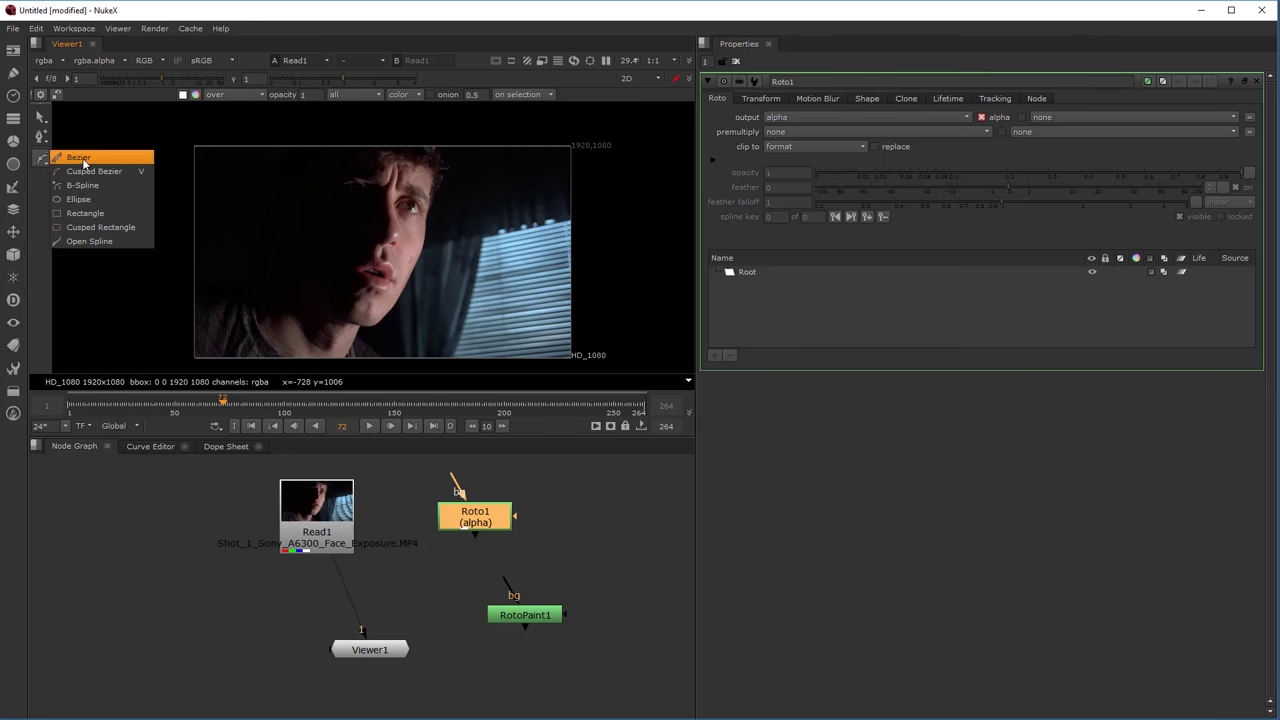
{"action": "left_click", "coordinate": [83, 158]}
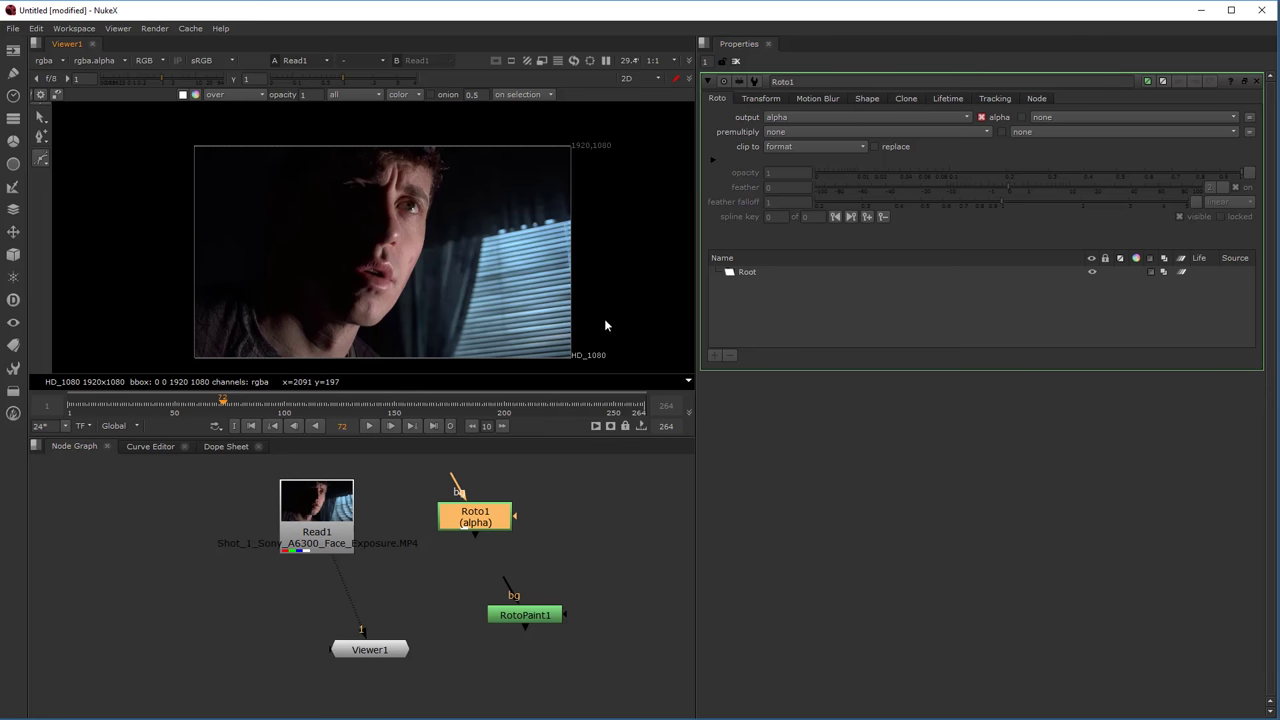
{"action": "left_click", "coordinate": [300, 249]}
{"action": "left_click", "coordinate": [369, 198]}
{"action": "left_click", "coordinate": [453, 238]}
{"action": "left_click", "coordinate": [318, 312]}
{"action": "left_click", "coordinate": [247, 270]}
{"action": "left_click", "coordinate": [300, 249]}
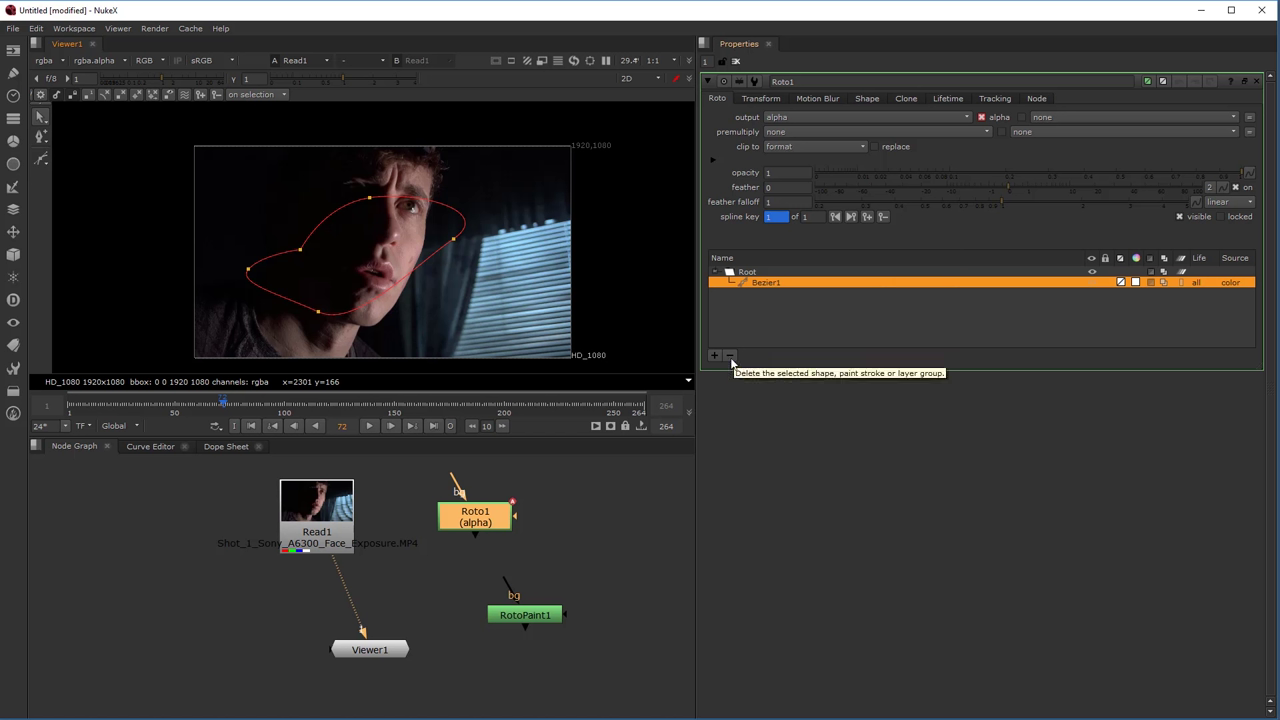
{"action": "left_click", "coordinate": [730, 356]}
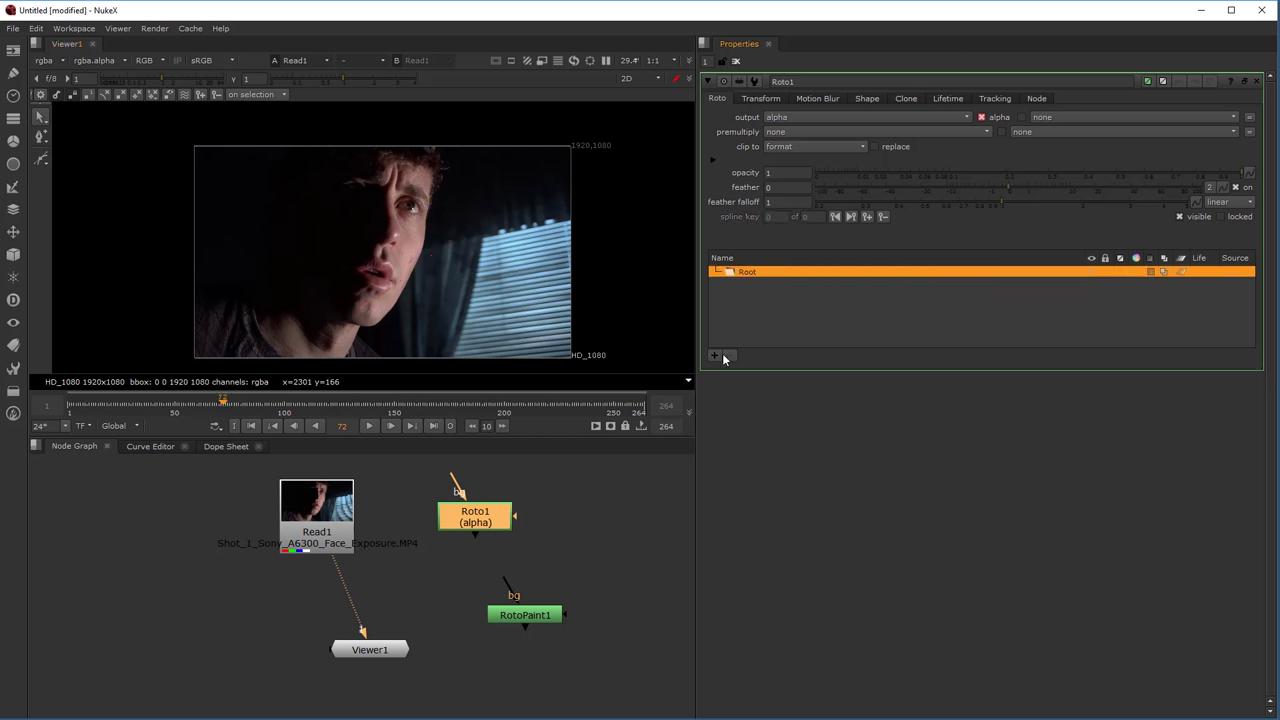
Draw a closed five-point Bezier shape with straight sides around the face in Roto1.
{"action": "left_click", "coordinate": [41, 160]}
{"action": "left_click", "coordinate": [73, 156]}
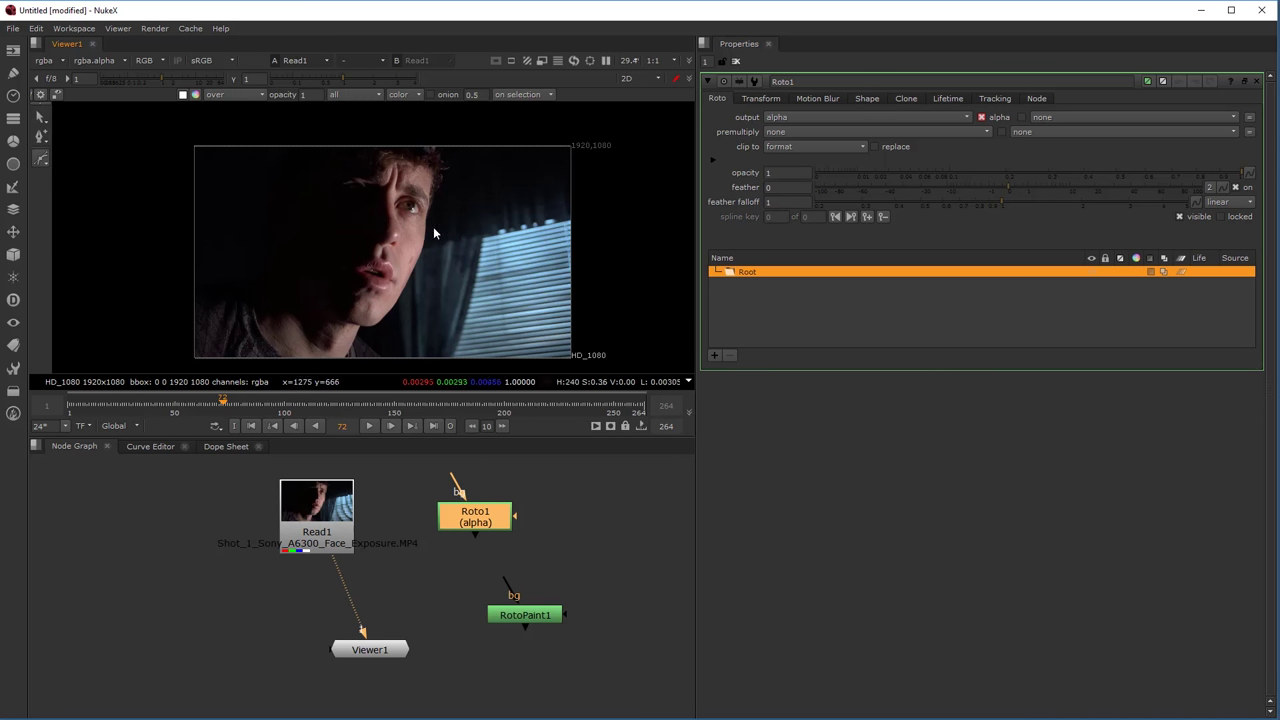
{"action": "left_click", "coordinate": [318, 218]}
{"action": "left_click", "coordinate": [388, 179]}
{"action": "left_click", "coordinate": [488, 188]}
{"action": "left_click", "coordinate": [416, 301]}
{"action": "left_click", "coordinate": [293, 311]}
{"action": "left_click", "coordinate": [318, 219]}
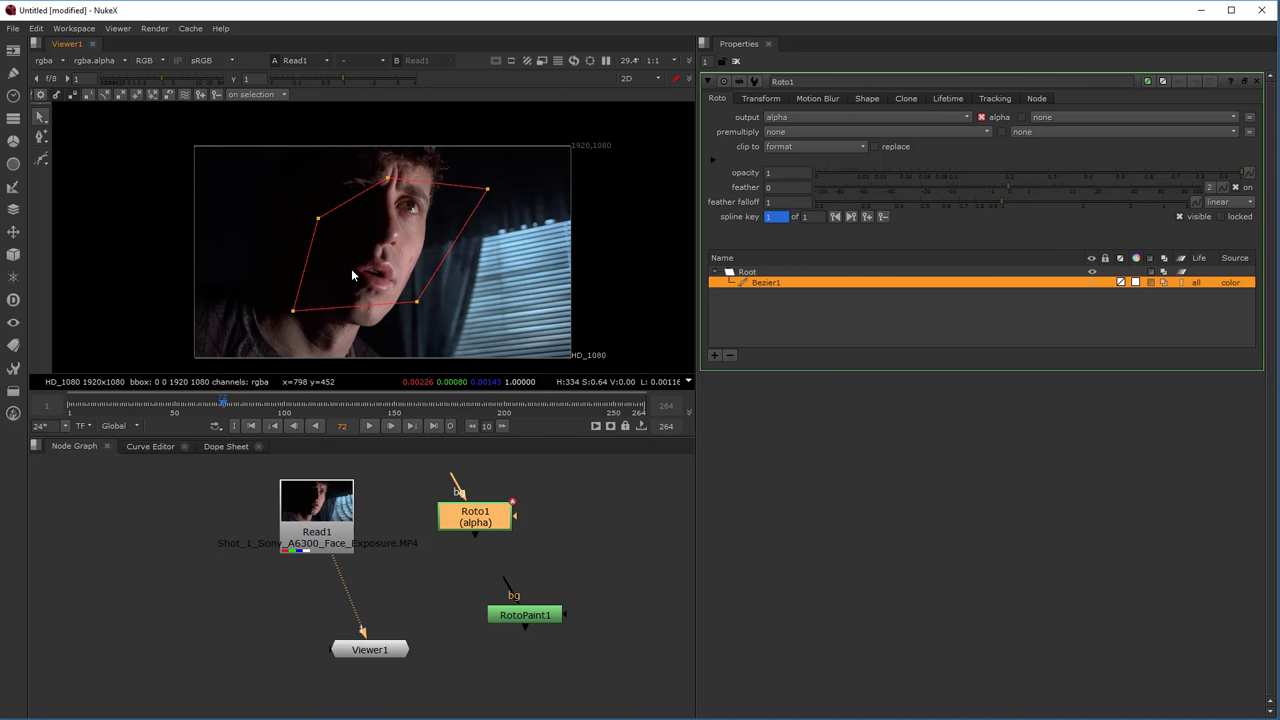
Move the upper-left point of the Bezier shape outward, away from the face.
{"action": "left_click_drag", "start_coordinate": [318, 219], "coordinate": [275, 209]}
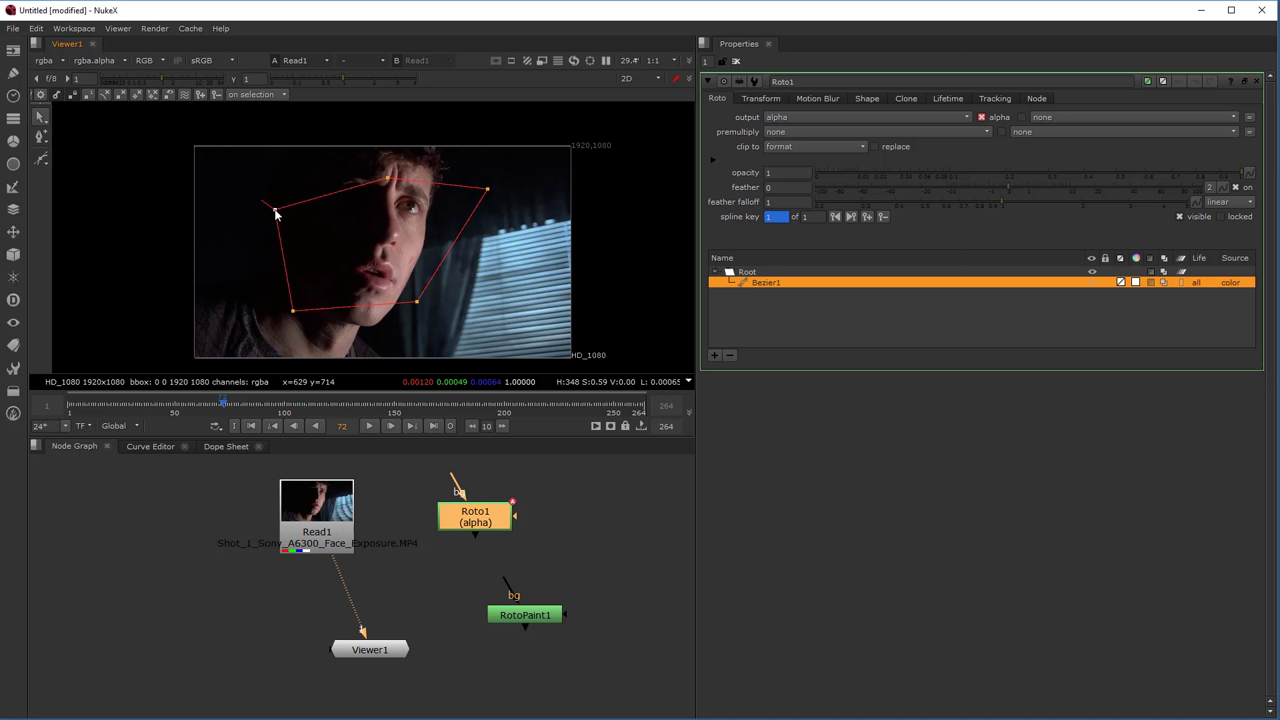
{"action": "mouse_move", "coordinate": [277, 213]}
{"action": "left_mouse_down"}
{"action": "mouse_move", "coordinate": [306, 229]}
{"action": "mouse_move", "coordinate": [288, 207]}
{"action": "left_mouse_up"}
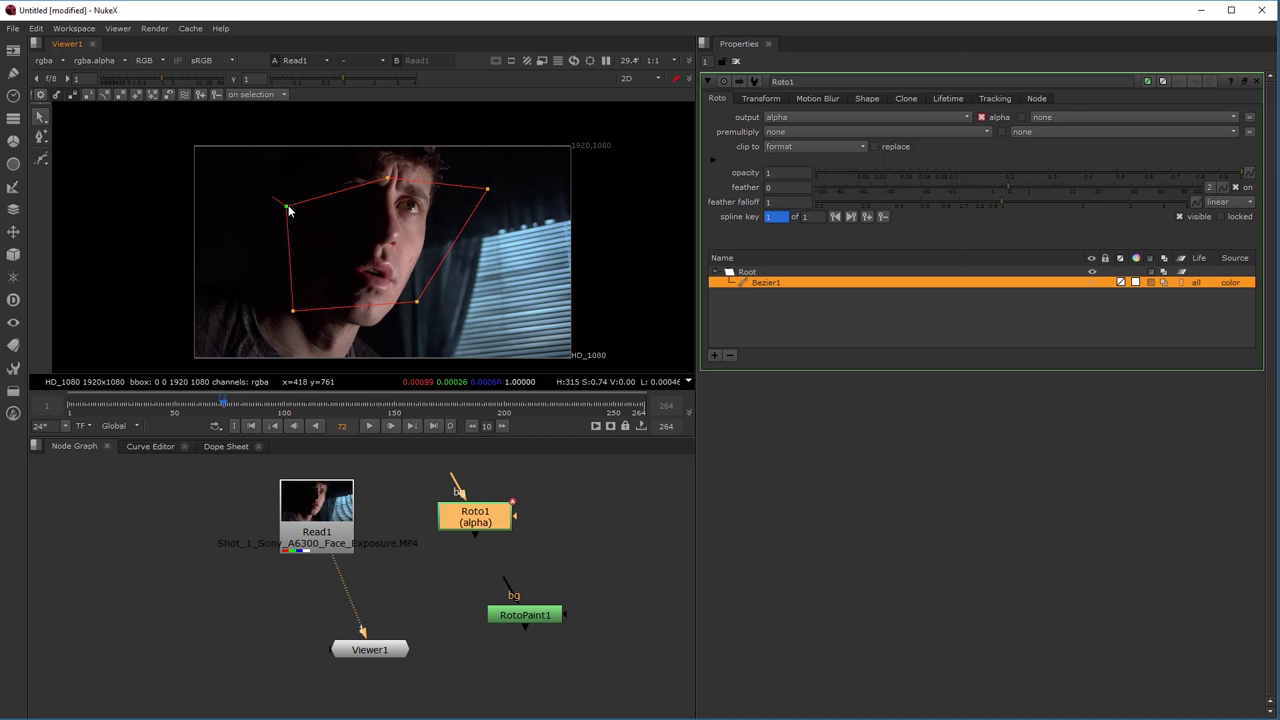
{"action": "mouse_move", "coordinate": [289, 212]}
{"action": "left_mouse_down"}
{"action": "mouse_move", "coordinate": [314, 225]}
{"action": "mouse_move", "coordinate": [286, 207]}
{"action": "left_mouse_up"}
{"action": "left_click_drag", "start_coordinate": [286, 212], "coordinate": [291, 213]}
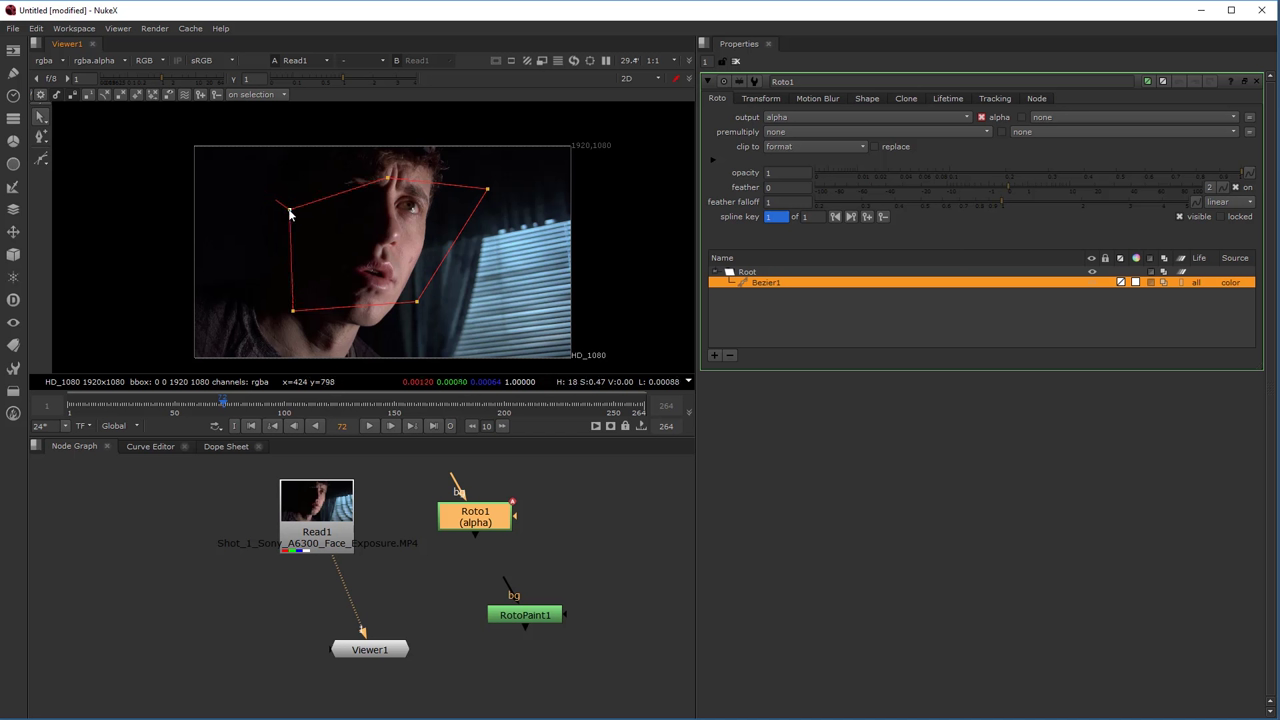
Smooth the shape's upper-left point and turn it back into a cusp point.
{"action": "right_click", "coordinate": [289, 212]}
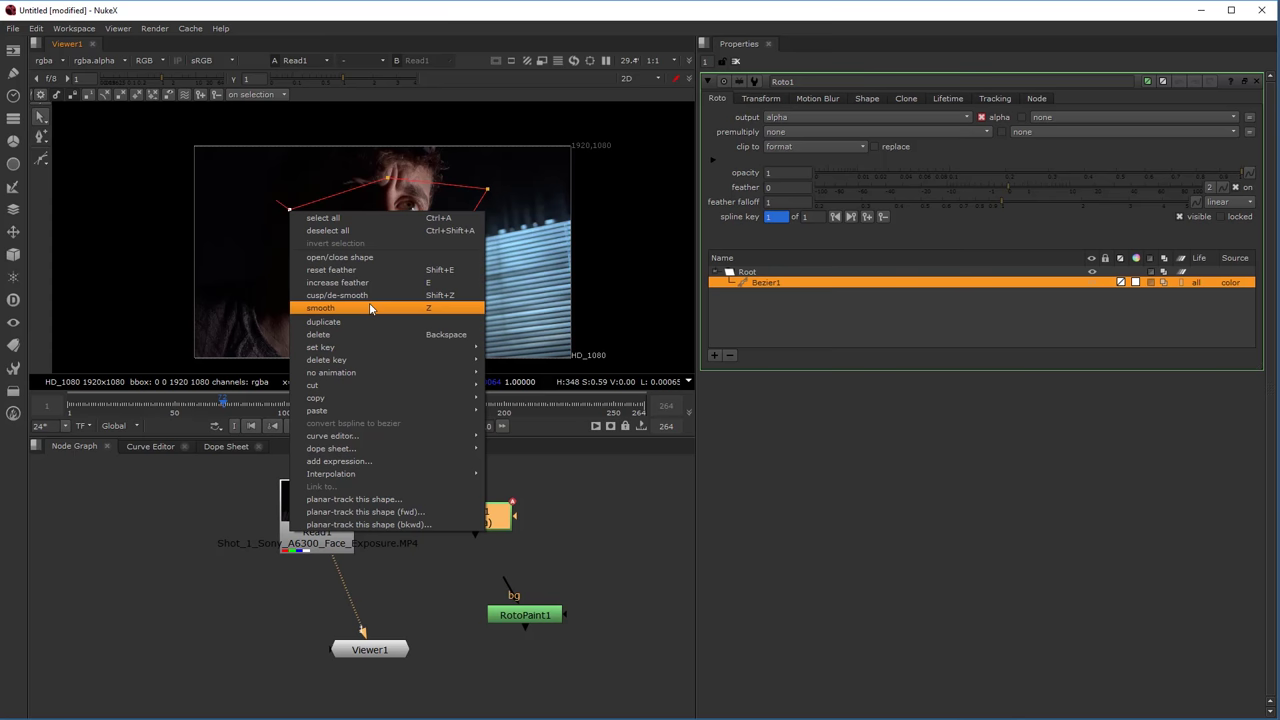
{"action": "left_click", "coordinate": [365, 306]}
{"action": "right_click", "coordinate": [289, 213]}
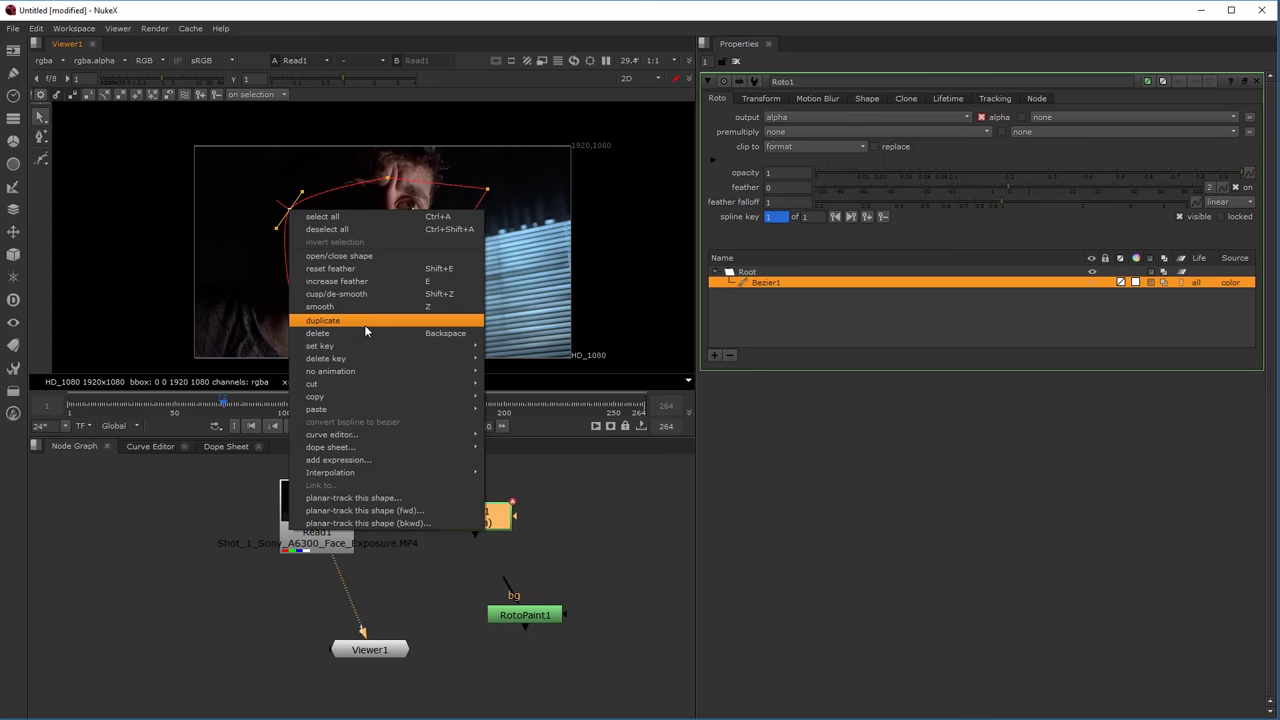
{"action": "left_click", "coordinate": [370, 294]}
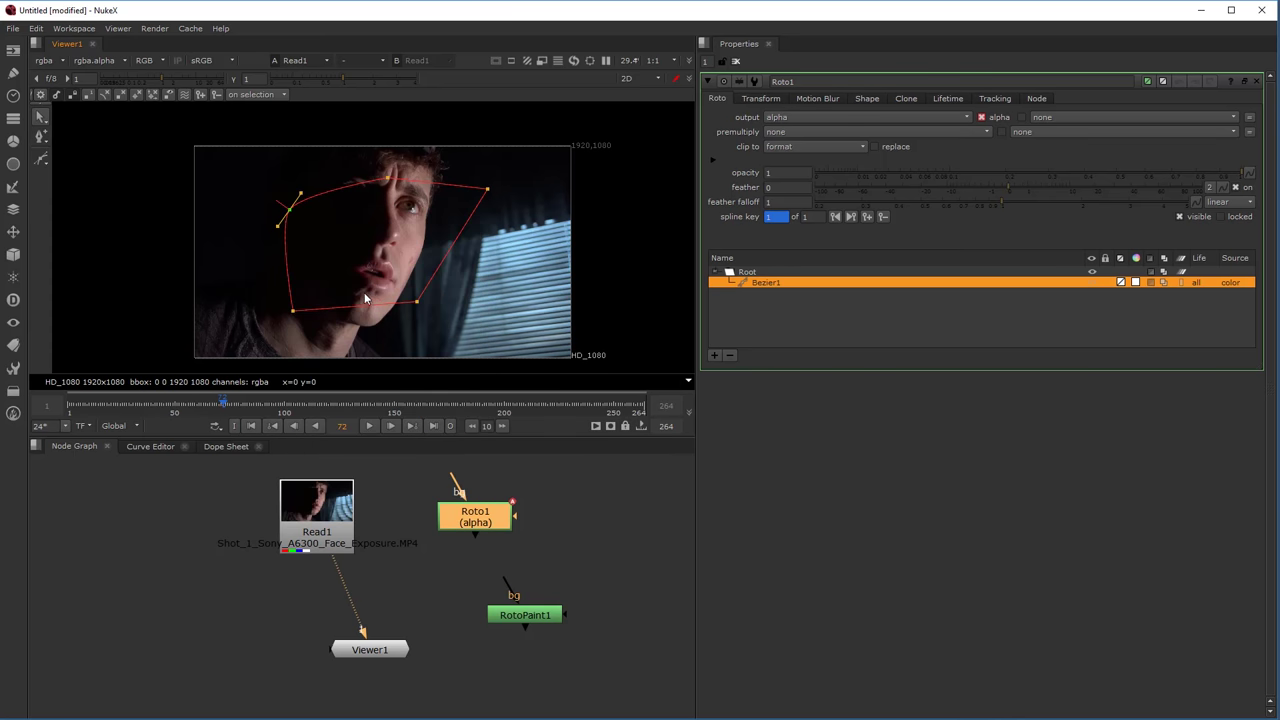
{"action": "right_click", "coordinate": [289, 214]}
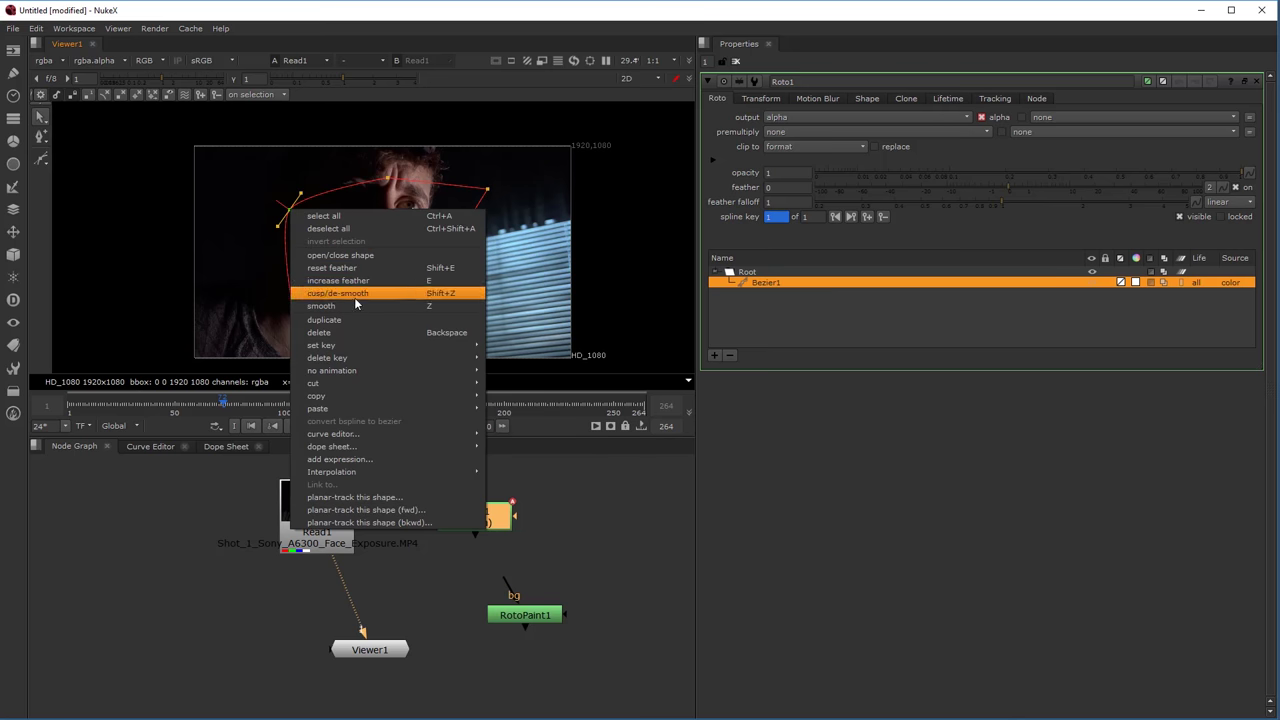
{"action": "mouse_move", "coordinate": [369, 374]}
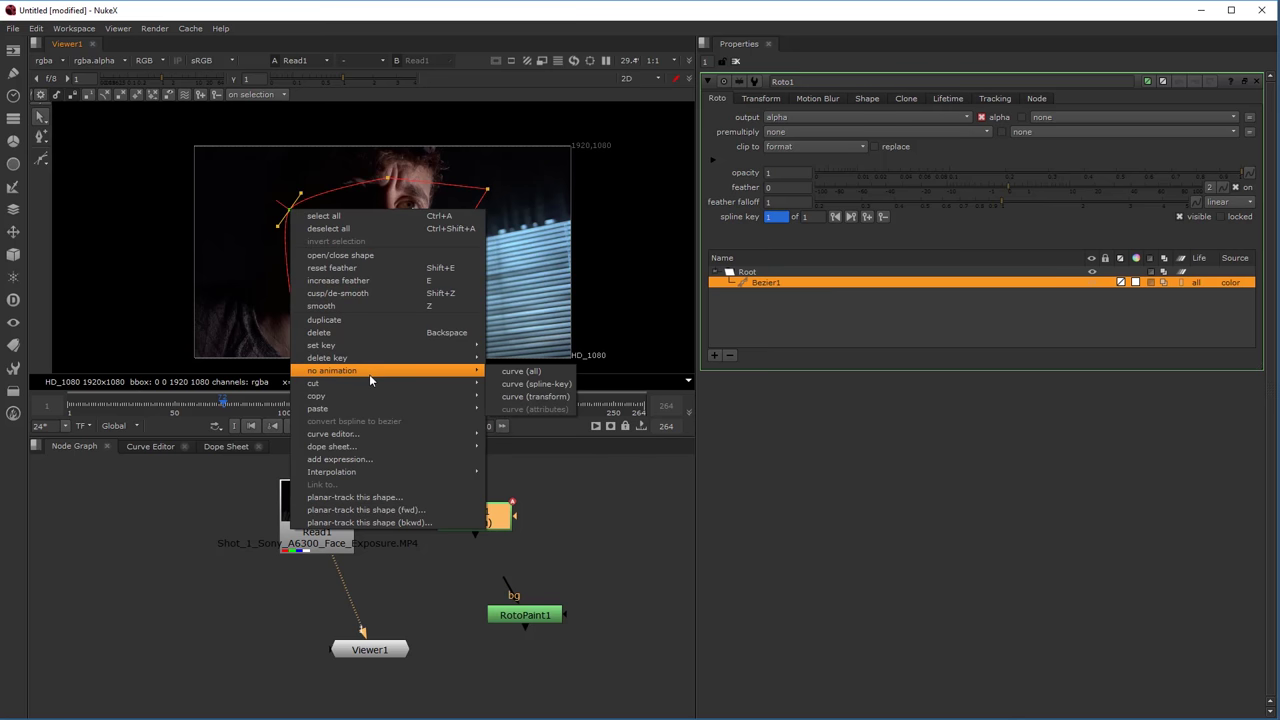
{"action": "left_click", "coordinate": [377, 292]}
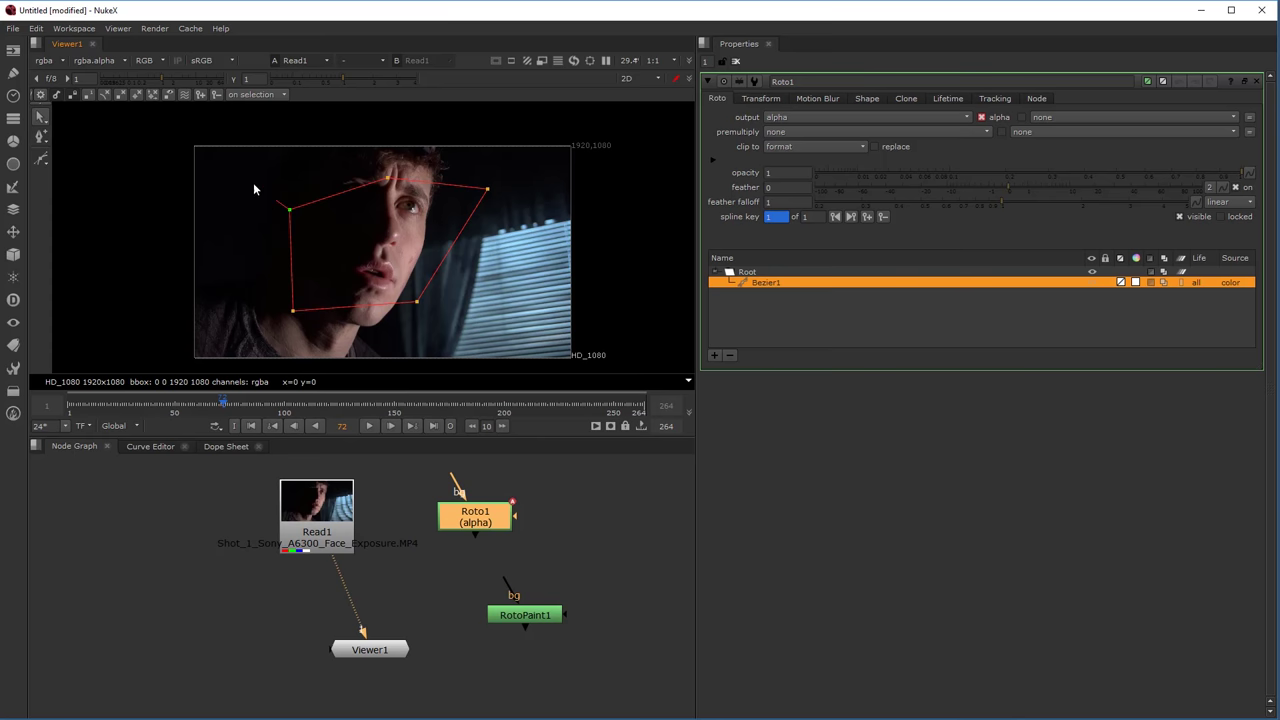
{"action": "right_click", "coordinate": [290, 214]}
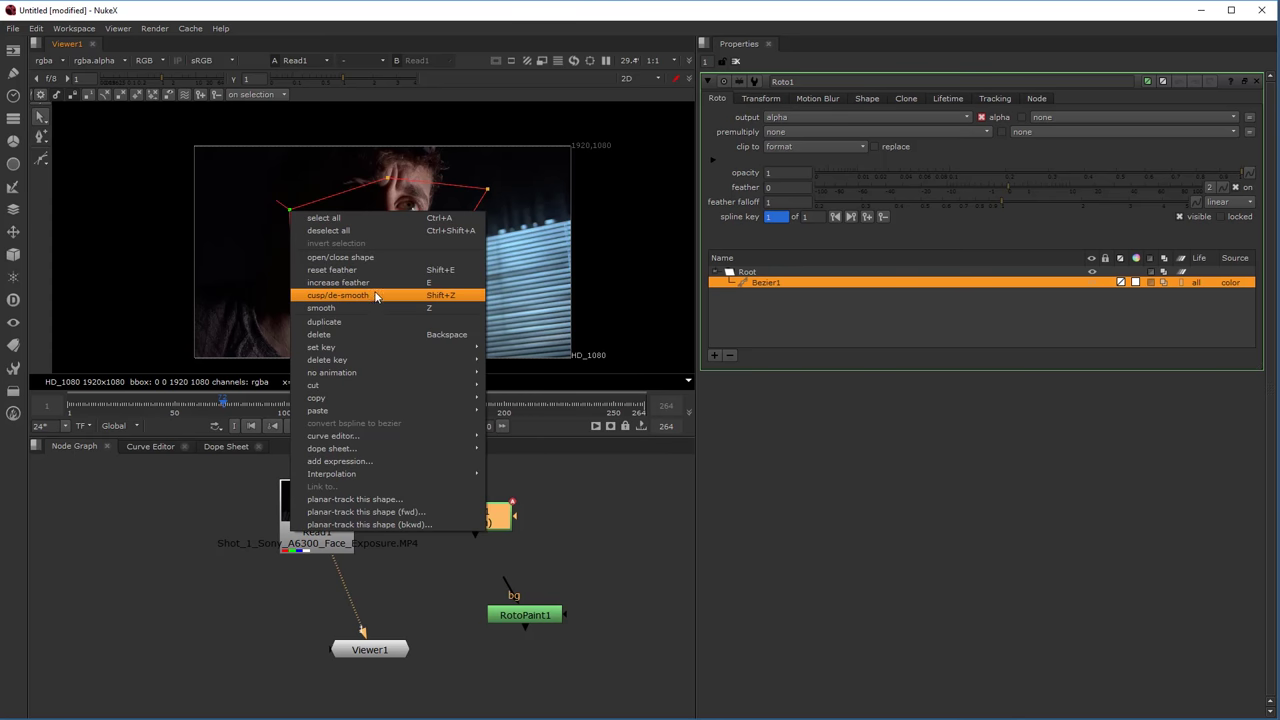
{"action": "left_click", "coordinate": [281, 234]}
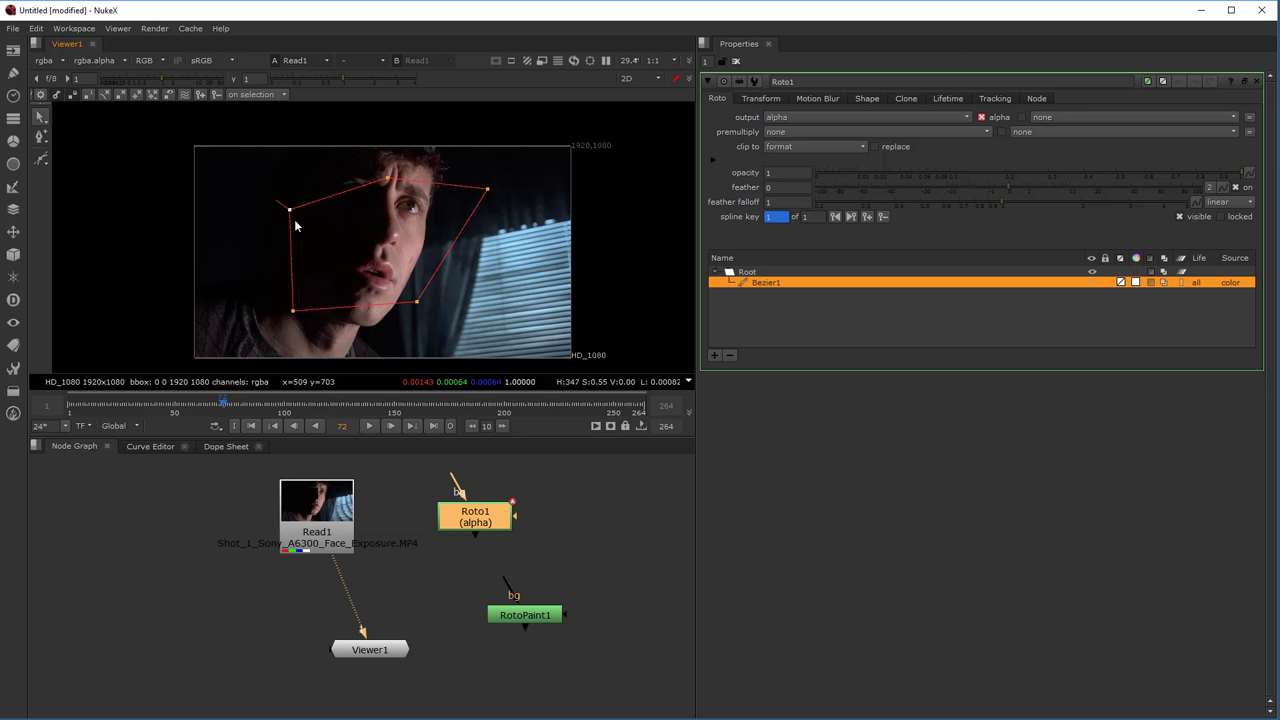
{"action": "key", "text": "z"}
{"action": "key", "text": "shift+z"}
{"action": "key", "text": "x"}
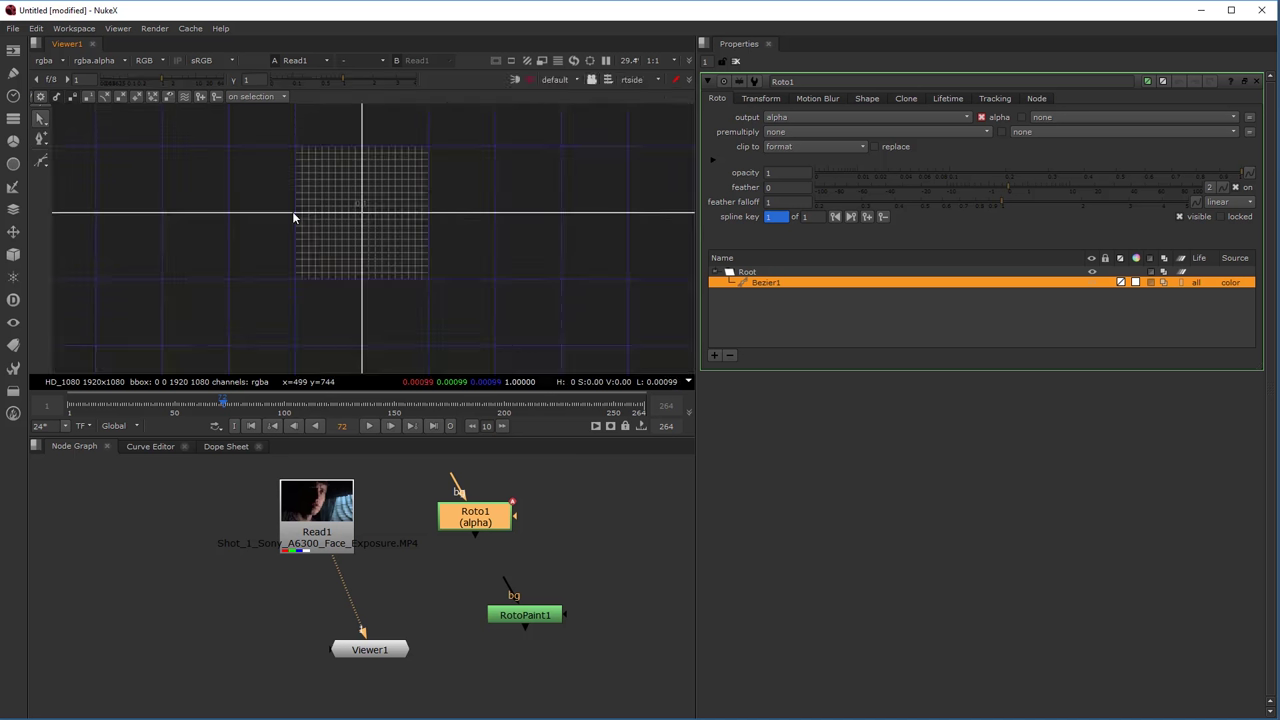
{"action": "key", "text": "Tab"}
Raise the shape's top point on the forehead and add a point on the upper-left edge, pulled inward to beside the nose.
{"action": "scroll", "coordinate": [292, 212], "scroll_direction": "up", "scroll_amount": 1}
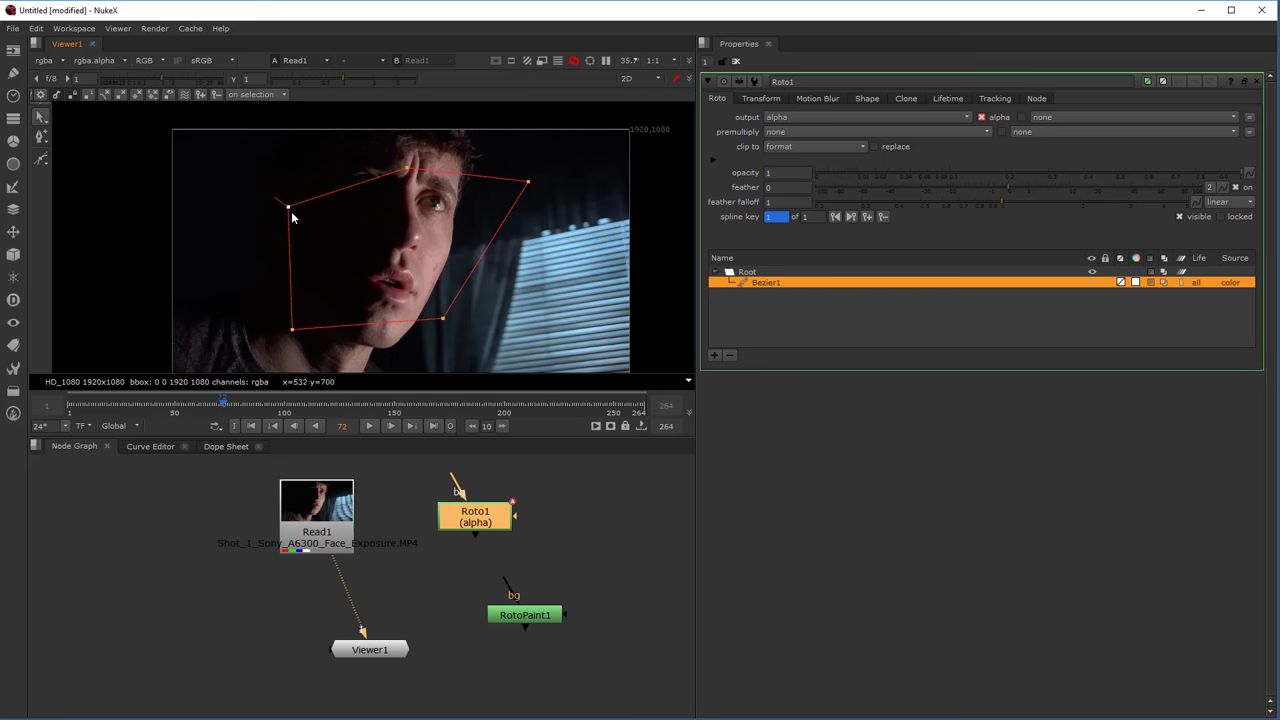
{"action": "left_click_drag", "start_coordinate": [406, 169], "coordinate": [406, 151]}
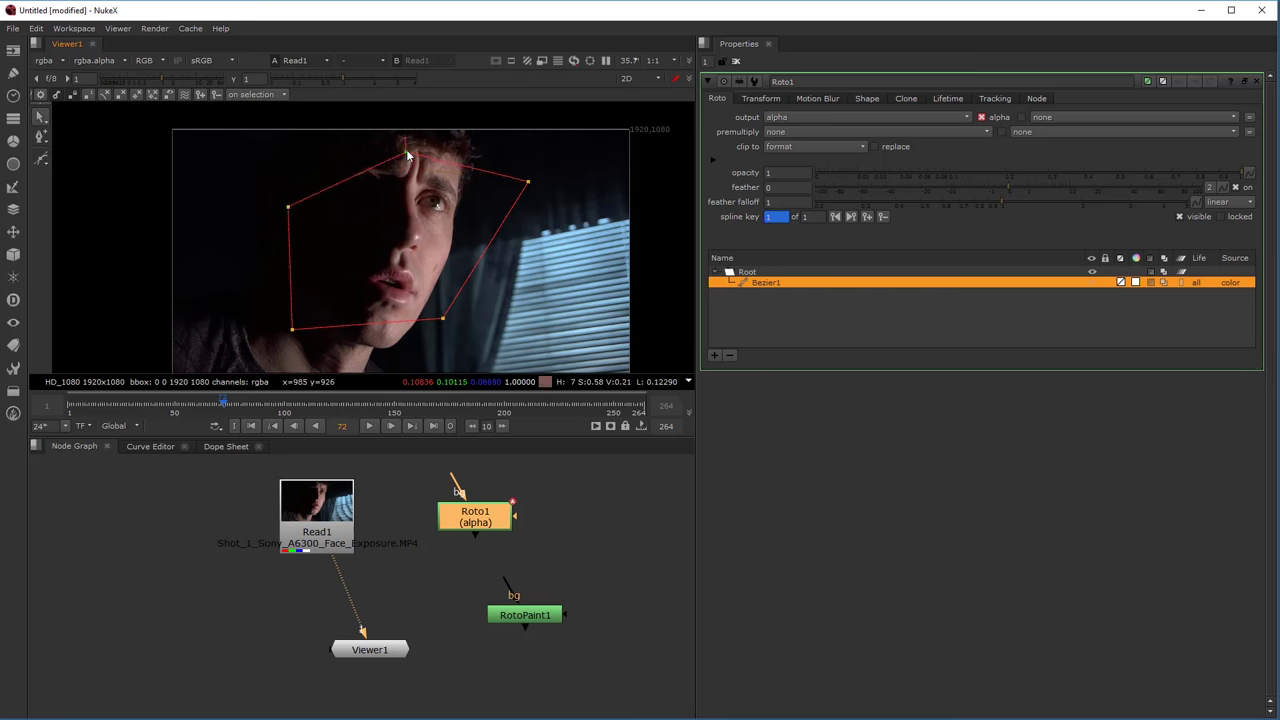
{"action": "left_click", "coordinate": [40, 136]}
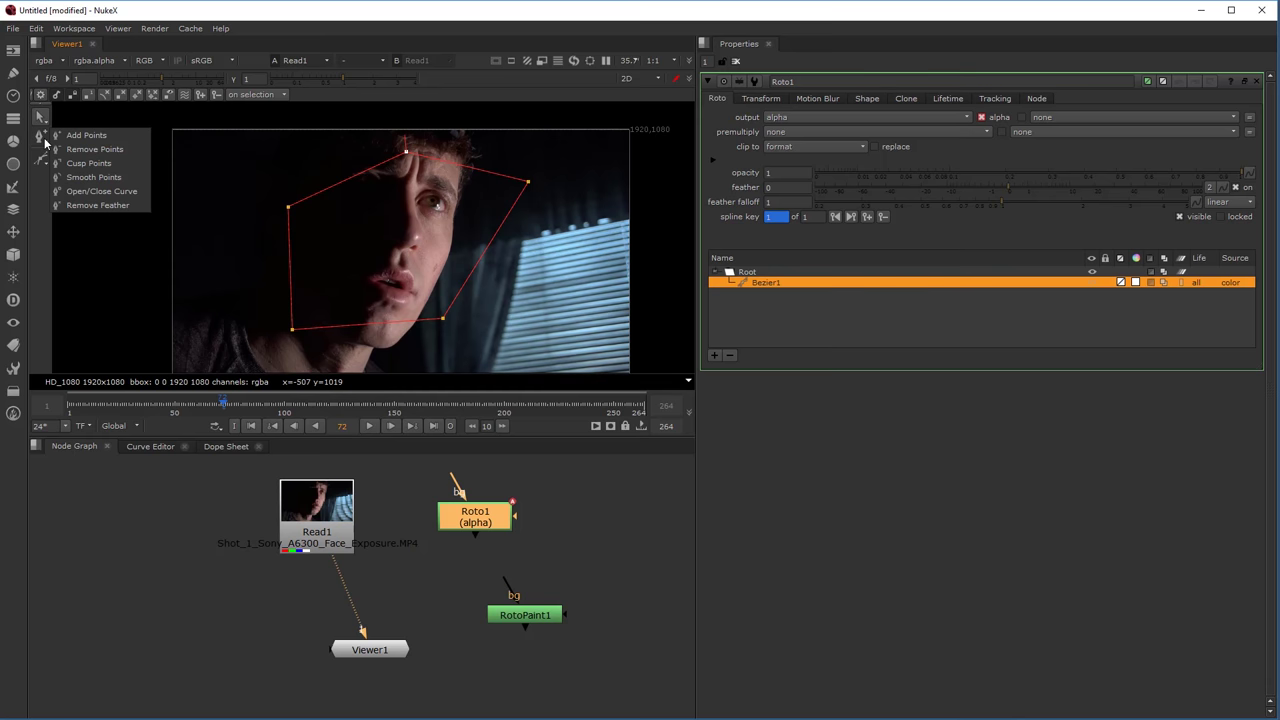
{"action": "left_click", "coordinate": [104, 137]}
{"action": "left_click_drag", "start_coordinate": [352, 178], "coordinate": [390, 220]}
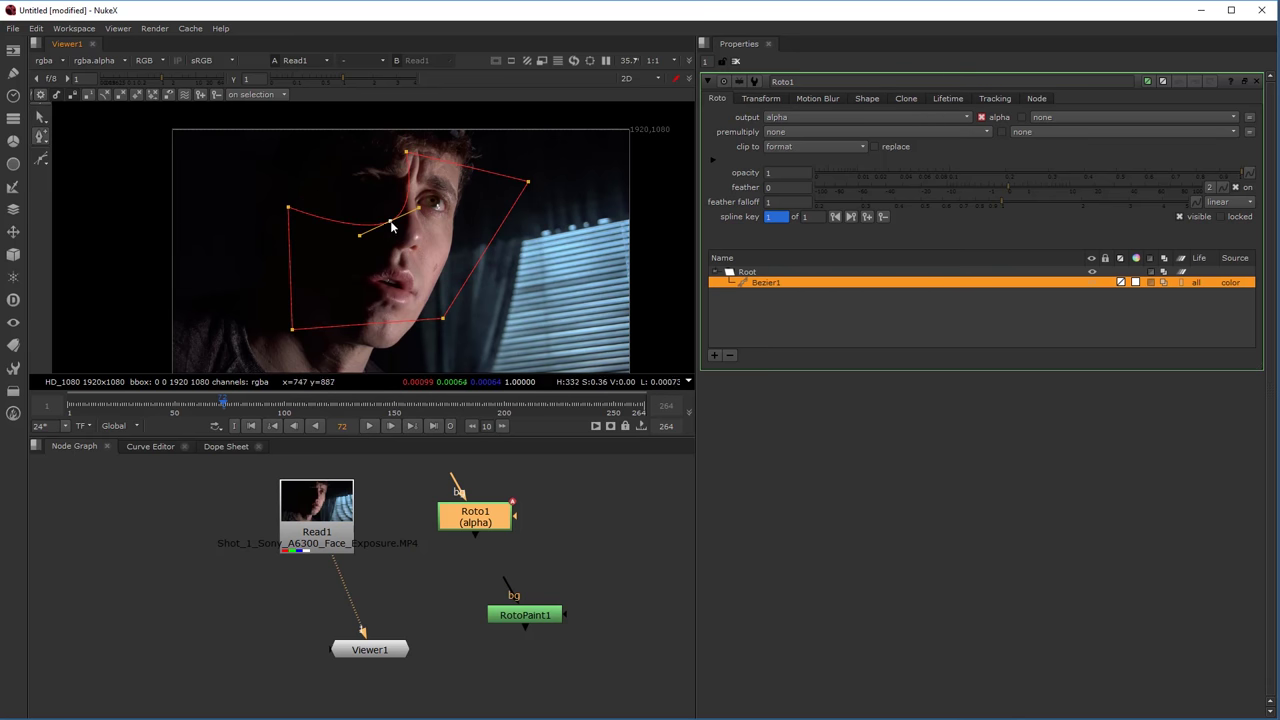
Smooth the shape's upper-left and lower-right points with the Smooth Points tool.
{"action": "right_click", "coordinate": [47, 142]}
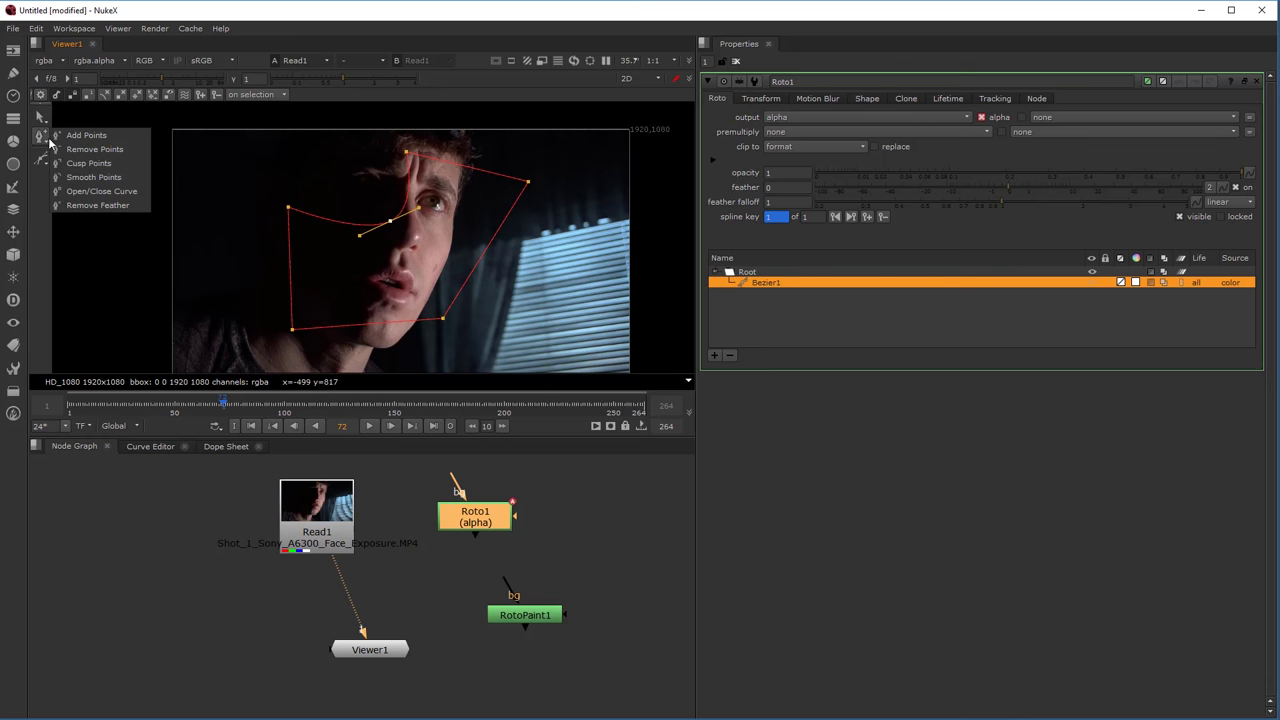
{"action": "left_click", "coordinate": [100, 164]}
{"action": "left_click", "coordinate": [289, 210]}
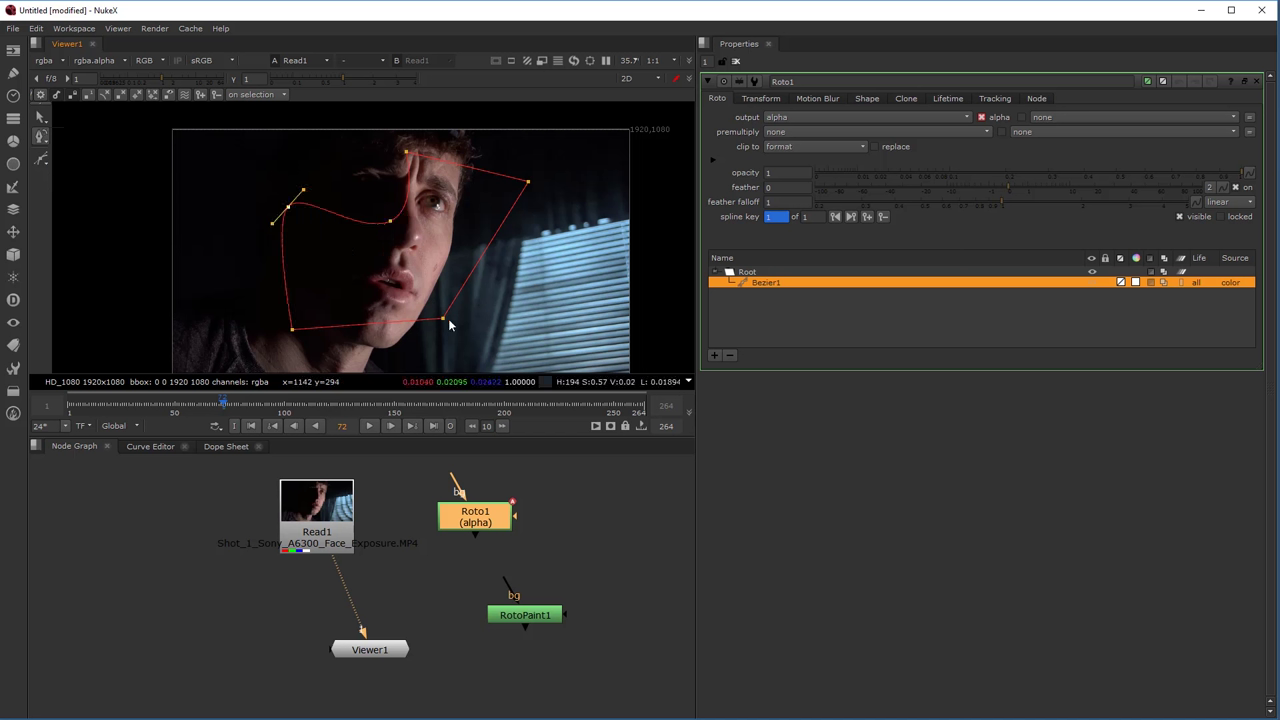
{"action": "left_click", "coordinate": [442, 318]}
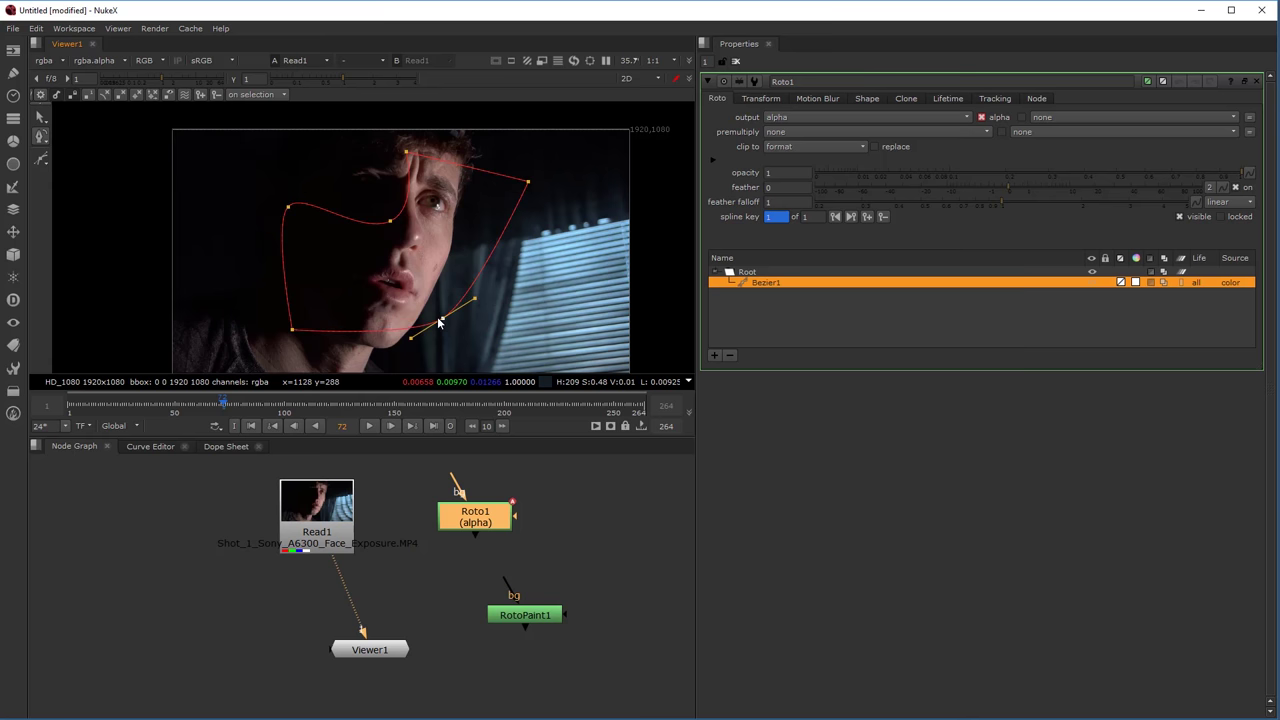
Turn the shape's upper-left point into a sharp corner with the Cusp Points tool.
{"action": "right_click", "coordinate": [41, 142]}
{"action": "left_click", "coordinate": [93, 165]}
{"action": "left_click", "coordinate": [288, 208]}
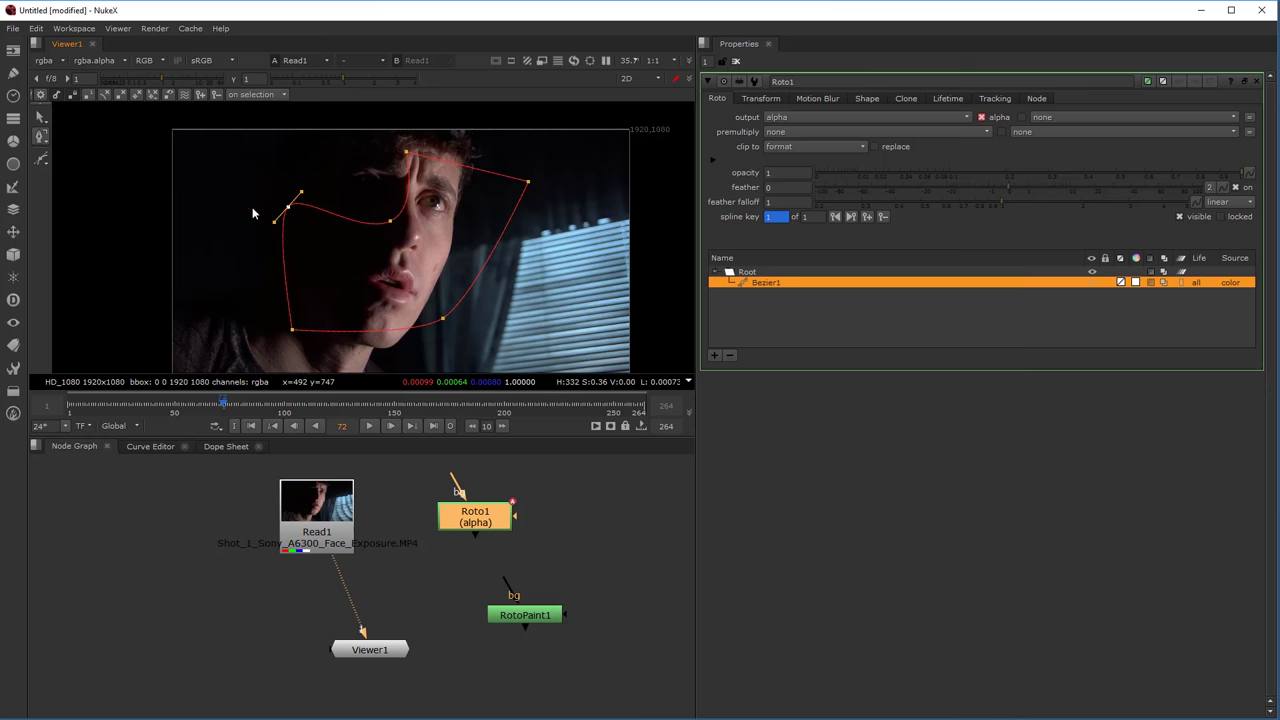
{"action": "right_click", "coordinate": [44, 143]}
{"action": "left_click", "coordinate": [98, 141]}
{"action": "left_click", "coordinate": [443, 320]}
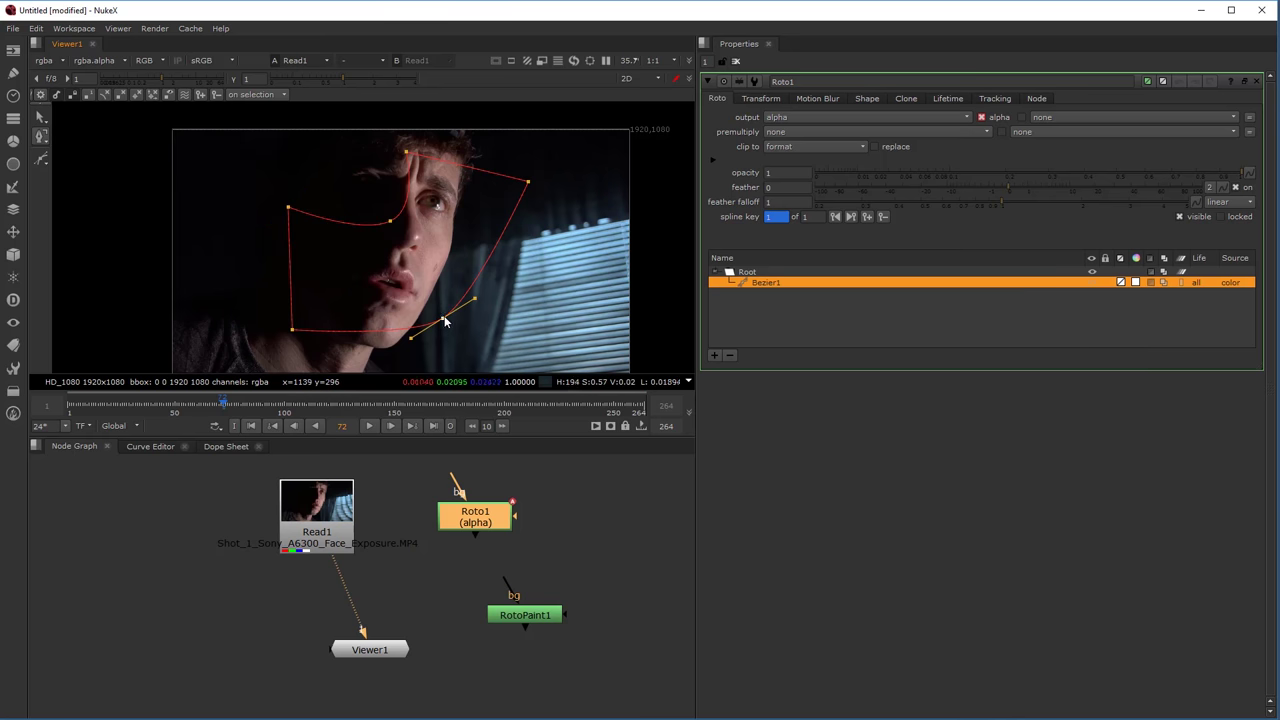
{"action": "left_click", "coordinate": [288, 208]}
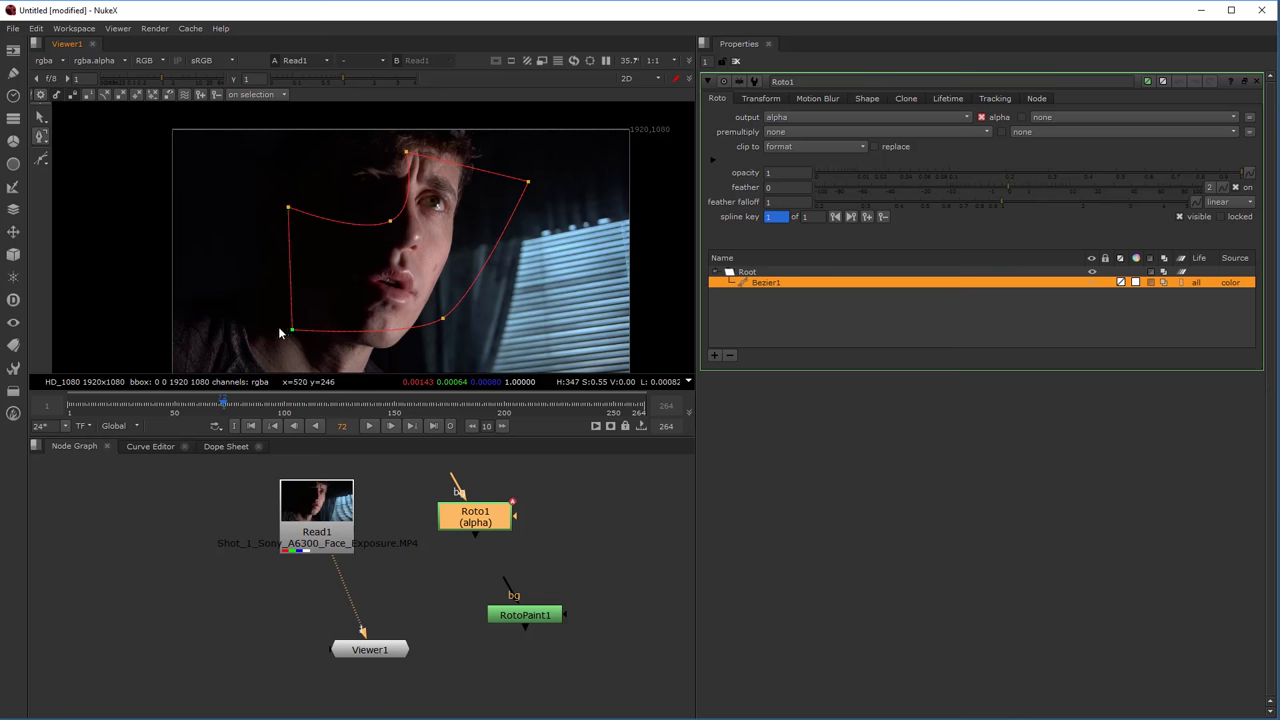
Smooth the shape's upper-left point again with the Smooth Points tool.
{"action": "right_click", "coordinate": [43, 143]}
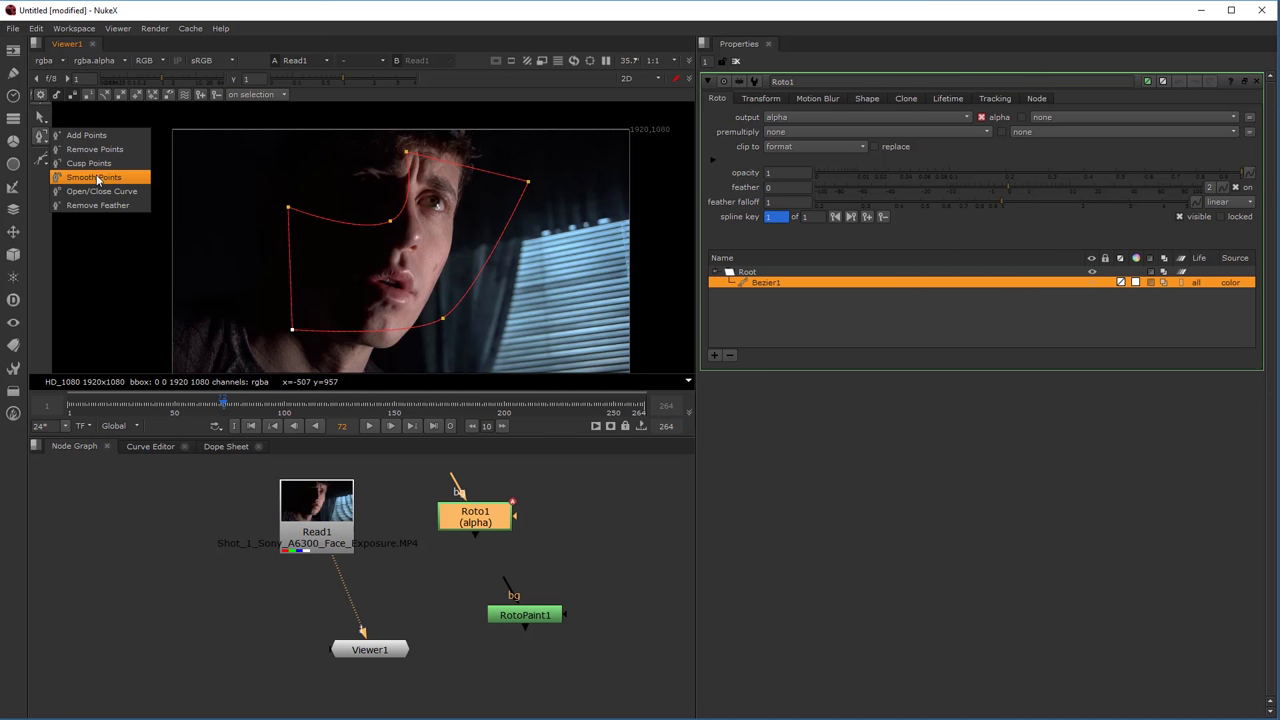
{"action": "left_click", "coordinate": [86, 178]}
{"action": "left_click", "coordinate": [288, 209]}
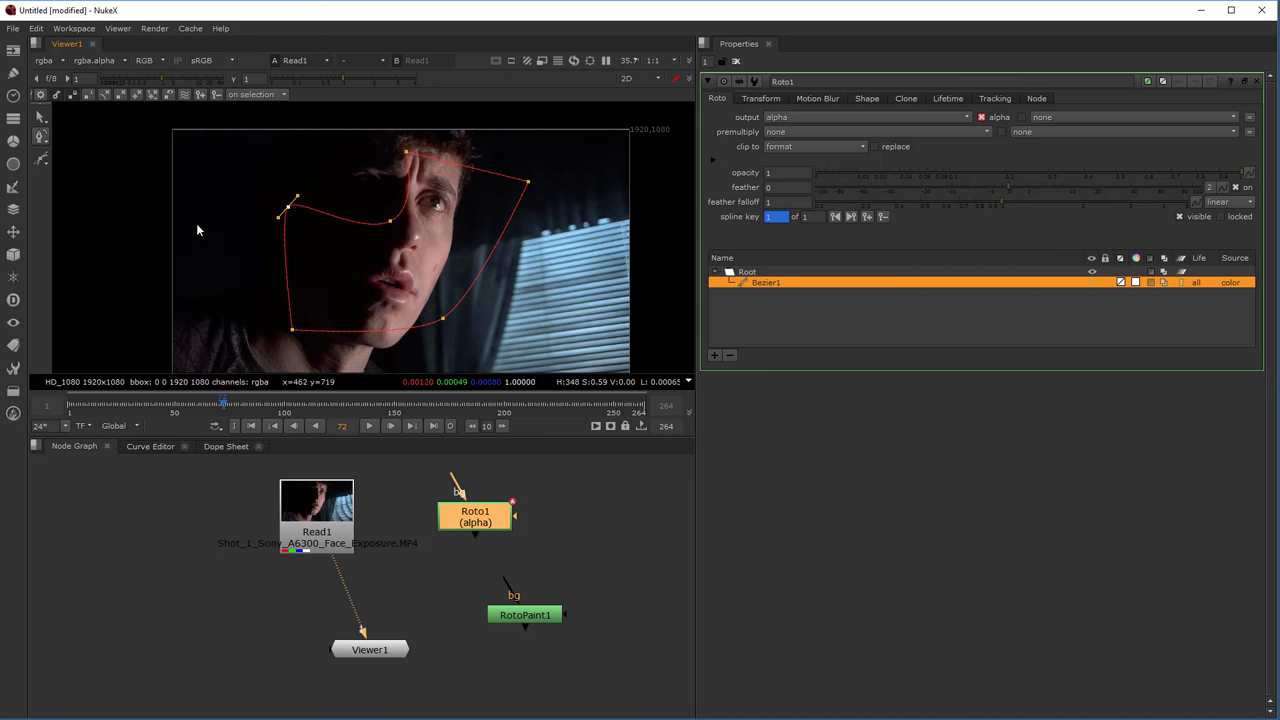
Open the shape between its upper-left and lower-left points with Open/Close Curve and close it again.
{"action": "right_click", "coordinate": [41, 141]}
{"action": "left_click", "coordinate": [95, 149]}
{"action": "left_click", "coordinate": [390, 222]}
{"action": "left_click", "coordinate": [289, 209]}
{"action": "left_click", "coordinate": [389, 221]}
{"action": "left_click", "coordinate": [529, 183]}
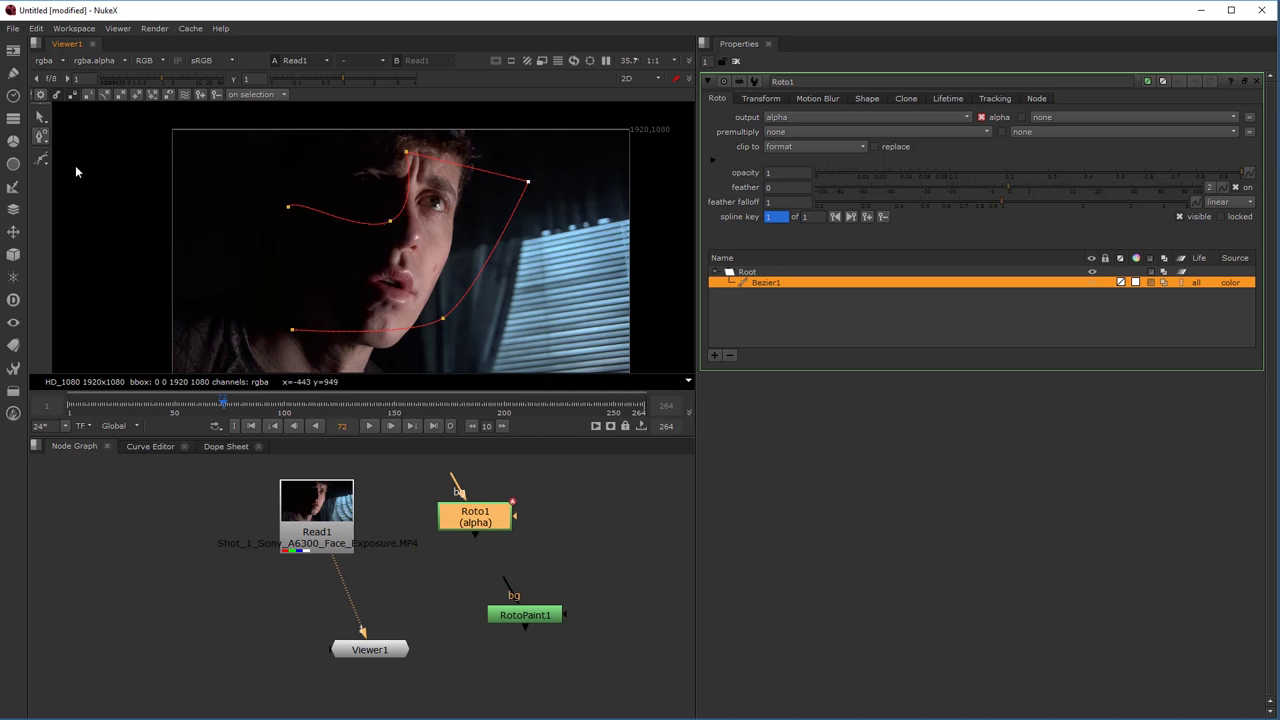
{"action": "key", "text": "Return"}
{"action": "left_click", "coordinate": [47, 167]}
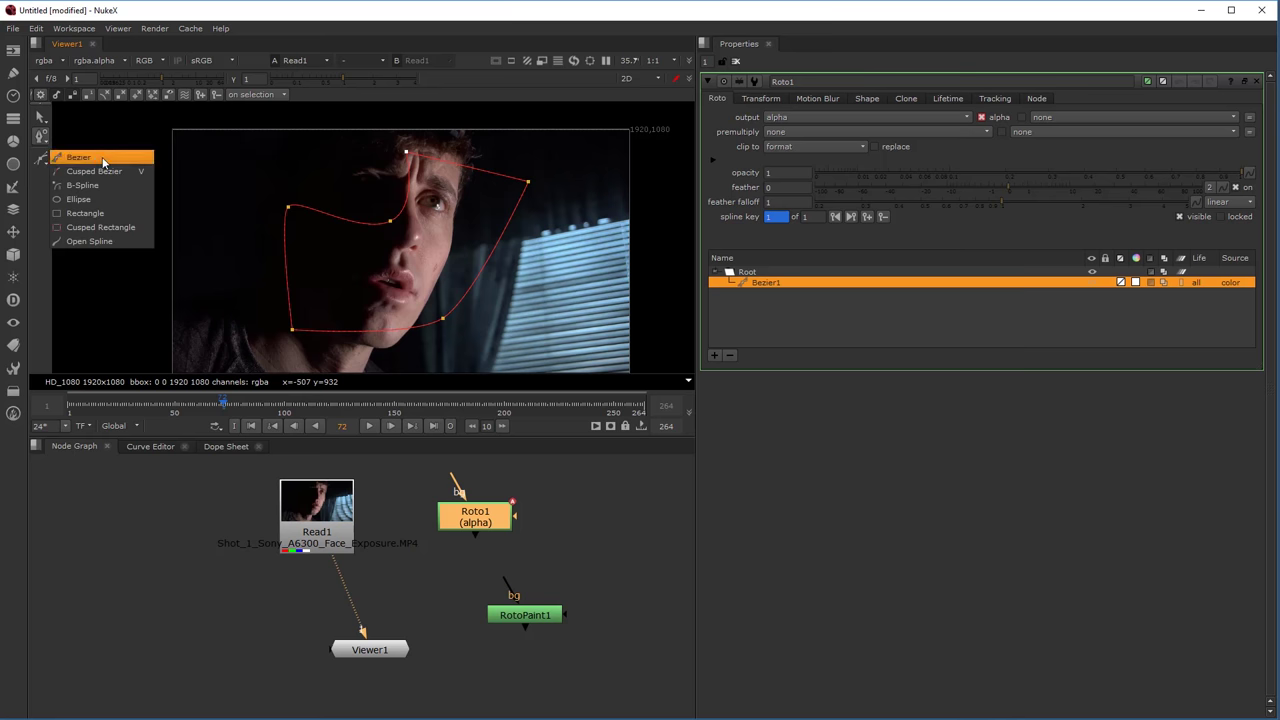
{"action": "left_click", "coordinate": [95, 160]}
{"action": "left_click", "coordinate": [42, 136]}
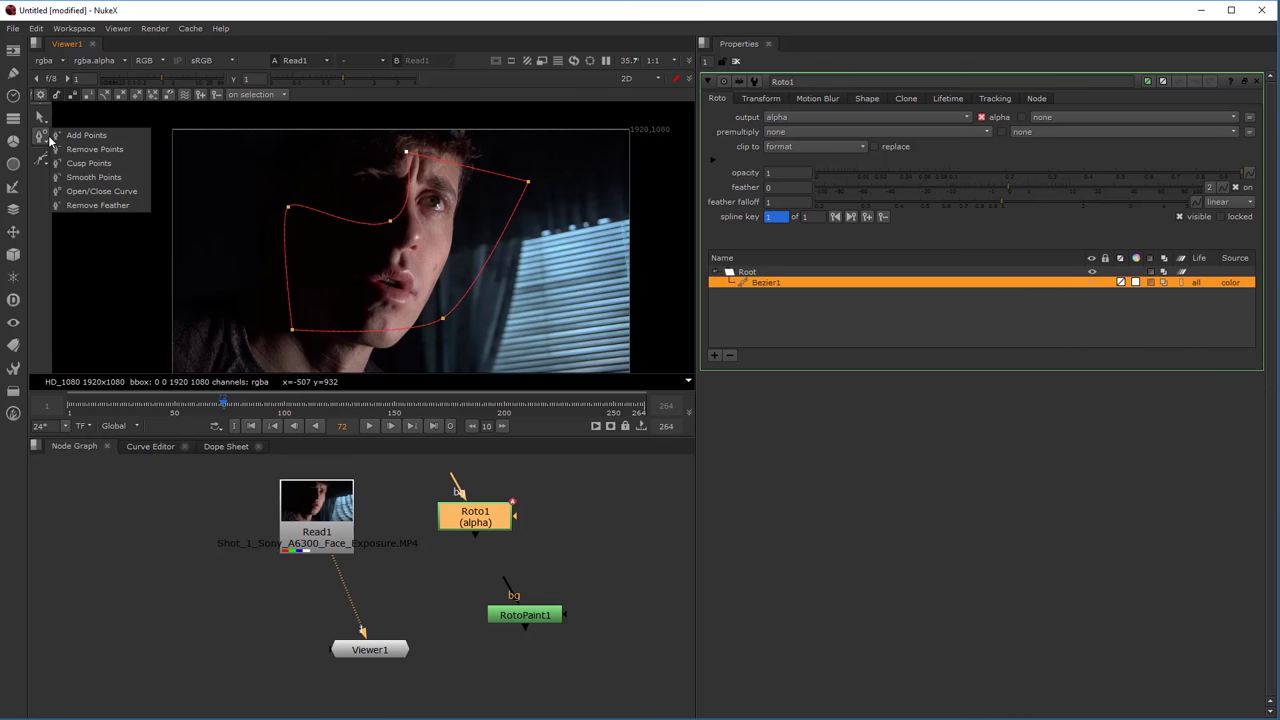
{"action": "left_click", "coordinate": [97, 205]}
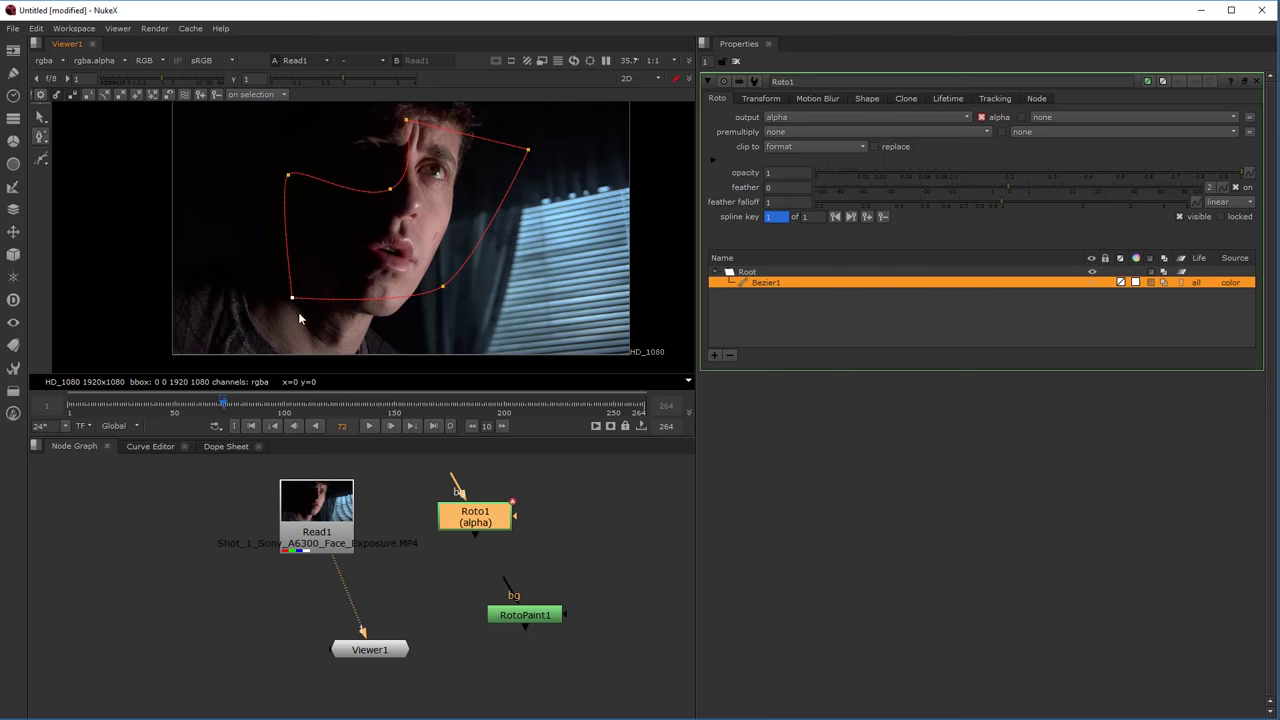
Shift the shape's inward point slightly down and pull a feather out of it beyond the curved edge.
{"action": "left_click", "coordinate": [40, 118]}
{"action": "left_click", "coordinate": [80, 120]}
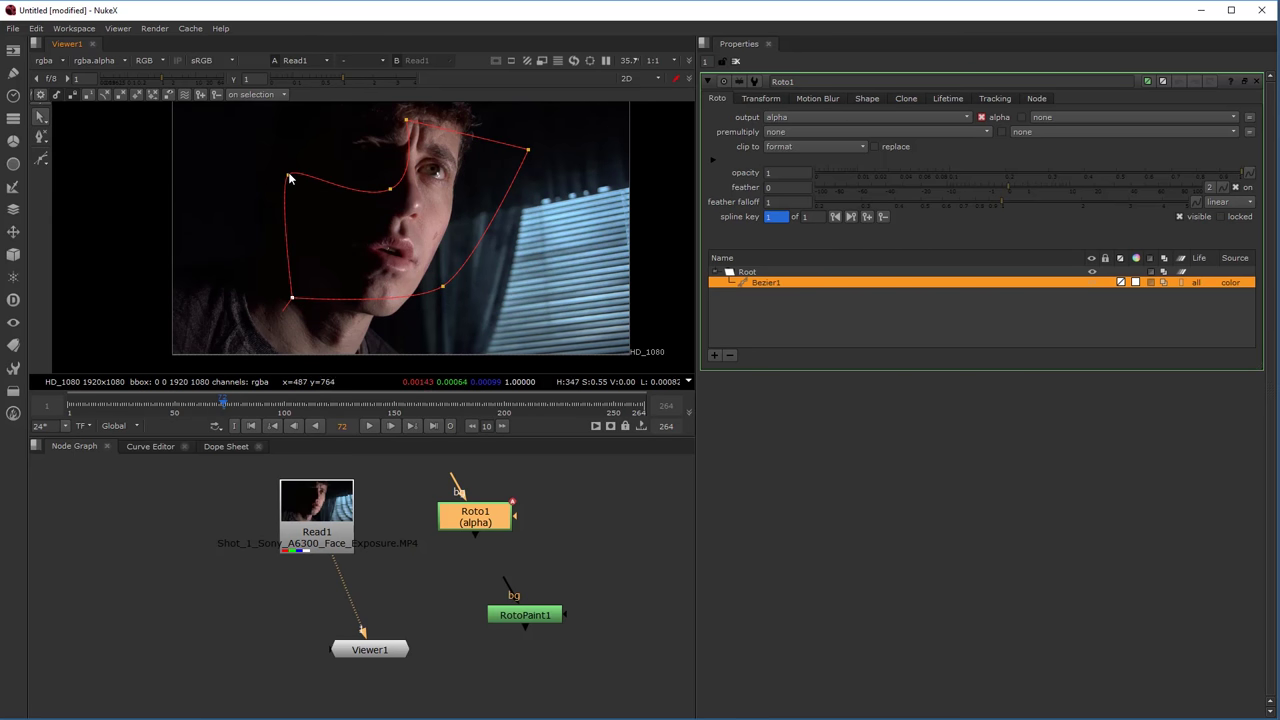
{"action": "left_click", "coordinate": [391, 192]}
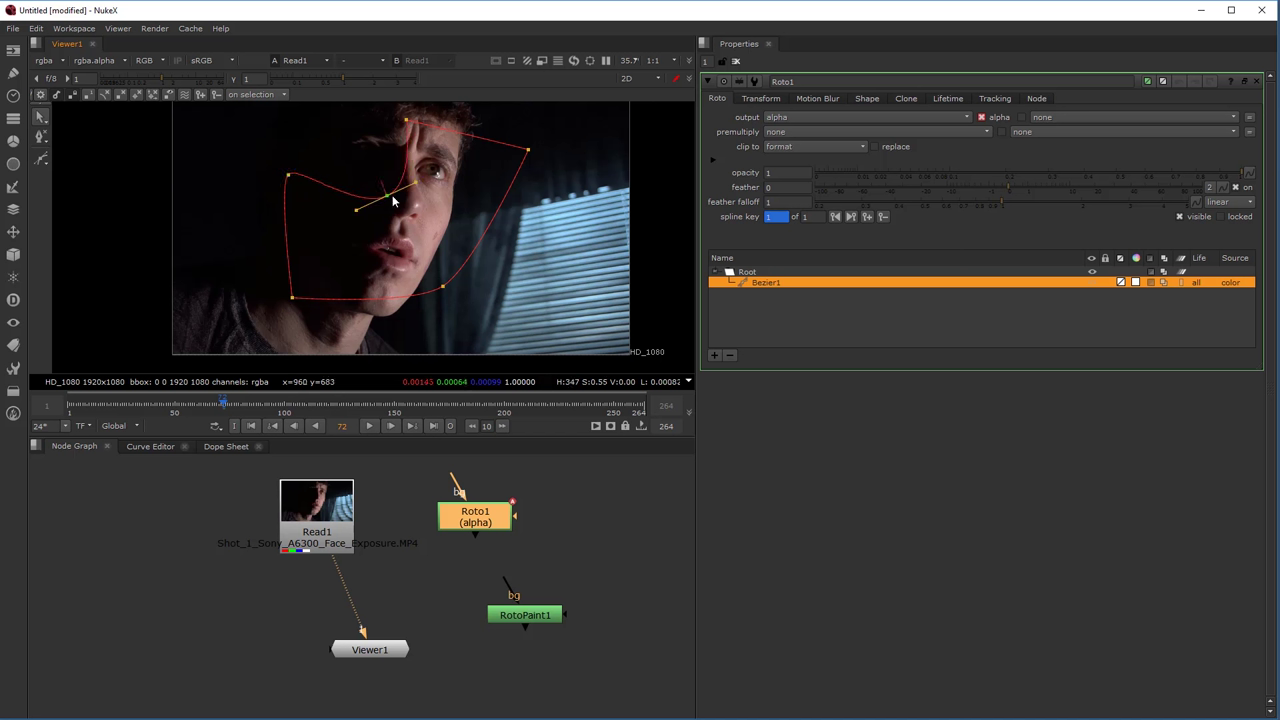
{"action": "mouse_move", "coordinate": [387, 195]}
{"action": "left_mouse_down", "text": "ctrl"}
{"action": "mouse_move", "coordinate": [375, 172]}
{"action": "mouse_move", "coordinate": [397, 184]}
{"action": "left_mouse_up", "text": "ctrl"}
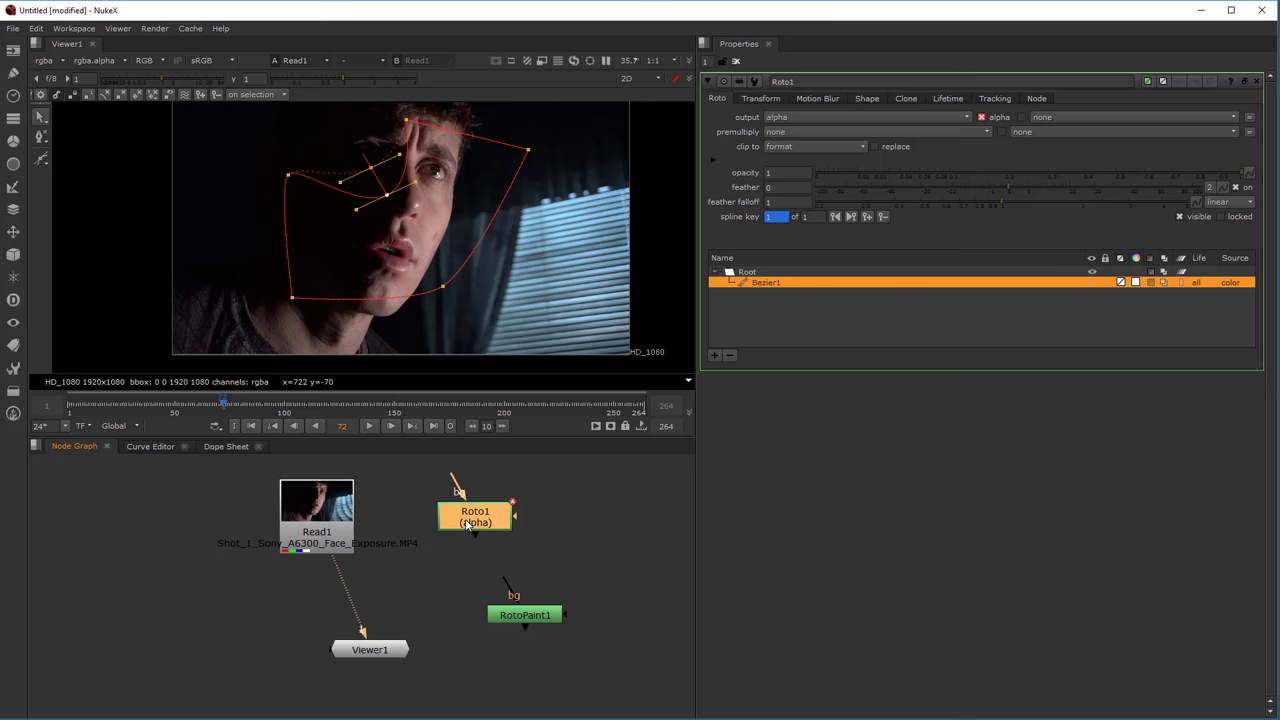
Show Roto1's alpha channel in the viewer and extend the inward point's feather farther outward.
{"action": "key", "text": "1"}
{"action": "key", "text": "a"}
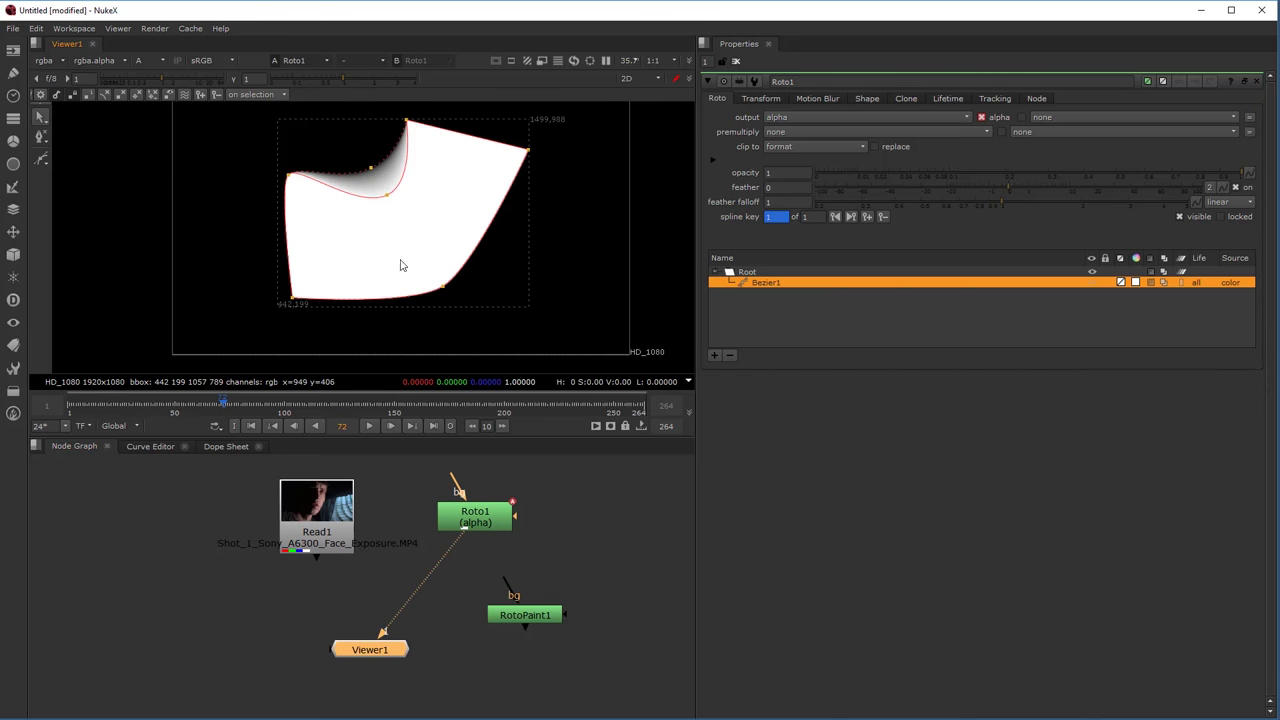
{"action": "left_click_drag", "start_coordinate": [371, 167], "coordinate": [360, 149]}
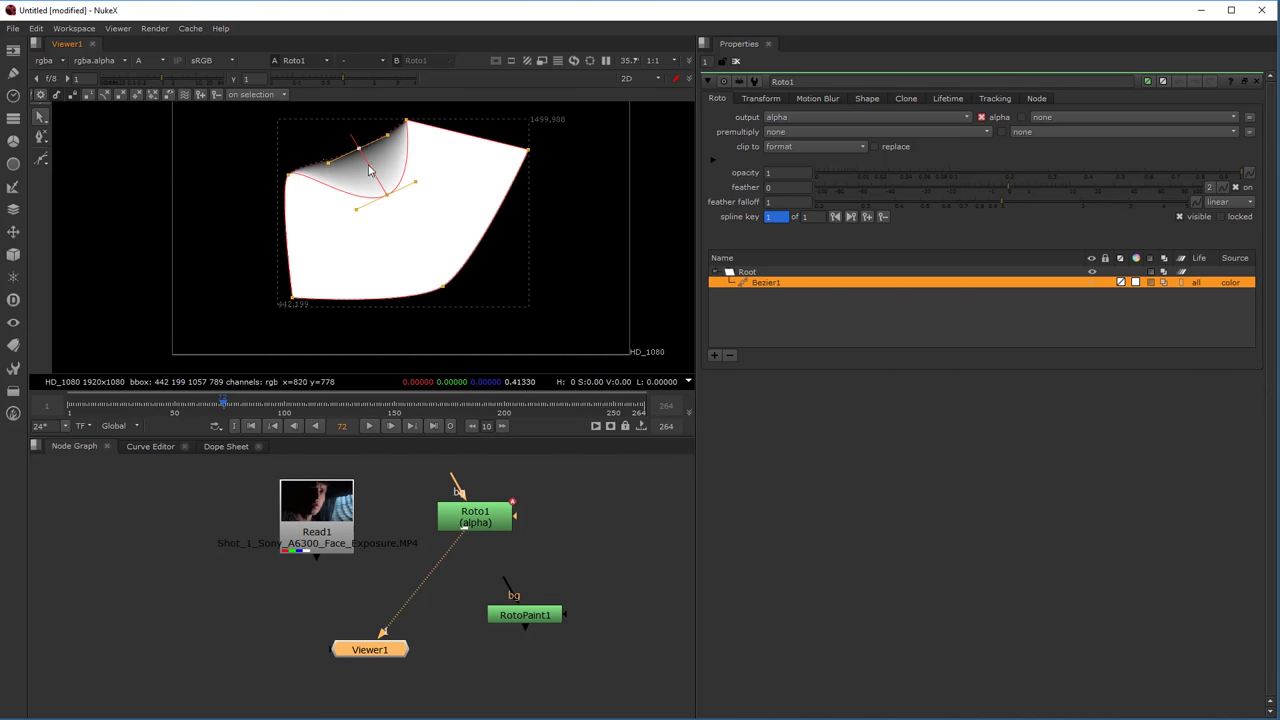
{"action": "scroll", "coordinate": [340, 162], "scroll_direction": "up", "scroll_amount": 3}
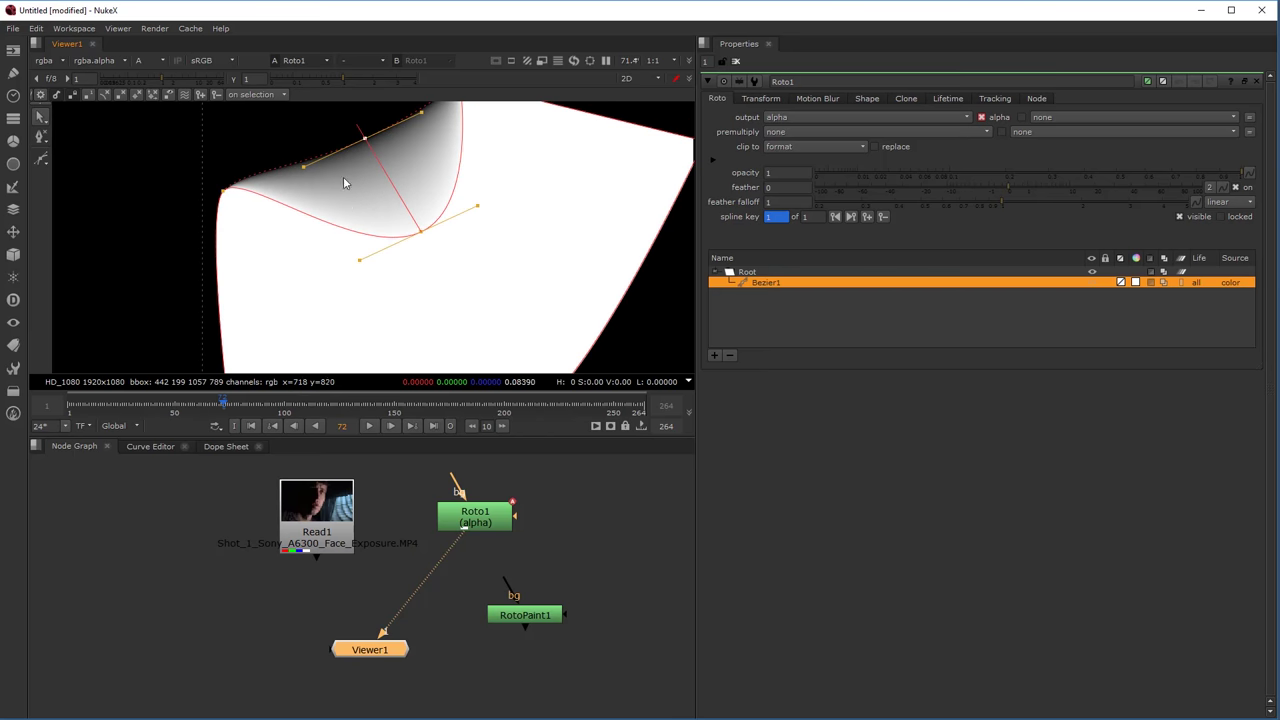
{"action": "scroll", "coordinate": [330, 180], "scroll_direction": "down", "scroll_amount": 2}
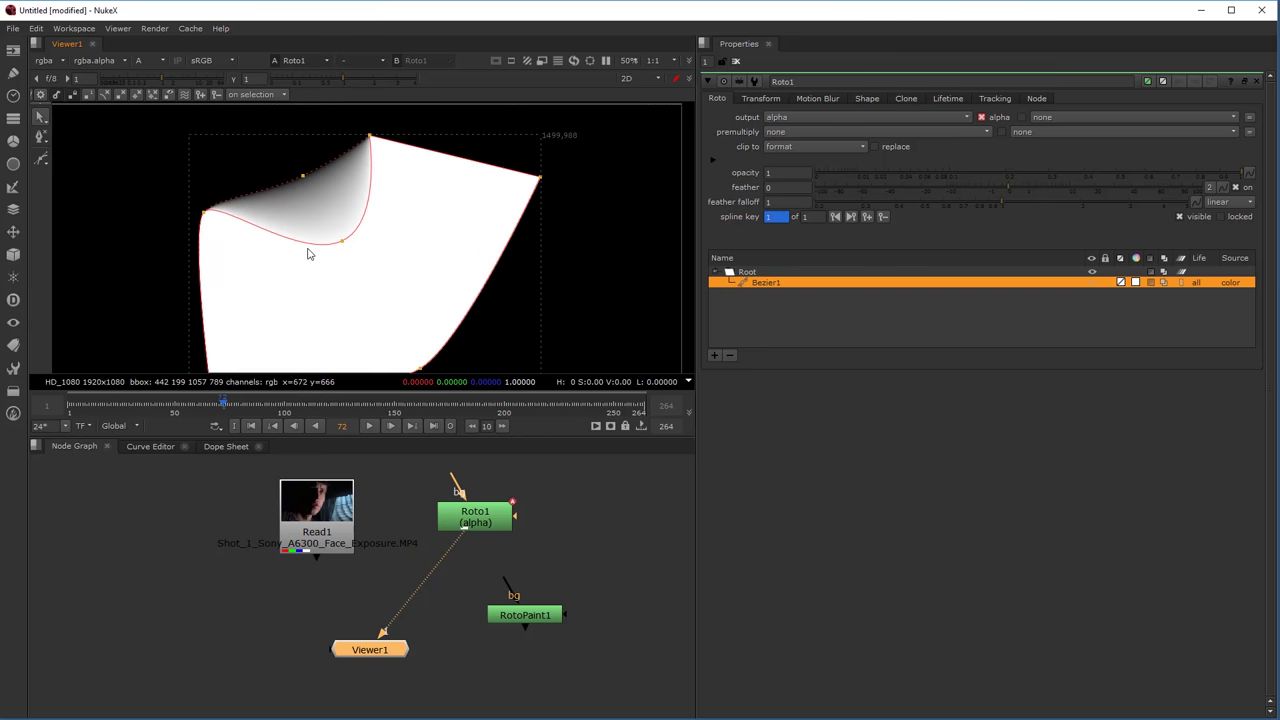
Toggle the viewer overlay off and on repeatedly to examine the feathered alpha edge with and without the shape's outline, leaving it off.
{"action": "key", "text": "o"}
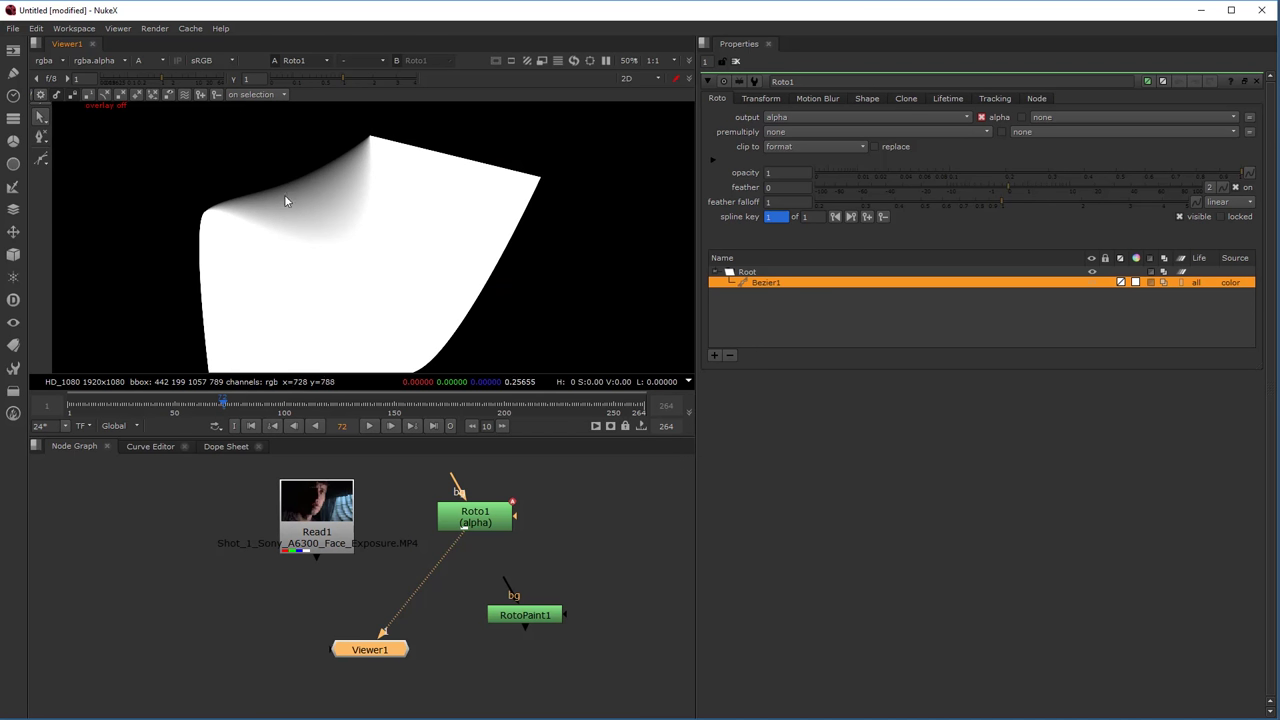
{"action": "key", "text": "o"}
{"action": "key", "text": "o"}
{"action": "key", "text": "o"}
{"action": "key", "text": "o"}
{"action": "key", "text": "o"}
{"action": "key", "text": "o"}
{"action": "key", "text": "o"}
{"action": "key", "text": "o"}
{"action": "key", "text": "o"}
{"action": "key", "text": "o"}
Set the Bezier shape's overall feather to 17 and its feather falloff to 1.09.
{"action": "left_click_drag", "start_coordinate": [1011, 186], "coordinate": [1087, 189]}
{"action": "mouse_move", "coordinate": [1008, 204]}
{"action": "left_mouse_down"}
{"action": "mouse_move", "coordinate": [1061, 201]}
{"action": "mouse_move", "coordinate": [1010, 196]}
{"action": "left_mouse_up"}
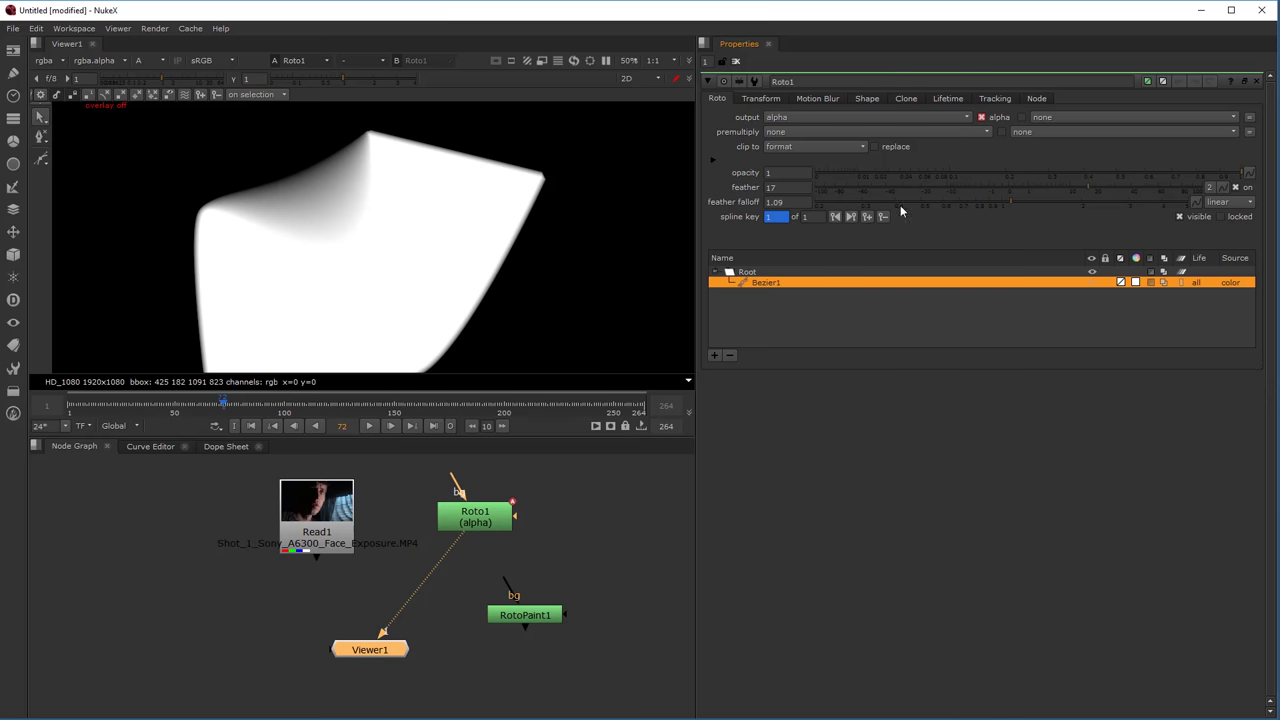
{"action": "scroll", "coordinate": [130, 212], "scroll_direction": "down", "scroll_amount": 2}
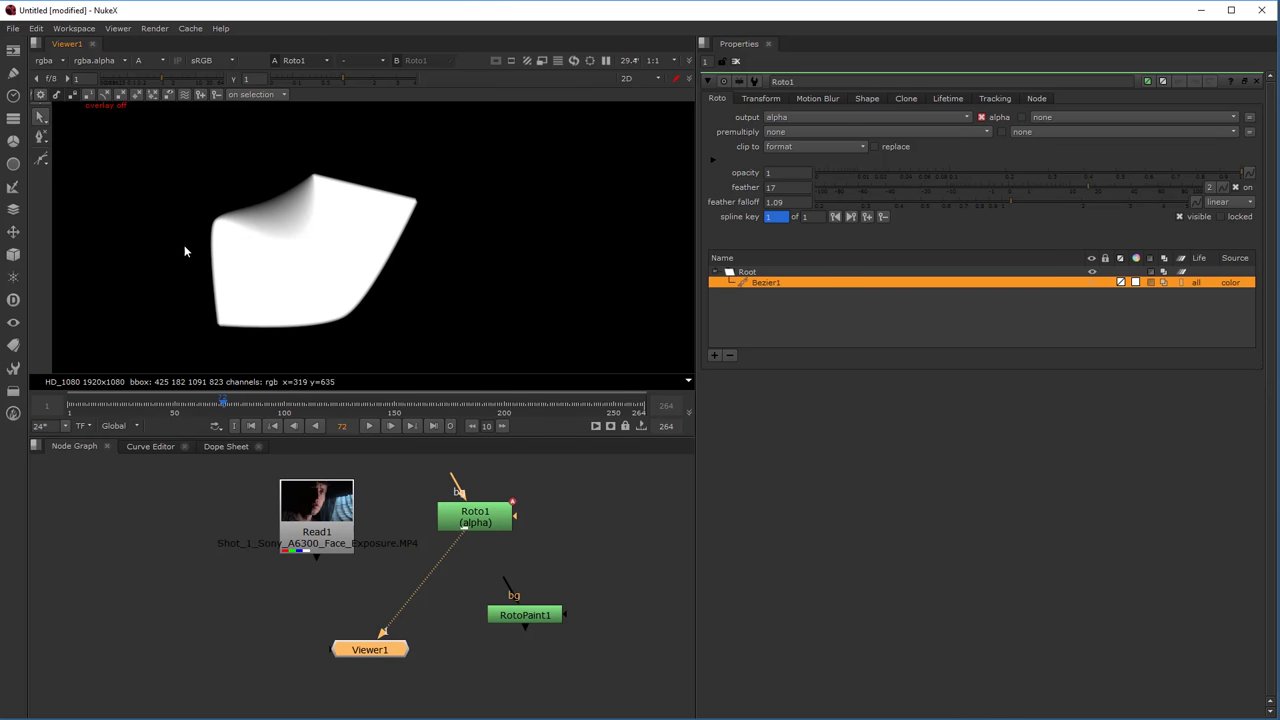
Compare Roto1's RGB channels with its alpha in the viewer while keeping the node's output set to alpha.
{"action": "key", "text": "a"}
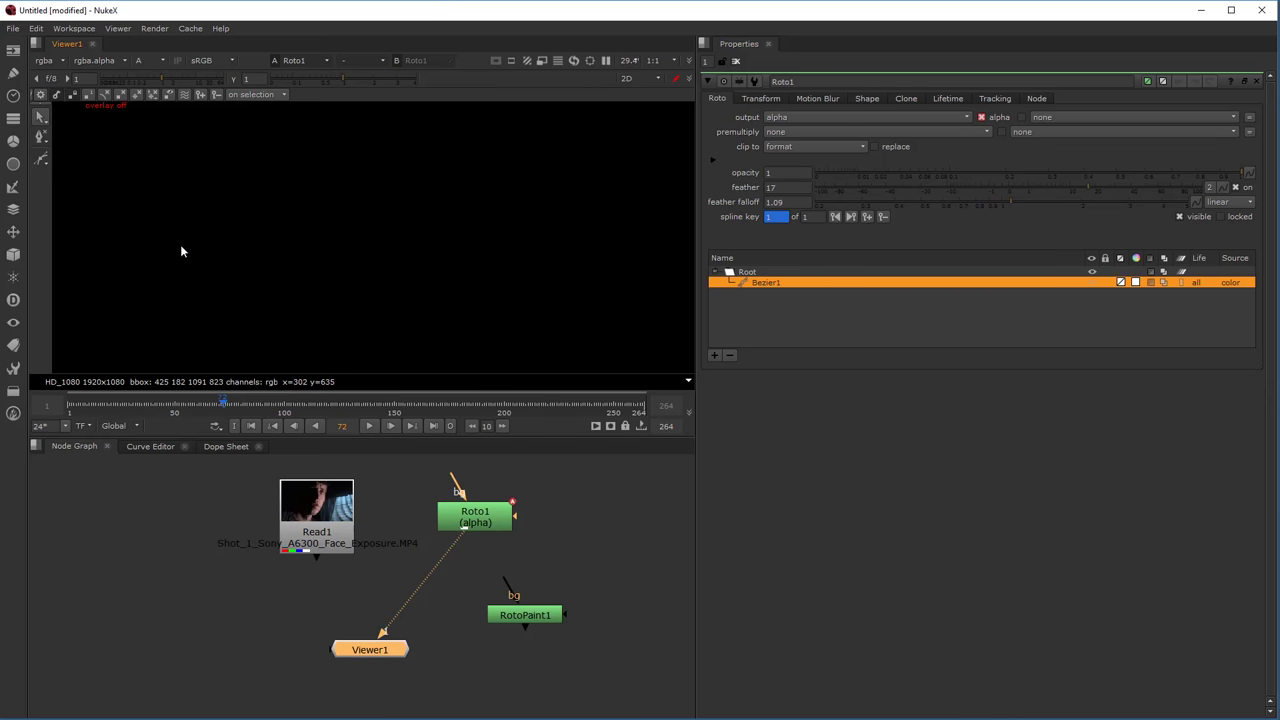
{"action": "scroll", "coordinate": [194, 251], "scroll_direction": "down", "scroll_amount": 2}
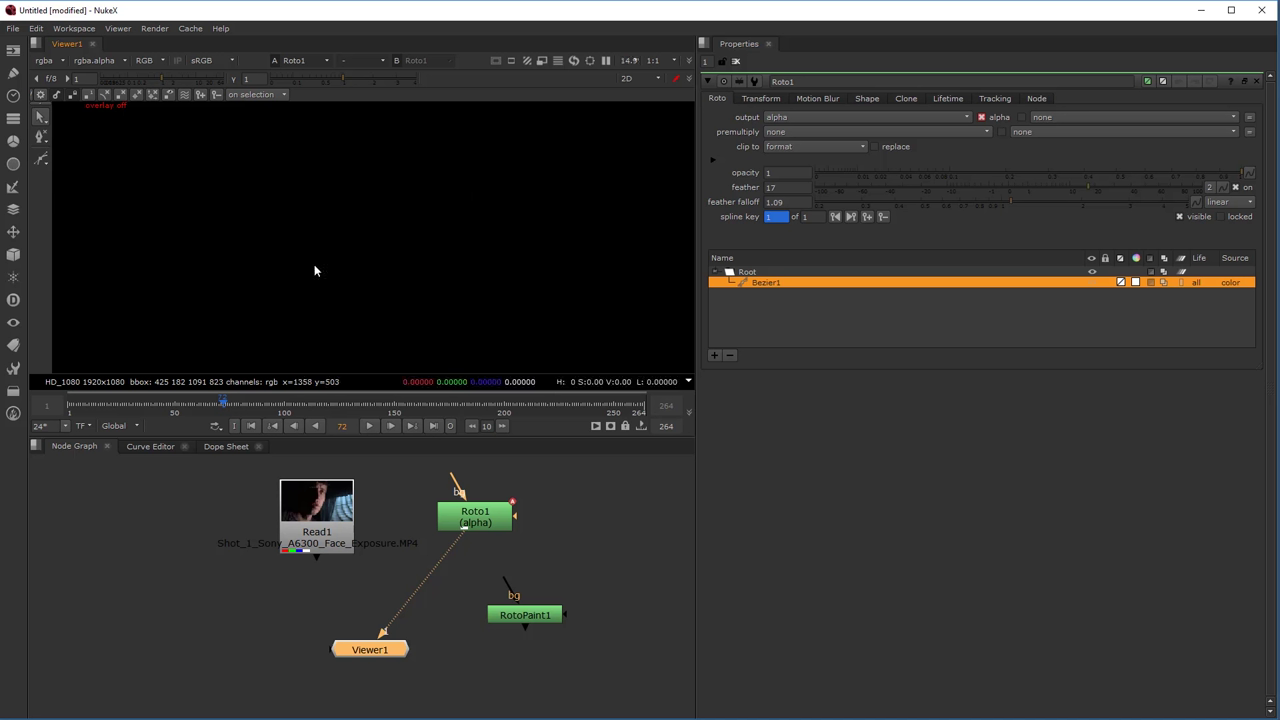
{"action": "left_click", "coordinate": [772, 119]}
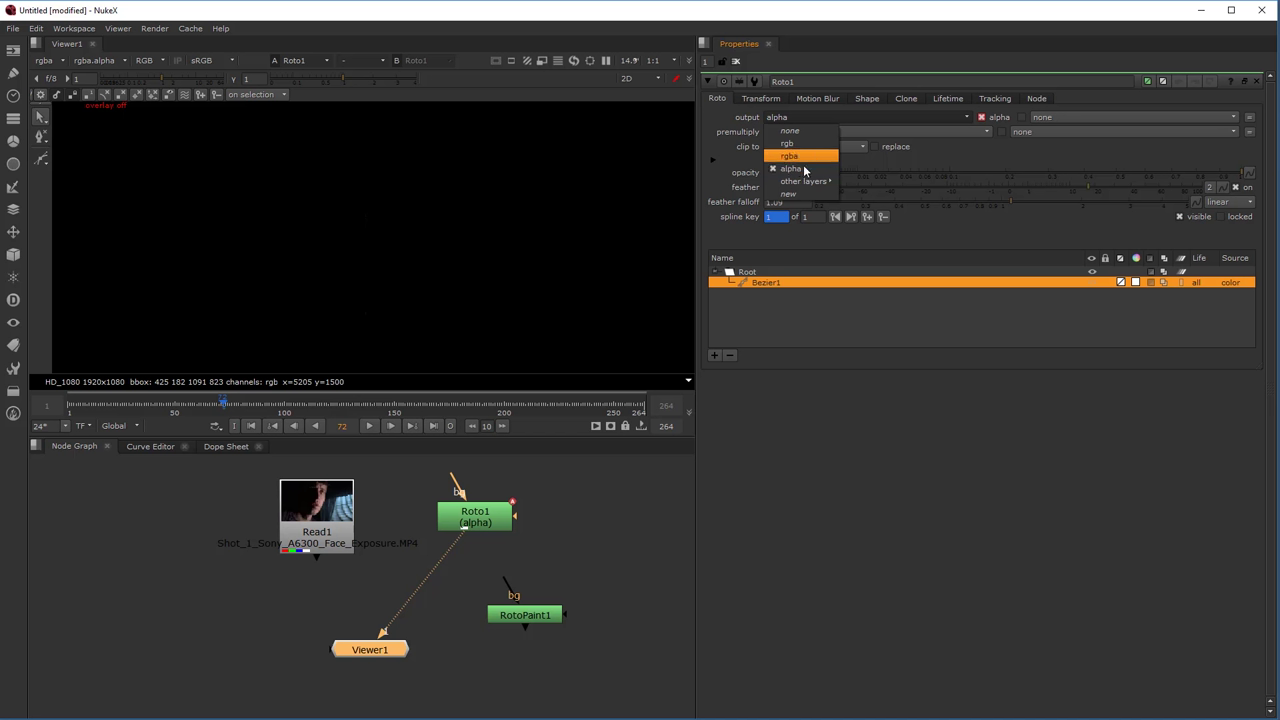
{"action": "left_click", "coordinate": [800, 168]}
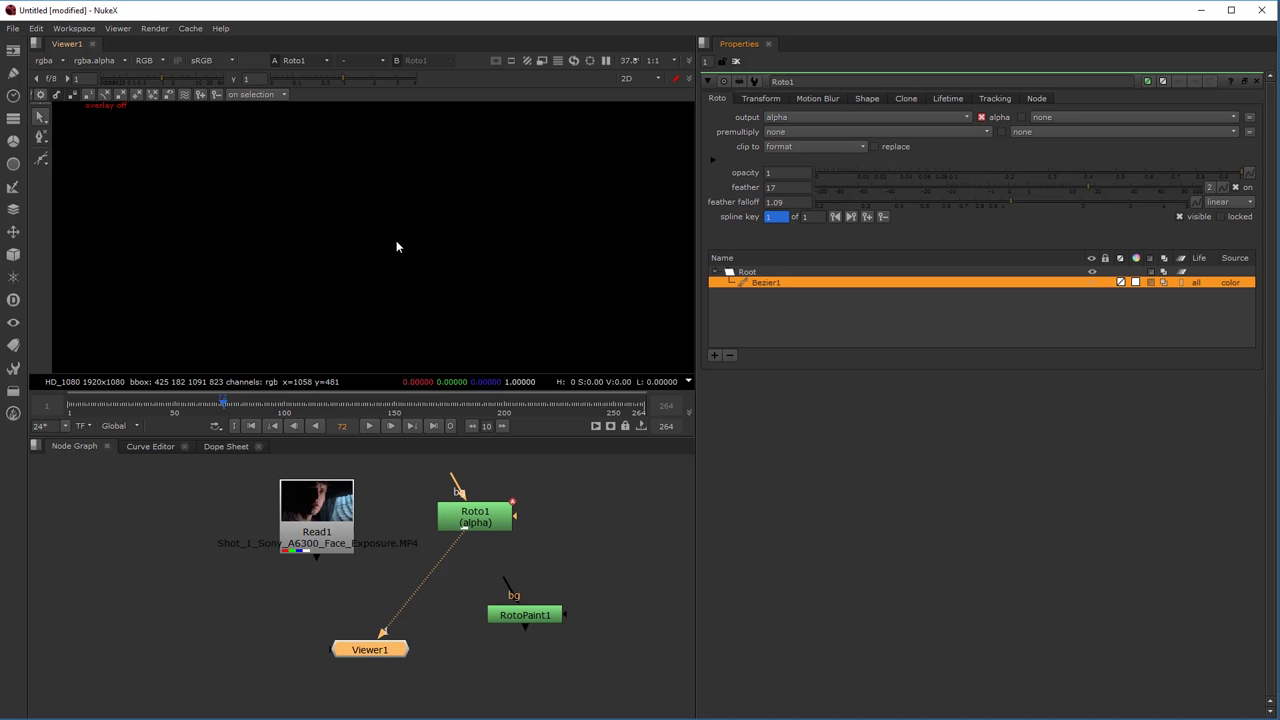
{"action": "key", "text": "a"}
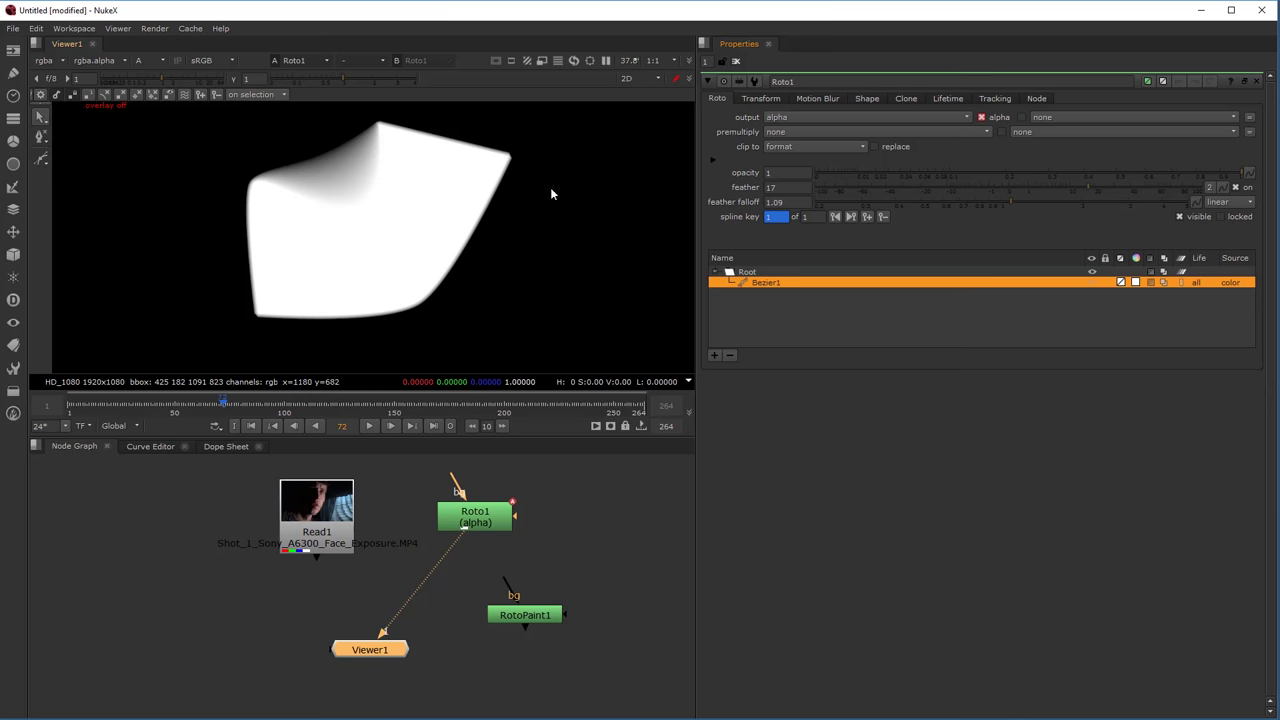
Set Roto1's output to rgba and display the shape's RGB channels in the viewer.
{"action": "left_click", "coordinate": [845, 116]}
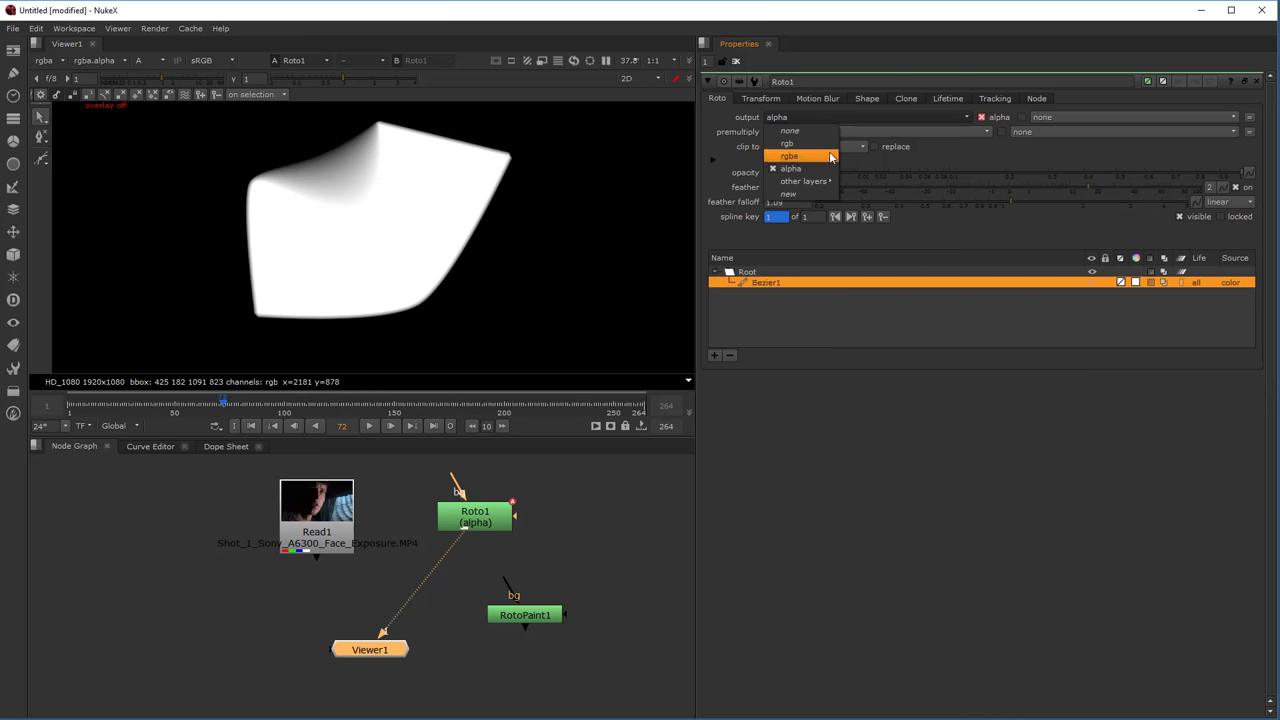
{"action": "left_click", "coordinate": [830, 156]}
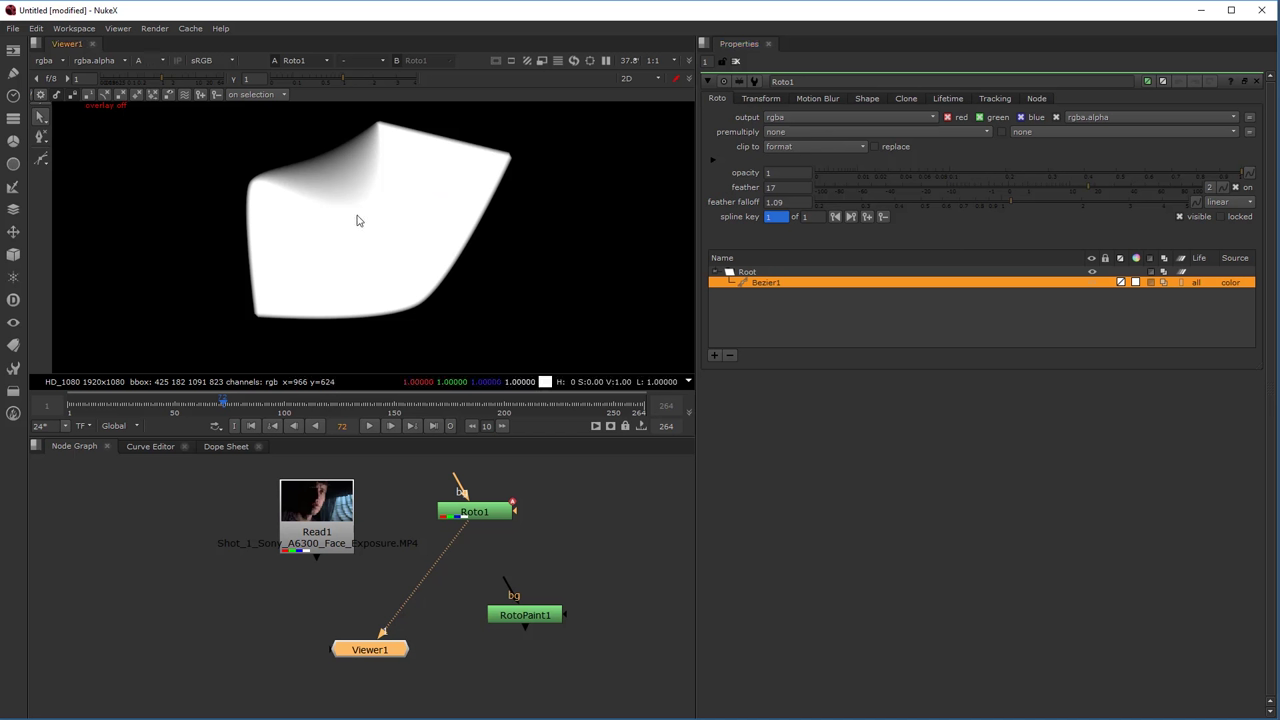
{"action": "key", "text": "a"}
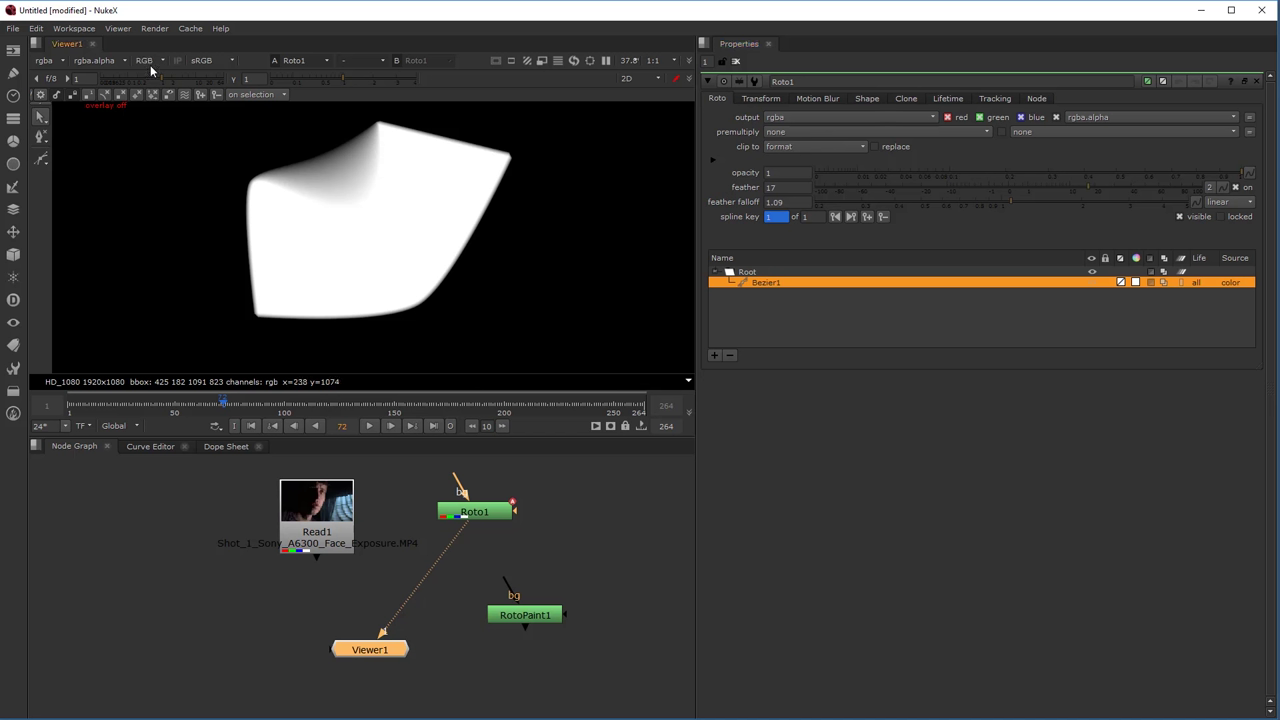
Change the Bezier shape's color to bright green with the color wheel and close the color picker.
{"action": "left_click", "coordinate": [1135, 283]}
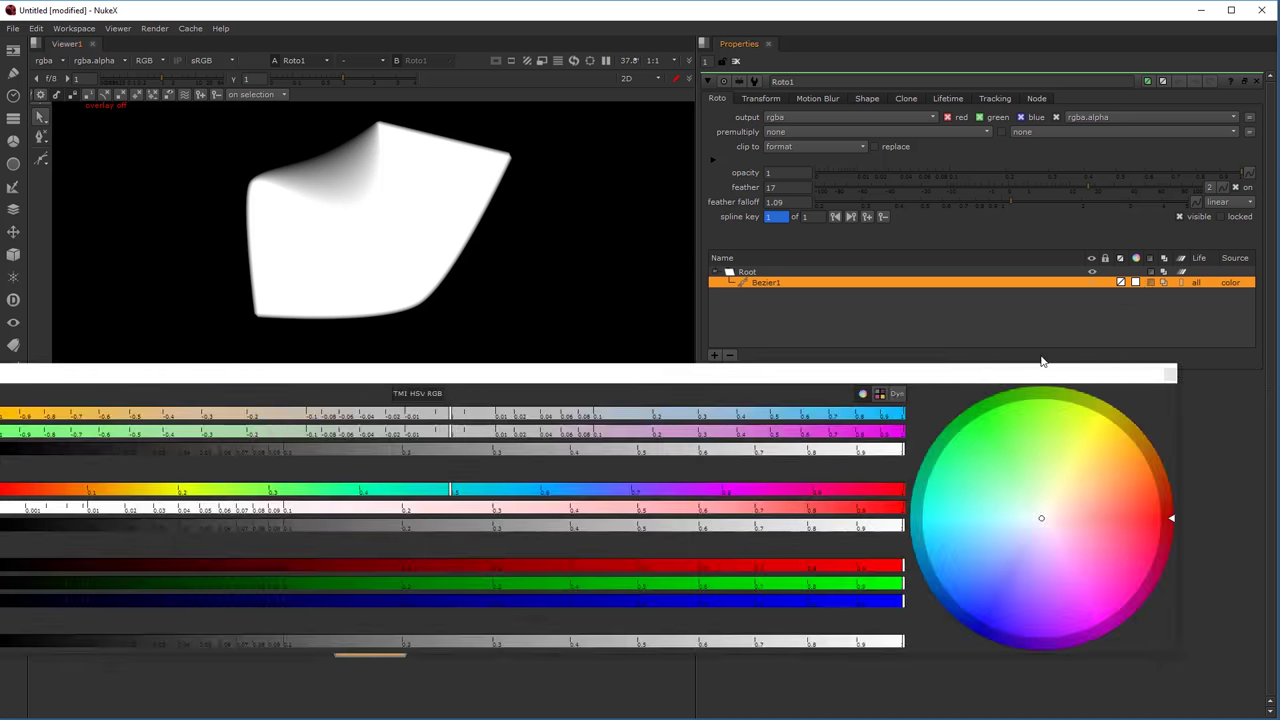
{"action": "left_click_drag", "start_coordinate": [1015, 479], "coordinate": [993, 423]}
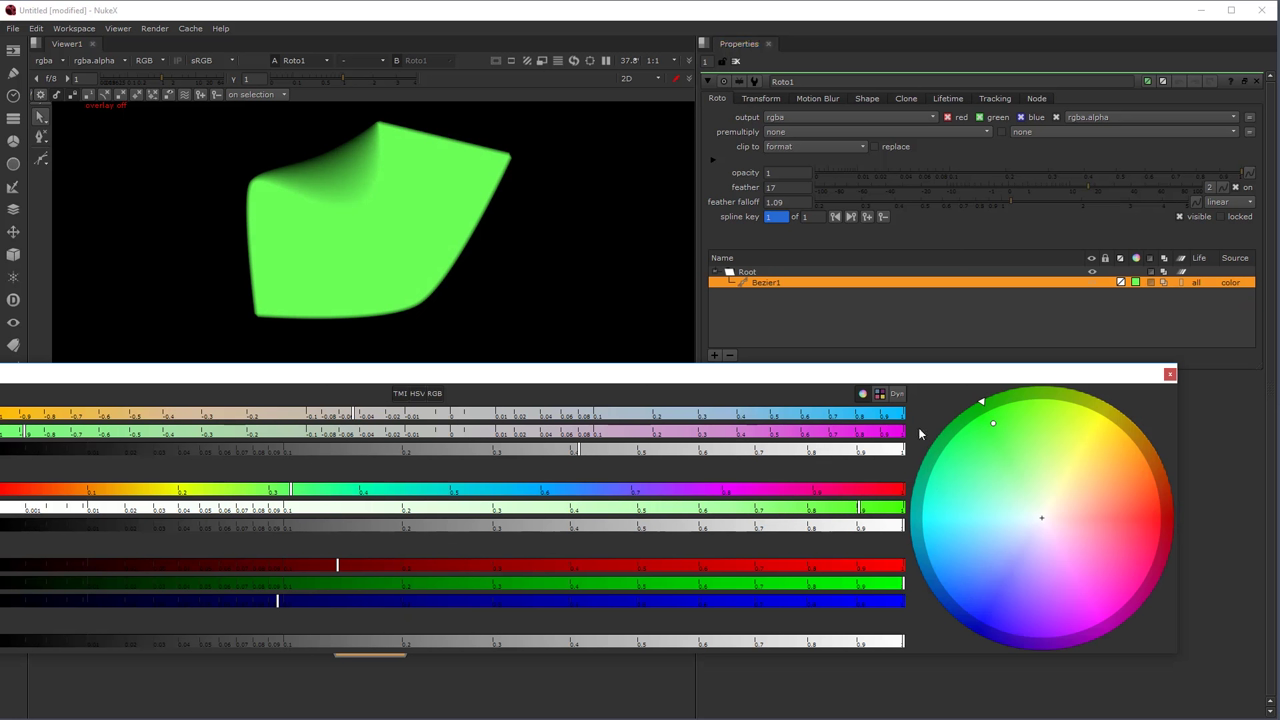
{"action": "left_click", "coordinate": [1169, 375]}
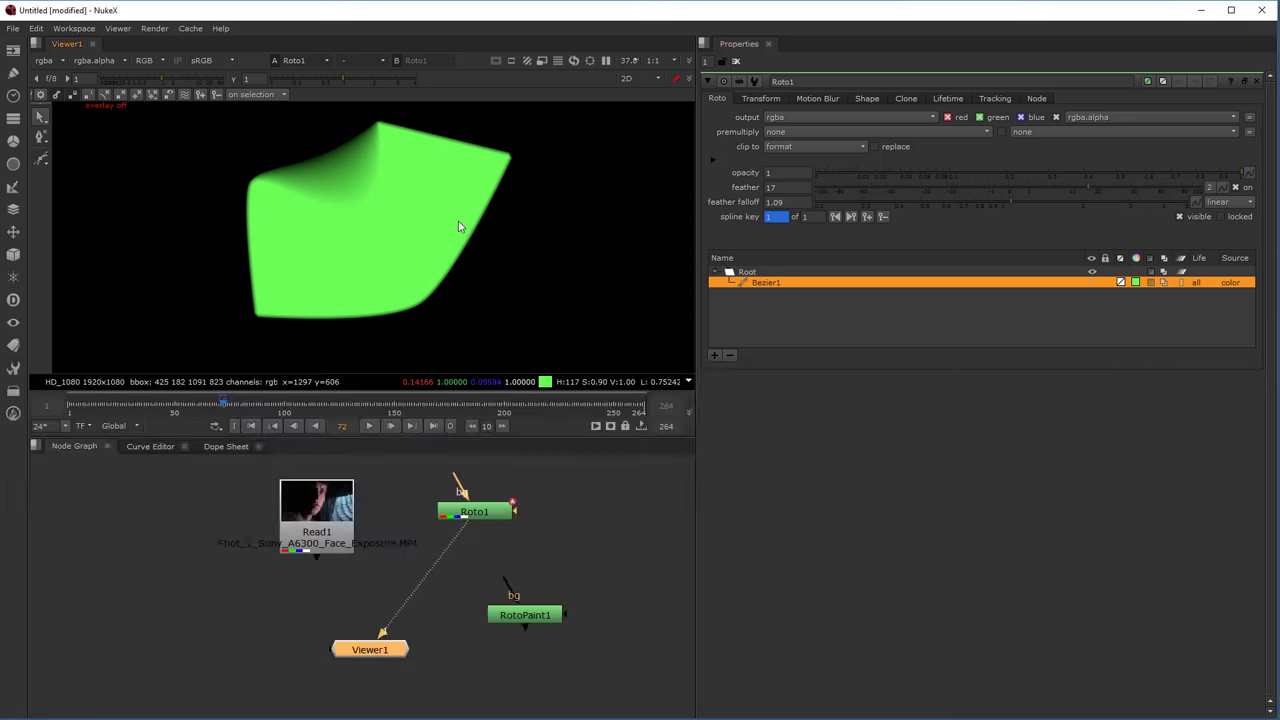
Examine the green shape's alpha and its color sliders without changing them, and return the viewer to RGB.
{"action": "key", "text": "a"}
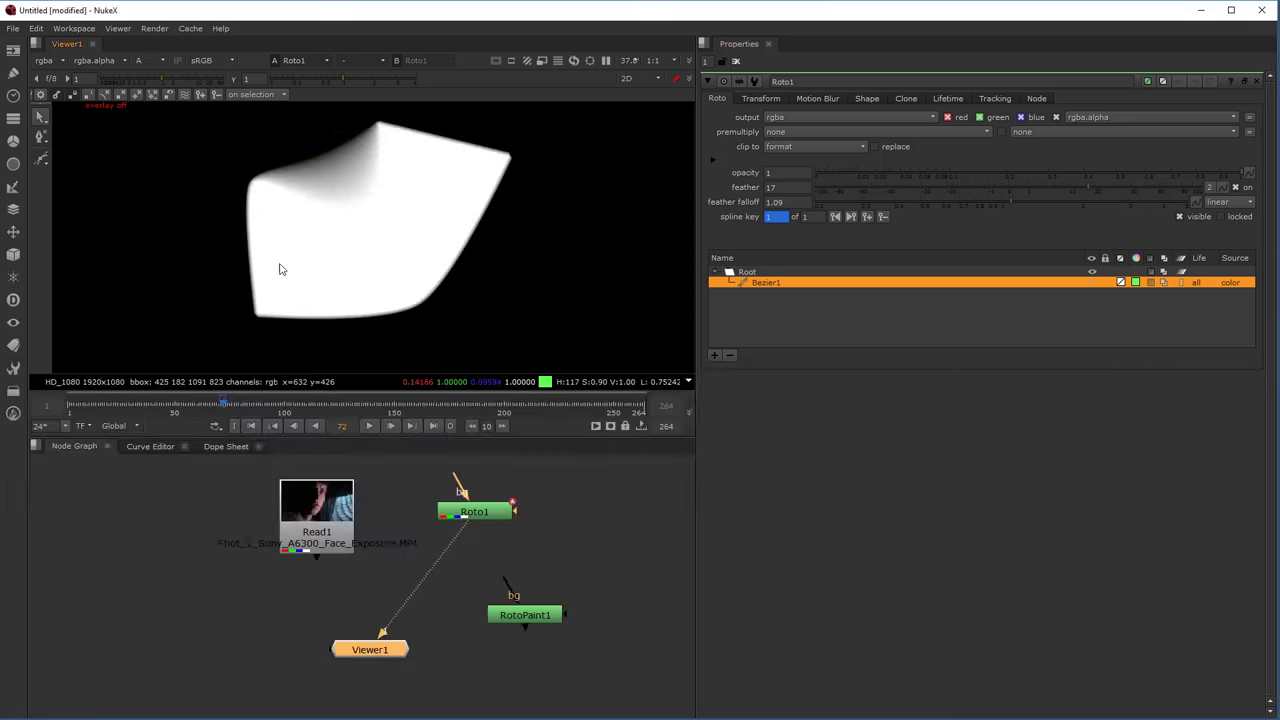
{"action": "left_click", "coordinate": [1135, 283]}
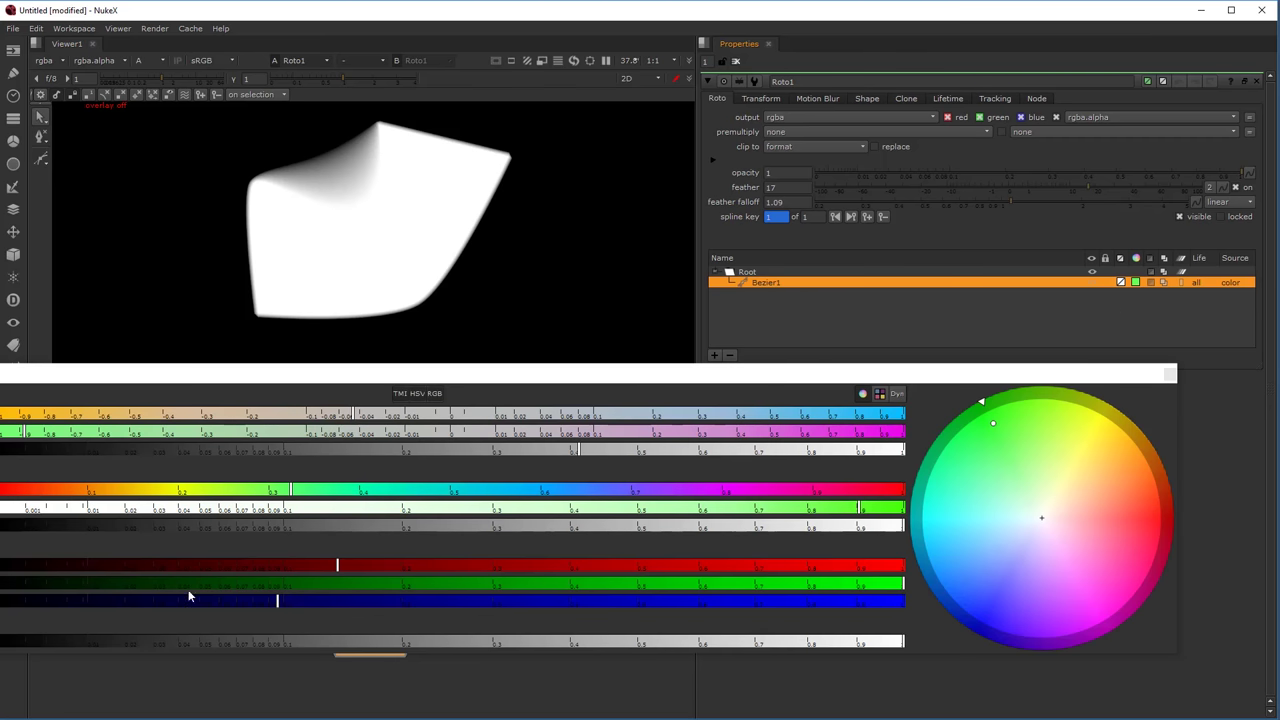
{"action": "left_click_drag", "start_coordinate": [786, 376], "coordinate": [810, 320]}
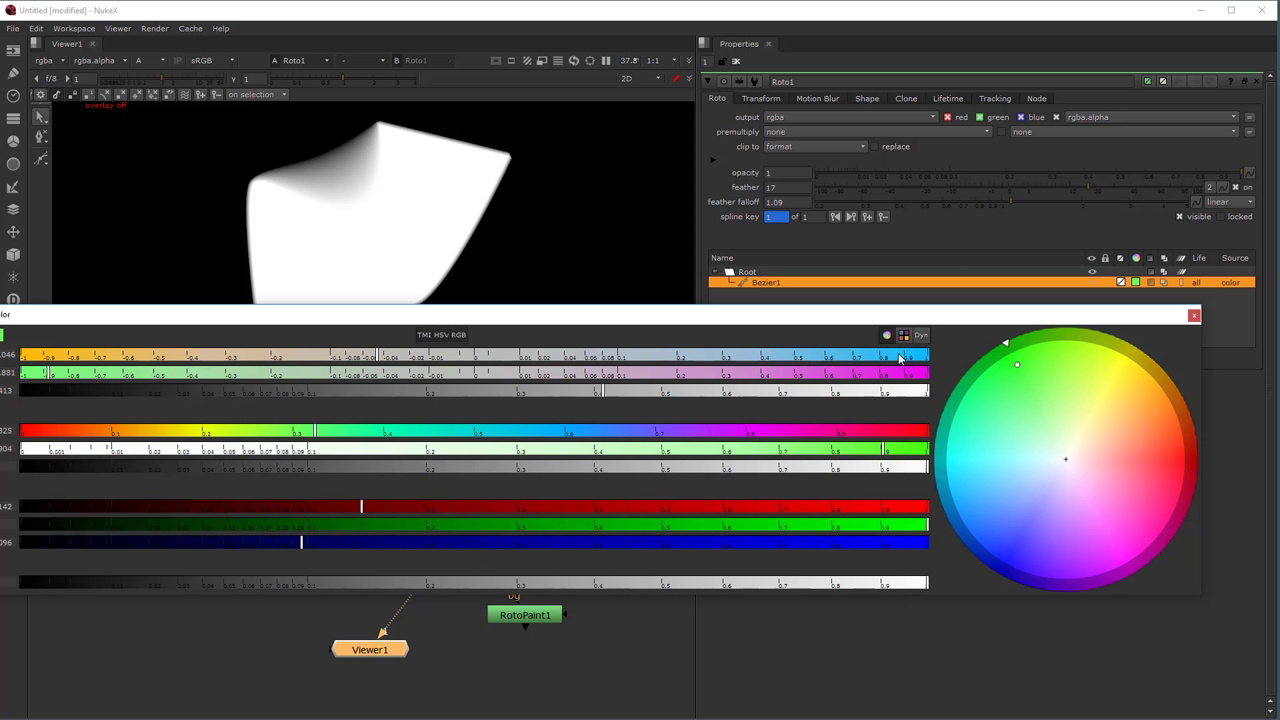
{"action": "left_click", "coordinate": [1193, 316]}
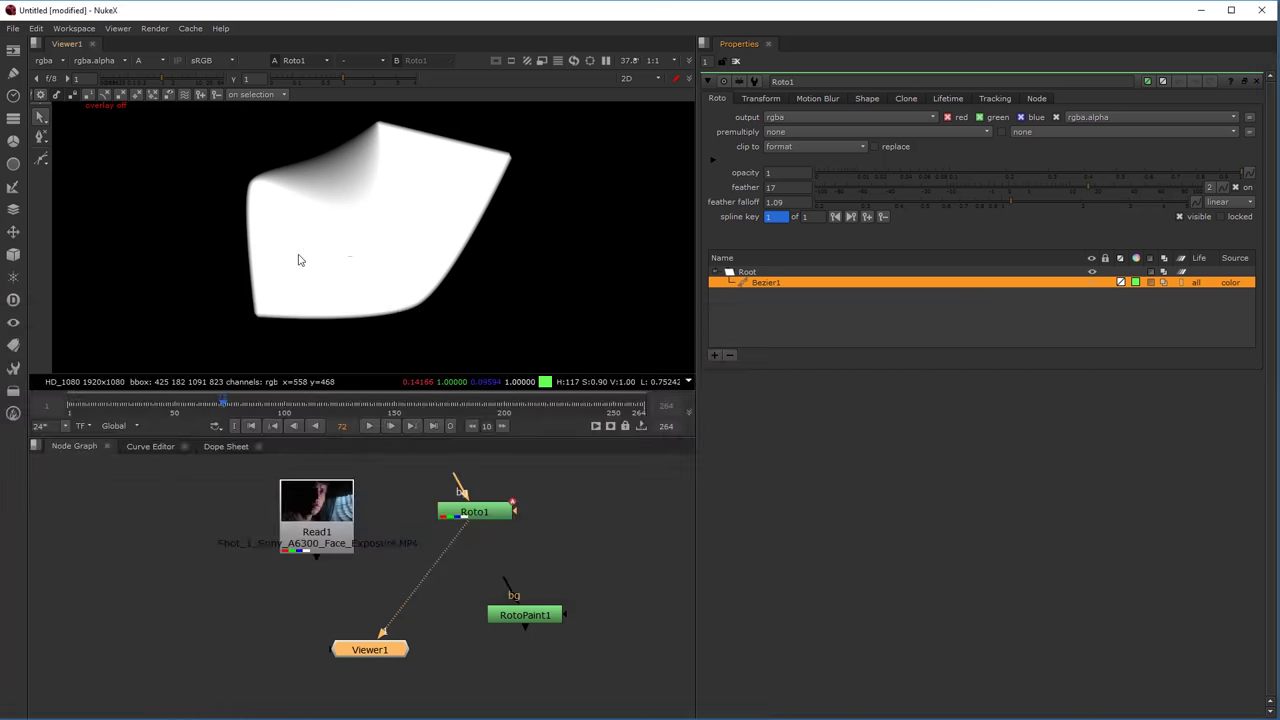
{"action": "key", "text": "a"}
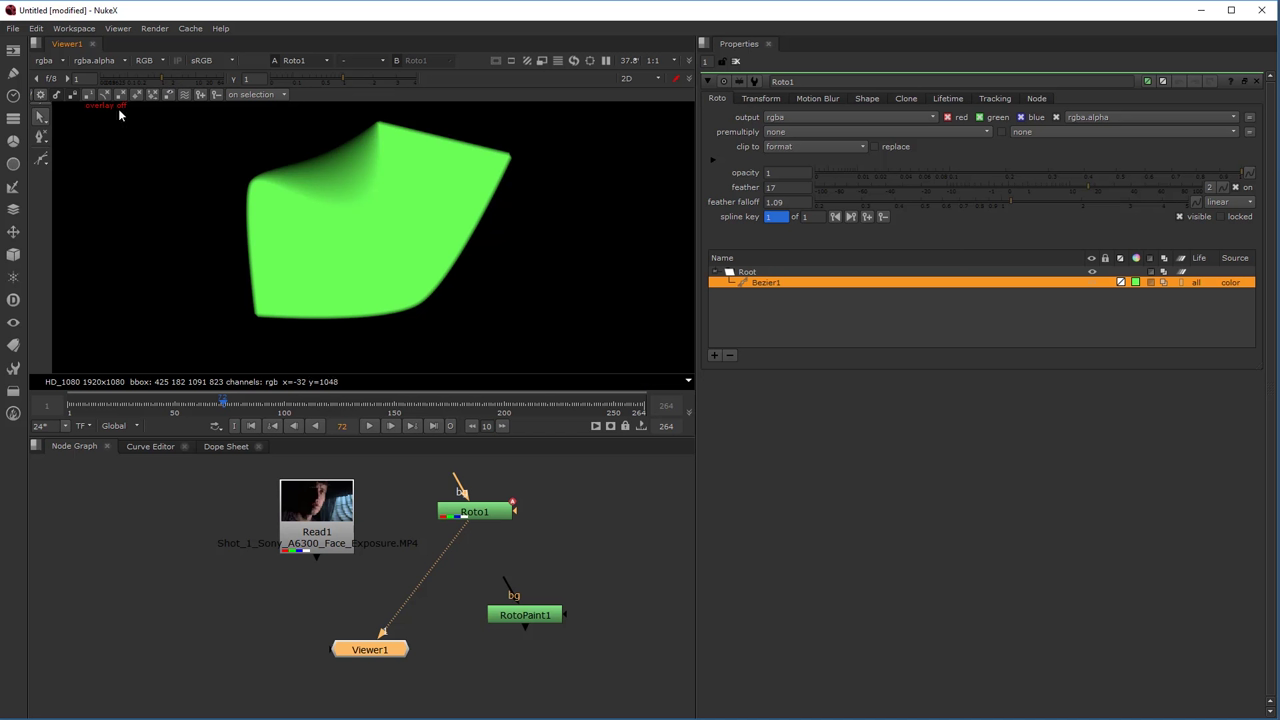
Restore the viewer overlay, pull the inward point's feather farther outward and shift that point slightly down.
{"action": "key", "text": "o"}
{"action": "left_click_drag", "start_coordinate": [328, 156], "coordinate": [289, 129]}
{"action": "left_click_drag", "start_coordinate": [358, 205], "coordinate": [353, 221]}
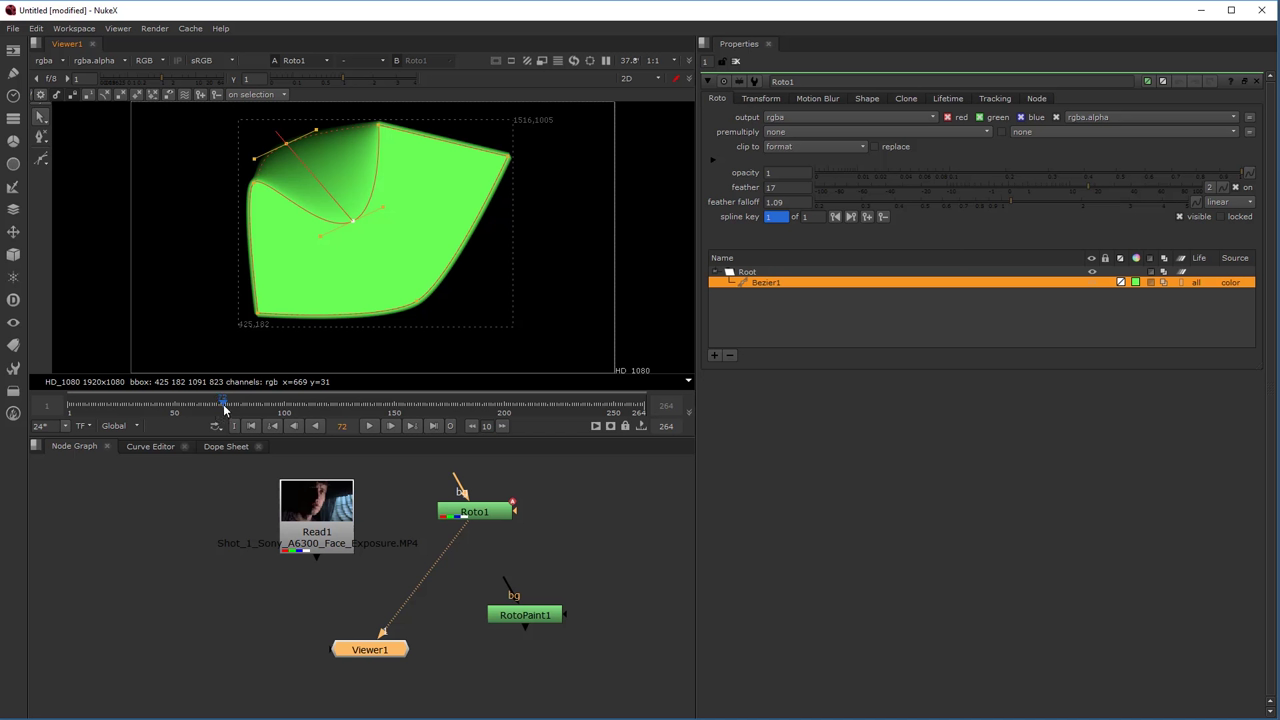
Advance along the timeline from frame 72, key the inward point farther up and to the right, and scrub back to frame 121.
{"action": "left_click_drag", "start_coordinate": [223, 404], "coordinate": [358, 404]}
{"action": "left_click_drag", "start_coordinate": [348, 217], "coordinate": [399, 196]}
{"action": "mouse_move", "coordinate": [356, 406]}
{"action": "left_mouse_down"}
{"action": "mouse_move", "coordinate": [243, 414]}
{"action": "mouse_move", "coordinate": [357, 407]}
{"action": "mouse_move", "coordinate": [266, 405]}
{"action": "mouse_move", "coordinate": [343, 406]}
{"action": "mouse_move", "coordinate": [331, 406]}
{"action": "left_mouse_up"}
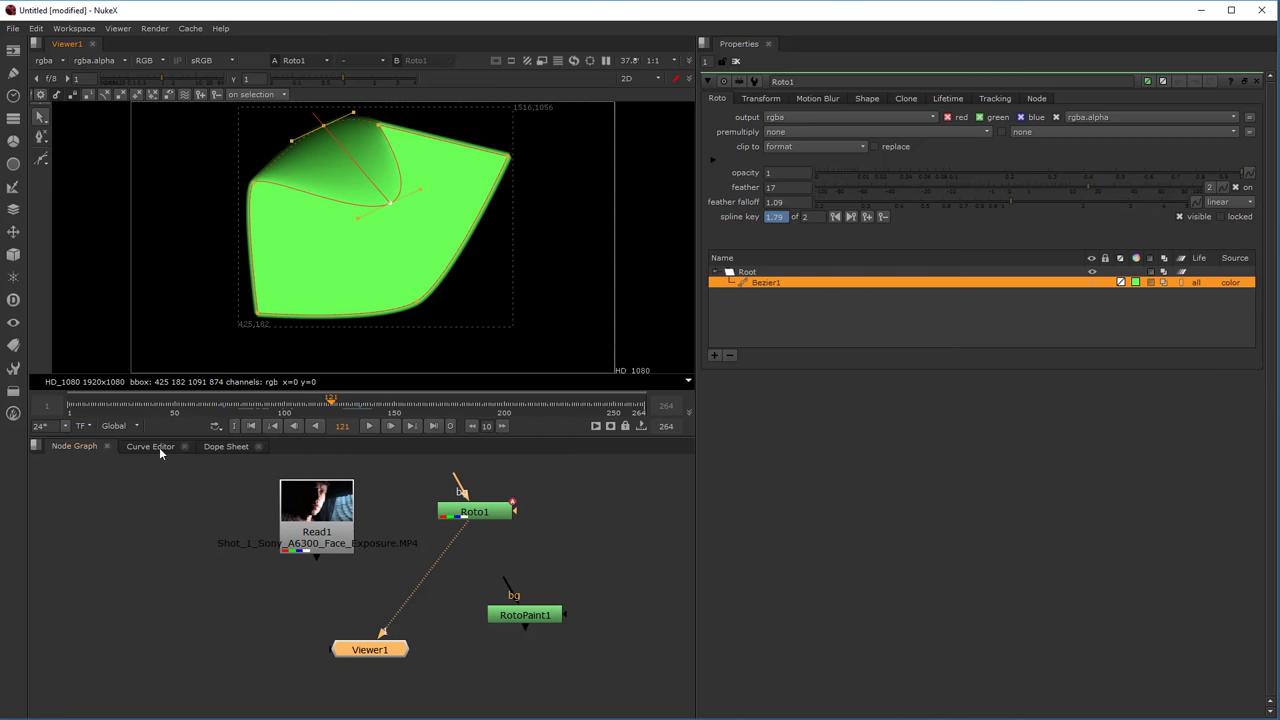
Delete the green Bezier shape from Roto1's shape list.
{"action": "right_click", "coordinate": [41, 138]}
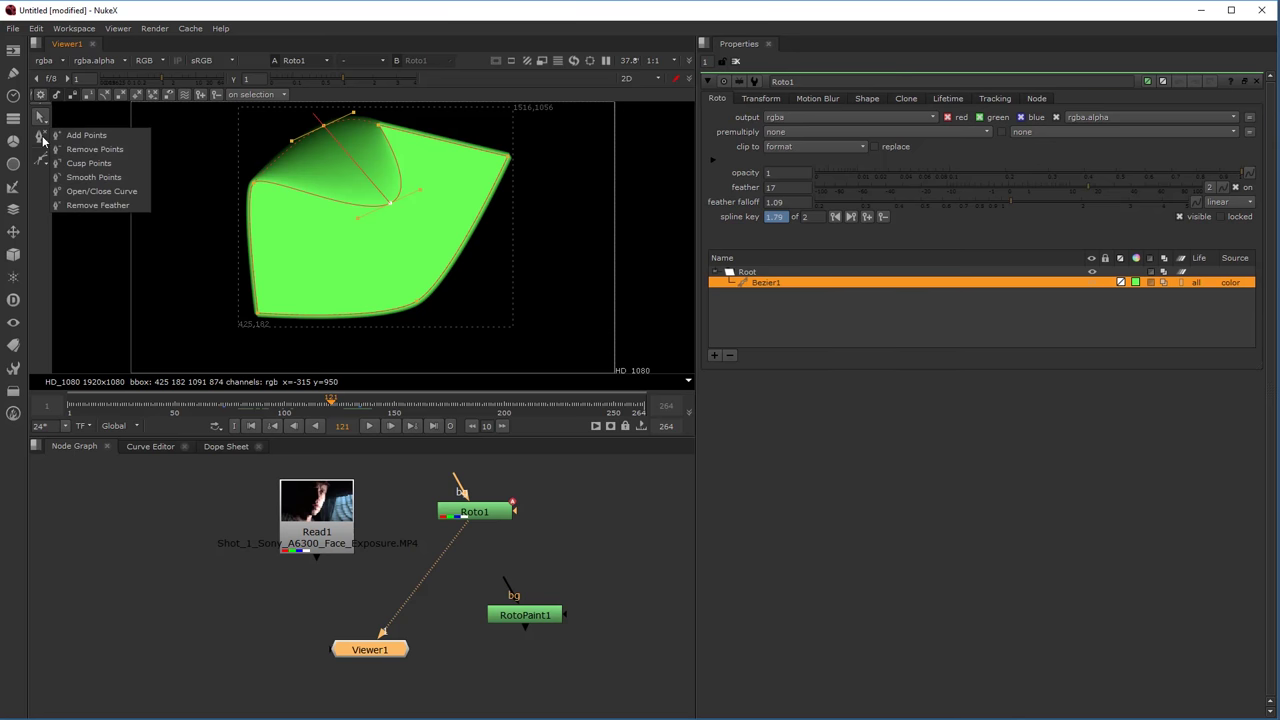
{"action": "left_click", "coordinate": [770, 282]}
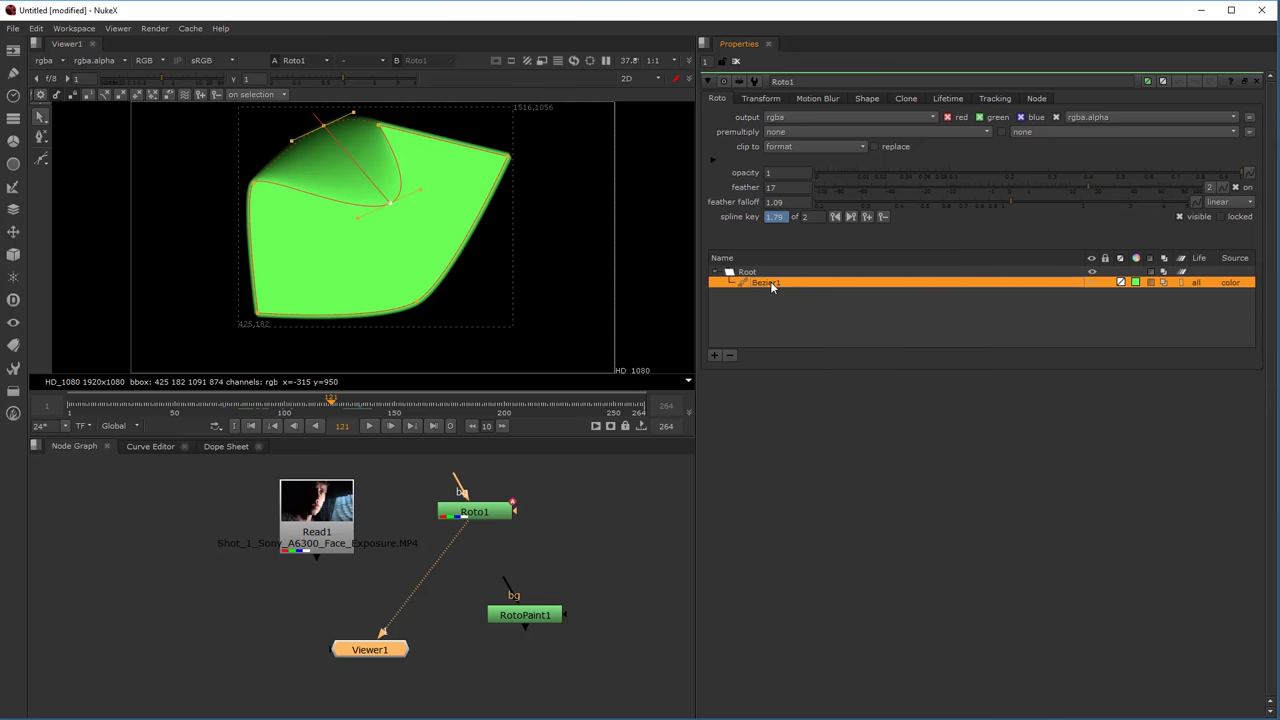
{"action": "left_click", "coordinate": [730, 356]}
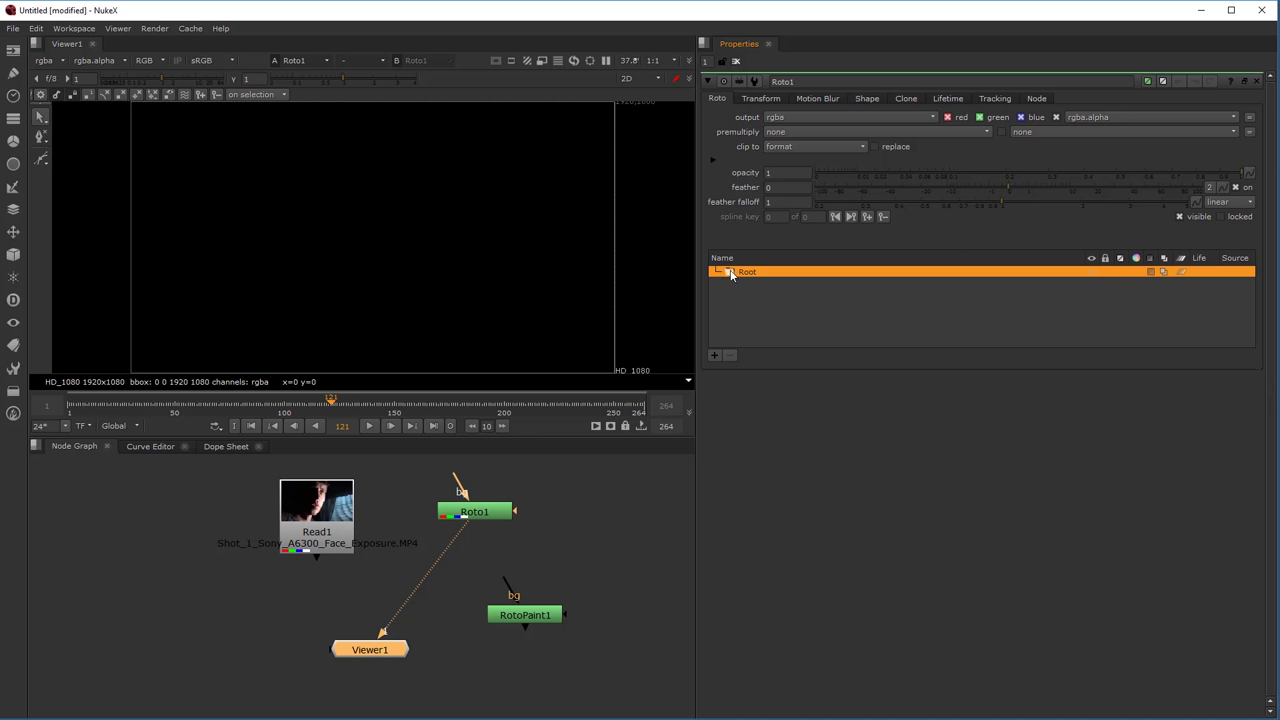
Add layers under Root in Roto1's shape list and remove them again.
{"action": "left_click", "coordinate": [714, 355]}
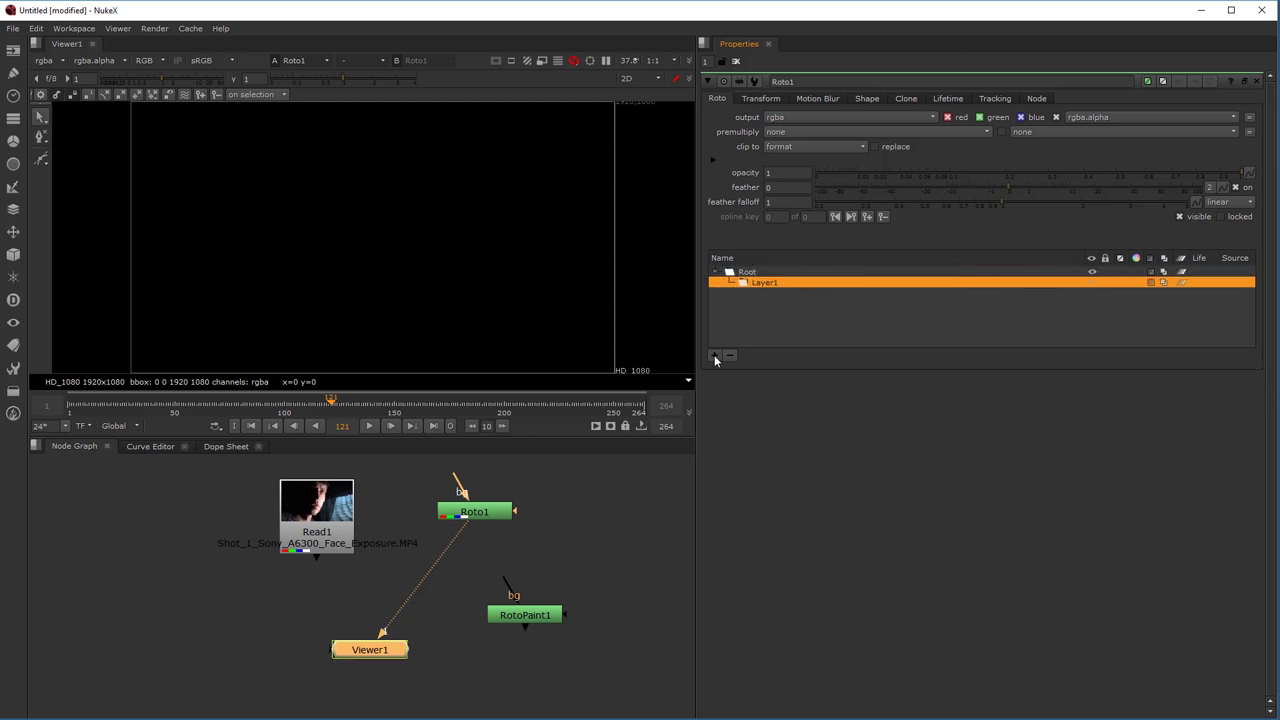
{"action": "left_click", "coordinate": [714, 355]}
{"action": "left_click", "coordinate": [730, 356]}
{"action": "left_click", "coordinate": [730, 356]}
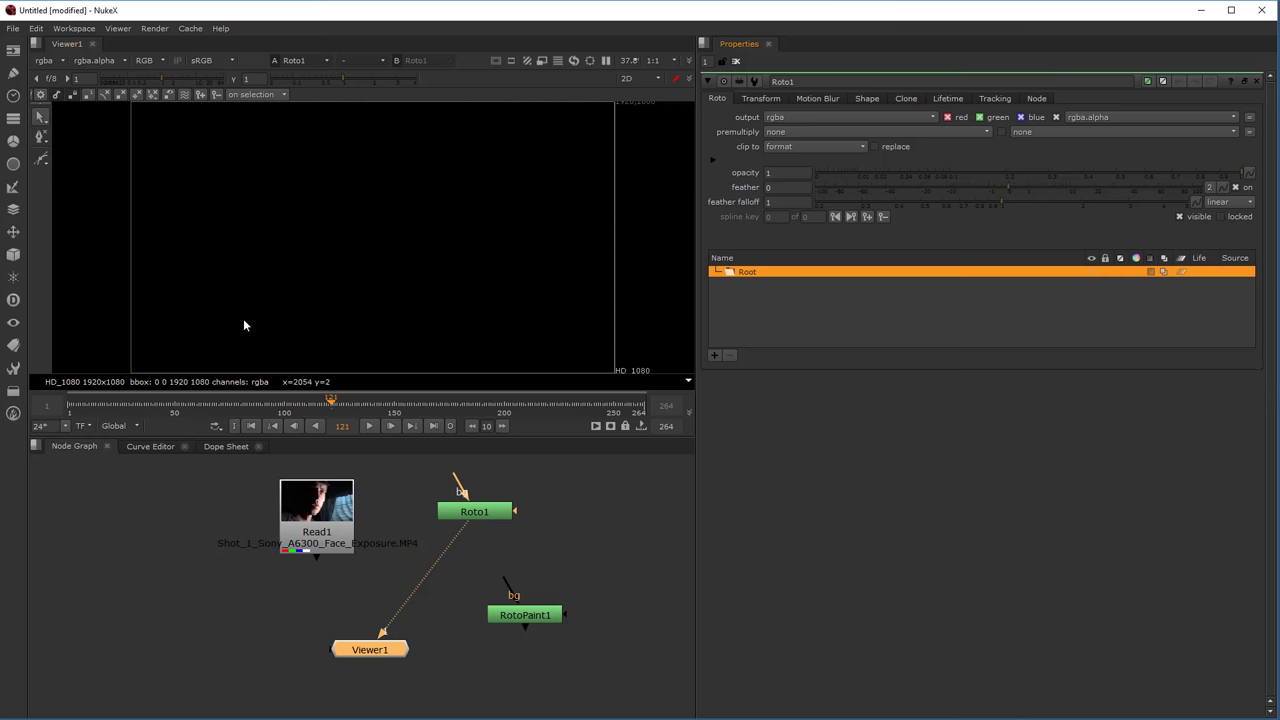
Draw a closed seven-point Bezier shape across the frame, with sharp corners on its right side and smooth curves on its left.
{"action": "right_click", "coordinate": [43, 159]}
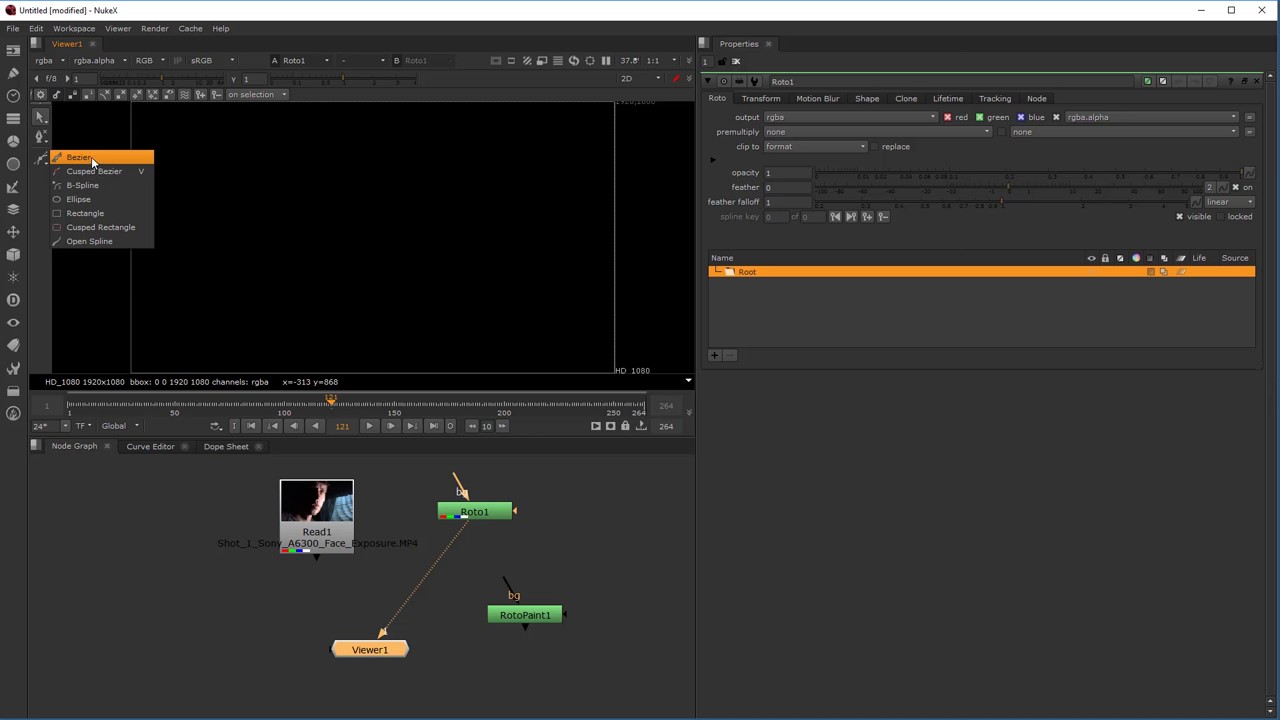
{"action": "left_click", "coordinate": [91, 157]}
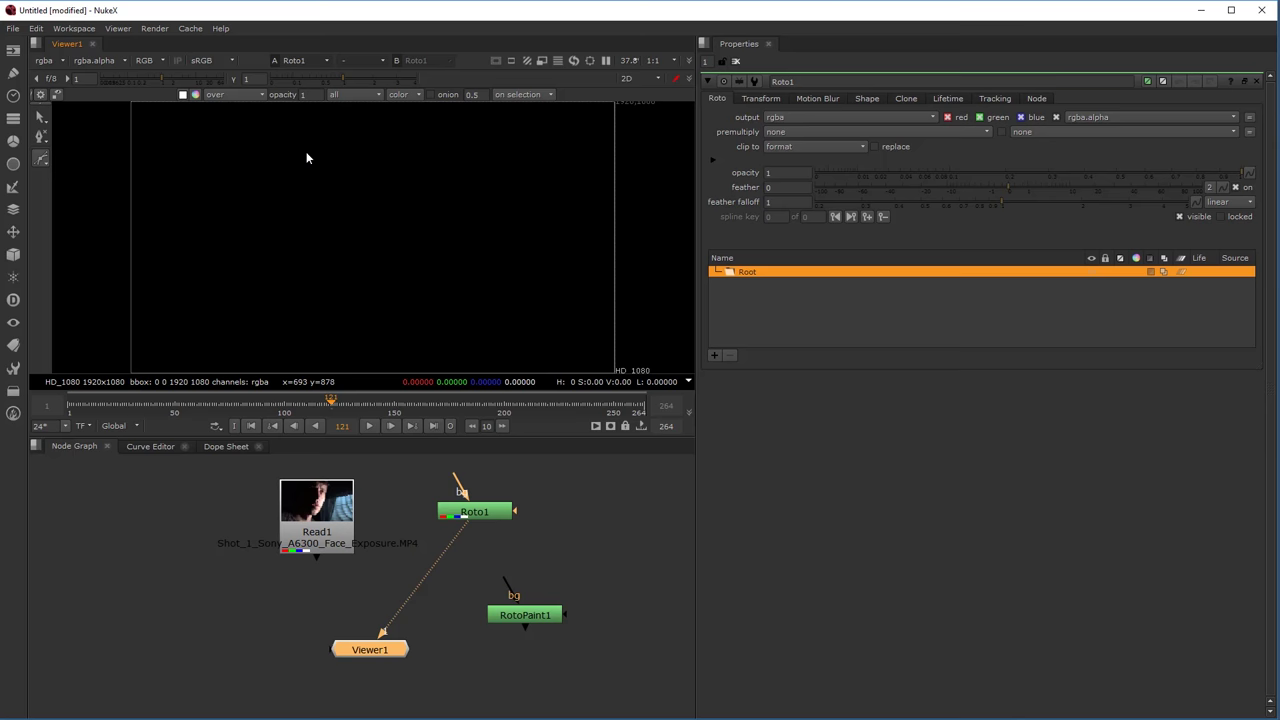
{"action": "left_click", "coordinate": [255, 181]}
{"action": "left_click_drag", "start_coordinate": [255, 177], "coordinate": [275, 161]}
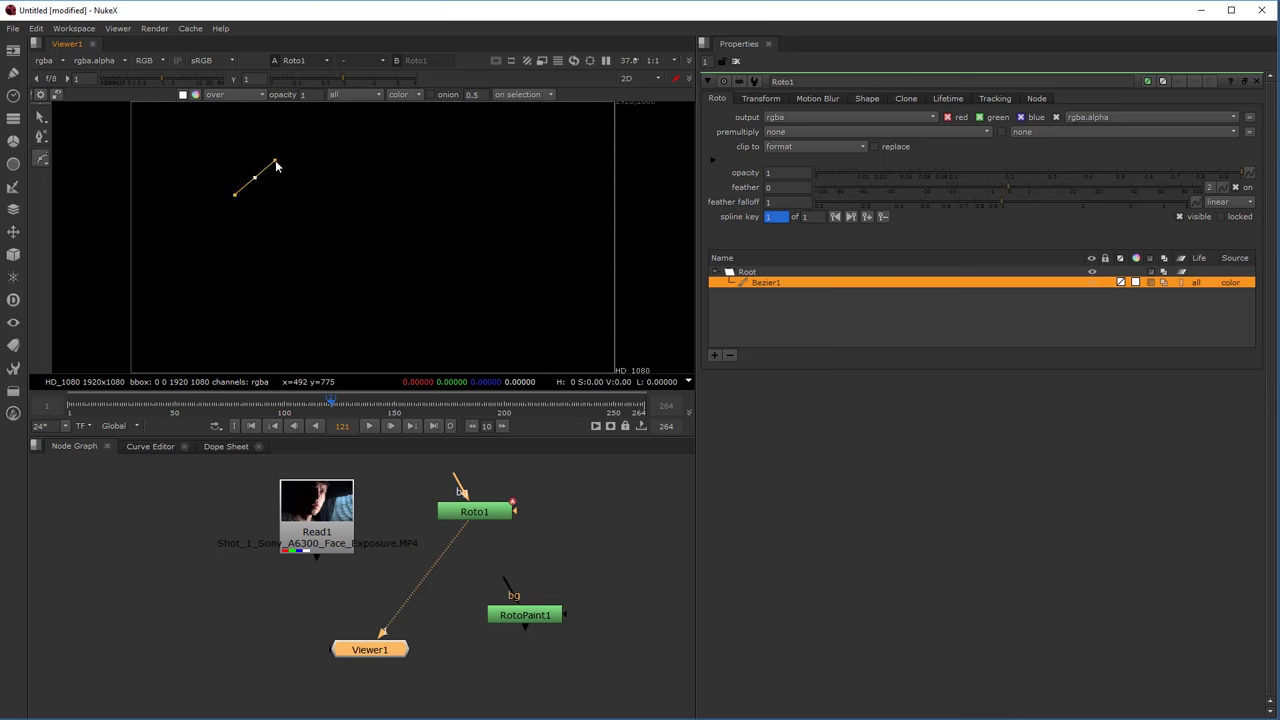
{"action": "left_click", "coordinate": [434, 149]}
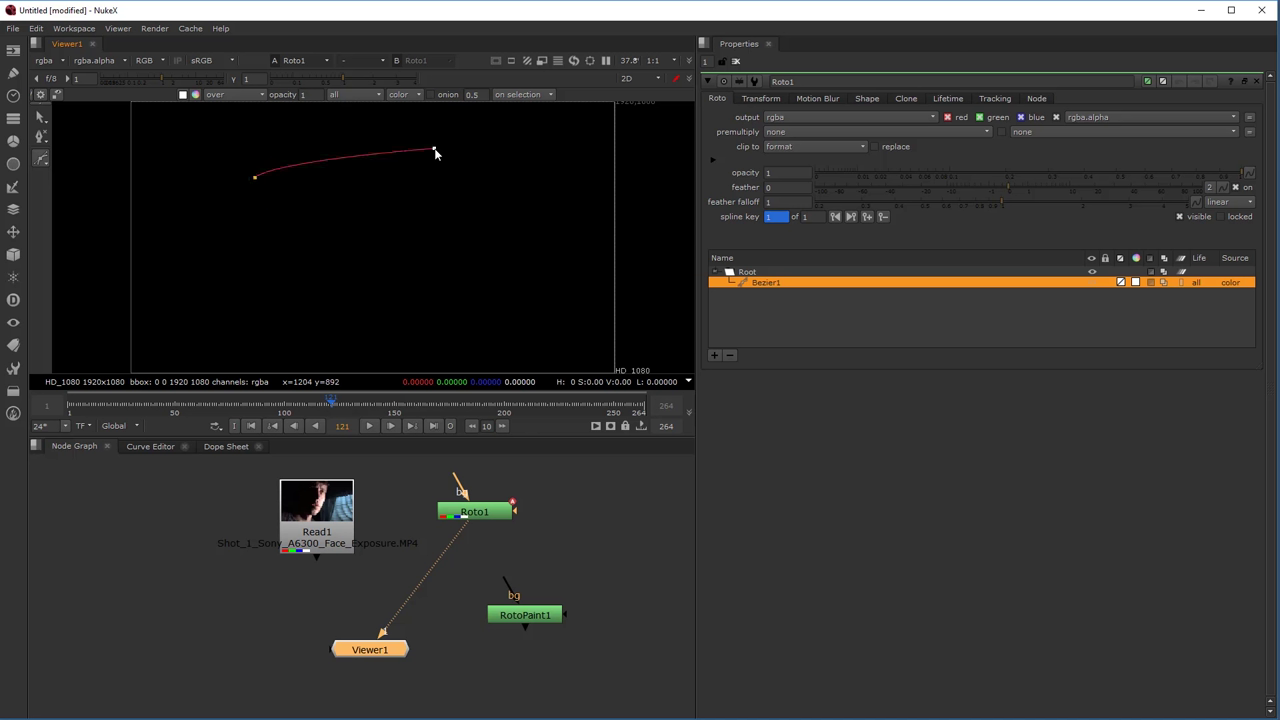
{"action": "left_click", "coordinate": [493, 241]}
{"action": "left_click", "coordinate": [448, 345]}
{"action": "left_click_drag", "start_coordinate": [314, 343], "coordinate": [286, 340]}
{"action": "left_click_drag", "start_coordinate": [236, 290], "coordinate": [231, 260]}
{"action": "left_click_drag", "start_coordinate": [202, 204], "coordinate": [214, 164]}
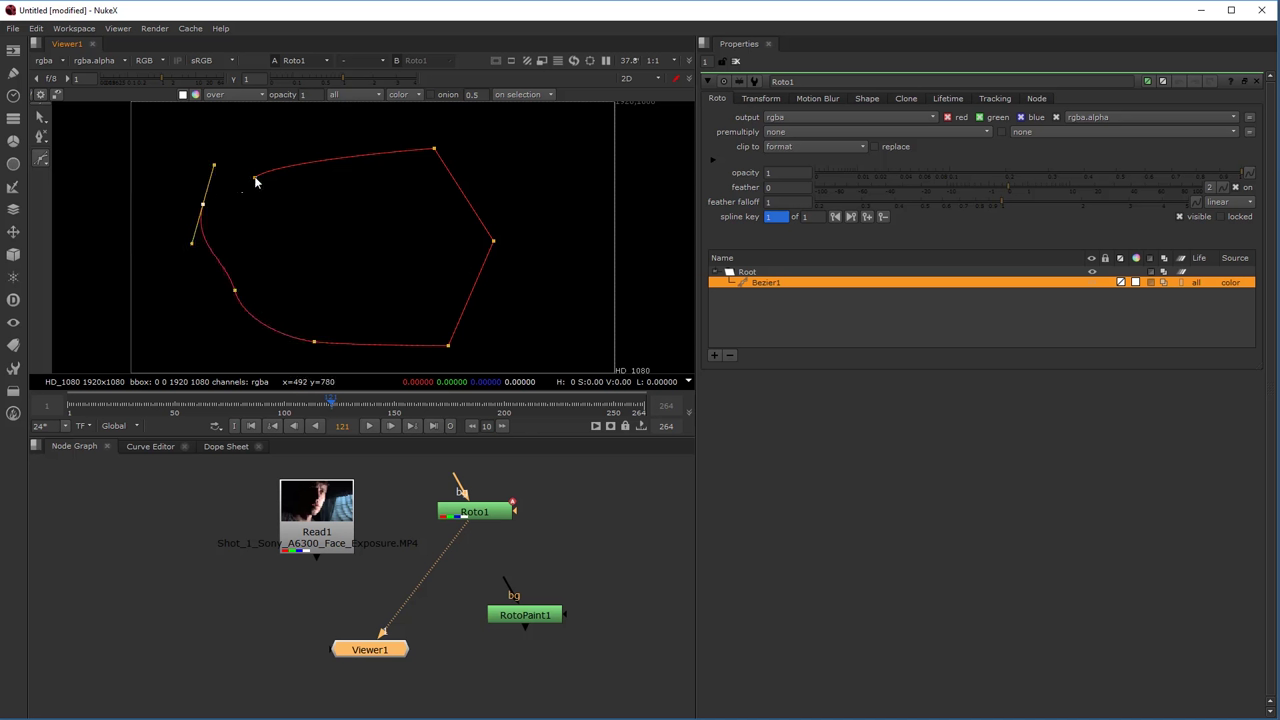
{"action": "left_click", "coordinate": [255, 178]}
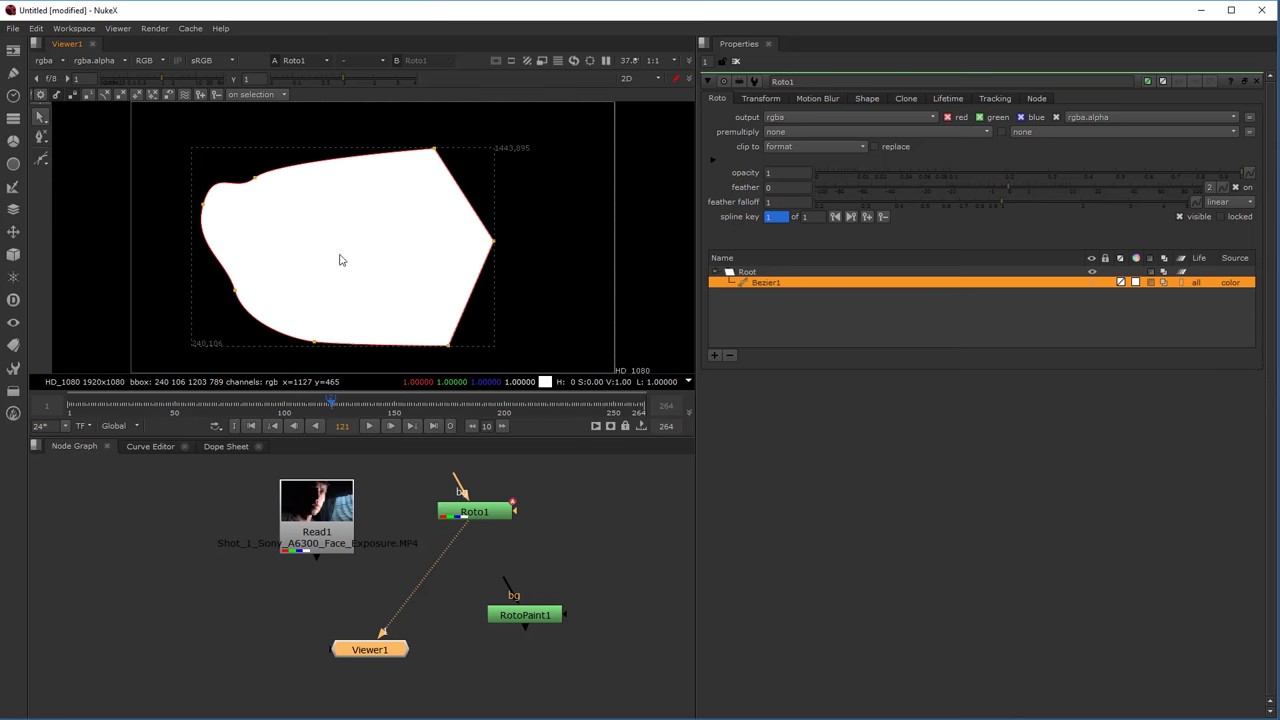
Delete the Bezier shape and draw a closed seven-point Cusped Bezier shape with an inward notch along its upper edge.
{"action": "left_click", "coordinate": [43, 162]}
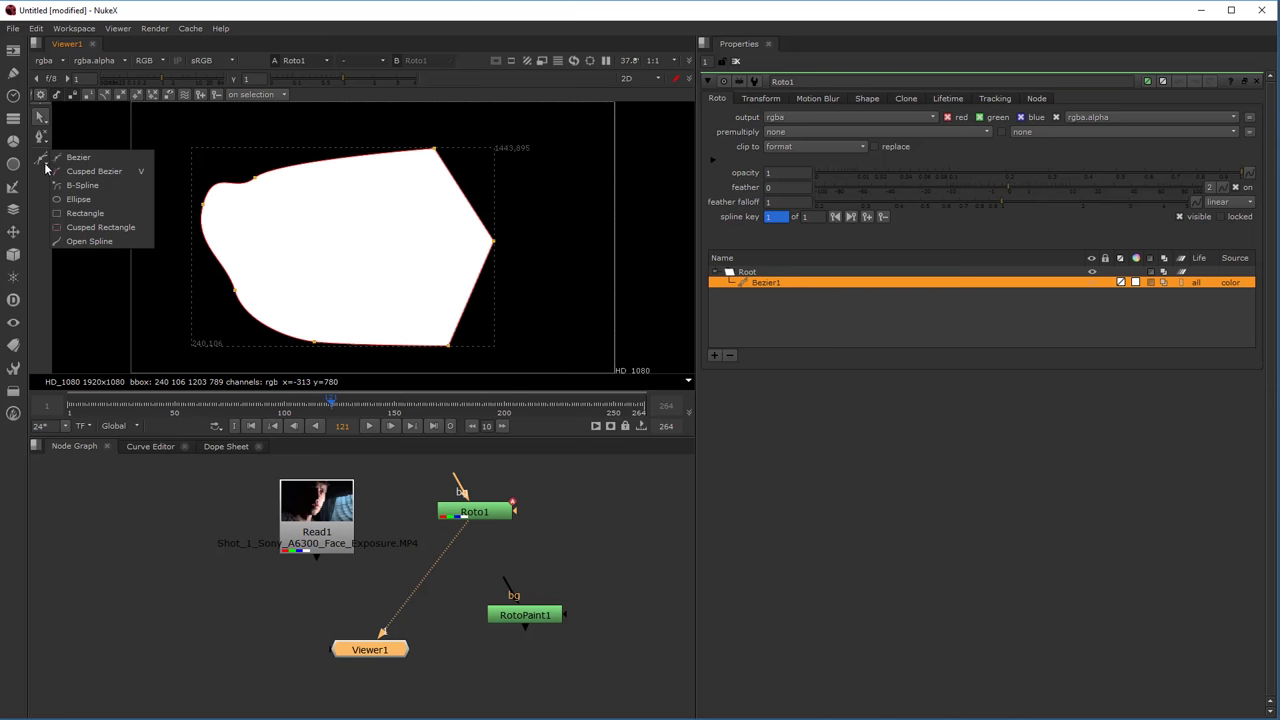
{"action": "left_click", "coordinate": [730, 355]}
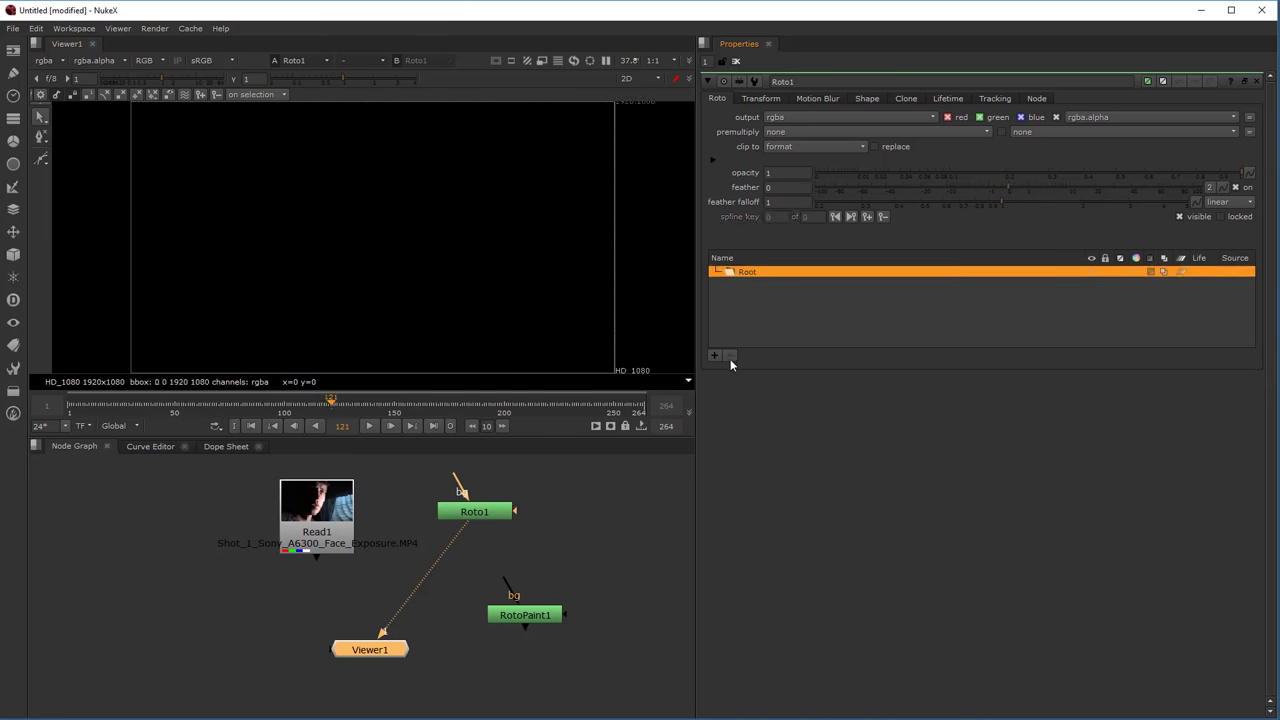
{"action": "left_click", "coordinate": [42, 160]}
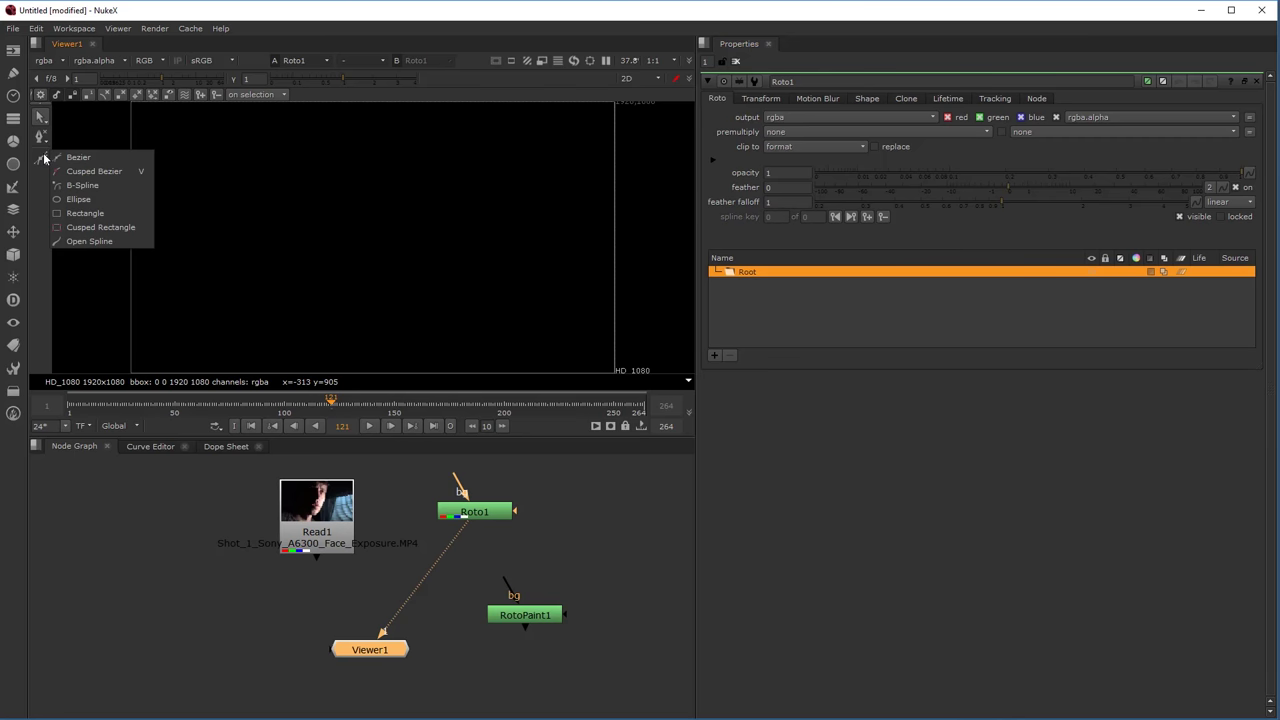
{"action": "left_click", "coordinate": [102, 170]}
{"action": "left_click", "coordinate": [278, 183]}
{"action": "left_click", "coordinate": [248, 270]}
{"action": "left_click", "coordinate": [475, 328]}
{"action": "left_click", "coordinate": [517, 224]}
{"action": "left_click", "coordinate": [467, 156]}
{"action": "left_click", "coordinate": [396, 156]}
{"action": "left_click", "coordinate": [350, 222]}
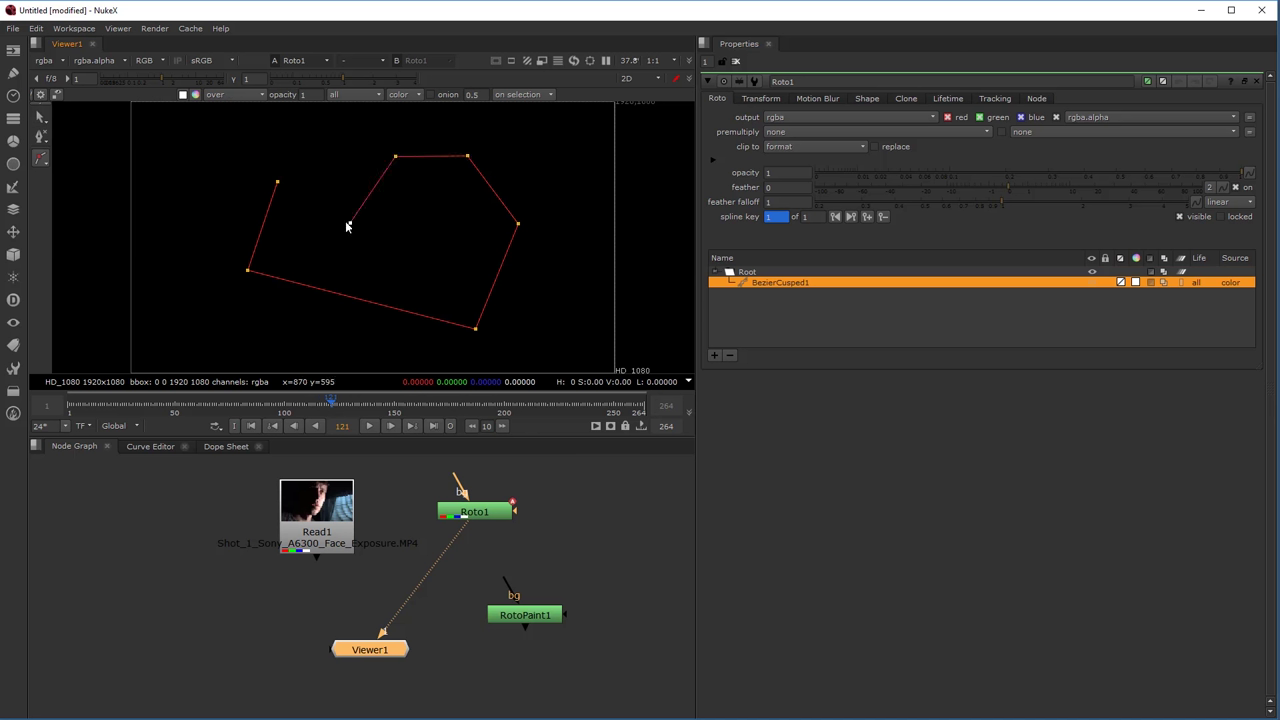
{"action": "left_click", "coordinate": [278, 184]}
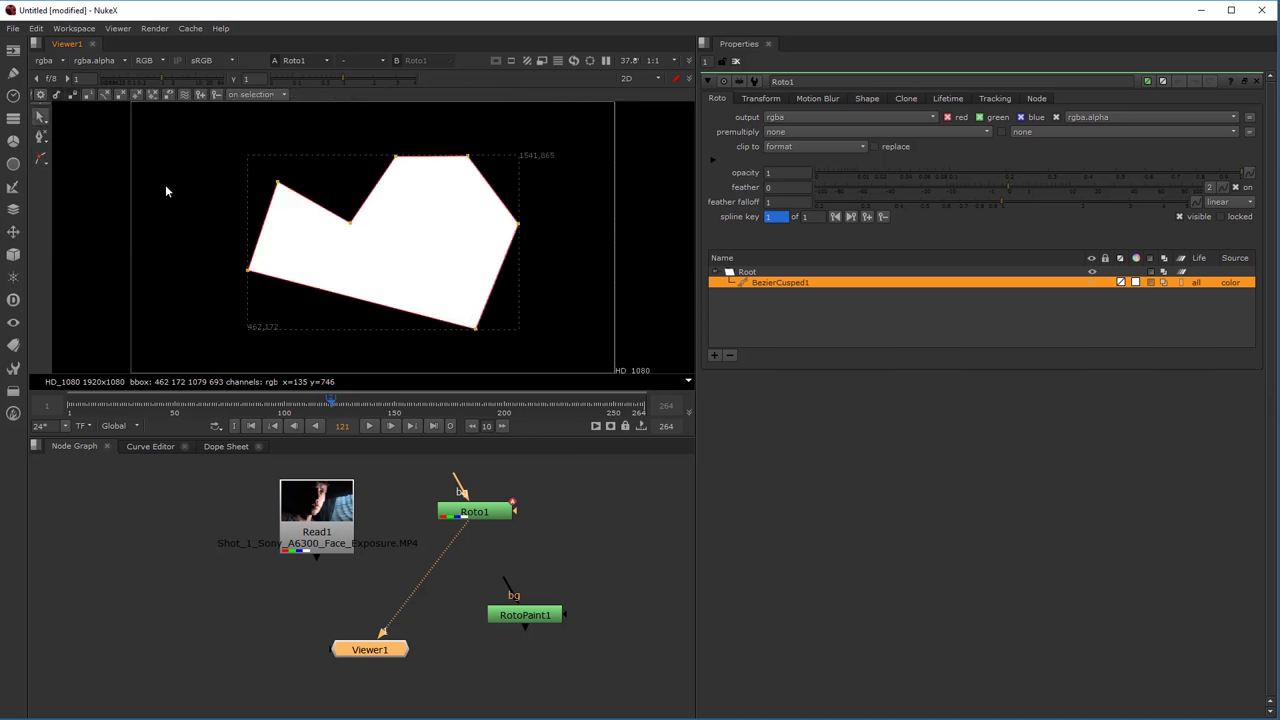
Draw a small closed four-point Cusped Bezier shape to the left of the large one.
{"action": "left_click_drag", "start_coordinate": [154, 169], "coordinate": [138, 208]}
{"action": "left_click", "coordinate": [41, 158]}
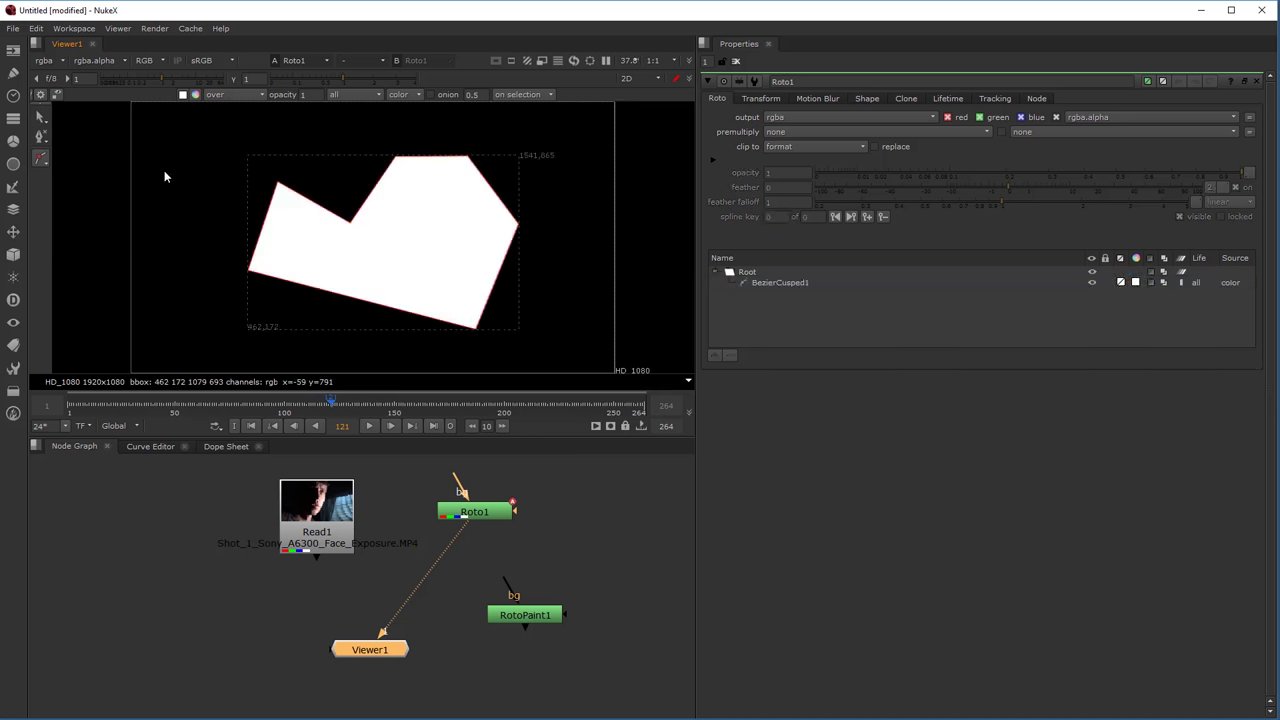
{"action": "left_click", "coordinate": [172, 163]}
{"action": "left_click", "coordinate": [154, 242]}
{"action": "left_click", "coordinate": [230, 276]}
{"action": "left_click", "coordinate": [233, 211]}
{"action": "left_click", "coordinate": [172, 163]}
Smooth the small shape's points together with the large shape's lower-left corner, and move the small shape's top point upward.
{"action": "left_click_drag", "start_coordinate": [128, 142], "coordinate": [256, 308]}
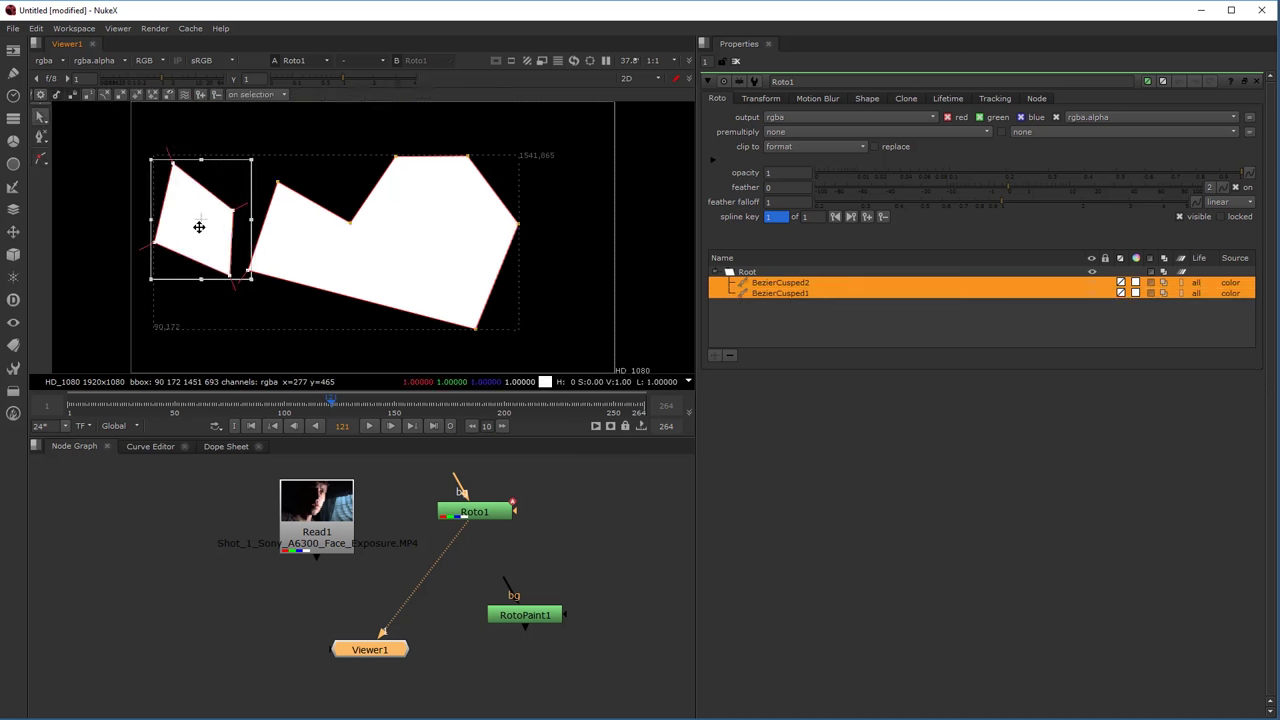
{"action": "right_click", "coordinate": [180, 172]}
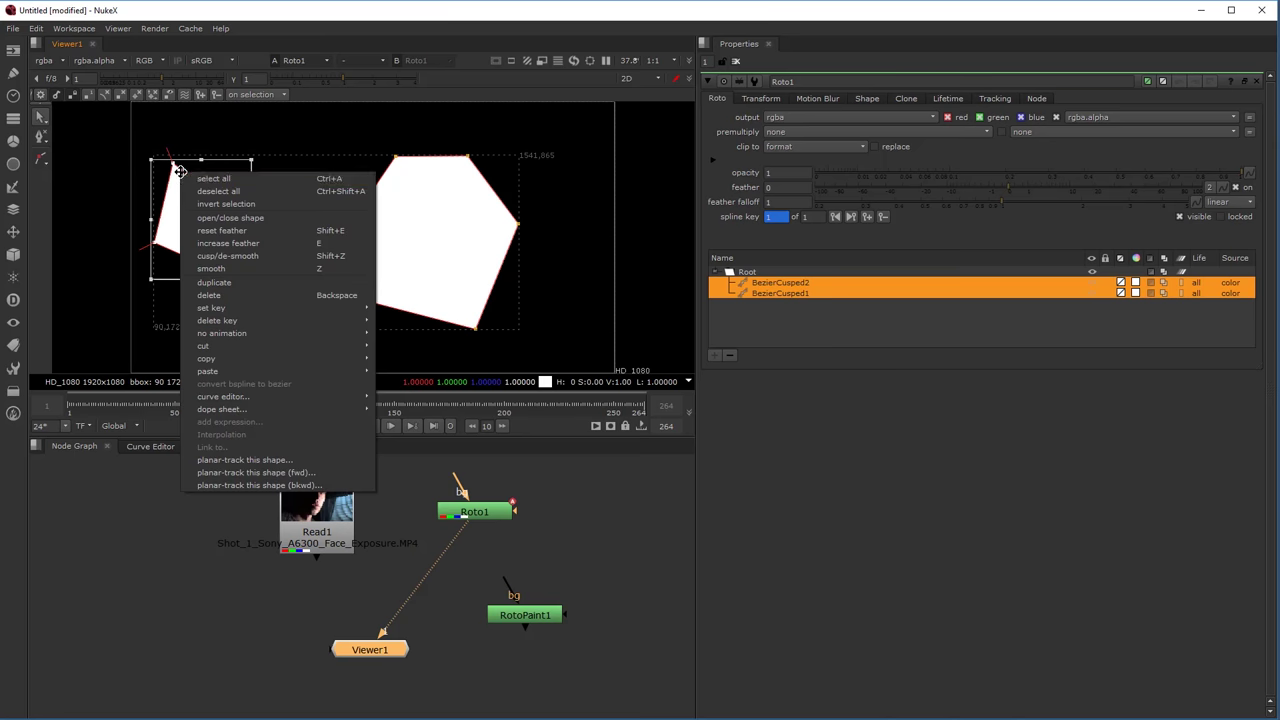
{"action": "left_click", "coordinate": [266, 270]}
{"action": "left_click", "coordinate": [180, 140]}
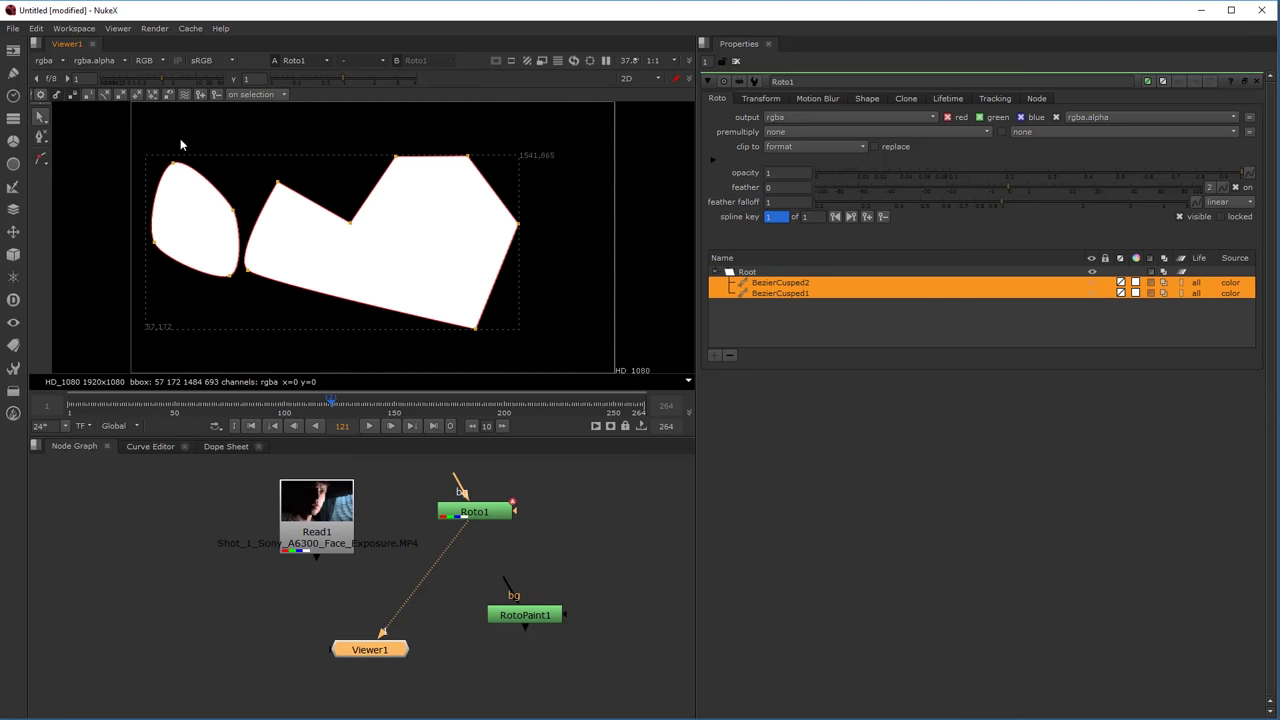
{"action": "left_click_drag", "start_coordinate": [175, 167], "coordinate": [176, 145]}
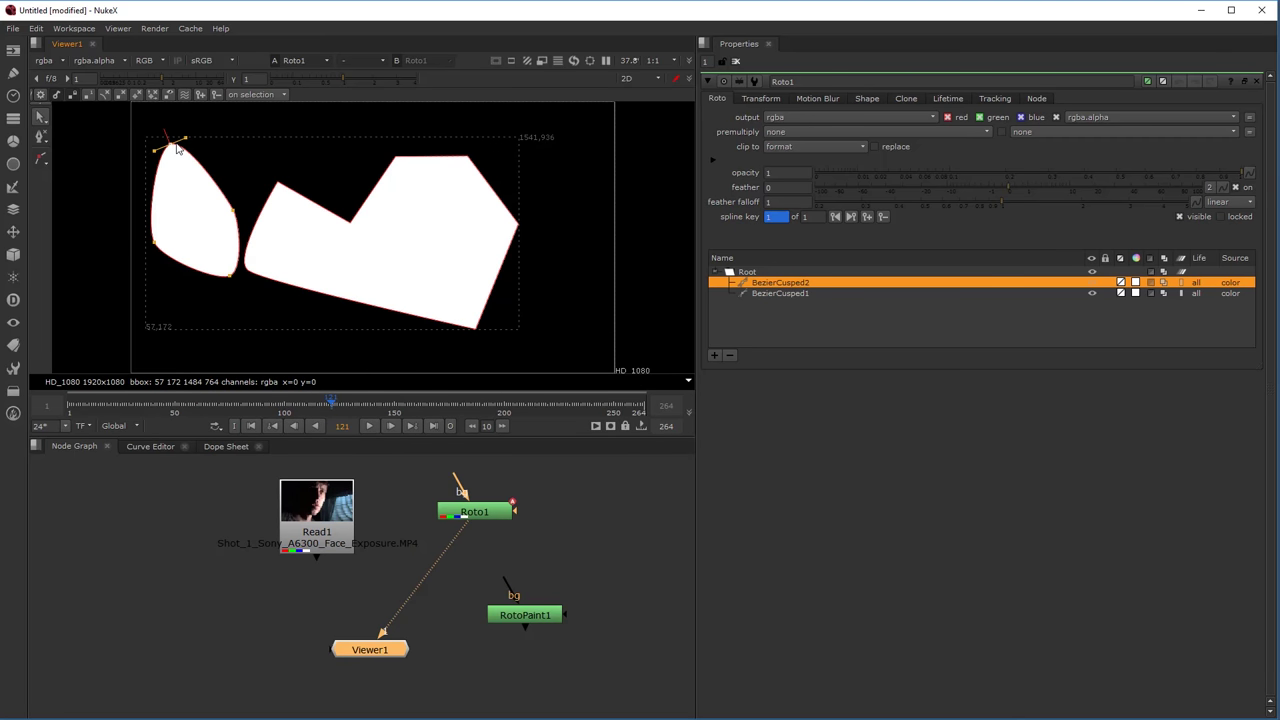
Pull a feather out of the small shape's top point and clear it with Remove Feather.
{"action": "left_click_drag", "start_coordinate": [174, 148], "coordinate": [165, 125], "text": "ctrl"}
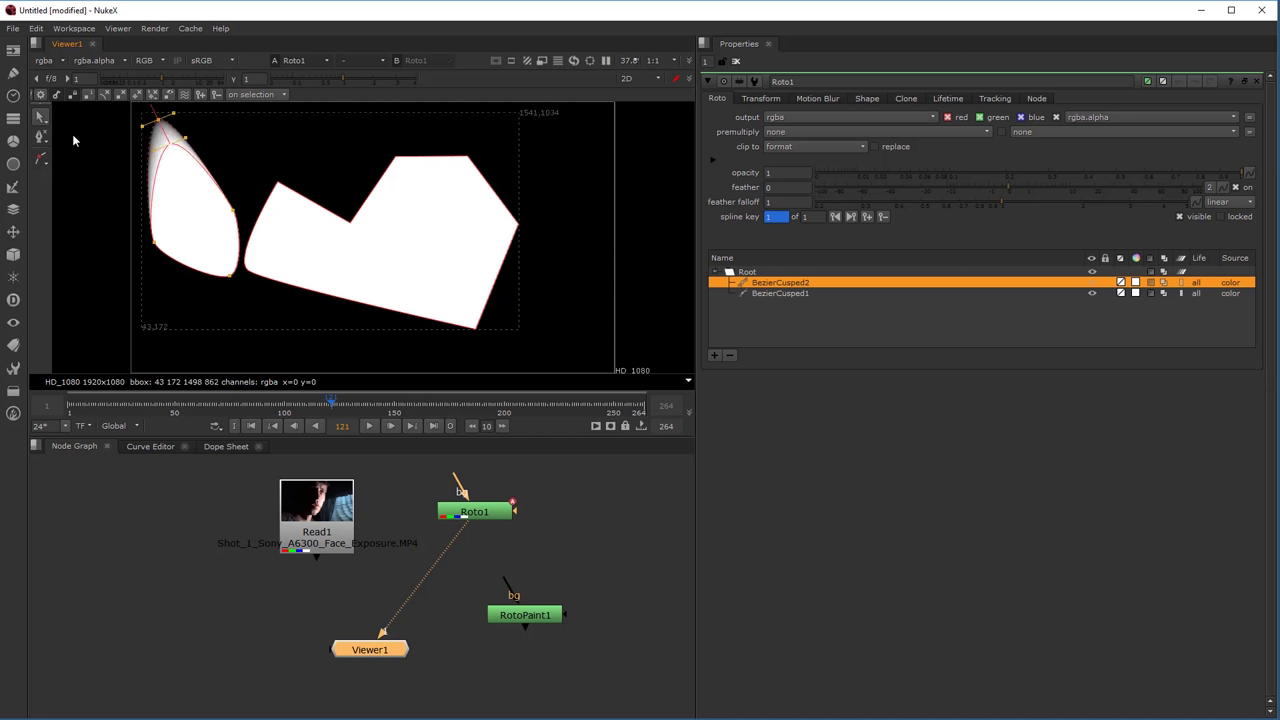
{"action": "right_click", "coordinate": [40, 136]}
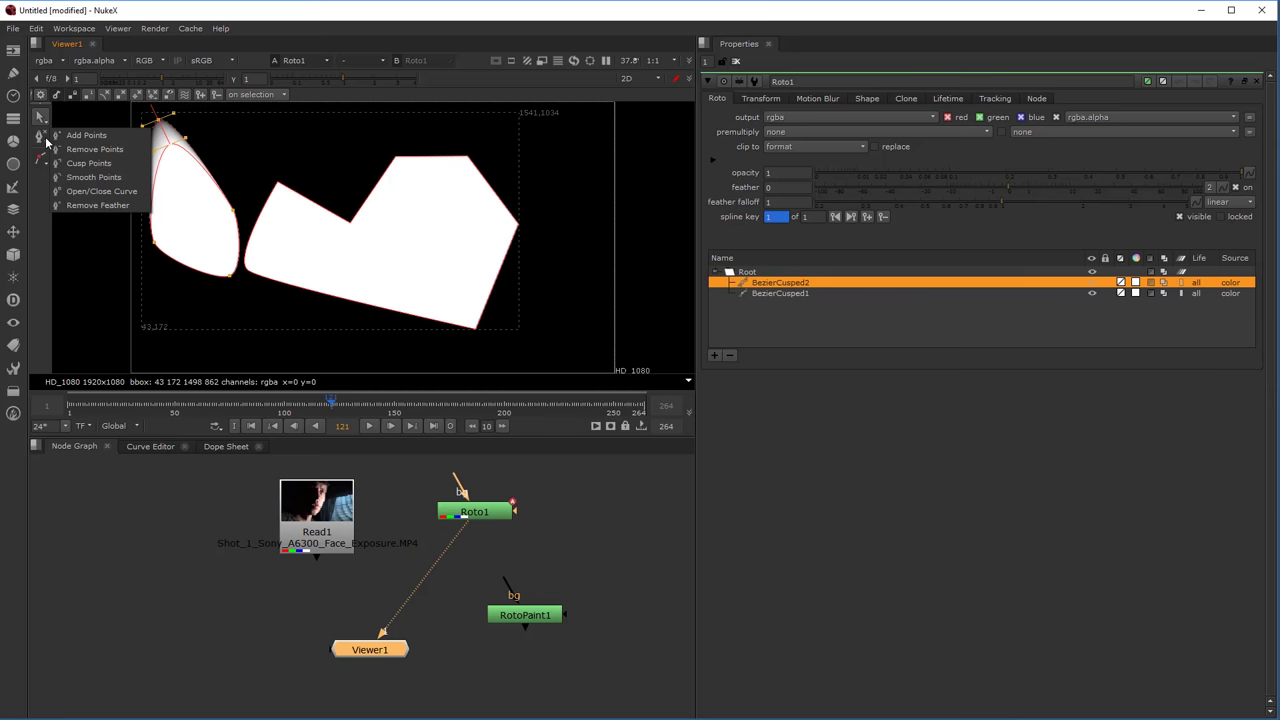
{"action": "left_click", "coordinate": [95, 206]}
{"action": "left_click", "coordinate": [160, 126]}
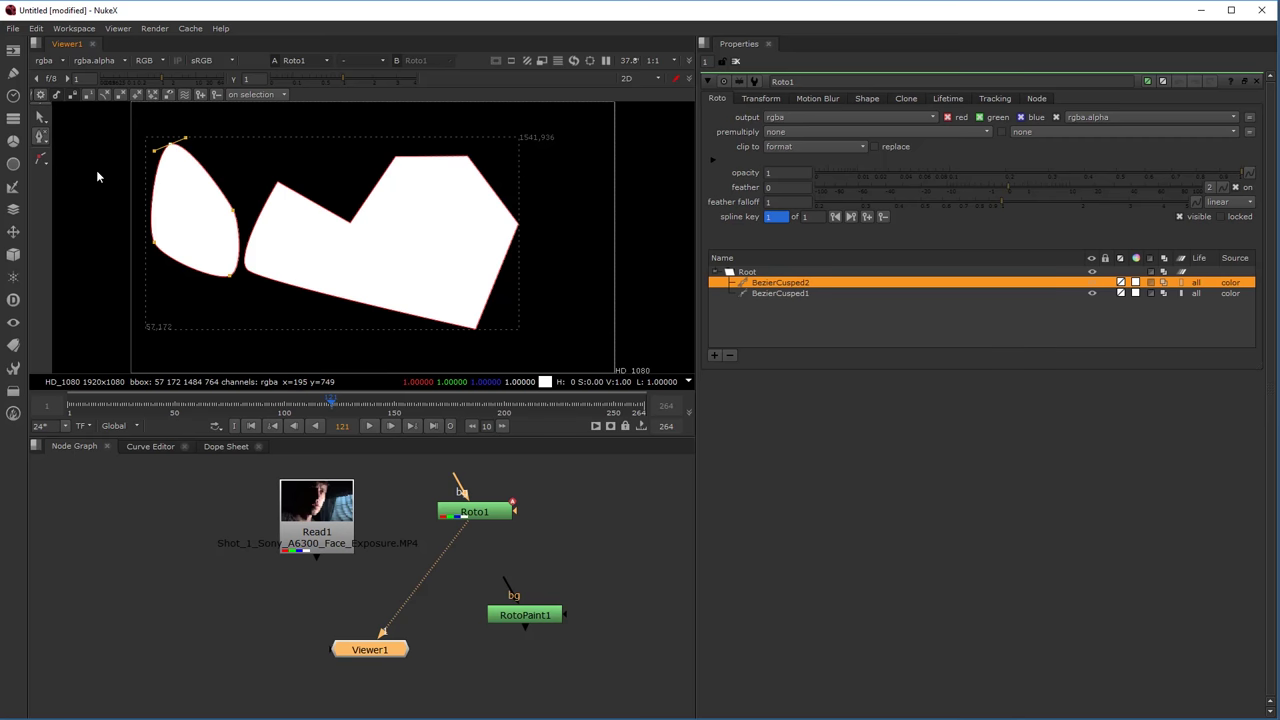
Using Select Feather Points, pull the feather outward from the small shape's top and right points.
{"action": "right_click", "coordinate": [38, 118]}
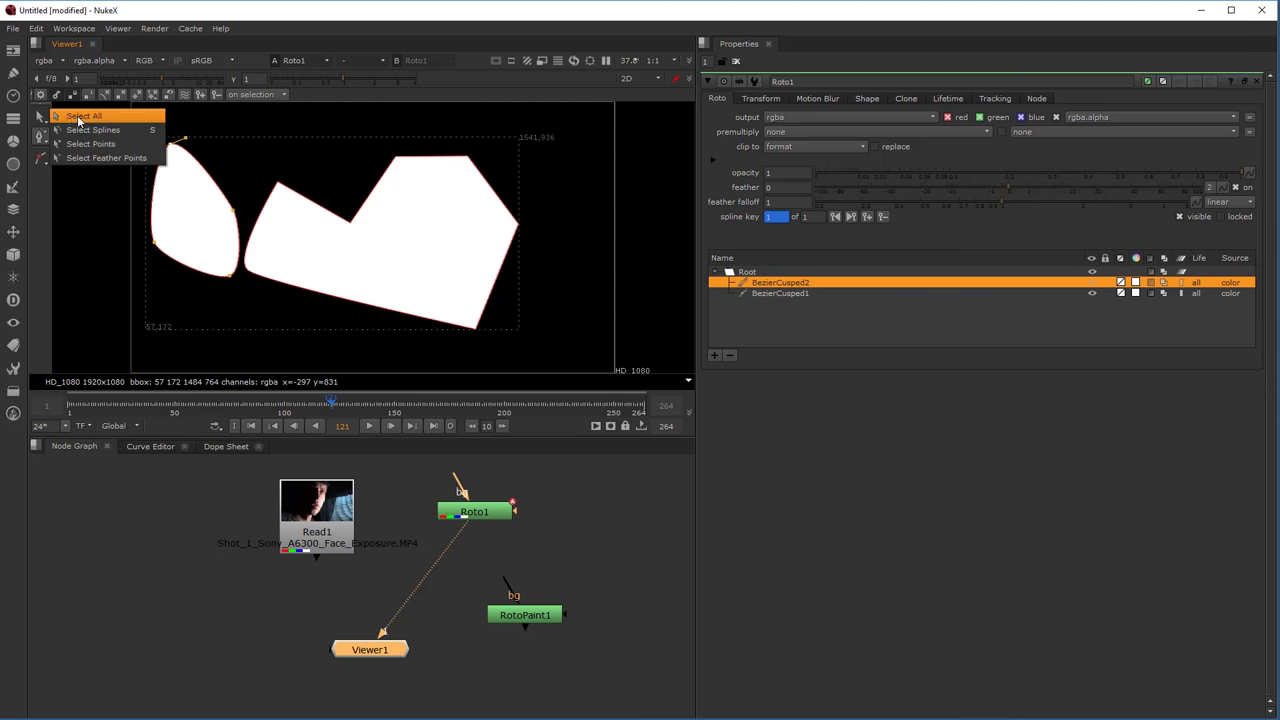
{"action": "left_click", "coordinate": [98, 158]}
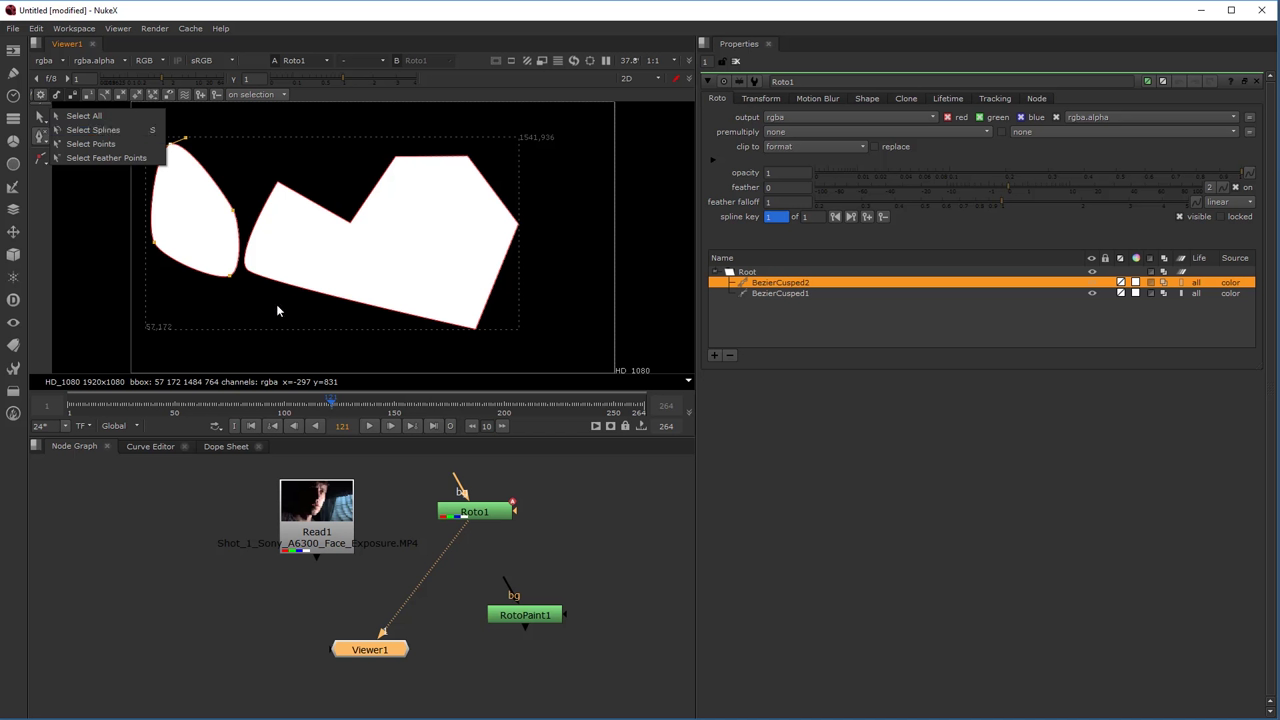
{"action": "right_click", "coordinate": [45, 119]}
{"action": "left_click", "coordinate": [140, 139]}
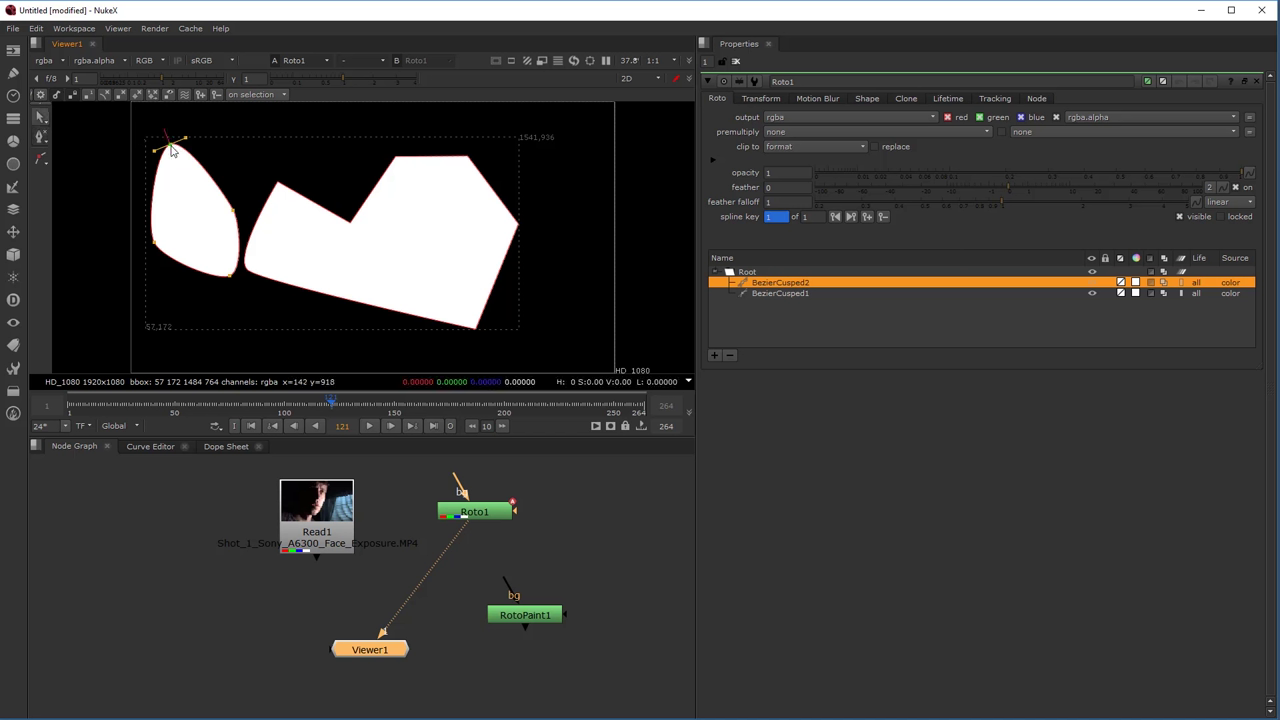
{"action": "left_click_drag", "start_coordinate": [168, 143], "coordinate": [162, 126]}
{"action": "left_click_drag", "start_coordinate": [232, 209], "coordinate": [247, 186]}
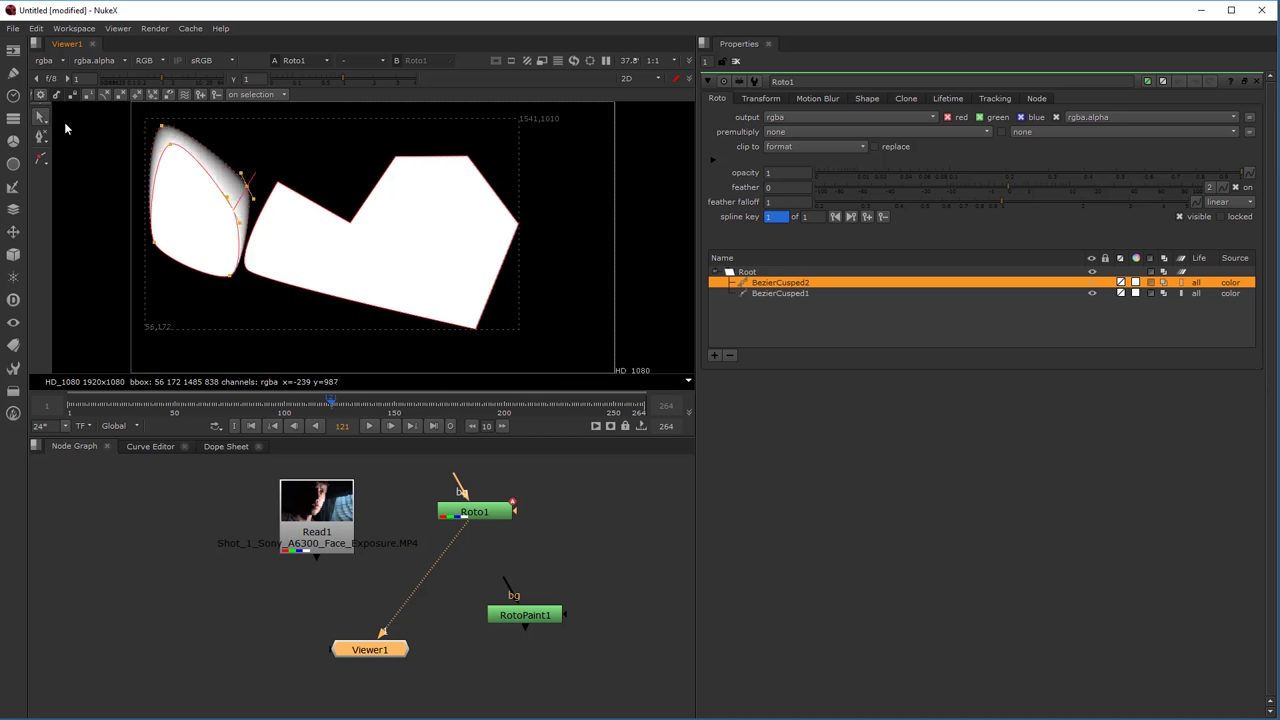
Select both shapes as whole splines with Select Splines, and clear the selection.
{"action": "left_click", "coordinate": [43, 123]}
{"action": "left_click", "coordinate": [106, 131]}
{"action": "left_click_drag", "start_coordinate": [109, 107], "coordinate": [289, 313]}
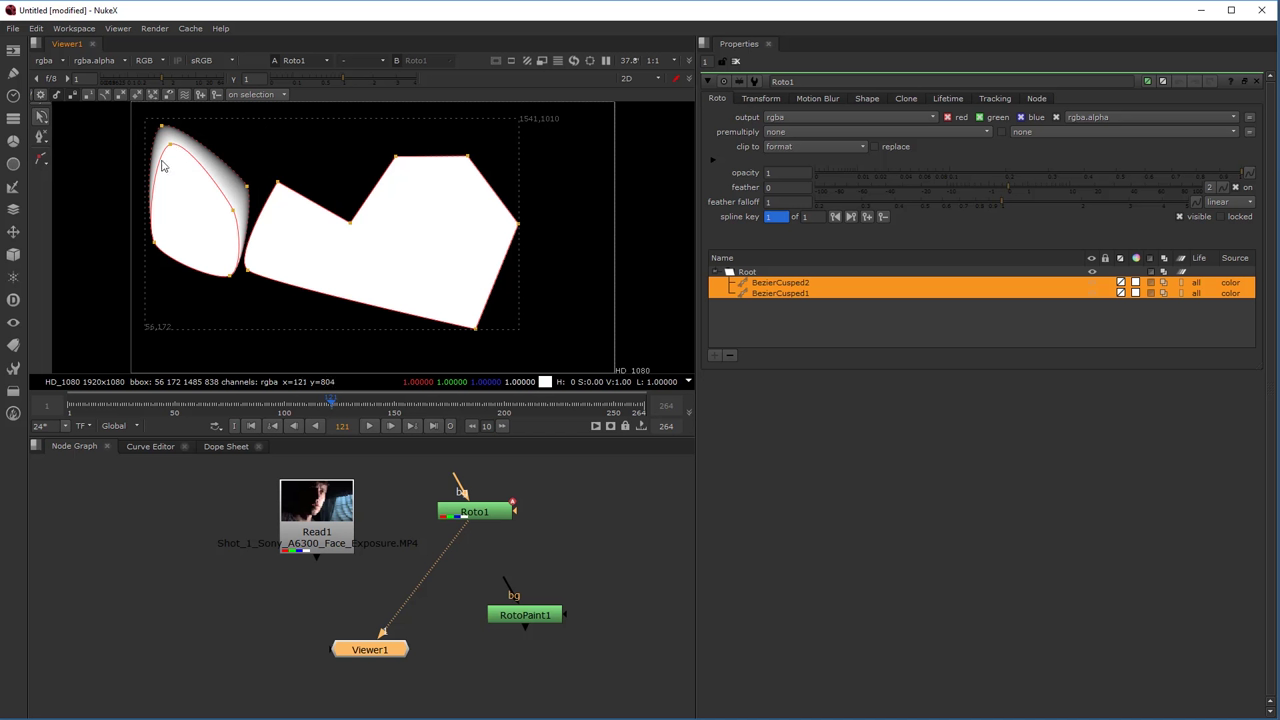
{"action": "left_click", "coordinate": [323, 211]}
{"action": "left_click", "coordinate": [177, 208]}
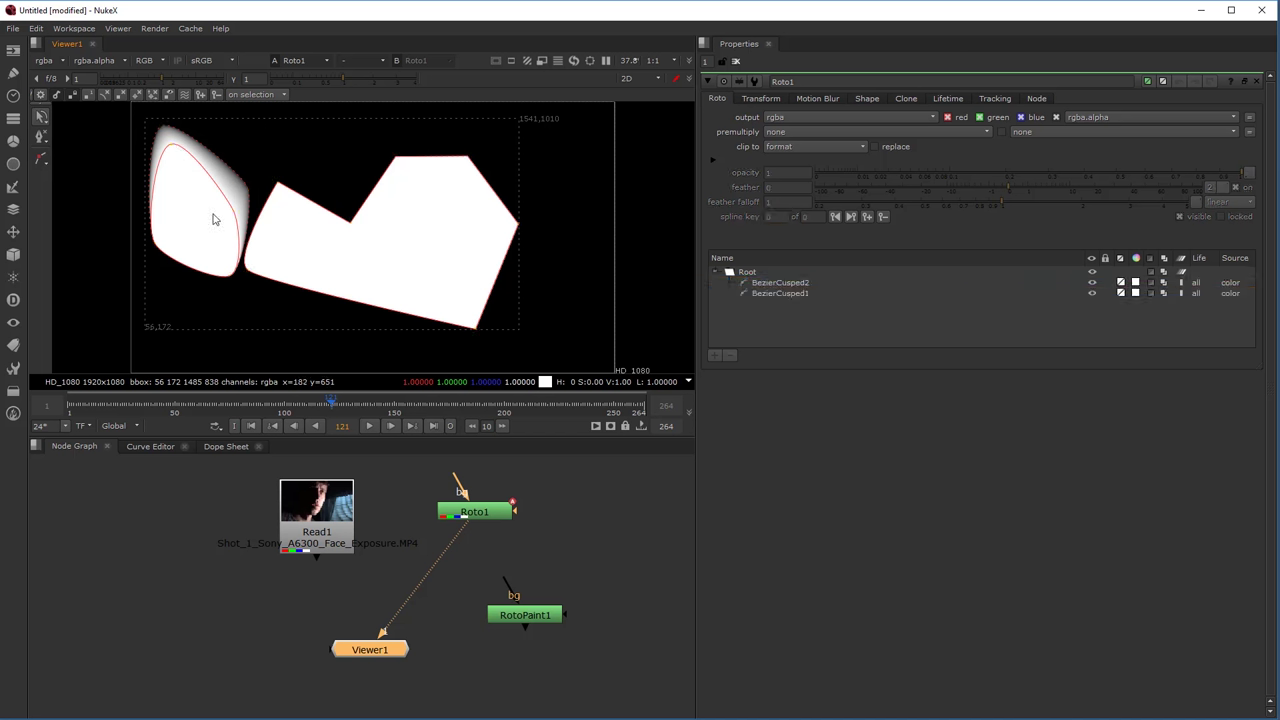
Using Select Points, shrink the small shape's main points inward, away from the feather outline, and shift them slightly right.
{"action": "right_click", "coordinate": [42, 118]}
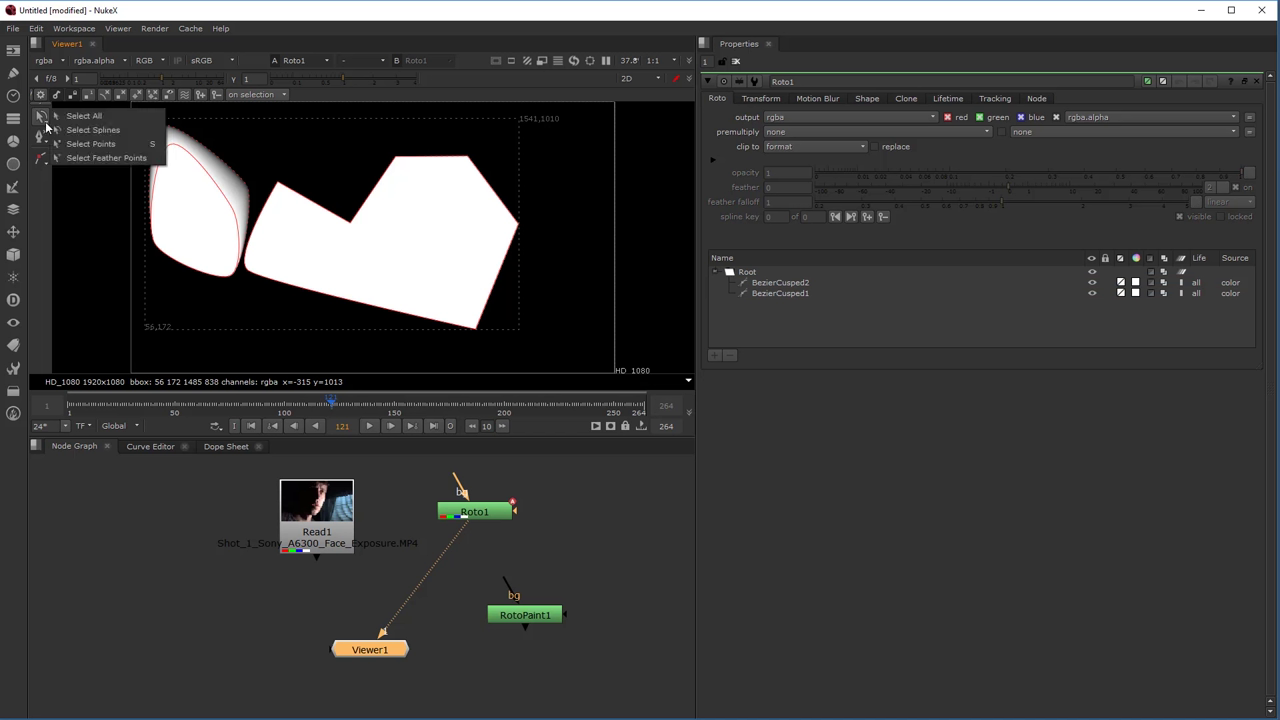
{"action": "left_click", "coordinate": [95, 145]}
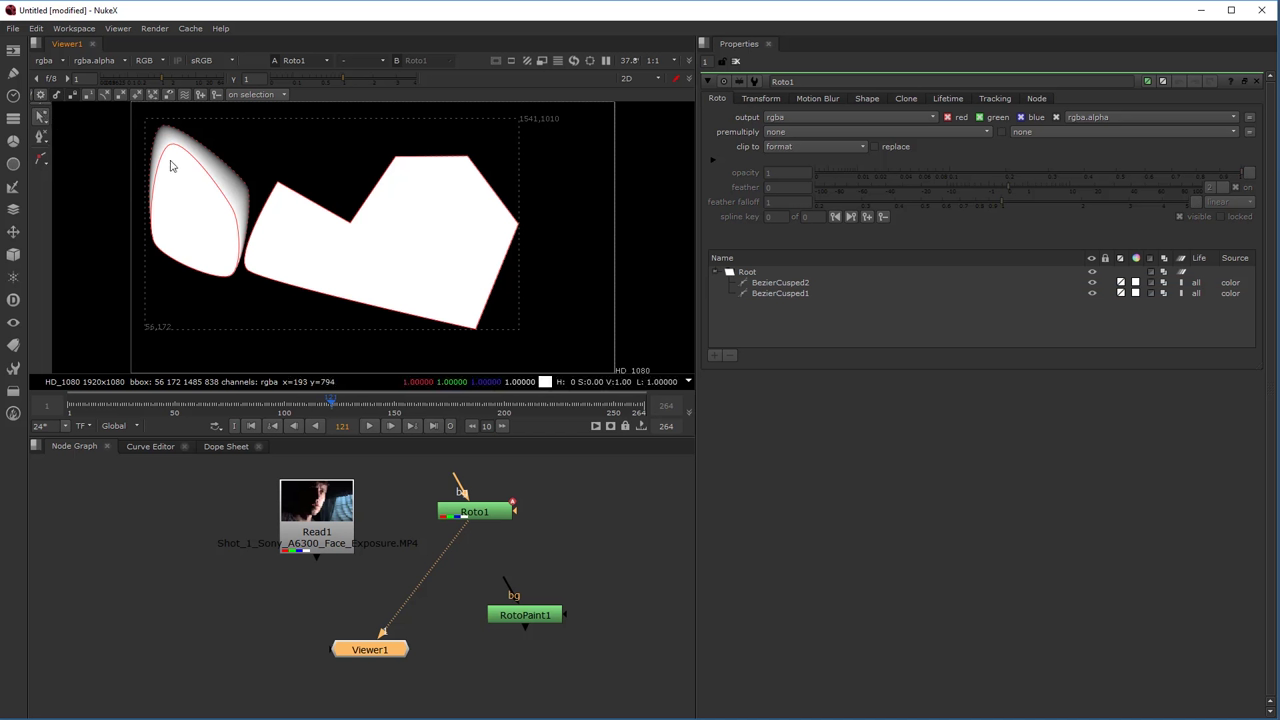
{"action": "left_click_drag", "start_coordinate": [116, 110], "coordinate": [276, 328]}
{"action": "mouse_move", "coordinate": [200, 218]}
{"action": "left_mouse_down"}
{"action": "mouse_move", "coordinate": [191, 203]}
{"action": "mouse_move", "coordinate": [206, 209]}
{"action": "mouse_move", "coordinate": [223, 178]}
{"action": "mouse_move", "coordinate": [187, 197]}
{"action": "left_mouse_up"}
{"action": "left_click_drag", "start_coordinate": [110, 108], "coordinate": [368, 352]}
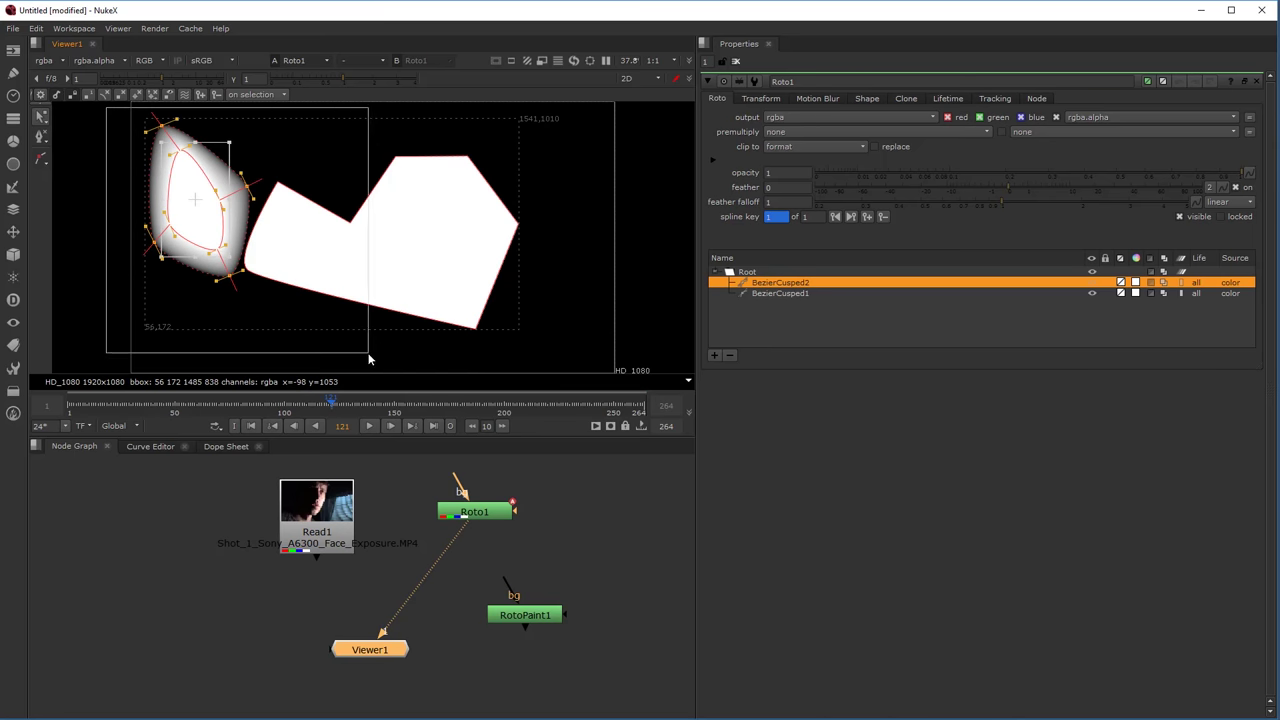
{"action": "left_click_drag", "start_coordinate": [197, 203], "coordinate": [203, 208]}
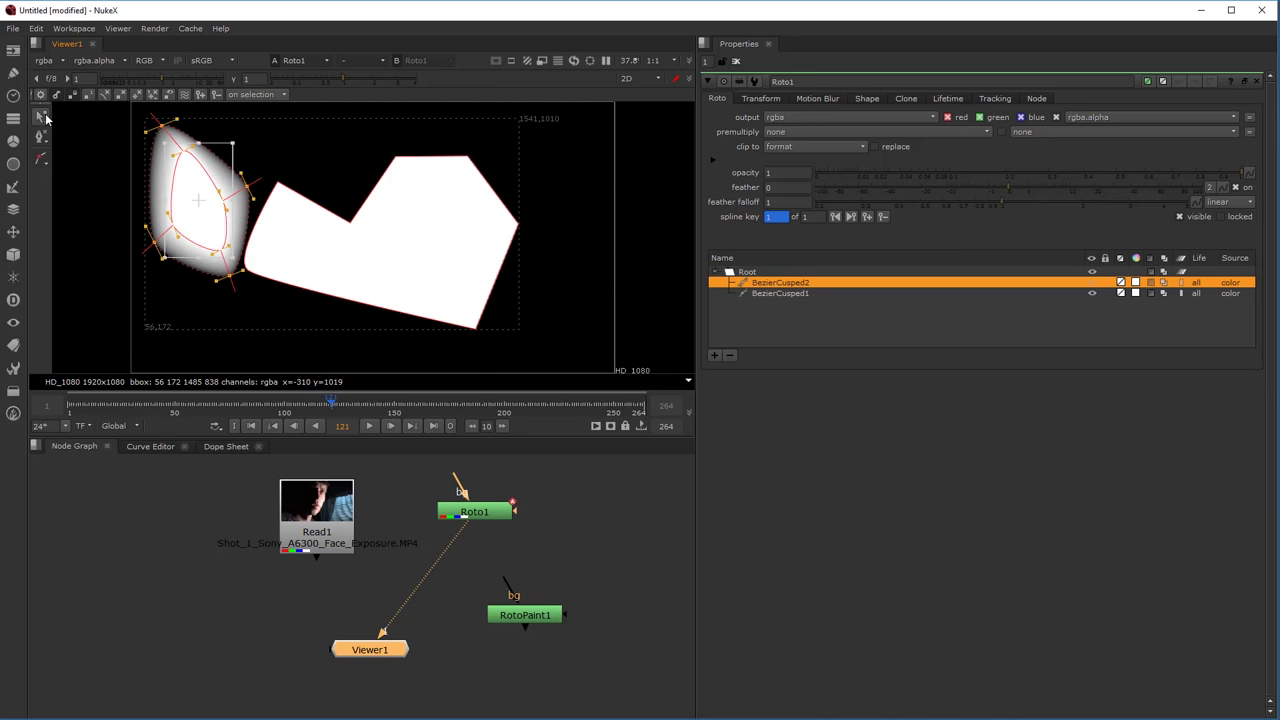
Using Select Feather Points, select the small shape's feather points and move them slightly to the right.
{"action": "left_click", "coordinate": [43, 117]}
{"action": "left_click", "coordinate": [104, 160]}
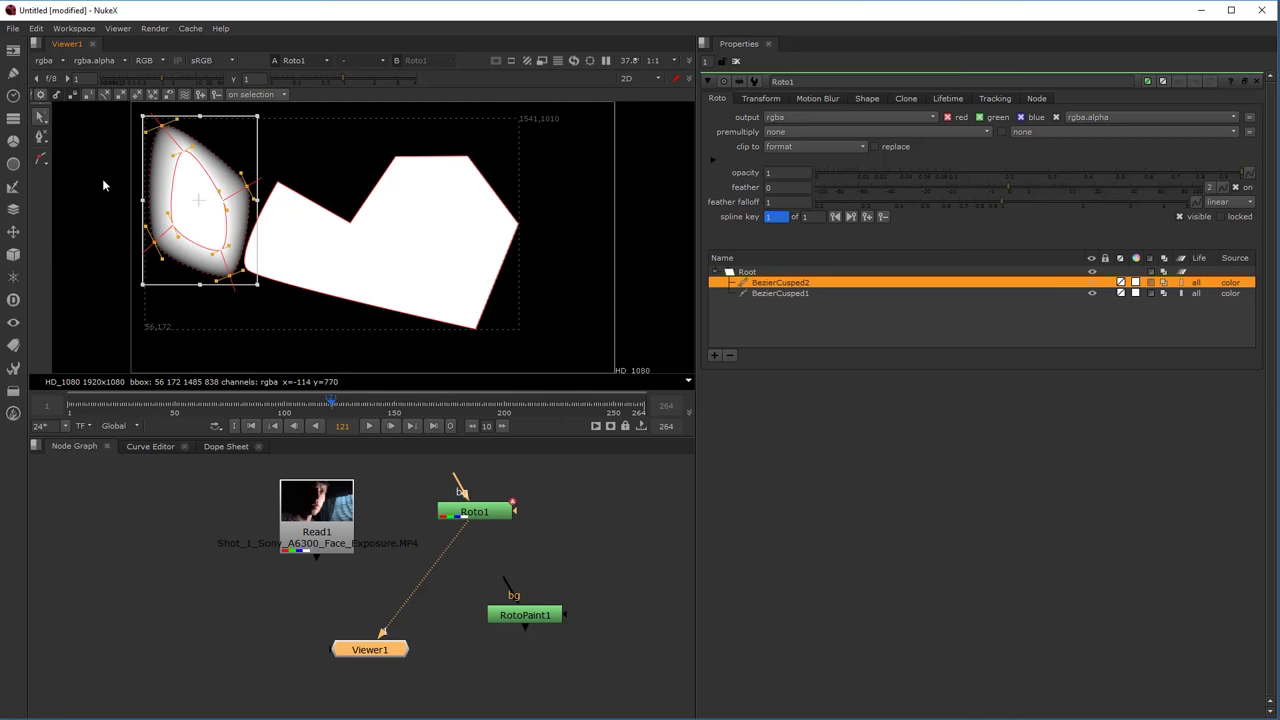
{"action": "left_click_drag", "start_coordinate": [98, 108], "coordinate": [366, 372]}
{"action": "mouse_move", "coordinate": [200, 199]}
{"action": "left_mouse_down"}
{"action": "mouse_move", "coordinate": [191, 189]}
{"action": "mouse_move", "coordinate": [203, 197]}
{"action": "left_mouse_up"}
Delete both cusped Bezier shapes from Roto1's shape list.
{"action": "left_click", "coordinate": [752, 293]}
{"action": "left_click", "coordinate": [730, 355]}
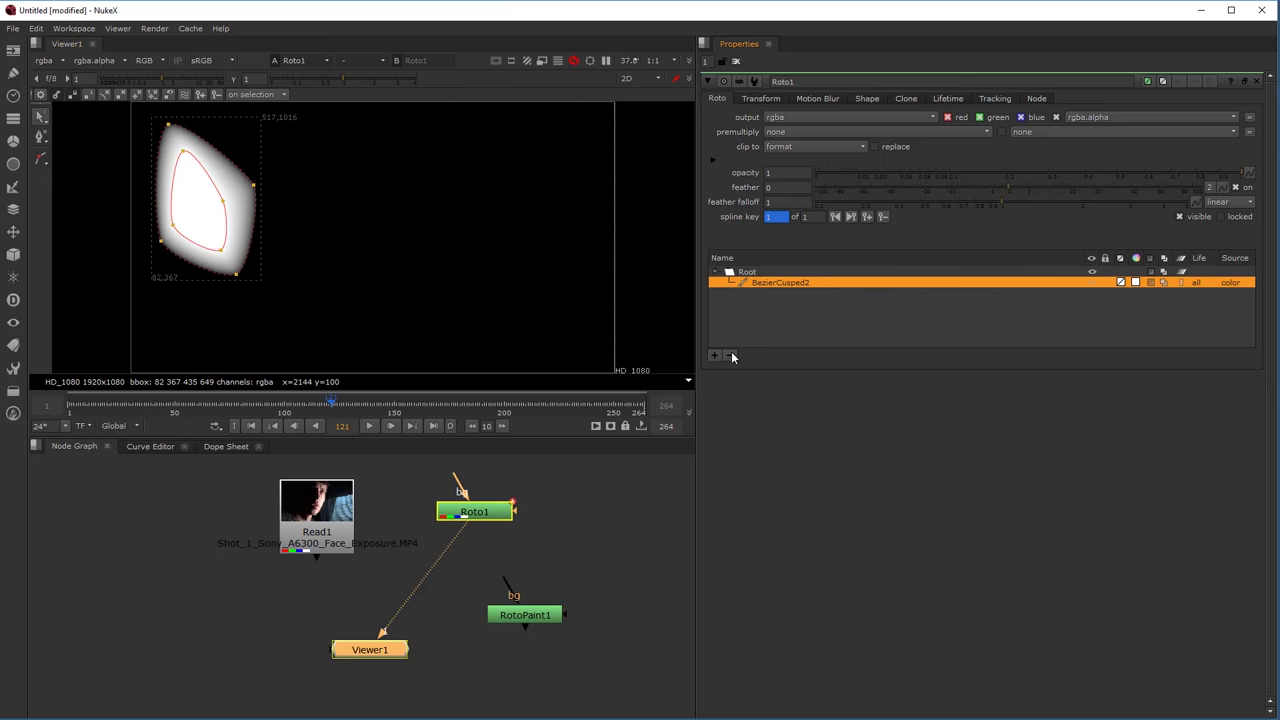
{"action": "left_click", "coordinate": [730, 355]}
Draw a closed six-point B-Spline shape in the middle of the frame and lower its top control point slightly.
{"action": "left_click", "coordinate": [44, 162]}
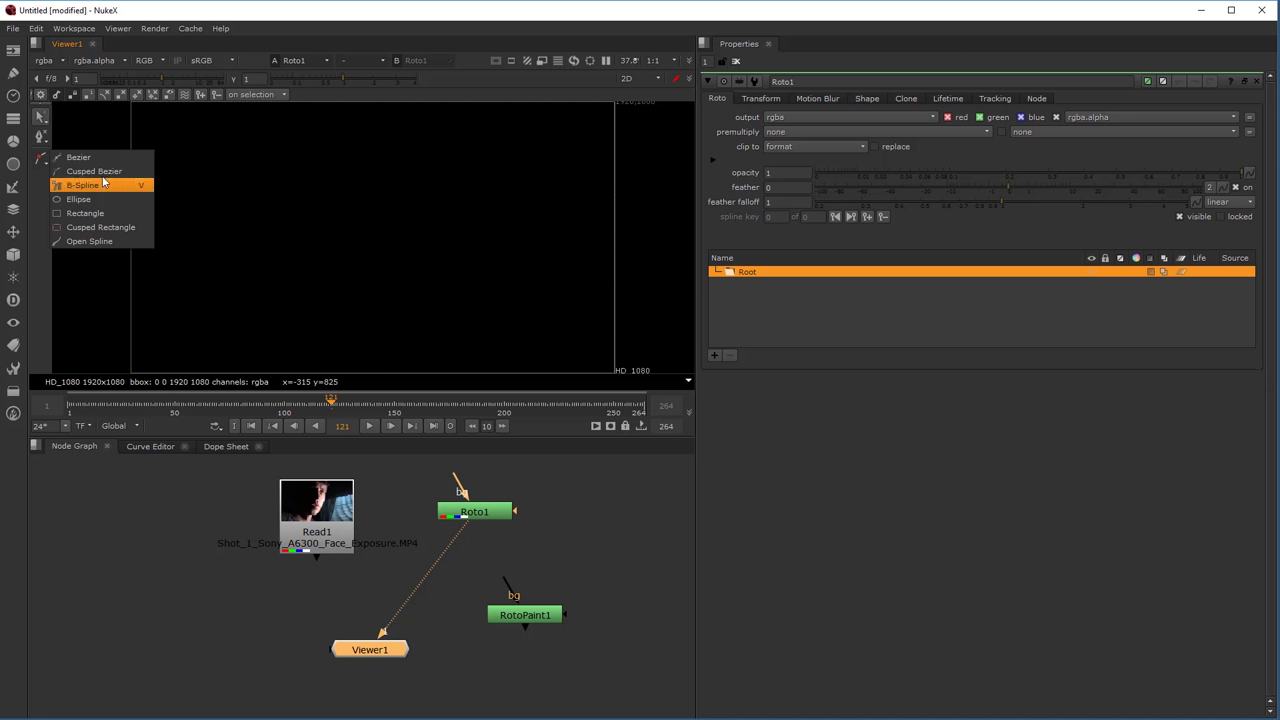
{"action": "left_click", "coordinate": [82, 185]}
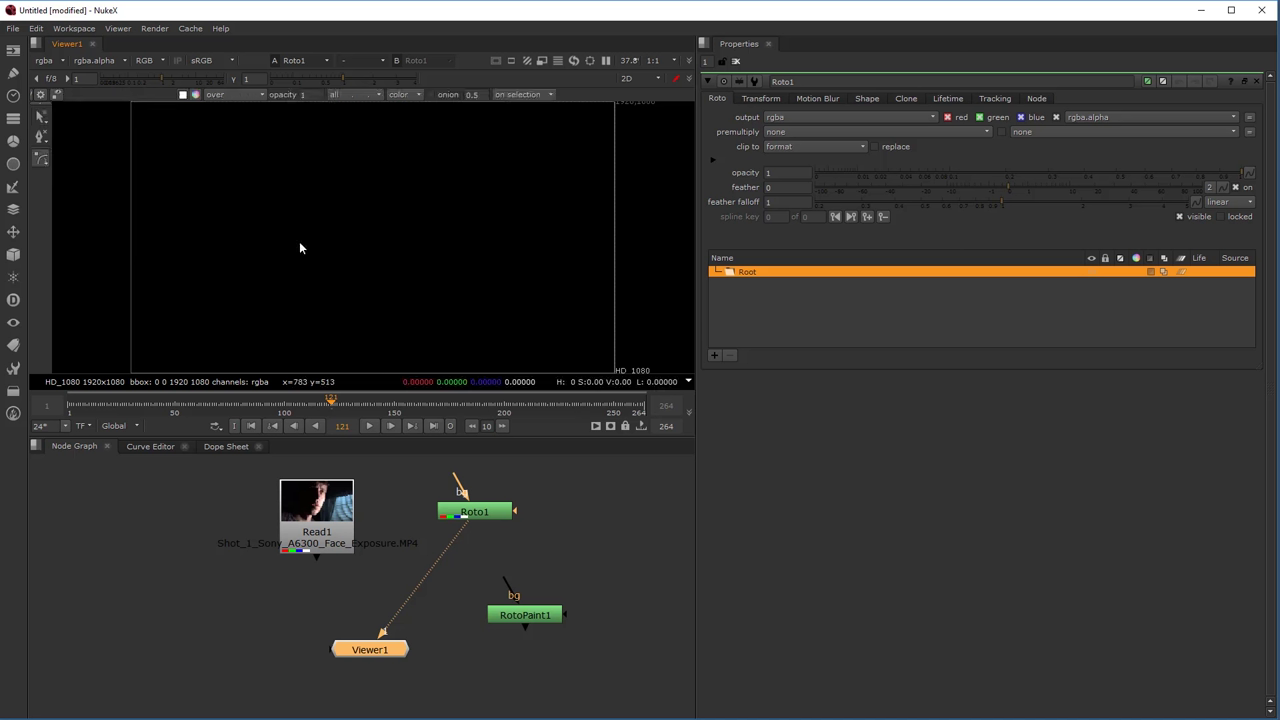
{"action": "left_click", "coordinate": [286, 221]}
{"action": "left_click", "coordinate": [417, 159]}
{"action": "left_click", "coordinate": [399, 334]}
{"action": "left_click", "coordinate": [314, 316]}
{"action": "left_click", "coordinate": [257, 277]}
{"action": "left_click", "coordinate": [287, 221]}
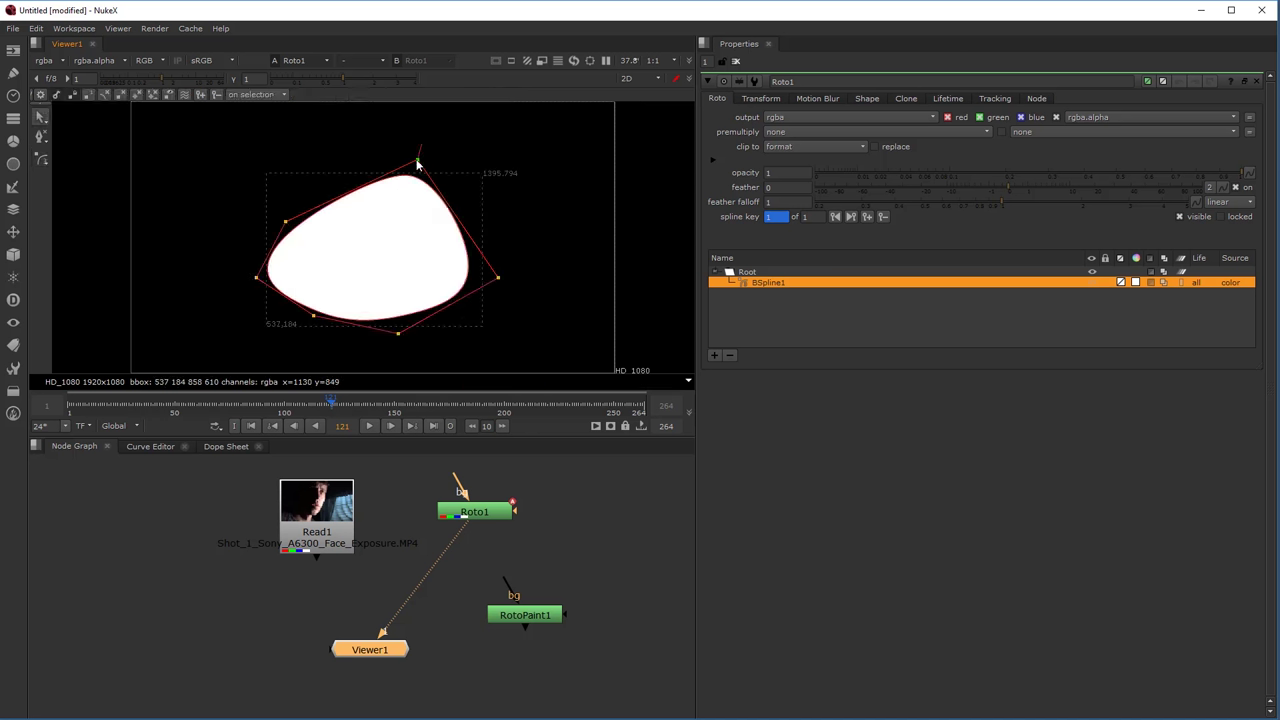
{"action": "left_click_drag", "start_coordinate": [428, 114], "coordinate": [413, 173]}
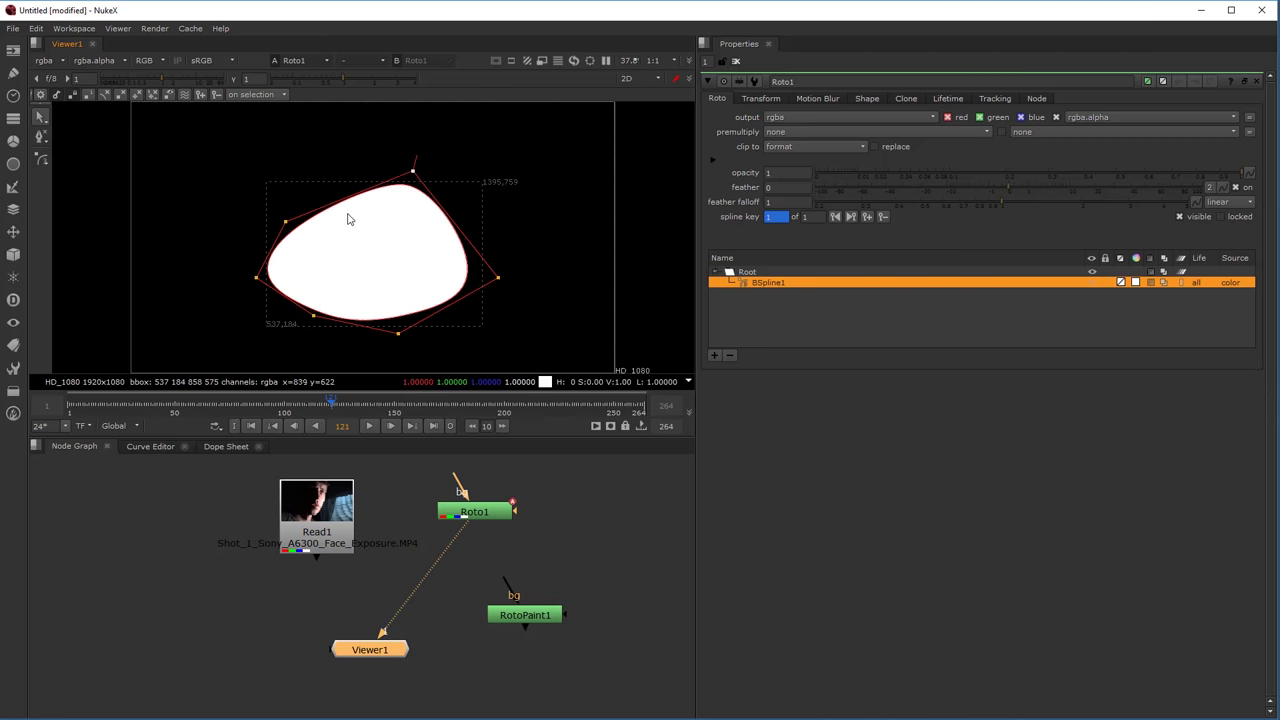
Delete the B-Spline shape and draw an ellipse about 573 by 491 pixels near the frame's centre.
{"action": "left_click", "coordinate": [731, 355]}
{"action": "left_click", "coordinate": [41, 160]}
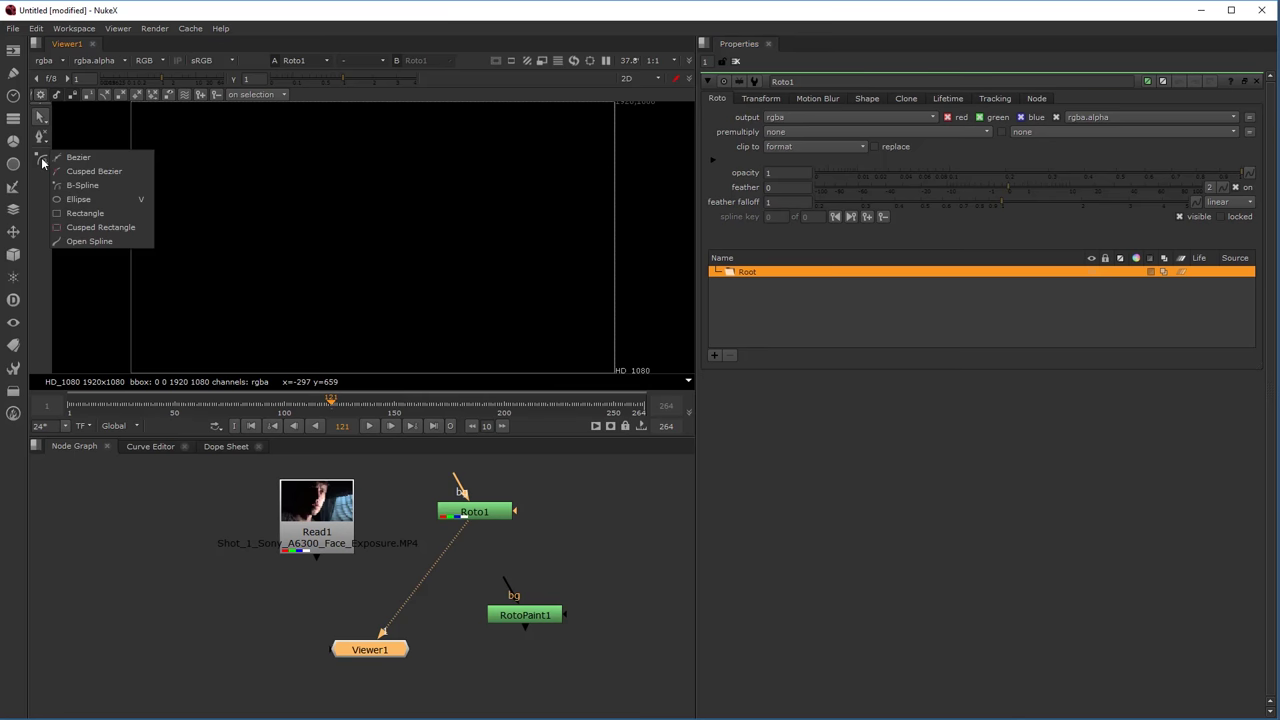
{"action": "left_click", "coordinate": [80, 199]}
{"action": "left_click_drag", "start_coordinate": [349, 264], "coordinate": [372, 281]}
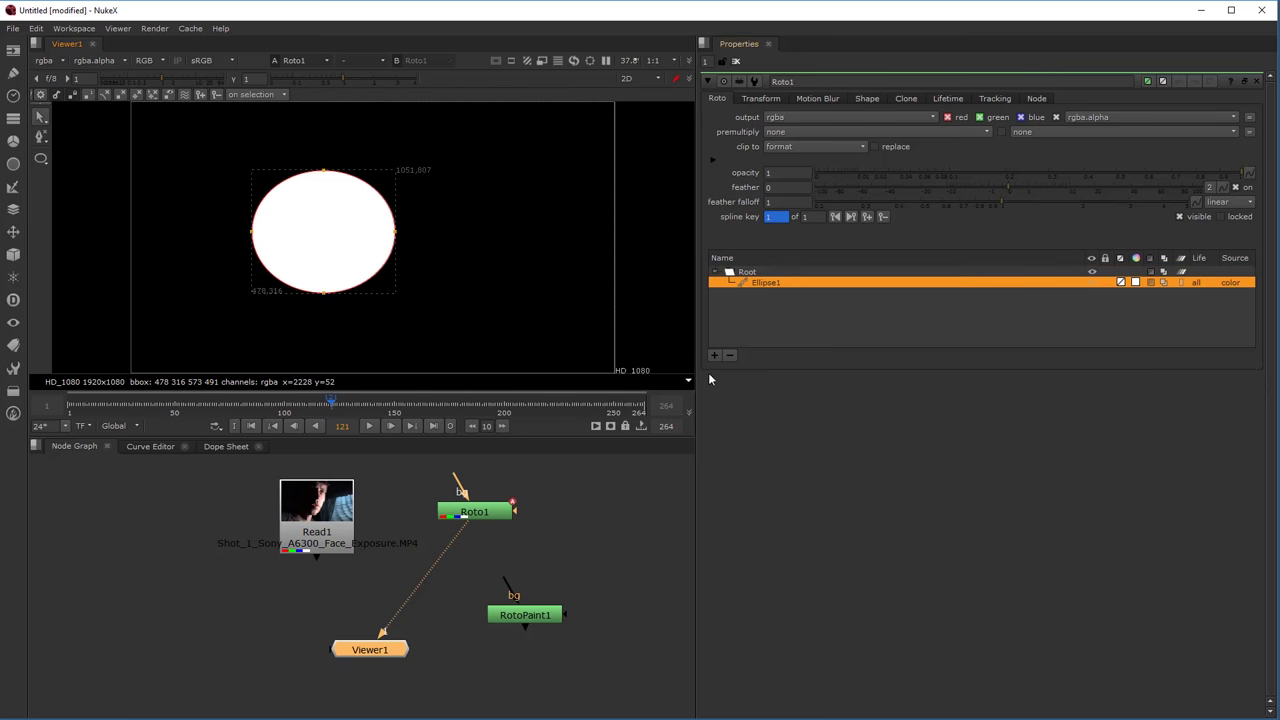
Replace the ellipse with a circle about 831 pixels across and add a small upright ellipse to its right.
{"action": "left_click", "coordinate": [730, 356]}
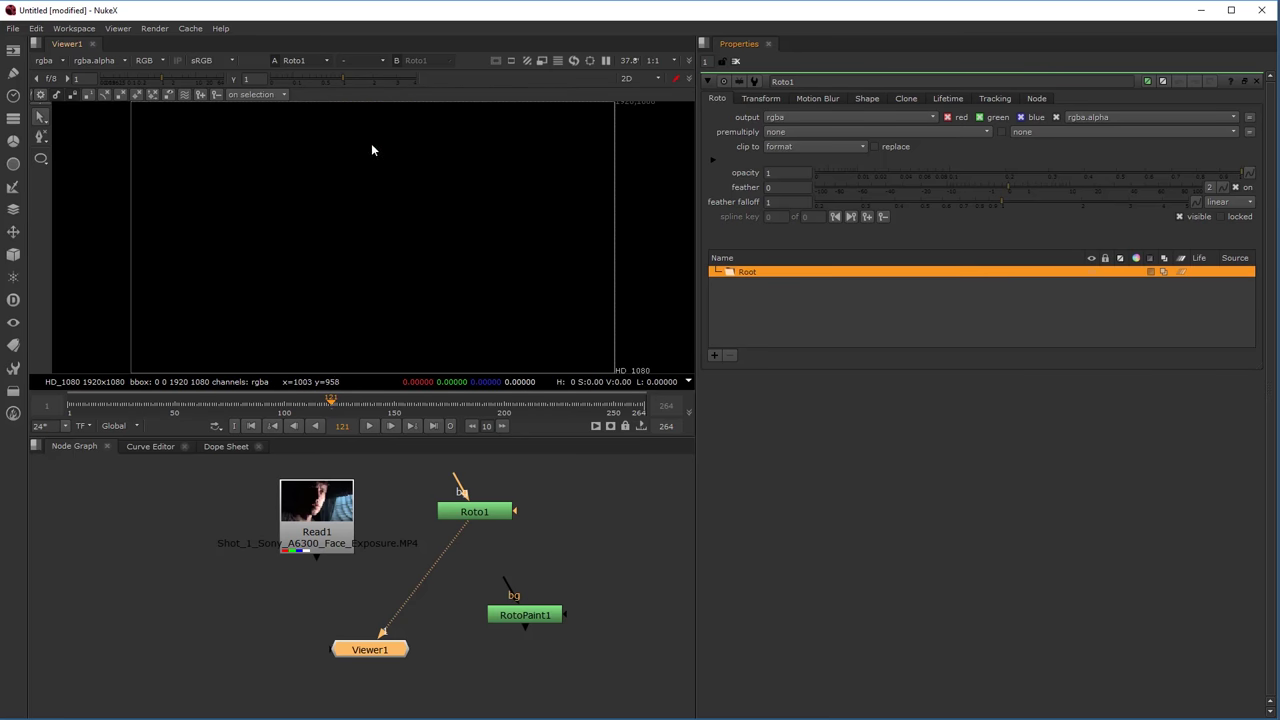
{"action": "left_click", "coordinate": [168, 214]}
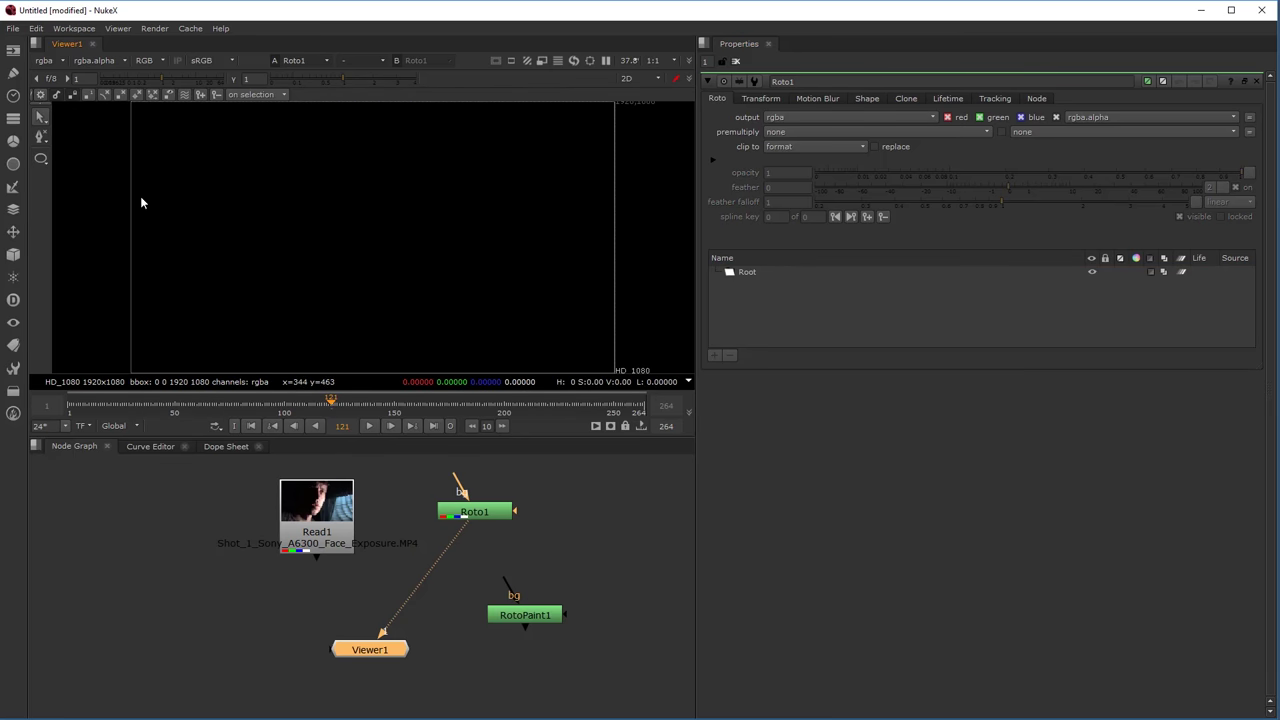
{"action": "left_click", "coordinate": [41, 159]}
{"action": "mouse_move", "coordinate": [247, 303]}
{"action": "left_mouse_down"}
{"action": "mouse_move", "coordinate": [497, 140]}
{"action": "mouse_move", "coordinate": [266, 314]}
{"action": "mouse_move", "coordinate": [469, 166]}
{"action": "mouse_move", "coordinate": [437, 179]}
{"action": "mouse_move", "coordinate": [484, 131]}
{"action": "left_mouse_up"}
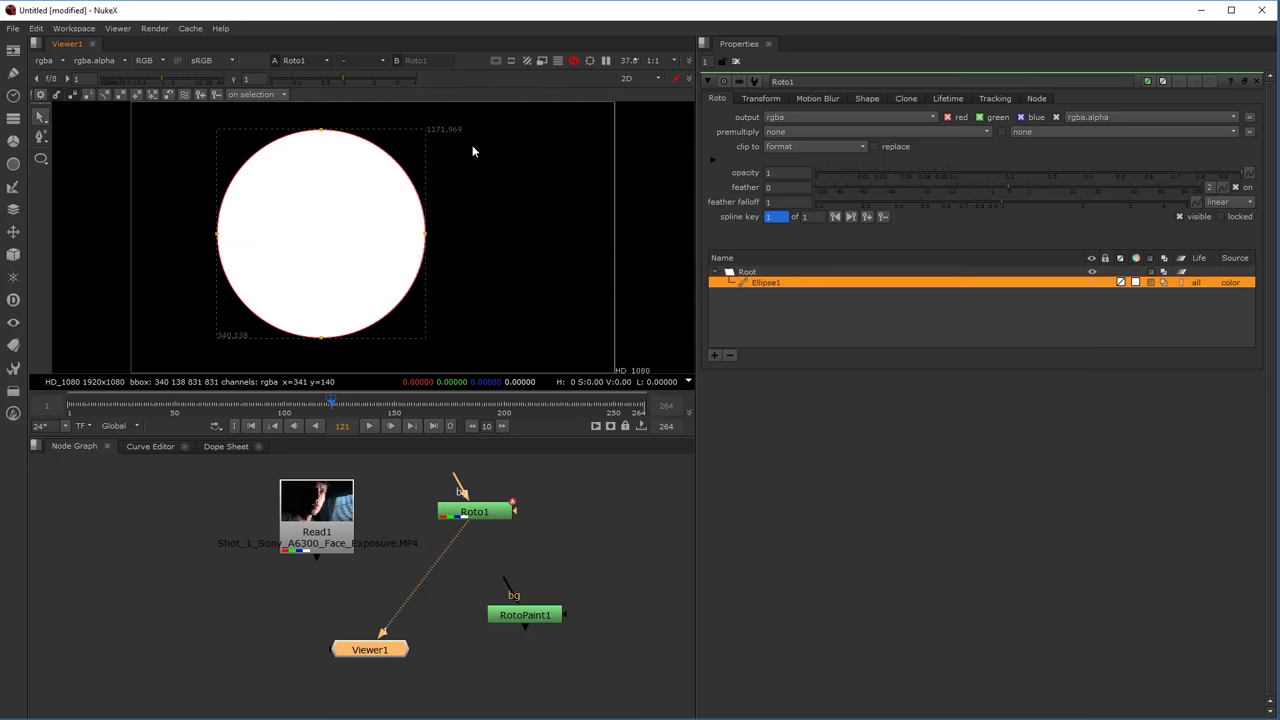
{"action": "left_click_drag", "start_coordinate": [522, 242], "coordinate": [488, 275]}
{"action": "left_click", "coordinate": [41, 158]}
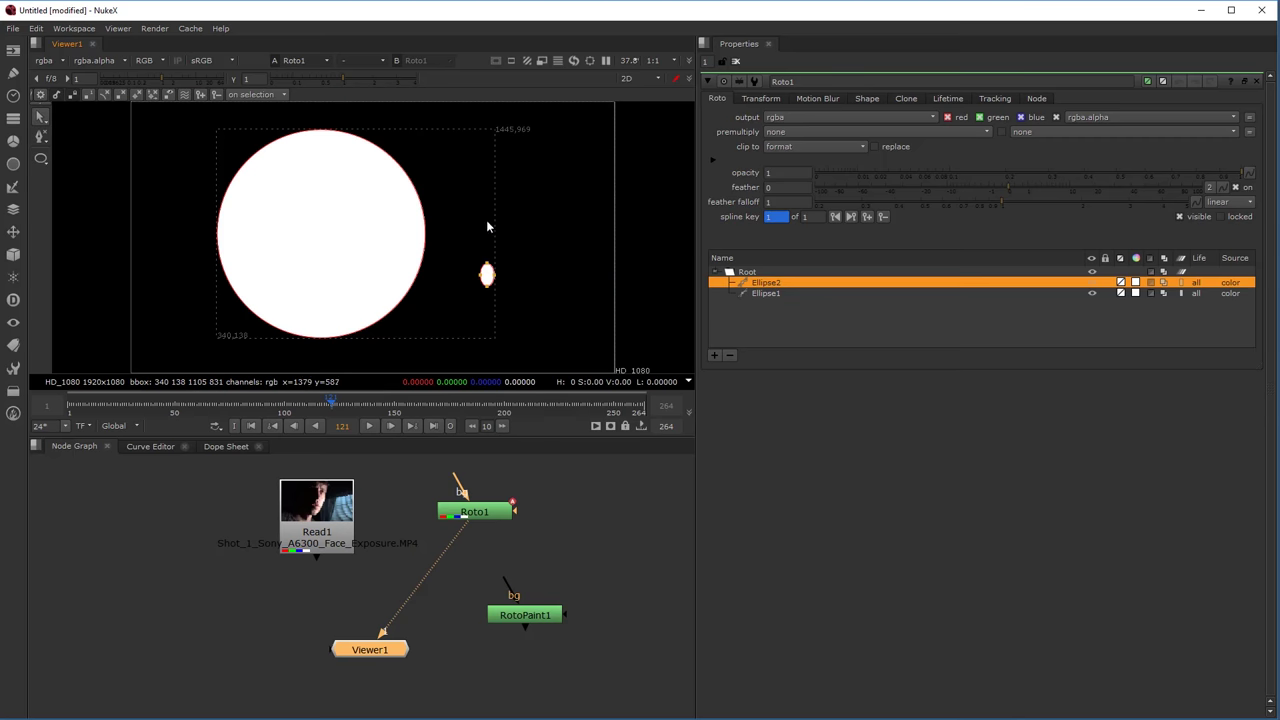
Draw three more overlapping ellipses: one on the frame's right side, one crossing its left edge, and one between them.
{"action": "left_click", "coordinate": [42, 159]}
{"action": "left_click_drag", "start_coordinate": [550, 203], "coordinate": [612, 127]}
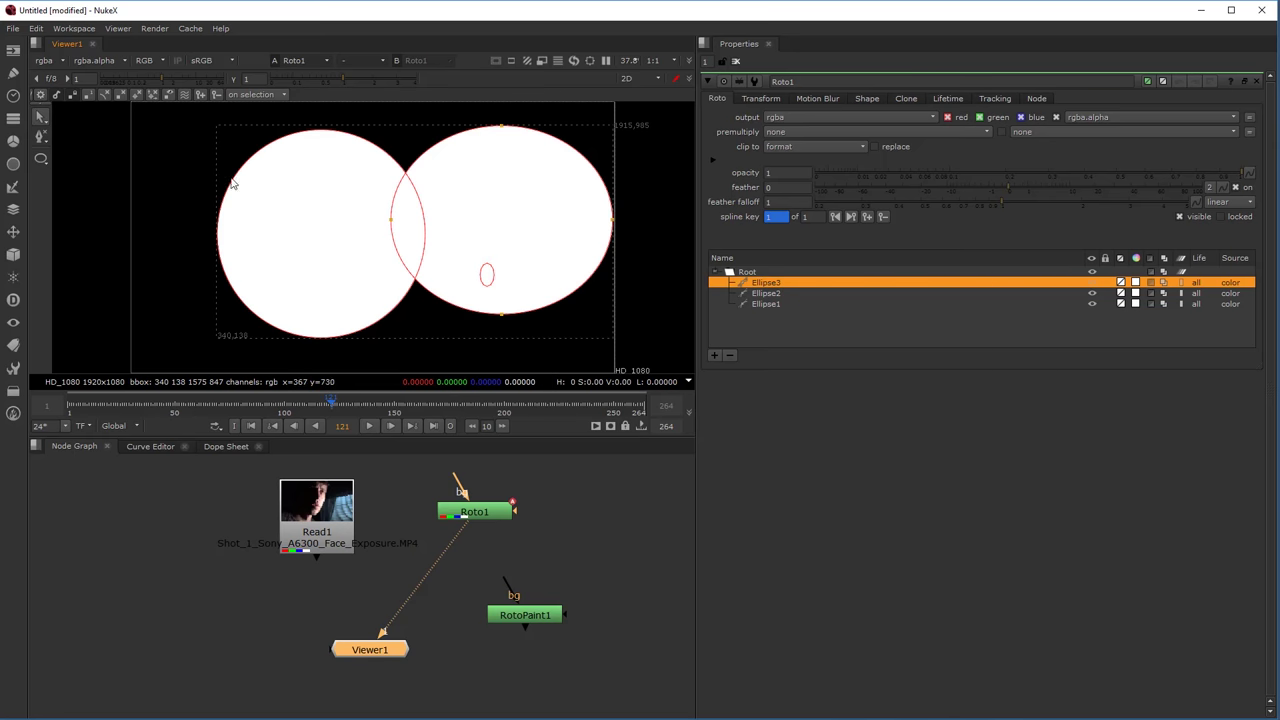
{"action": "left_click", "coordinate": [38, 162]}
{"action": "left_click", "coordinate": [42, 160]}
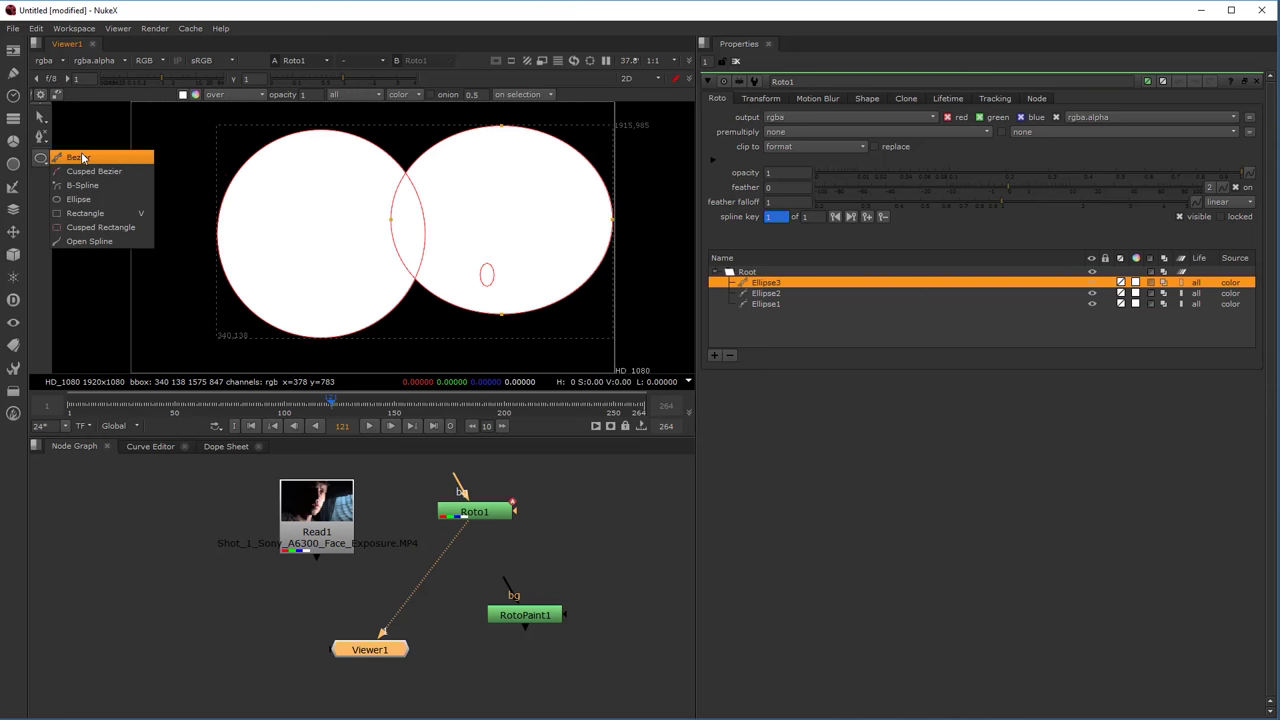
{"action": "left_click", "coordinate": [114, 199]}
{"action": "left_click_drag", "start_coordinate": [176, 208], "coordinate": [253, 147]}
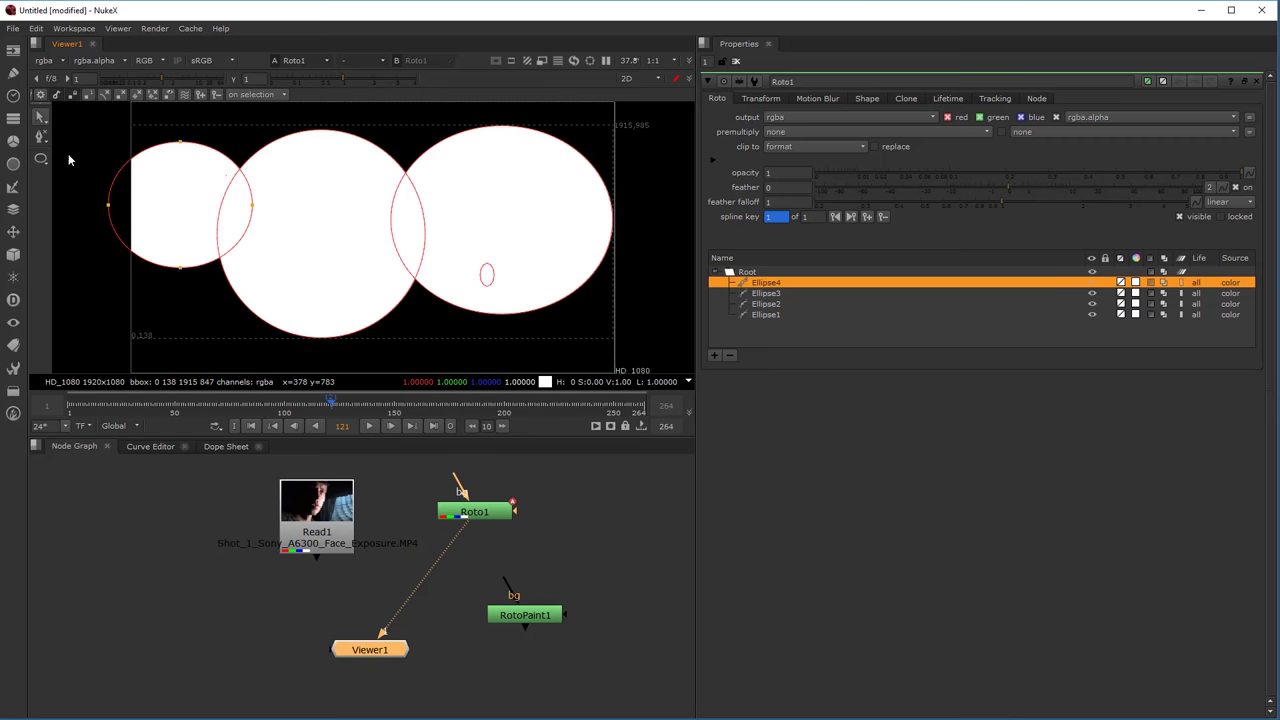
{"action": "left_click", "coordinate": [41, 159]}
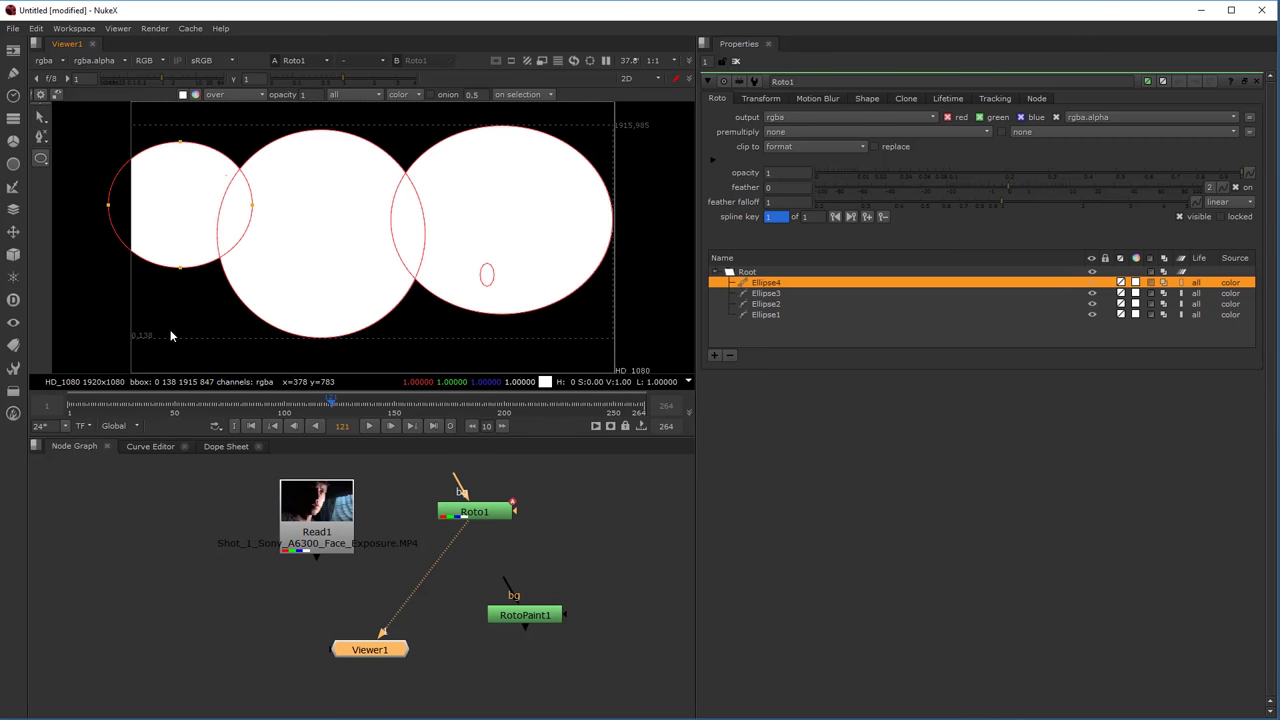
{"action": "left_click_drag", "start_coordinate": [170, 333], "coordinate": [474, 171]}
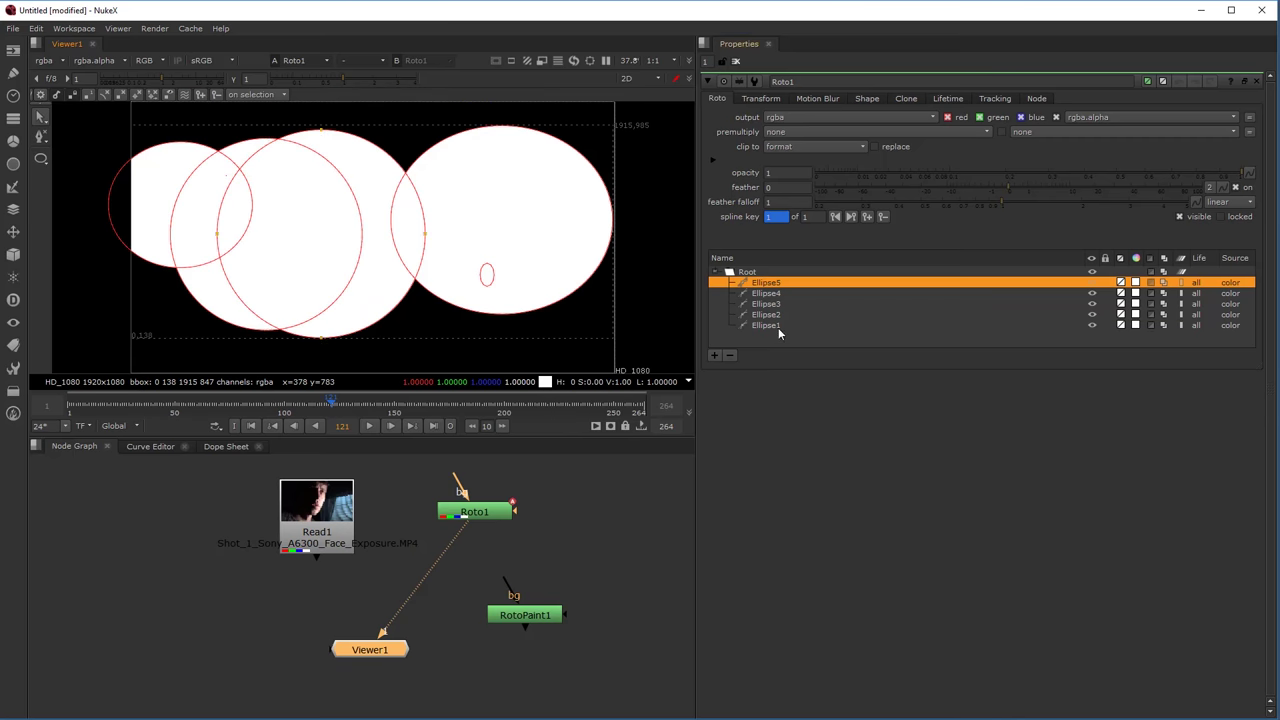
Delete all the ellipses from Roto1's shape list.
{"action": "left_click", "coordinate": [778, 327]}
{"action": "key", "text": "ctrl+a"}
{"action": "key", "text": "Delete"}
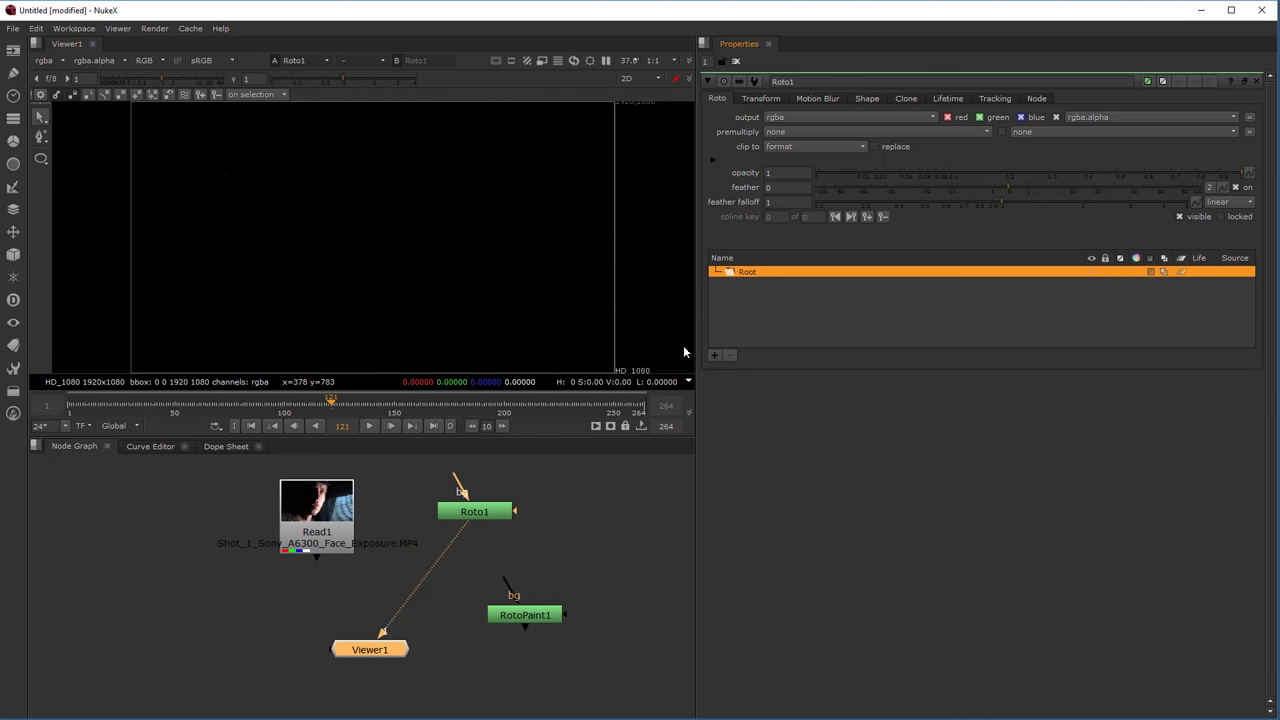
Draw a rectangle about 1221 by 667 pixels across the middle of the frame and pull its upper-left corner outward.
{"action": "left_click", "coordinate": [41, 160]}
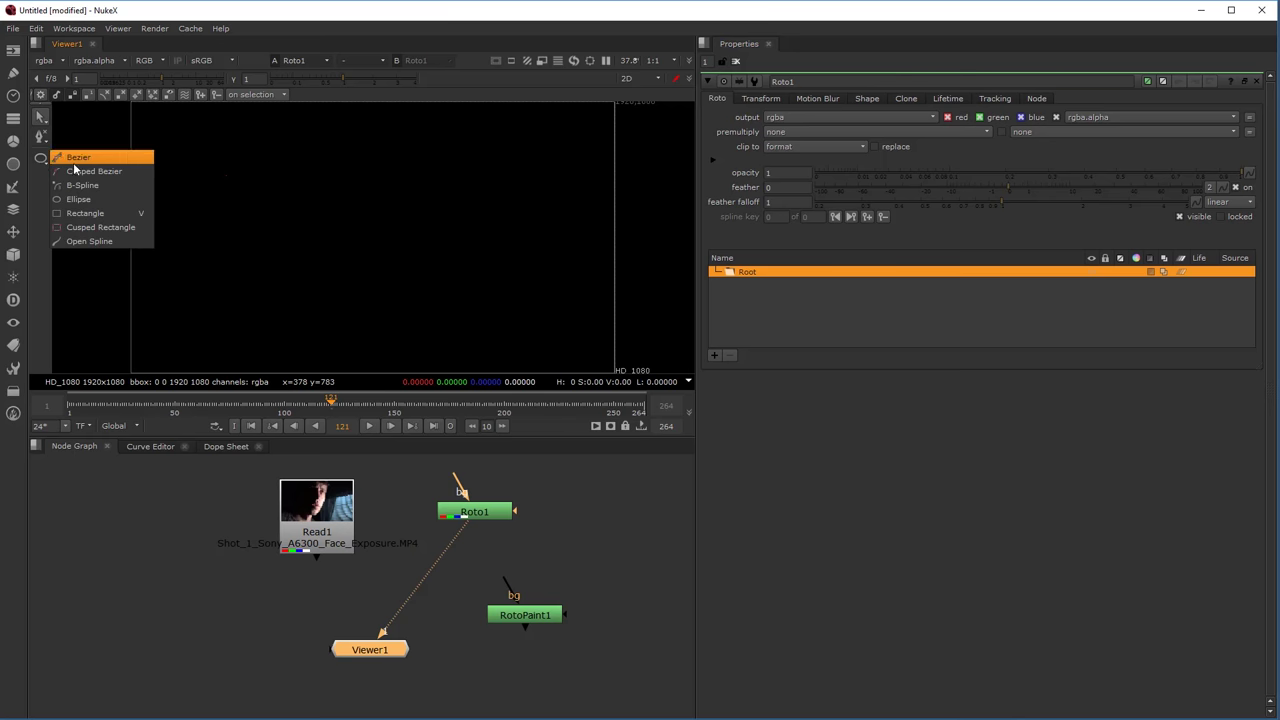
{"action": "left_click", "coordinate": [101, 214]}
{"action": "left_click_drag", "start_coordinate": [374, 268], "coordinate": [520, 328]}
{"action": "mouse_move", "coordinate": [212, 165]}
{"action": "left_mouse_down"}
{"action": "mouse_move", "coordinate": [274, 223]}
{"action": "mouse_move", "coordinate": [210, 141]}
{"action": "left_mouse_up"}
{"action": "key", "text": "ctrl+z"}
{"action": "left_click_drag", "start_coordinate": [275, 230], "coordinate": [206, 157]}
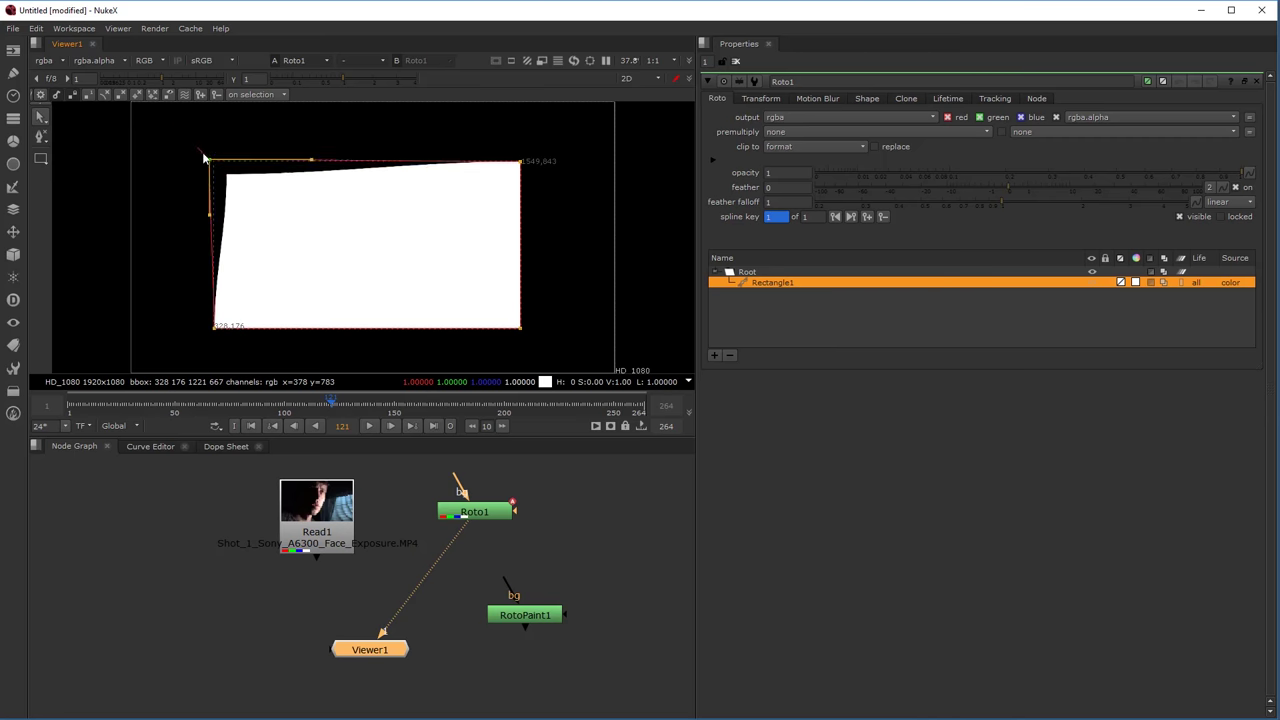
Delete the rectangle and draw a three-point Open Spline with a curved top, closing it at its first point into a teardrop.
{"action": "left_click", "coordinate": [731, 355]}
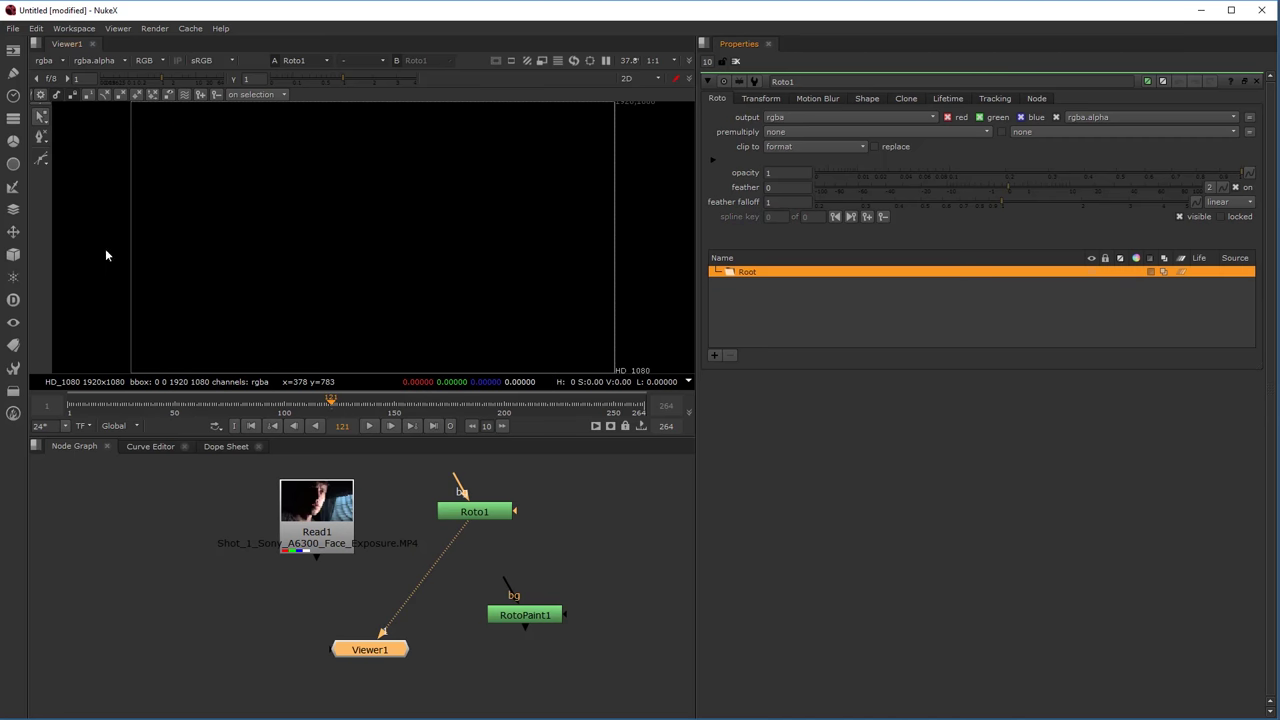
{"action": "left_click", "coordinate": [48, 165]}
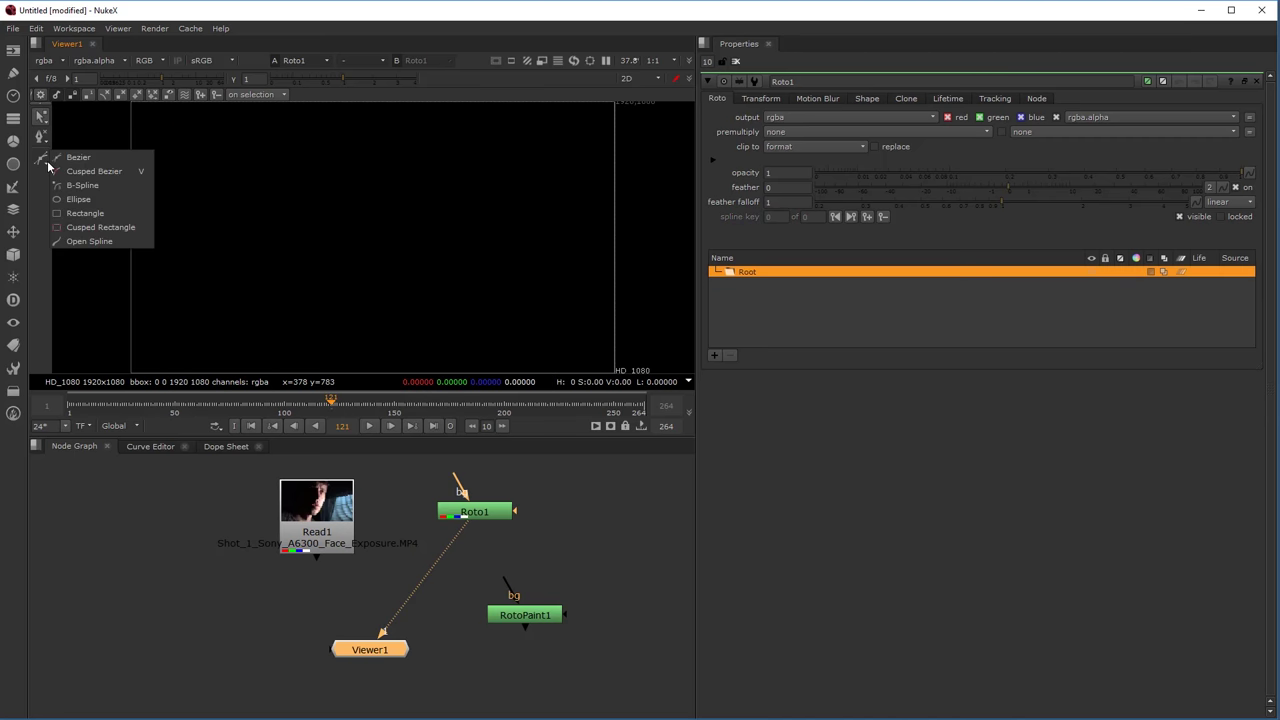
{"action": "left_click", "coordinate": [99, 242]}
{"action": "left_click_drag", "start_coordinate": [333, 286], "coordinate": [351, 260]}
{"action": "left_click_drag", "start_coordinate": [414, 178], "coordinate": [437, 158]}
{"action": "left_click_drag", "start_coordinate": [571, 190], "coordinate": [598, 236]}
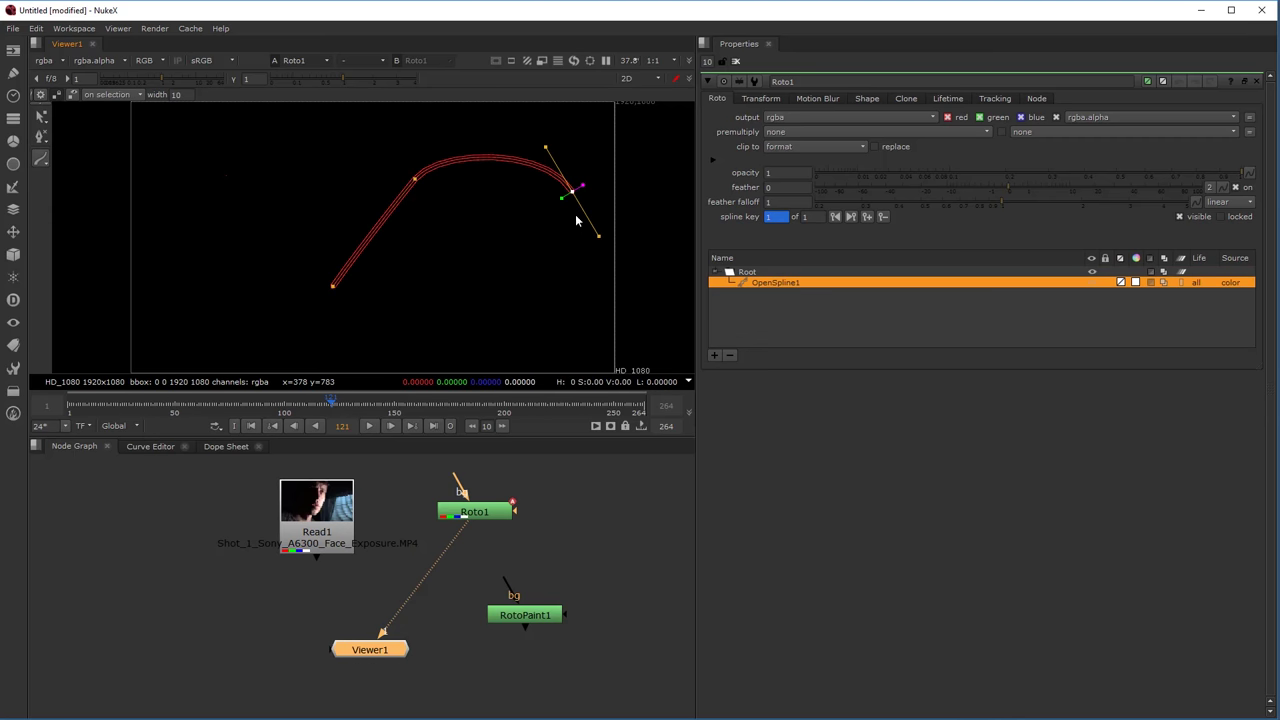
{"action": "left_click", "coordinate": [333, 287]}
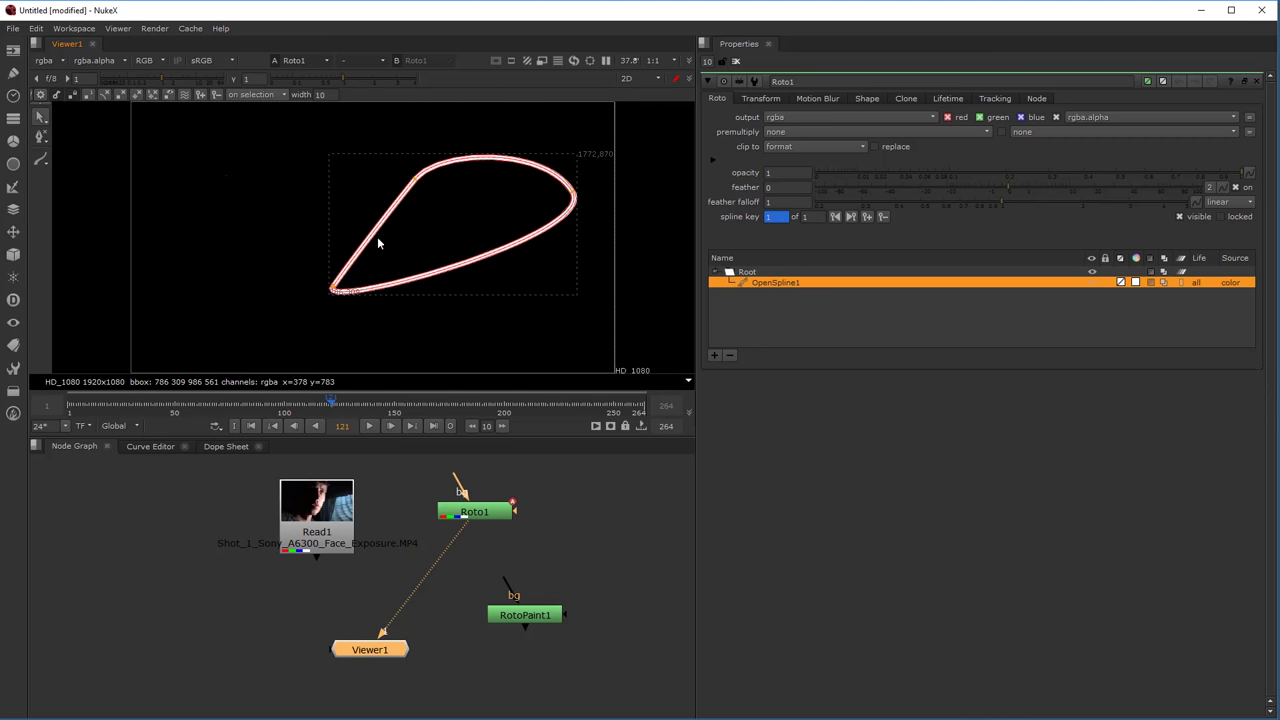
Draw a second, unclosed three-point Open Spline rising along the left side of the frame.
{"action": "left_click", "coordinate": [44, 160]}
{"action": "left_click_drag", "start_coordinate": [217, 324], "coordinate": [231, 297]}
{"action": "left_click_drag", "start_coordinate": [260, 198], "coordinate": [284, 160]}
{"action": "left_click", "coordinate": [46, 116]}
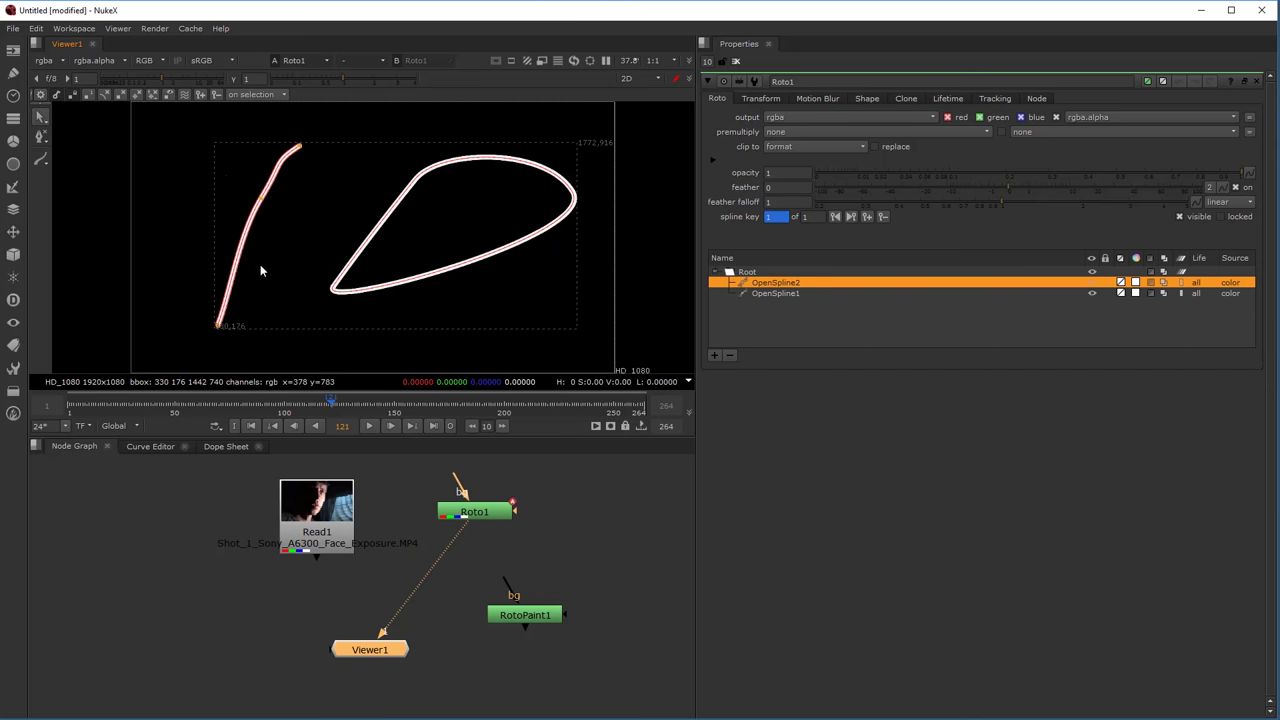
Widen the lower end of the left open spline's stroke and extend its upper tip up and to the right.
{"action": "left_click", "coordinate": [257, 196]}
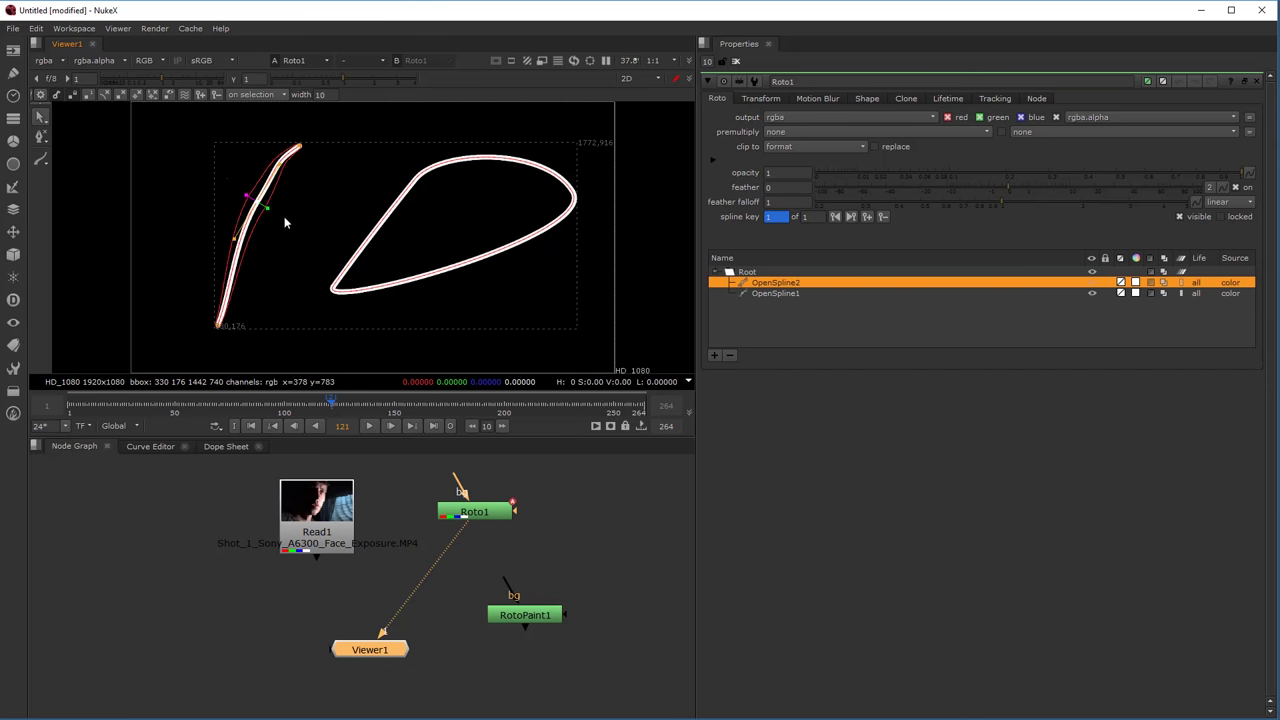
{"action": "left_click_drag", "start_coordinate": [237, 337], "coordinate": [278, 330]}
{"action": "left_click_drag", "start_coordinate": [303, 146], "coordinate": [371, 119]}
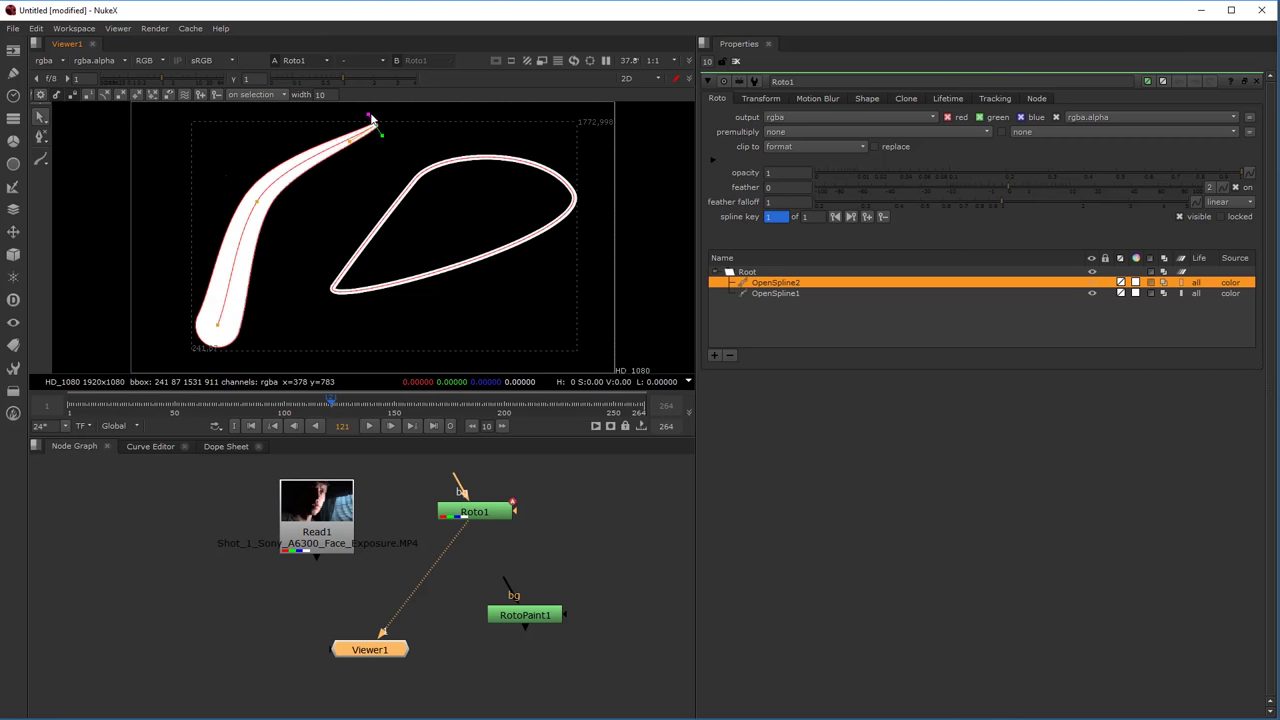
{"action": "left_click_drag", "start_coordinate": [376, 128], "coordinate": [395, 122]}
Add a point on the upper part of the left open spline and narrow the stroke at that point.
{"action": "left_click", "coordinate": [39, 139]}
{"action": "left_click", "coordinate": [117, 136]}
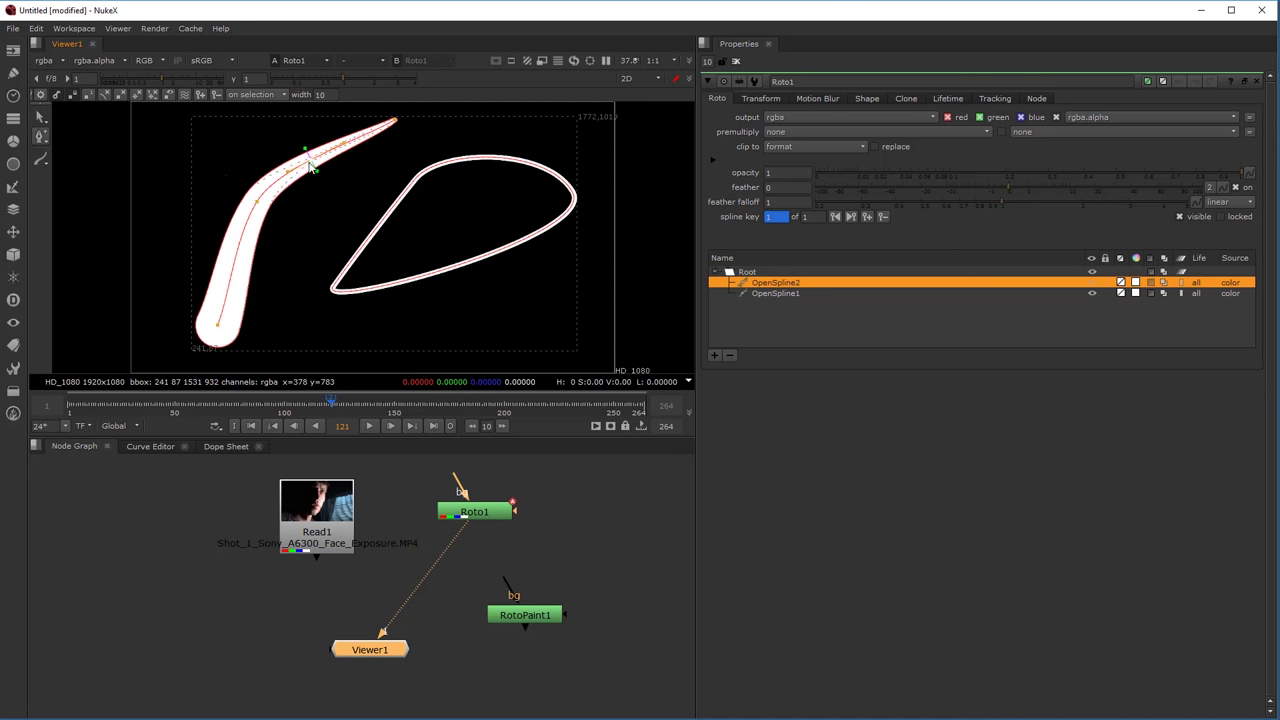
{"action": "left_click", "coordinate": [306, 151]}
{"action": "scroll", "coordinate": [315, 180], "scroll_direction": "up", "scroll_amount": 8}
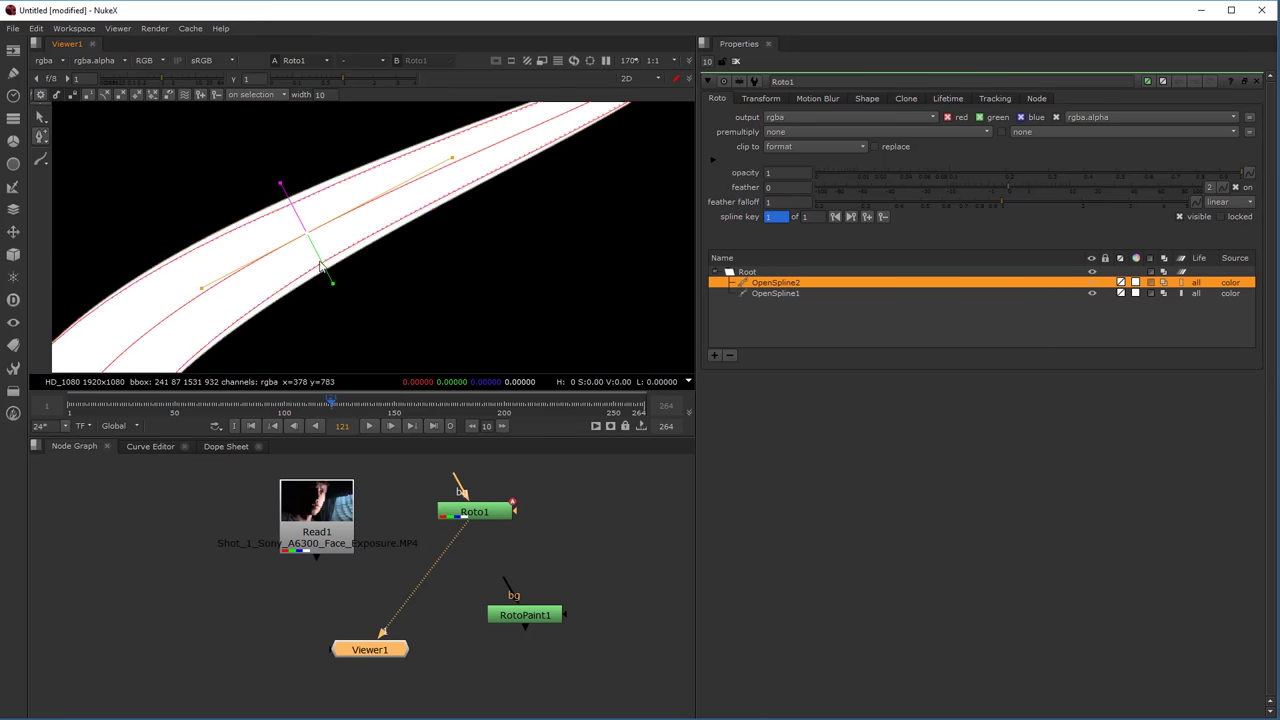
{"action": "left_click", "coordinate": [291, 206]}
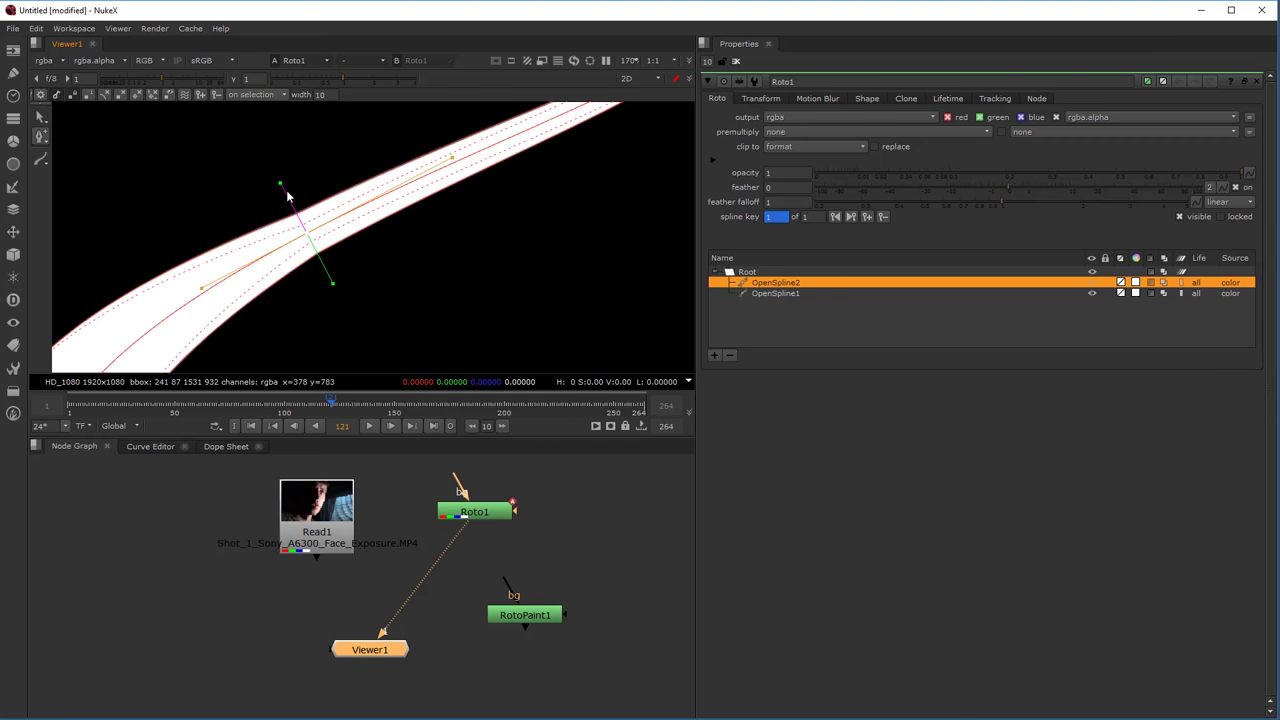
{"action": "scroll", "coordinate": [220, 220], "scroll_direction": "down", "scroll_amount": 5}
{"action": "scroll", "coordinate": [218, 222], "scroll_direction": "down", "scroll_amount": 4}
{"action": "middle_click_drag", "start_coordinate": [170, 346], "coordinate": [258, 298]}
{"action": "scroll", "coordinate": [258, 298], "scroll_direction": "down", "scroll_amount": 3}
{"action": "scroll", "coordinate": [268, 280], "scroll_direction": "up", "scroll_amount": 3}
Delete both open splines and draw an ellipse about 613 by 493 pixels in the left part of the frame.
{"action": "left_click", "coordinate": [786, 292], "text": "shift"}
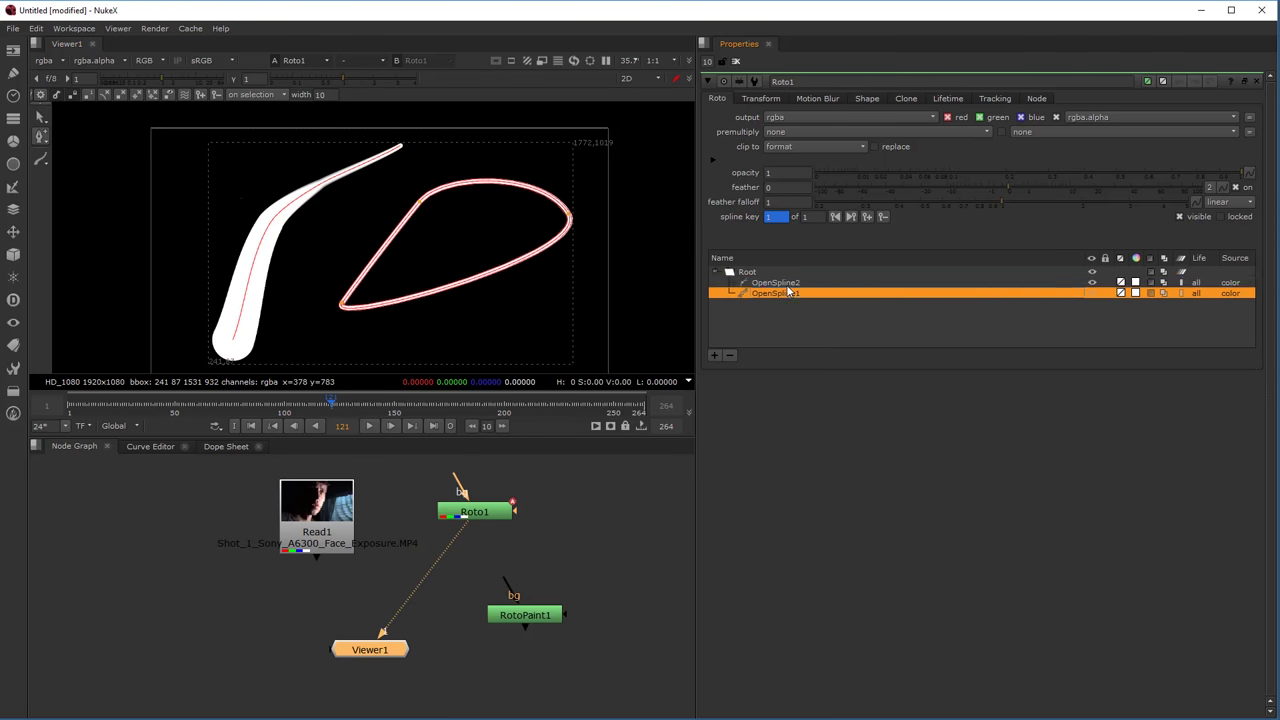
{"action": "left_click", "coordinate": [731, 355]}
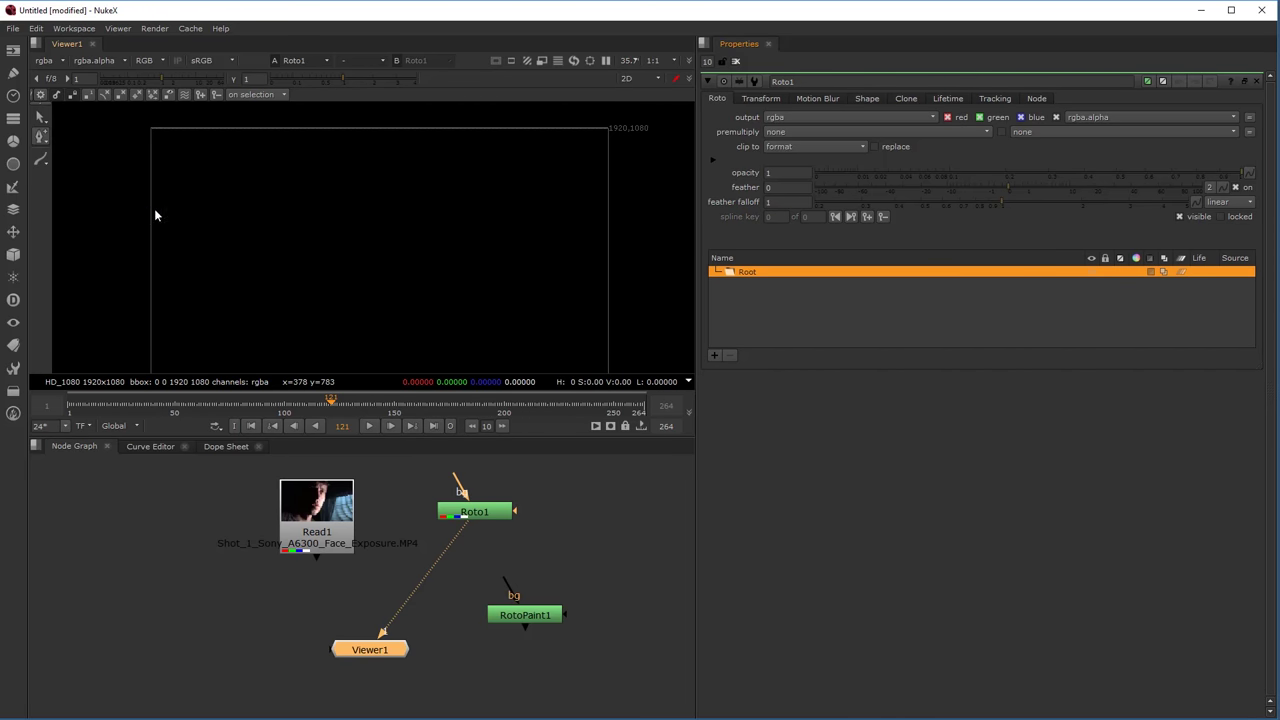
{"action": "right_click", "coordinate": [40, 136]}
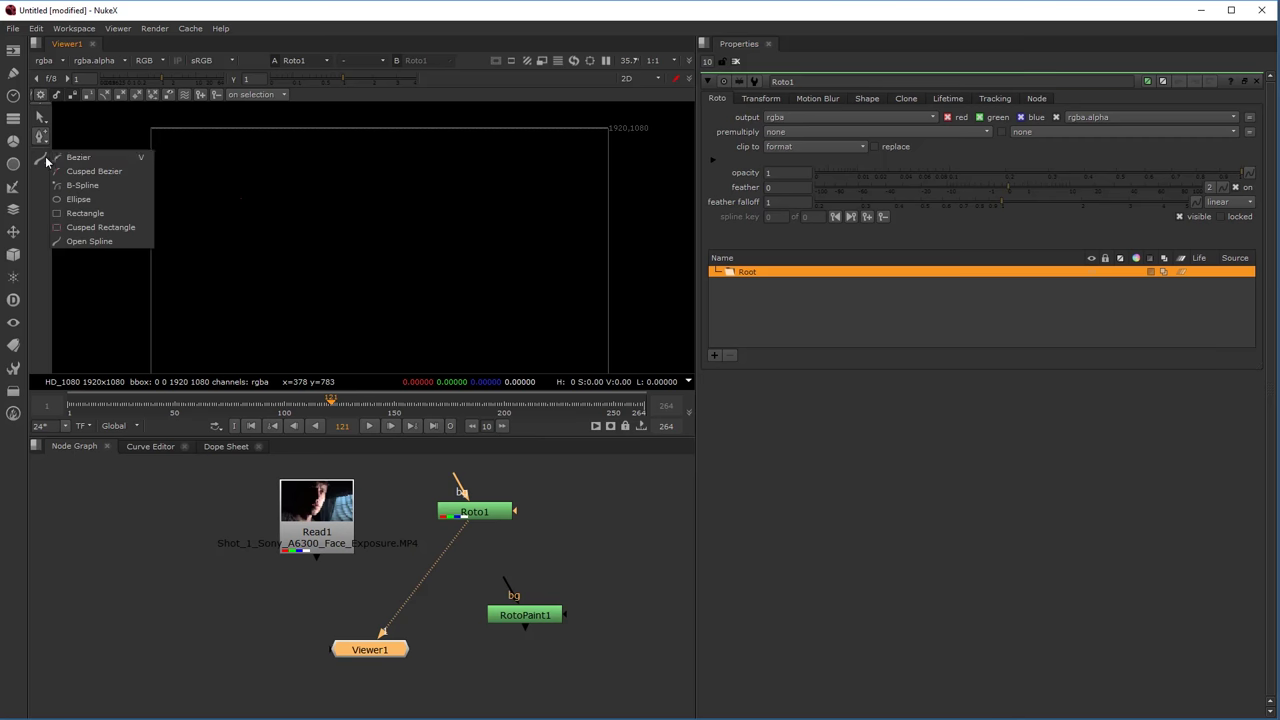
{"action": "left_click", "coordinate": [94, 200]}
{"action": "left_click_drag", "start_coordinate": [174, 209], "coordinate": [316, 326]}
{"action": "scroll", "coordinate": [377, 268], "scroll_direction": "down", "scroll_amount": 1}
{"action": "middle_click_drag", "start_coordinate": [375, 279], "coordinate": [340, 267]}
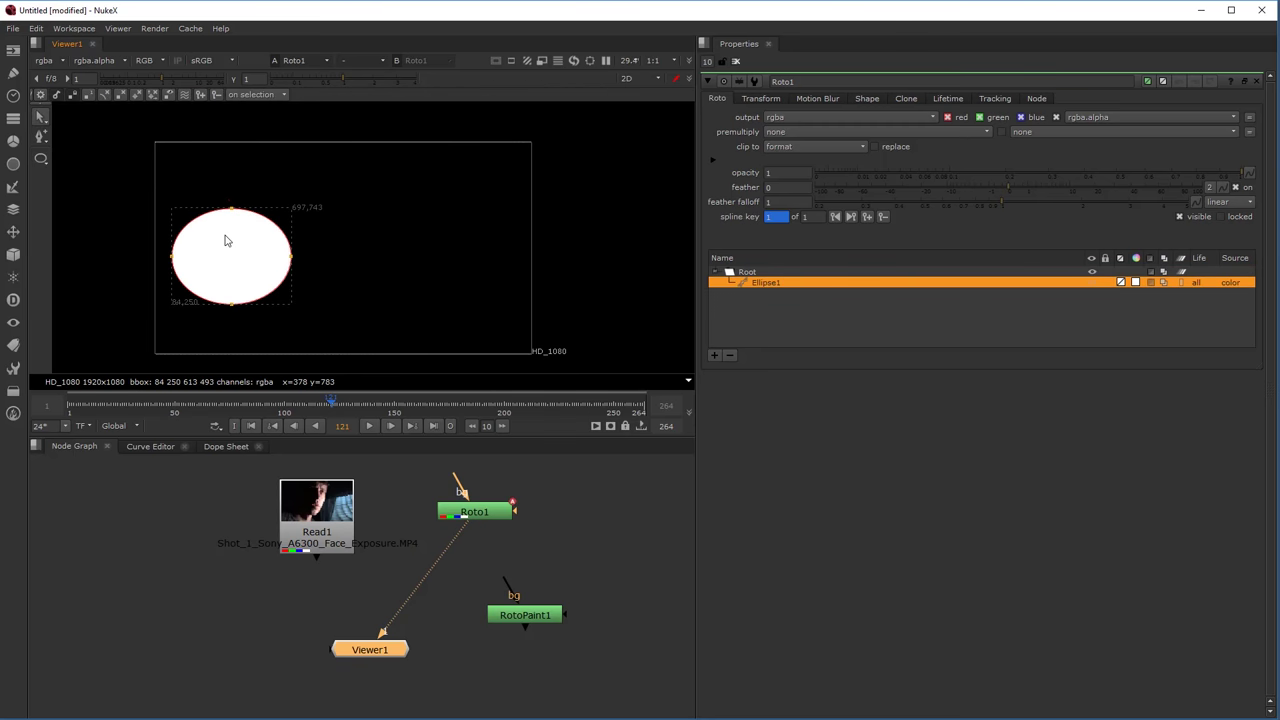
Keyframe the ellipse farther right at about frame 154 and higher up at about frame 203.
{"action": "left_click", "coordinate": [182, 190]}
{"action": "scroll", "coordinate": [243, 250], "scroll_direction": "up", "scroll_amount": 1}
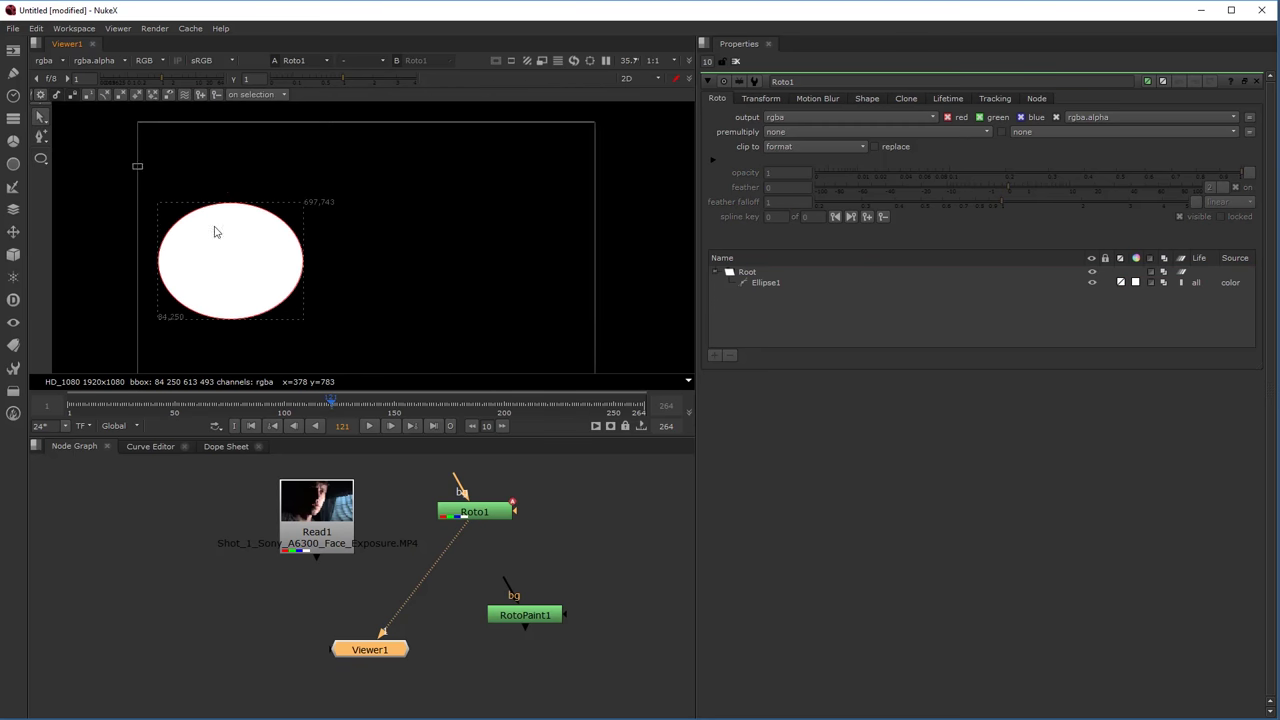
{"action": "left_click", "coordinate": [214, 232]}
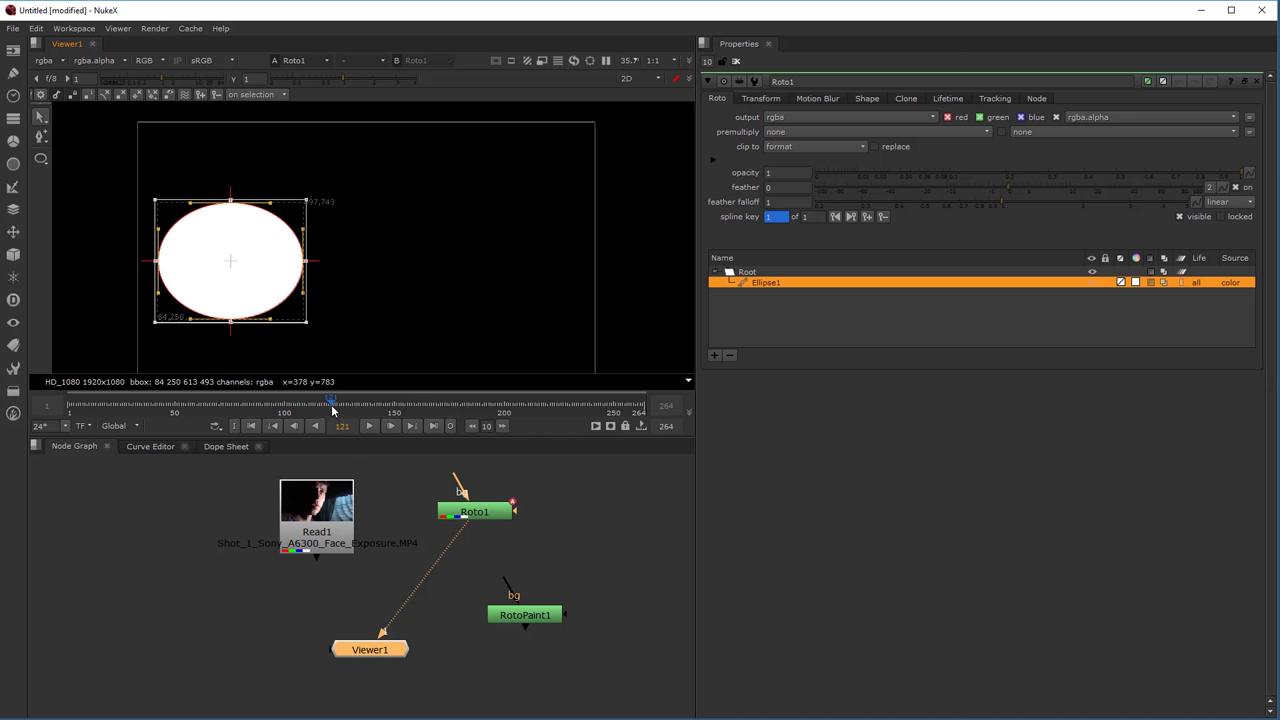
{"action": "left_click_drag", "start_coordinate": [333, 410], "coordinate": [403, 411]}
{"action": "left_click_drag", "start_coordinate": [248, 274], "coordinate": [483, 268]}
{"action": "left_click_drag", "start_coordinate": [406, 409], "coordinate": [453, 414]}
{"action": "left_click_drag", "start_coordinate": [488, 247], "coordinate": [488, 163]}
Try shape motion blur on the ellipse and inspect its edge around frame 134 with the overlay hidden.
{"action": "left_click_drag", "start_coordinate": [399, 407], "coordinate": [431, 414]}
{"action": "left_click_drag", "start_coordinate": [524, 409], "coordinate": [362, 409]}
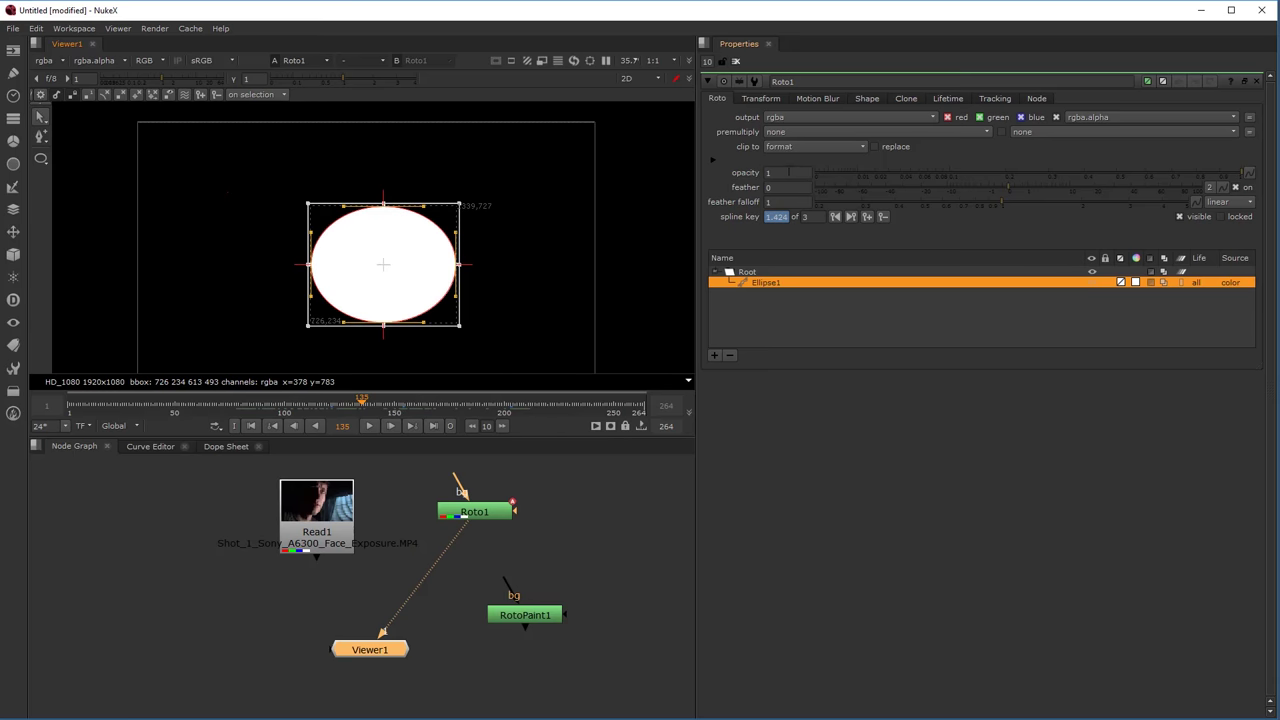
{"action": "left_click", "coordinate": [815, 98]}
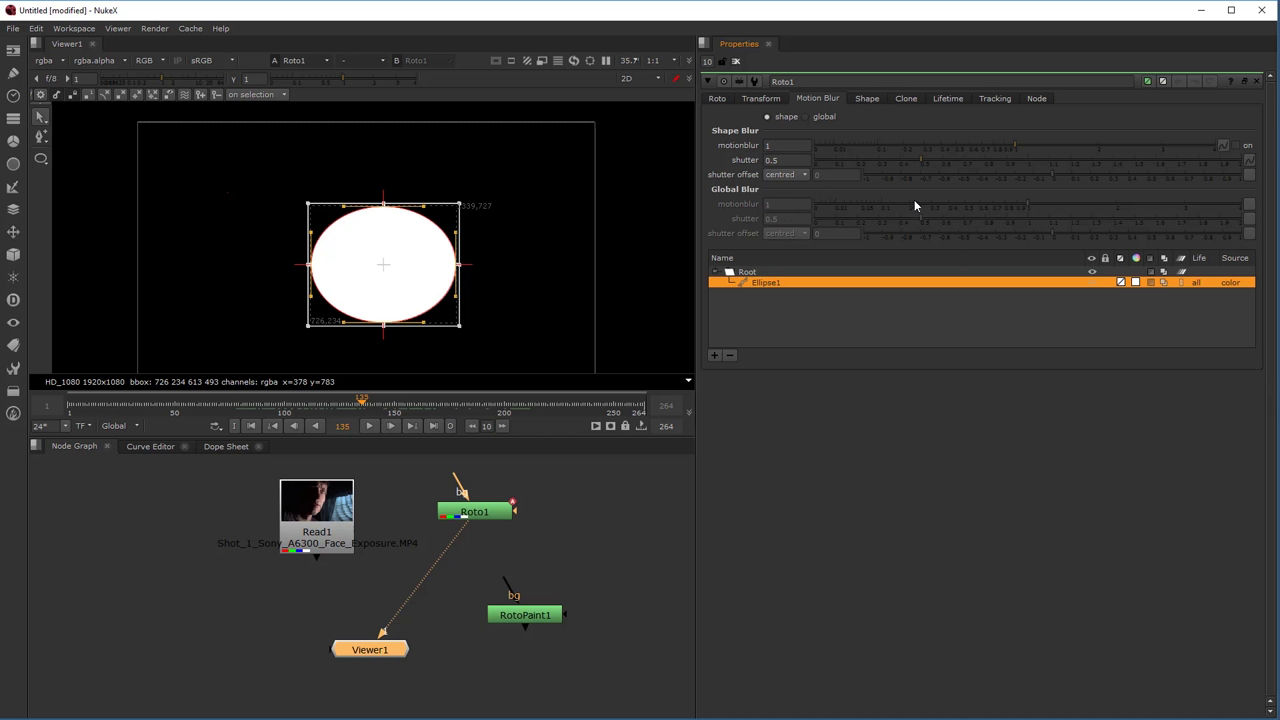
{"action": "left_click", "coordinate": [1236, 146]}
{"action": "left_click_drag", "start_coordinate": [330, 405], "coordinate": [361, 405]}
{"action": "key", "text": "o"}
{"action": "scroll", "coordinate": [314, 284], "scroll_direction": "up", "scroll_amount": 8}
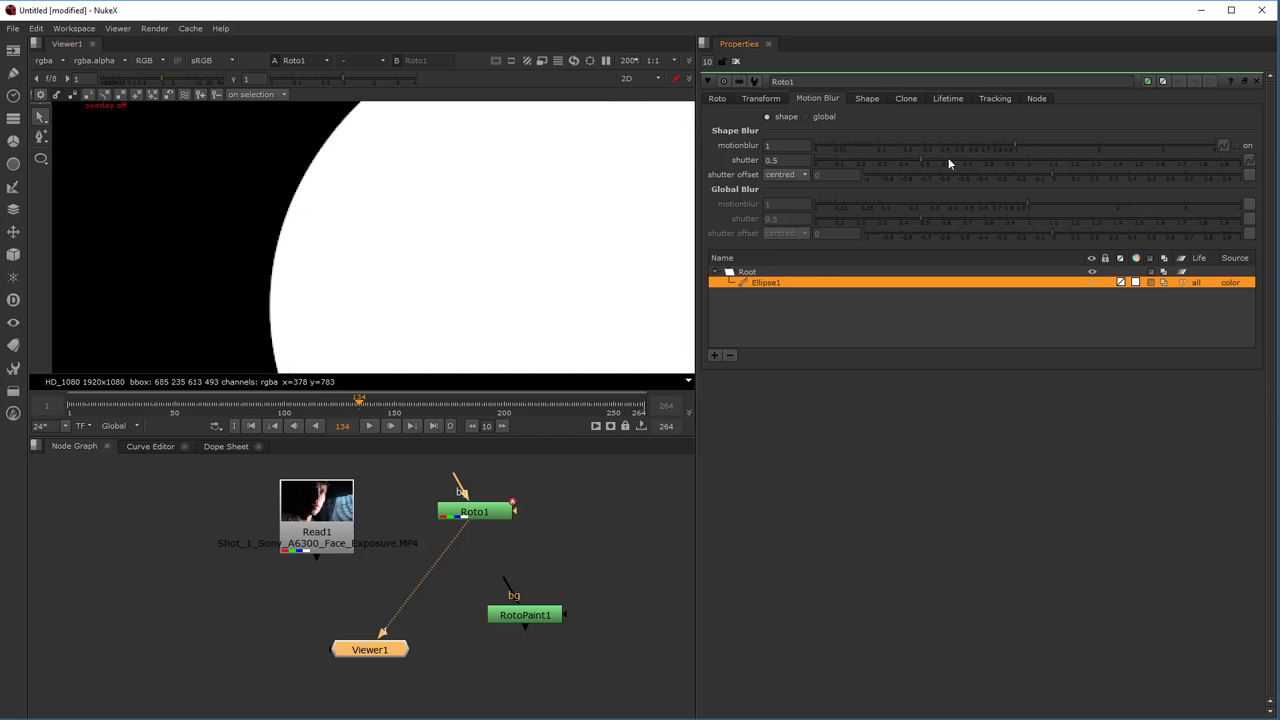
{"action": "scroll", "coordinate": [246, 226], "scroll_direction": "down", "scroll_amount": 7}
{"action": "key", "text": "o"}
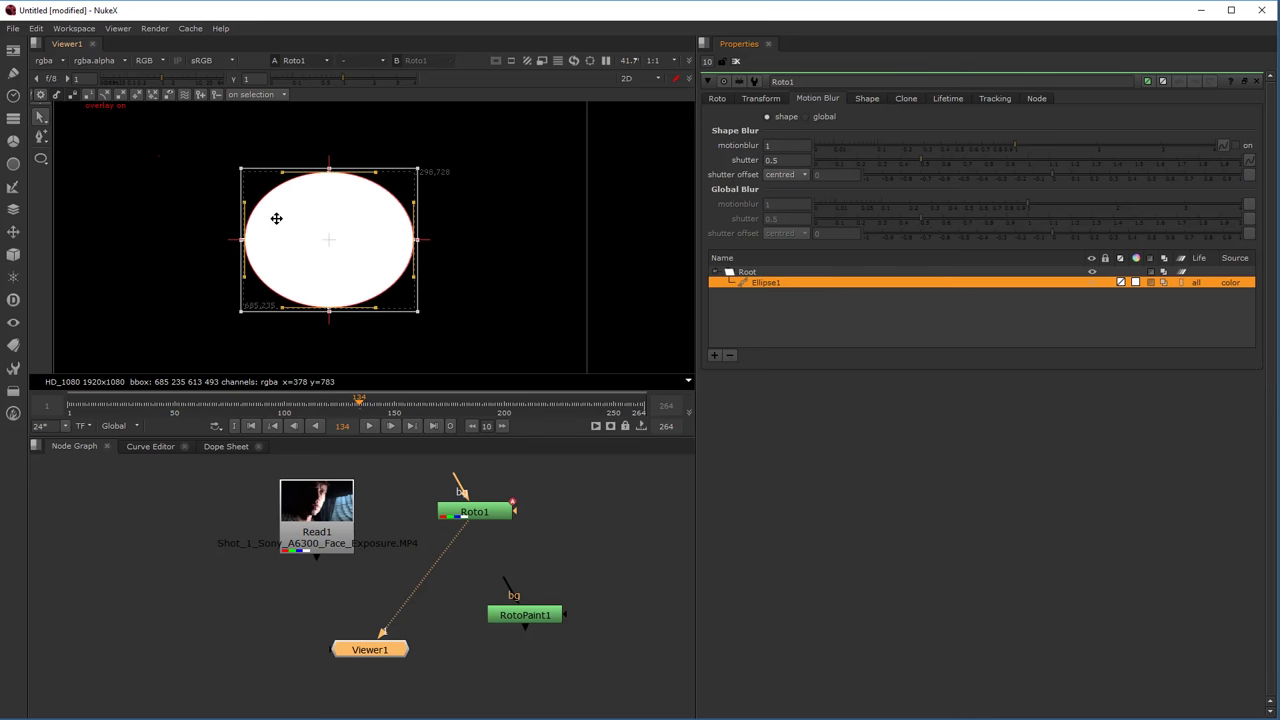
Select the ellipse and examine its animation keys in the Dope Sheet, moving the current frame from 212 to 129.
{"action": "left_click", "coordinate": [207, 258]}
{"action": "left_click_drag", "start_coordinate": [298, 404], "coordinate": [530, 406]}
{"action": "scroll", "coordinate": [384, 246], "scroll_direction": "down", "scroll_amount": 1}
{"action": "middle_click_drag", "start_coordinate": [438, 190], "coordinate": [440, 217]}
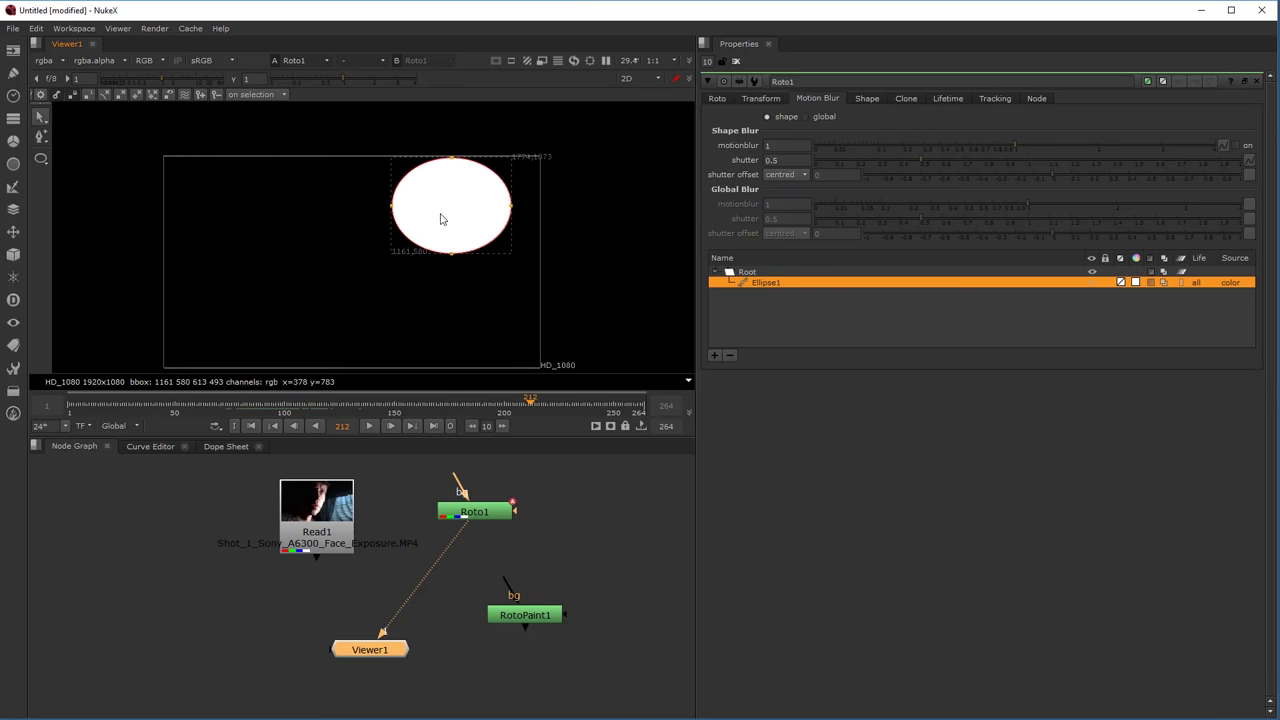
{"action": "left_click", "coordinate": [446, 182]}
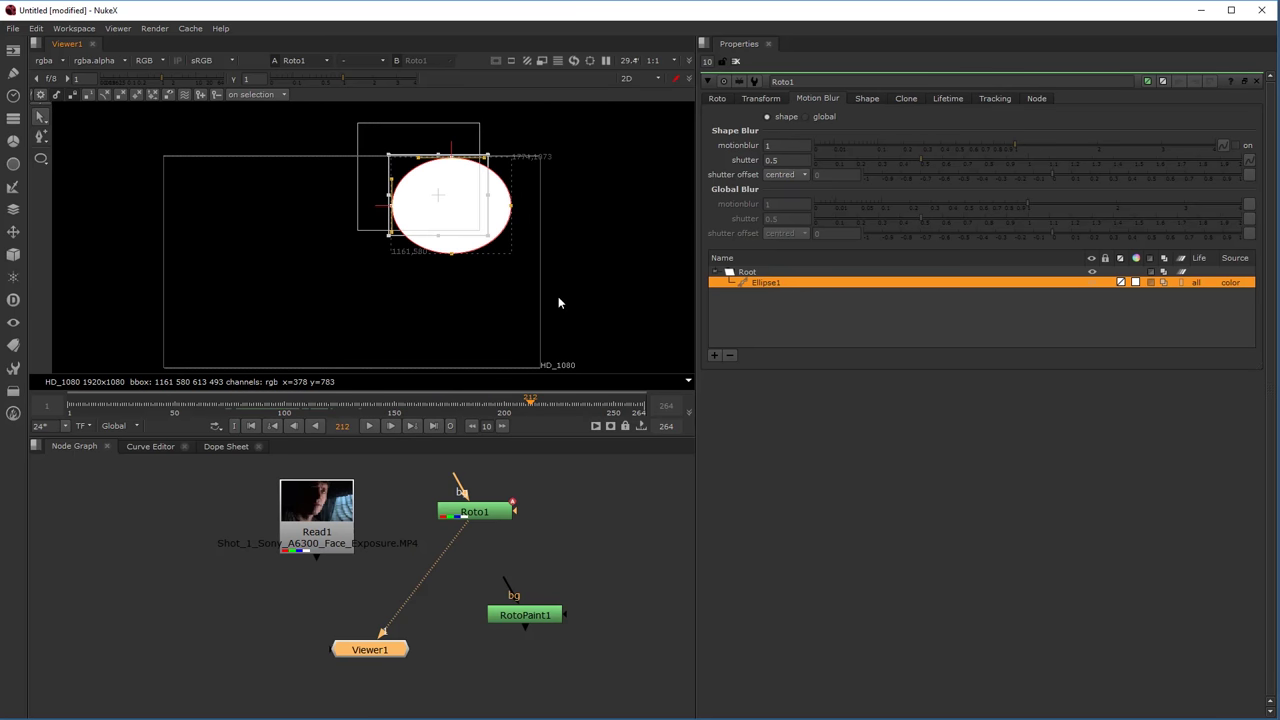
{"action": "left_click", "coordinate": [224, 447]}
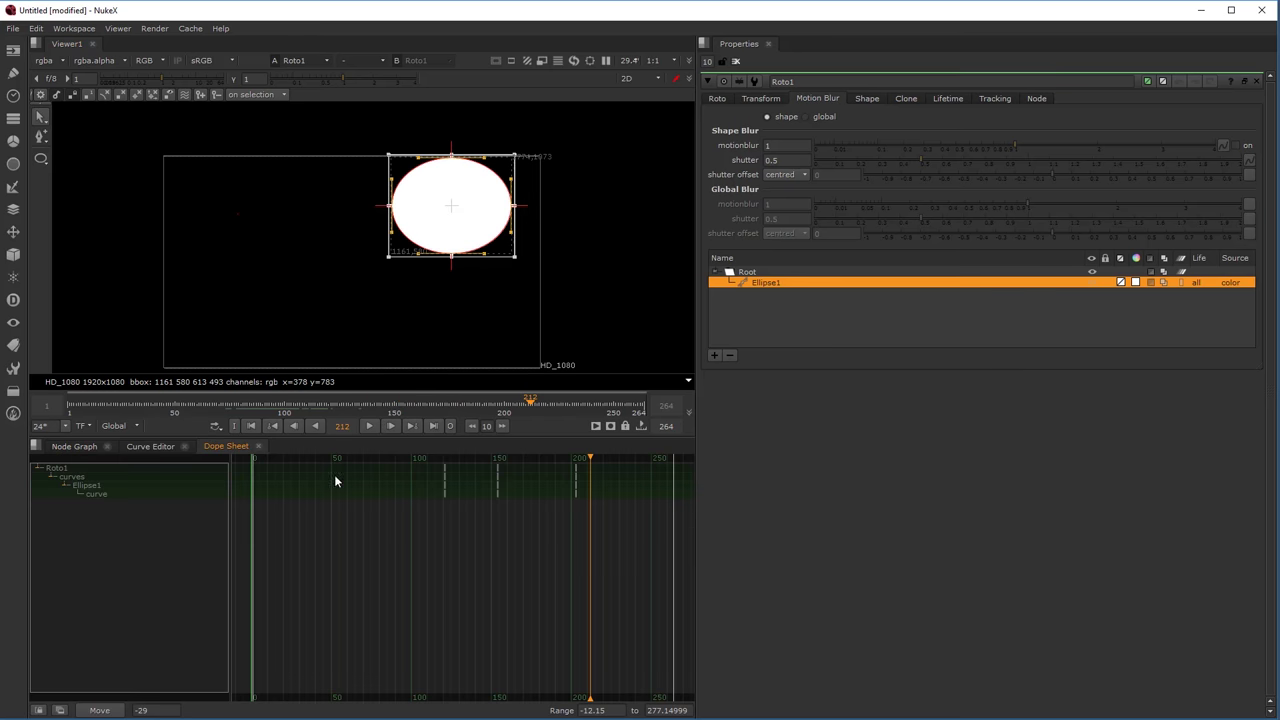
{"action": "left_click_drag", "start_coordinate": [590, 457], "coordinate": [457, 457]}
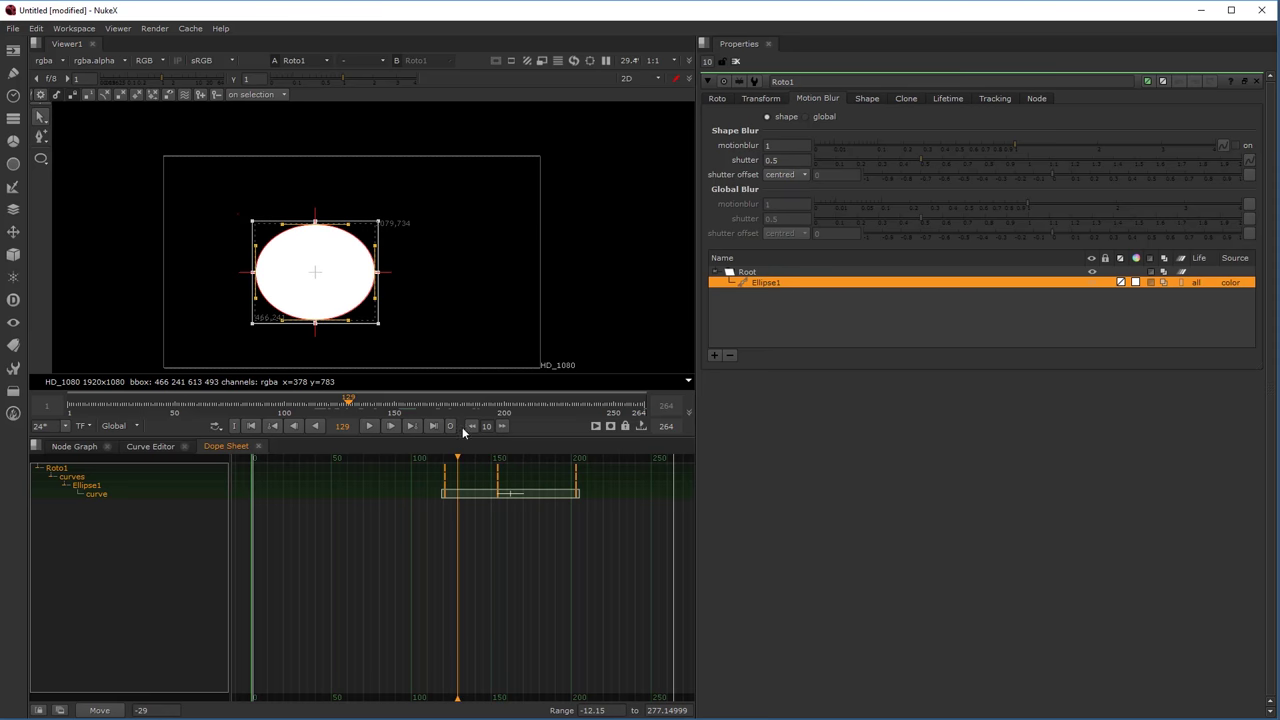
Enable ripple edit for all keyframes, move the ellipse up and left at frame 154, and check the motion through frame 178.
{"action": "left_click", "coordinate": [186, 95]}
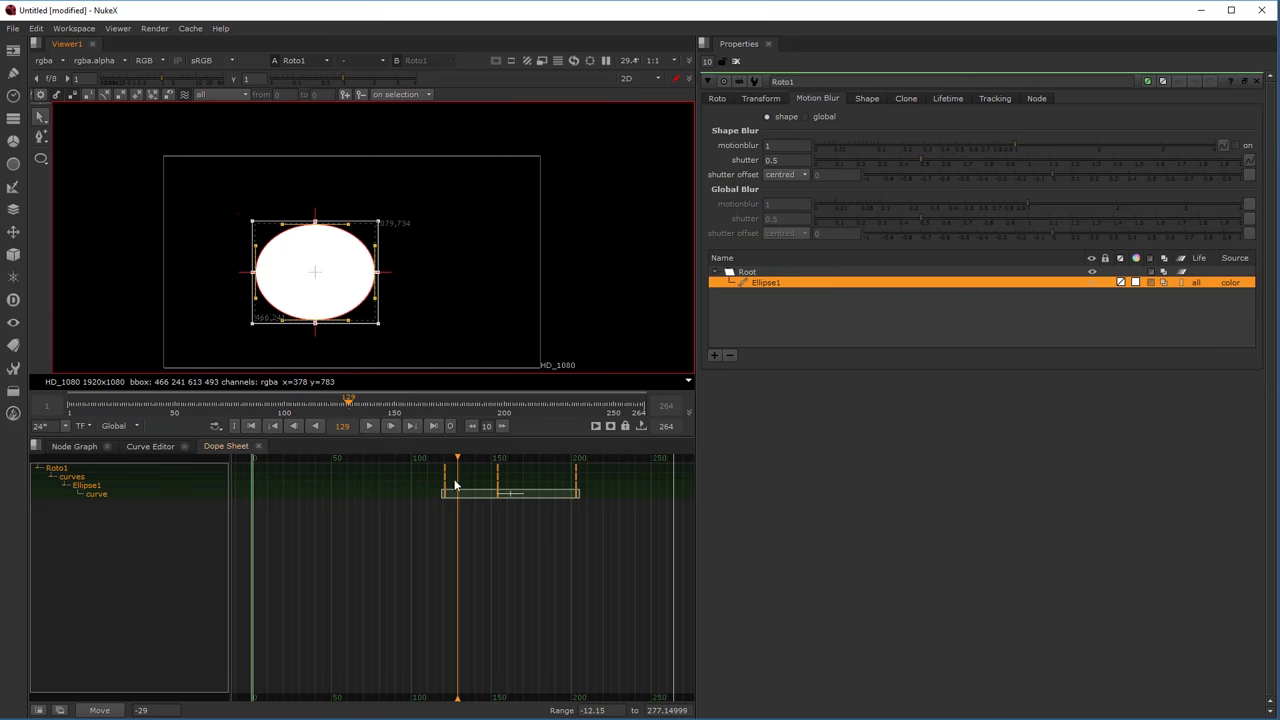
{"action": "left_click_drag", "start_coordinate": [362, 410], "coordinate": [404, 404]}
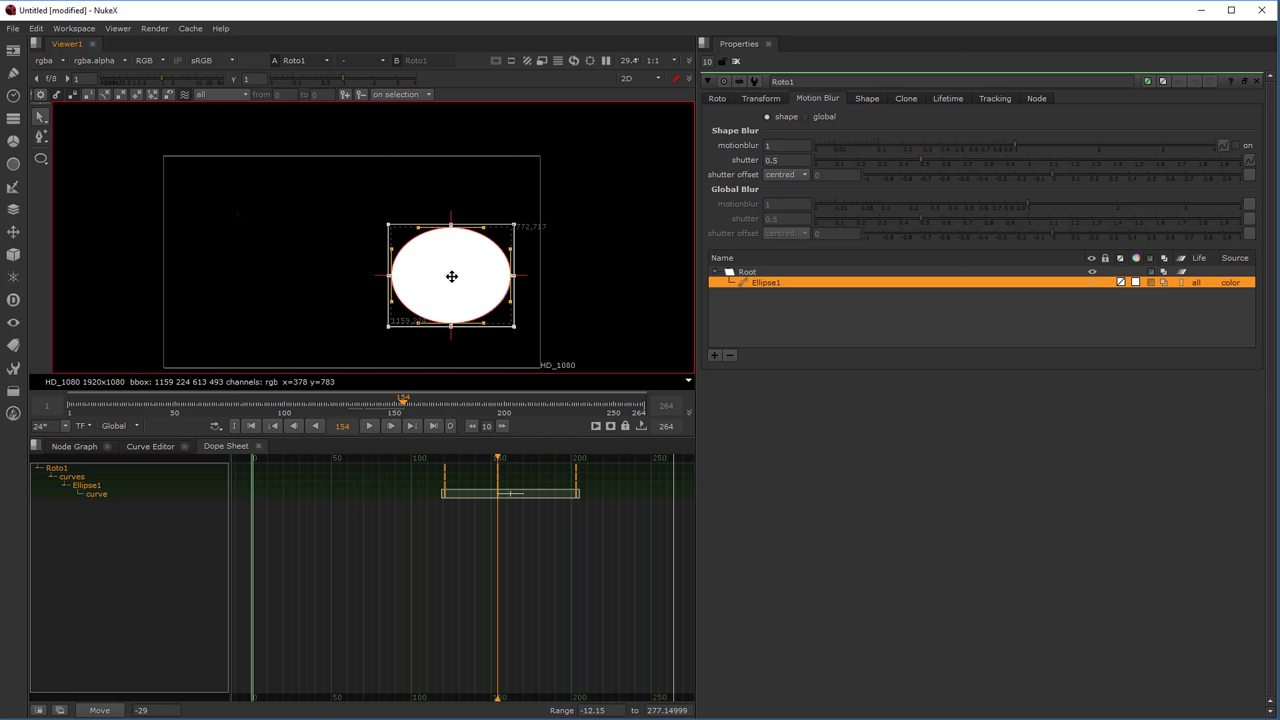
{"action": "left_click_drag", "start_coordinate": [443, 277], "coordinate": [354, 191]}
{"action": "left_click_drag", "start_coordinate": [498, 457], "coordinate": [528, 482]}
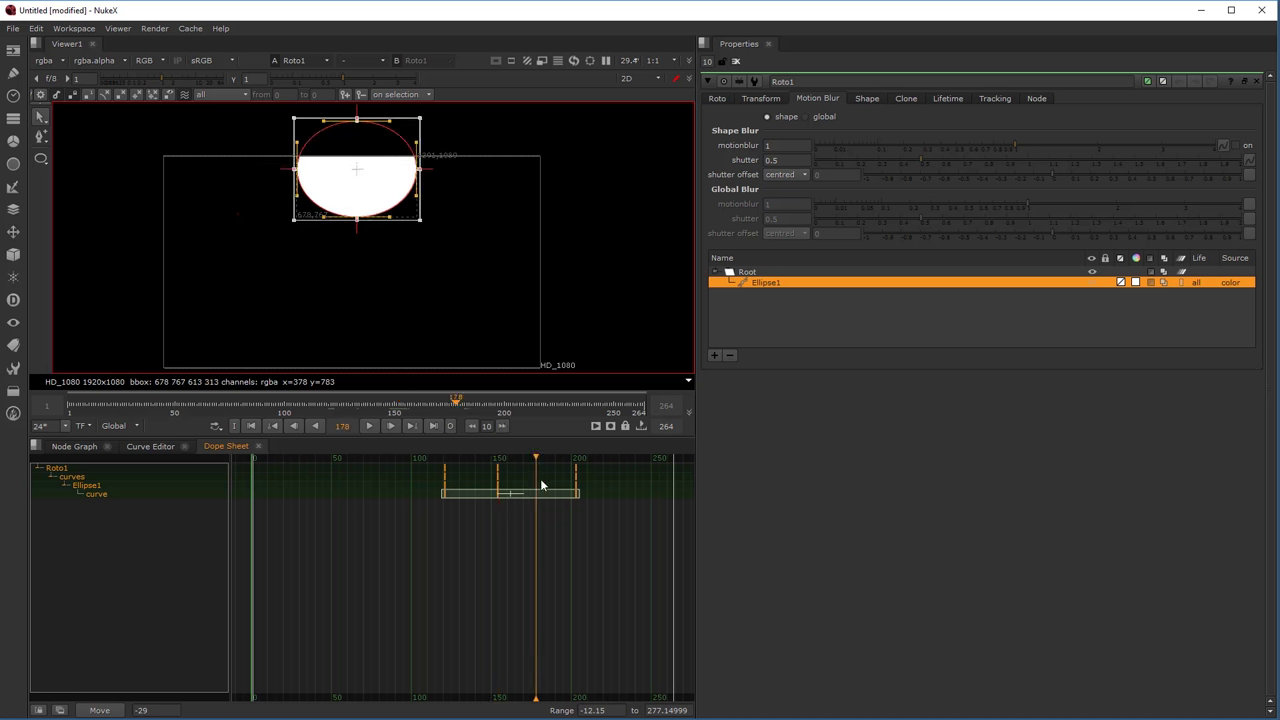
With ripple edit on, move the ellipse to the frame's lower-right area at frame 178 and delete the keyframe at frame 178.
{"action": "left_click_drag", "start_coordinate": [357, 169], "coordinate": [482, 323]}
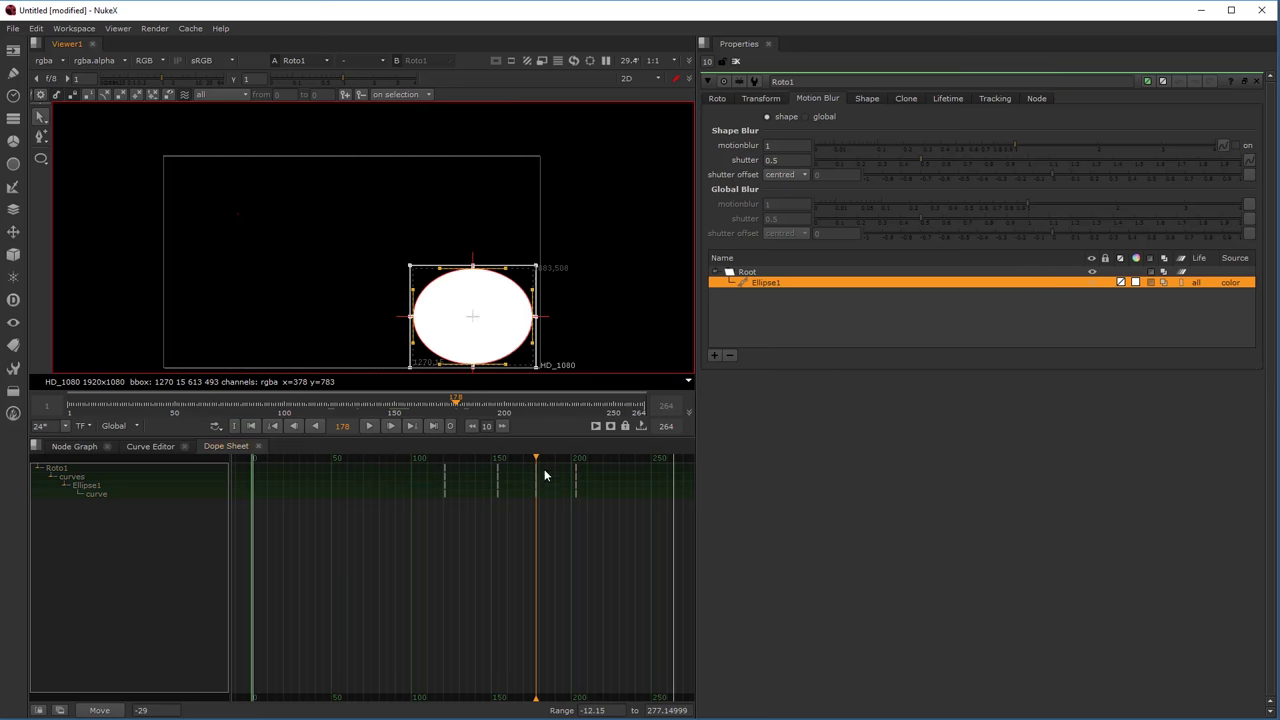
{"action": "mouse_move", "coordinate": [455, 405]}
{"action": "left_mouse_down"}
{"action": "mouse_move", "coordinate": [286, 412]}
{"action": "mouse_move", "coordinate": [522, 412]}
{"action": "mouse_move", "coordinate": [469, 415]}
{"action": "left_mouse_up"}
{"action": "left_click", "coordinate": [536, 493]}
{"action": "key", "text": "Delete"}
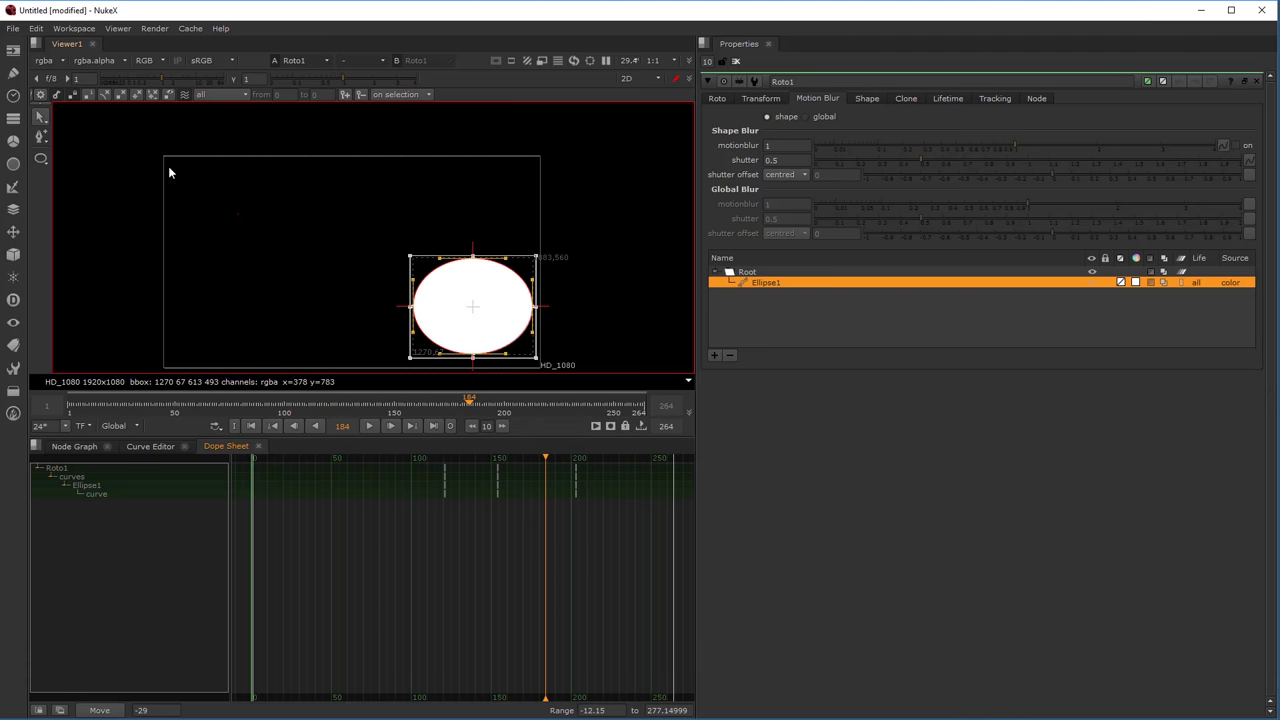
Turn ripple edit off and try moving the ellipse up and left between its last two keyframes.
{"action": "left_click", "coordinate": [185, 94]}
{"action": "left_click_drag", "start_coordinate": [470, 406], "coordinate": [463, 408]}
{"action": "left_click_drag", "start_coordinate": [474, 314], "coordinate": [391, 248]}
{"action": "left_click_drag", "start_coordinate": [499, 457], "coordinate": [529, 458]}
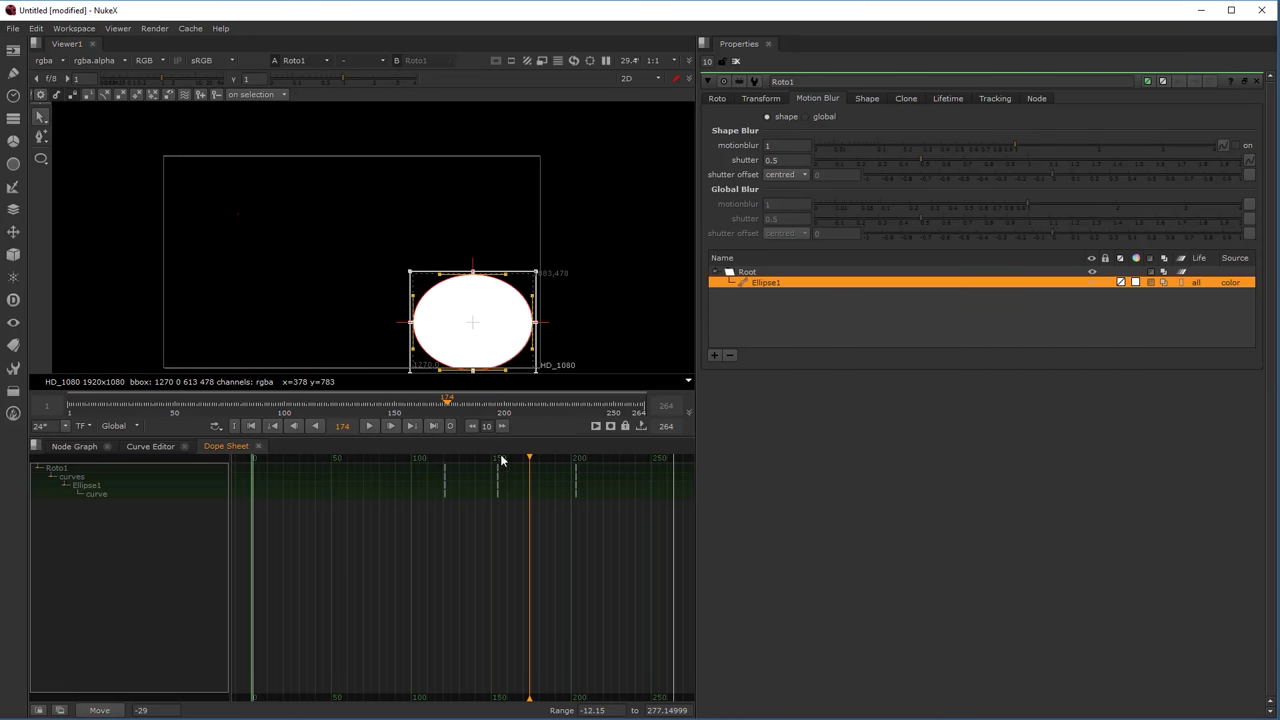
At frame 154, move the ellipse to the middle of the image with ripple edit on, and turn ripple edit off.
{"action": "left_click", "coordinate": [497, 458]}
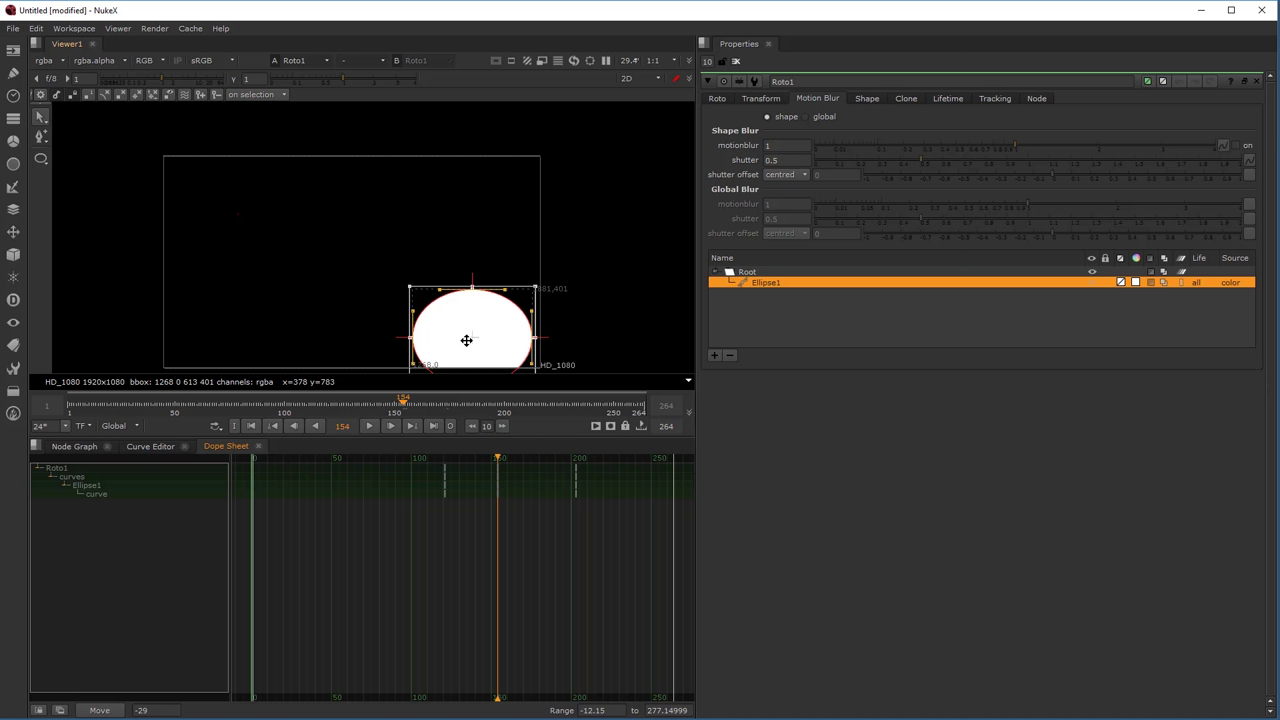
{"action": "left_click", "coordinate": [185, 95]}
{"action": "left_click_drag", "start_coordinate": [474, 337], "coordinate": [358, 277]}
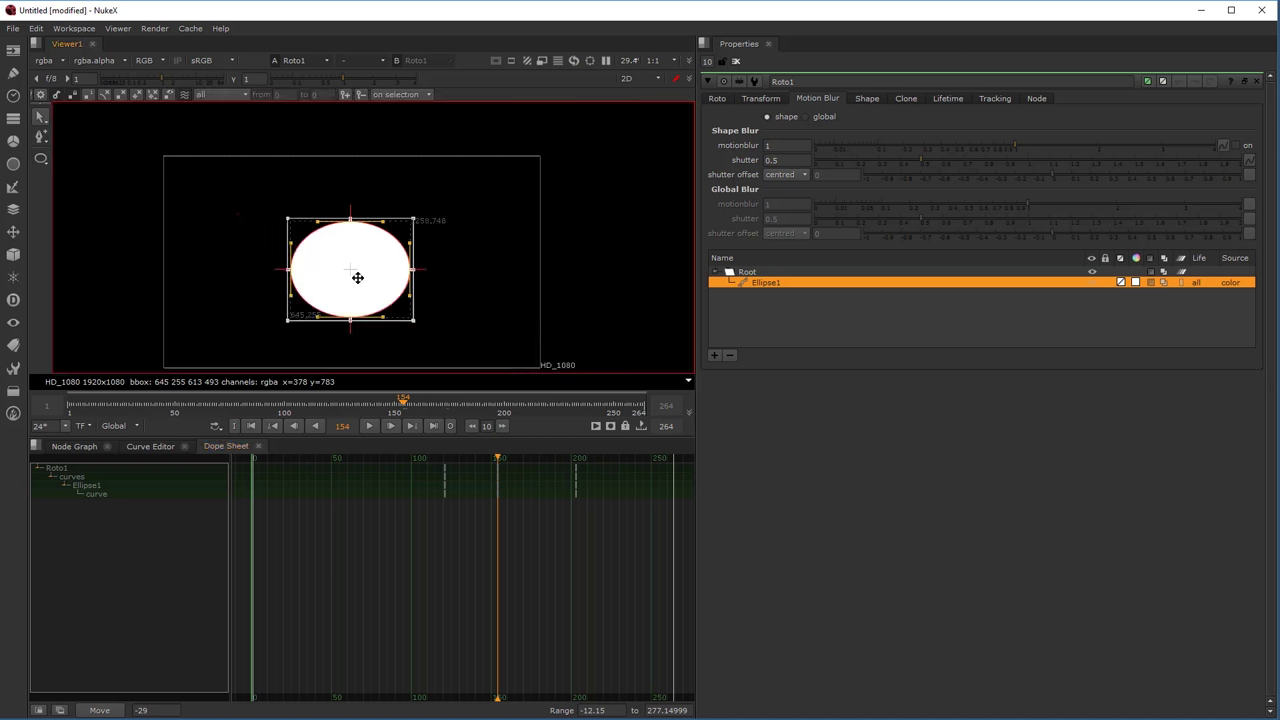
{"action": "left_click", "coordinate": [185, 96]}
Move all the ellipse's keyframes in the Dope Sheet about 84 frames earlier and check the retimed motion.
{"action": "mouse_move", "coordinate": [396, 405]}
{"action": "left_mouse_down"}
{"action": "mouse_move", "coordinate": [363, 405]}
{"action": "mouse_move", "coordinate": [394, 405]}
{"action": "left_mouse_up"}
{"action": "left_click_drag", "start_coordinate": [426, 528], "coordinate": [608, 455]}
{"action": "left_click_drag", "start_coordinate": [511, 492], "coordinate": [377, 490]}
{"action": "left_click", "coordinate": [336, 461]}
{"action": "left_click_drag", "start_coordinate": [318, 461], "coordinate": [385, 459]}
Move the ellipse's last keyframe 10 frames earlier, to frame 109, and check the motion up to frame 82.
{"action": "left_click", "coordinate": [450, 500]}
{"action": "mouse_move", "coordinate": [449, 493]}
{"action": "left_mouse_down"}
{"action": "mouse_move", "coordinate": [486, 493]}
{"action": "mouse_move", "coordinate": [435, 492]}
{"action": "left_mouse_up"}
{"action": "left_click_drag", "start_coordinate": [323, 458], "coordinate": [383, 460]}
Try pulling a feather outward from the ellipse's right point at frame 82 with ripple edit off.
{"action": "left_click", "coordinate": [456, 318]}
{"action": "left_click", "coordinate": [412, 264]}
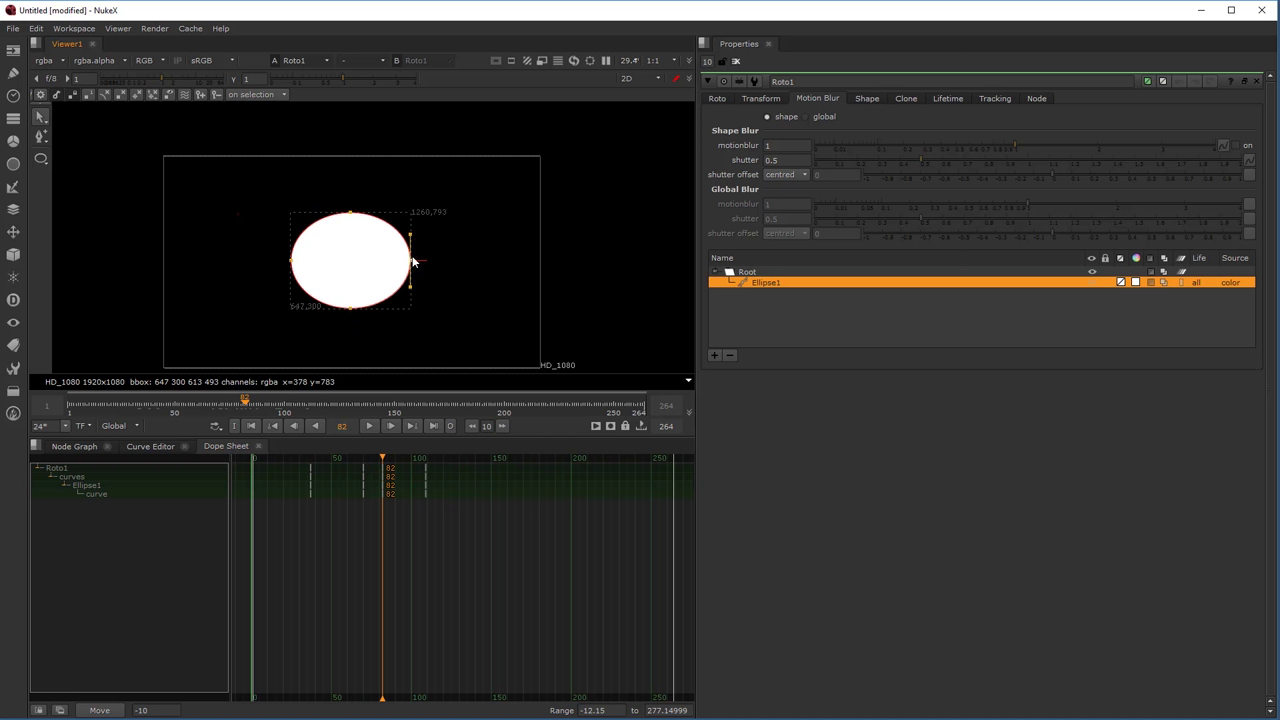
{"action": "left_click_drag", "start_coordinate": [413, 265], "coordinate": [424, 270], "text": "ctrl"}
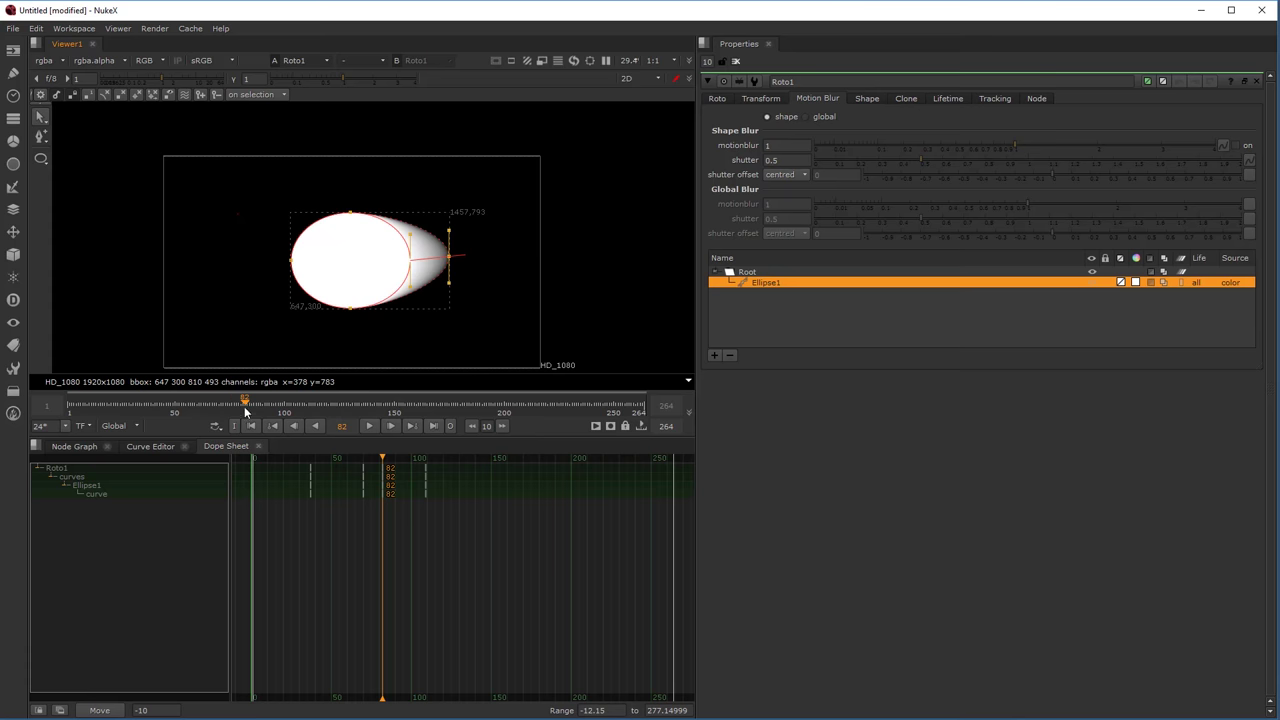
{"action": "mouse_move", "coordinate": [246, 412]}
{"action": "left_mouse_down"}
{"action": "mouse_move", "coordinate": [167, 408]}
{"action": "mouse_move", "coordinate": [310, 408]}
{"action": "mouse_move", "coordinate": [223, 408]}
{"action": "left_mouse_up"}
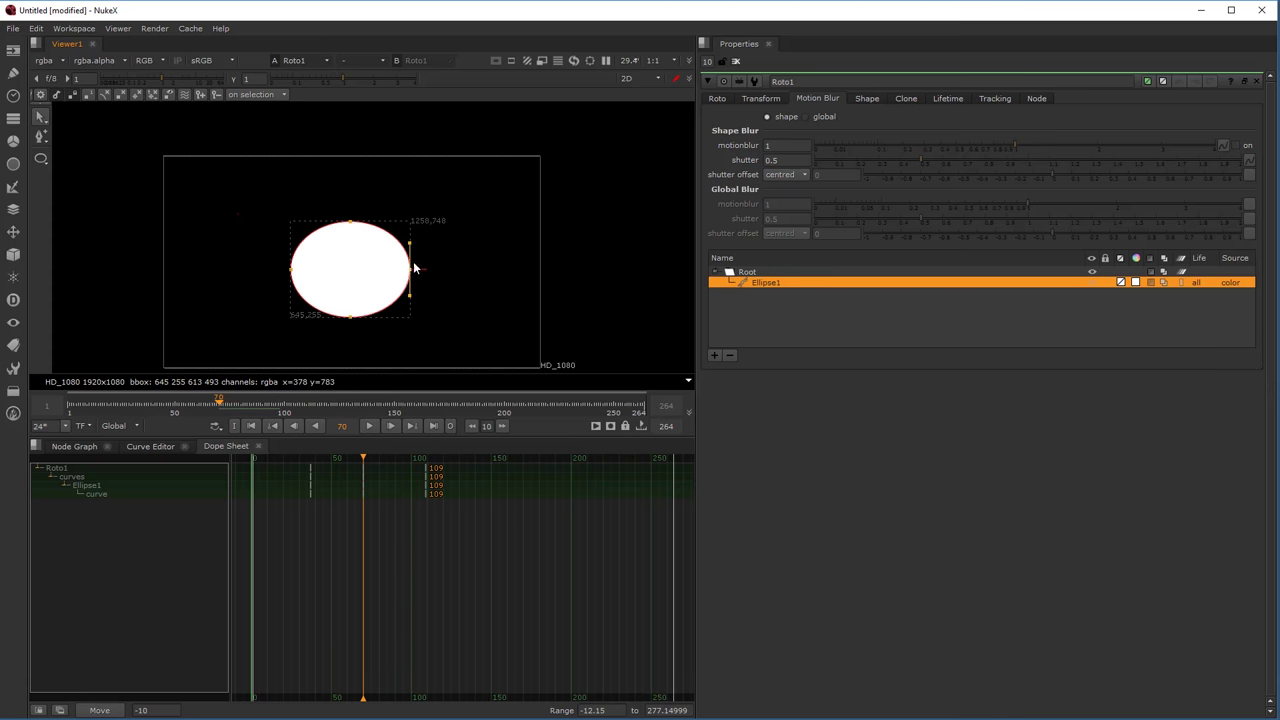
Enable ripple edit and pull a feather outward from the ellipse's right point at frame 70.
{"action": "left_click", "coordinate": [192, 97]}
{"action": "left_click", "coordinate": [410, 270]}
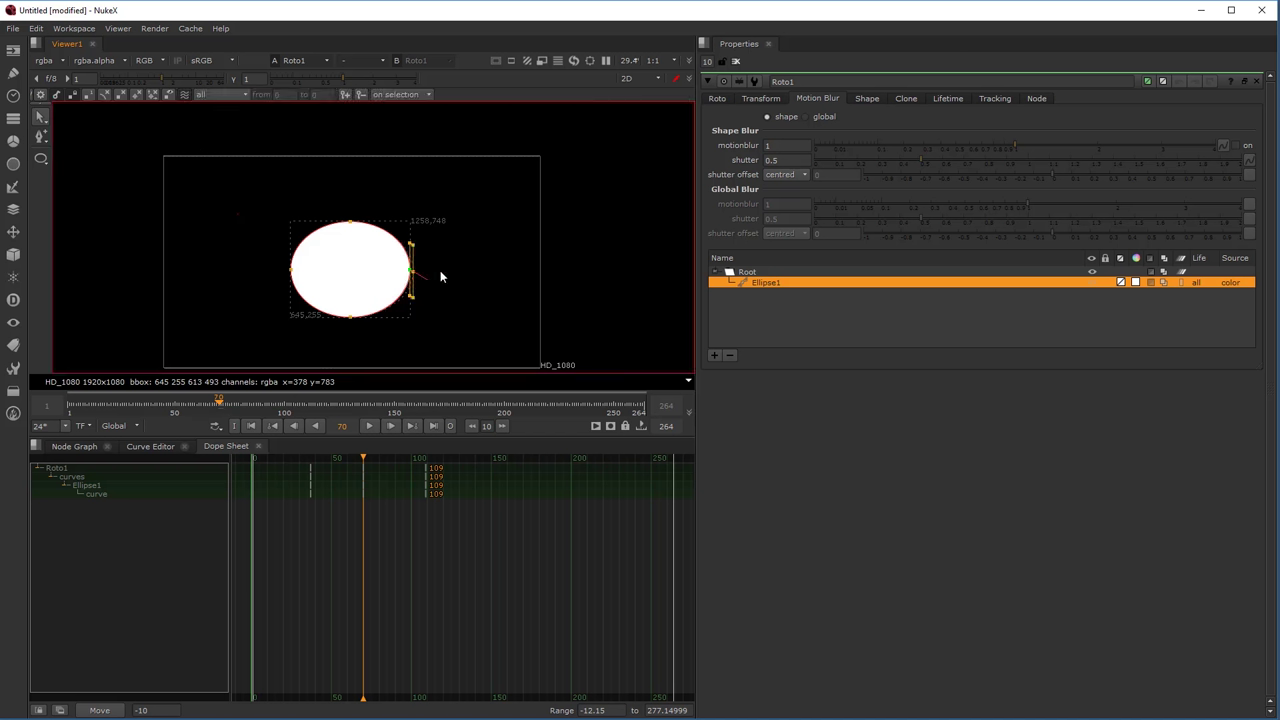
{"action": "left_click_drag", "start_coordinate": [443, 270], "coordinate": [448, 270]}
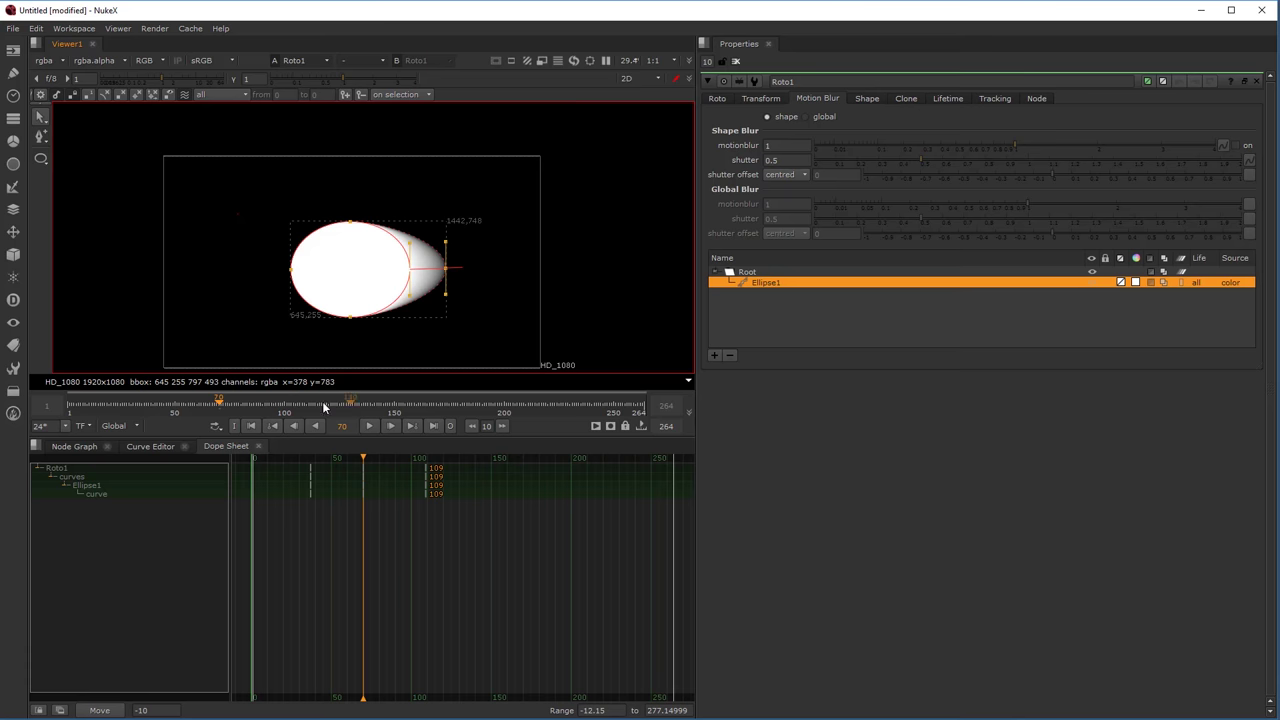
With ripple edit on, pull the ellipse's left point outward at frame 89 and check the shape around frames 92 to 95.
{"action": "left_click_drag", "start_coordinate": [214, 409], "coordinate": [260, 405]}
{"action": "left_click_drag", "start_coordinate": [294, 258], "coordinate": [285, 275]}
{"action": "mouse_move", "coordinate": [256, 406]}
{"action": "left_mouse_down"}
{"action": "mouse_move", "coordinate": [203, 406]}
{"action": "mouse_move", "coordinate": [300, 406]}
{"action": "mouse_move", "coordinate": [221, 406]}
{"action": "mouse_move", "coordinate": [276, 416]}
{"action": "left_mouse_up"}
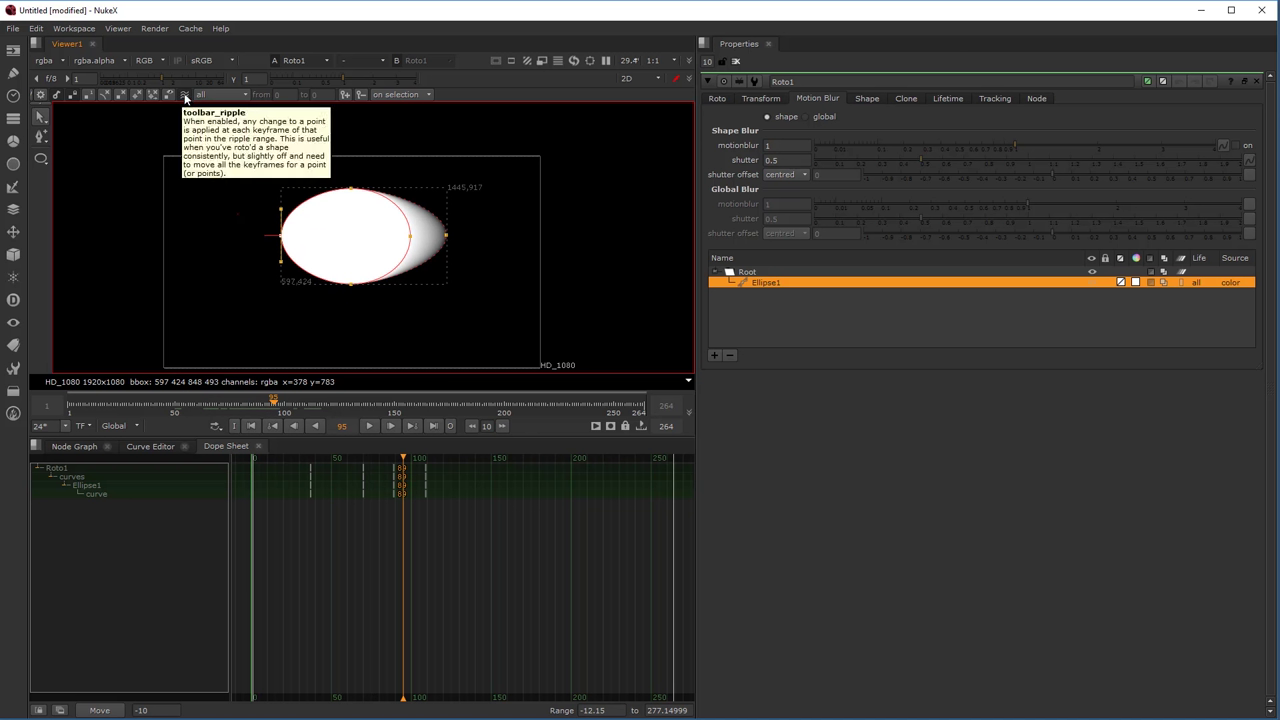
{"action": "mouse_move", "coordinate": [276, 413]}
{"action": "left_mouse_down"}
{"action": "mouse_move", "coordinate": [241, 426]}
{"action": "mouse_move", "coordinate": [268, 424]}
{"action": "left_mouse_up"}
Limit ripple edit to the range from start to frame 70.
{"action": "left_click", "coordinate": [186, 94]}
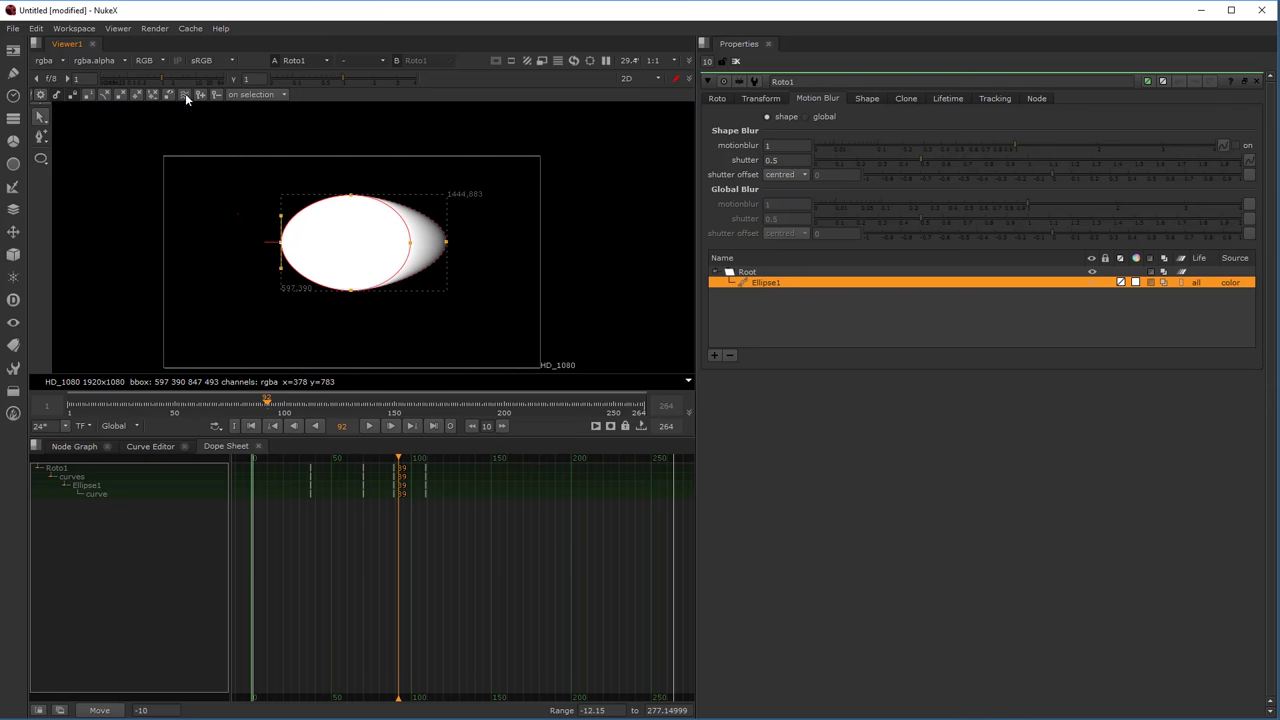
{"action": "left_click", "coordinate": [186, 94]}
{"action": "left_click", "coordinate": [208, 95]}
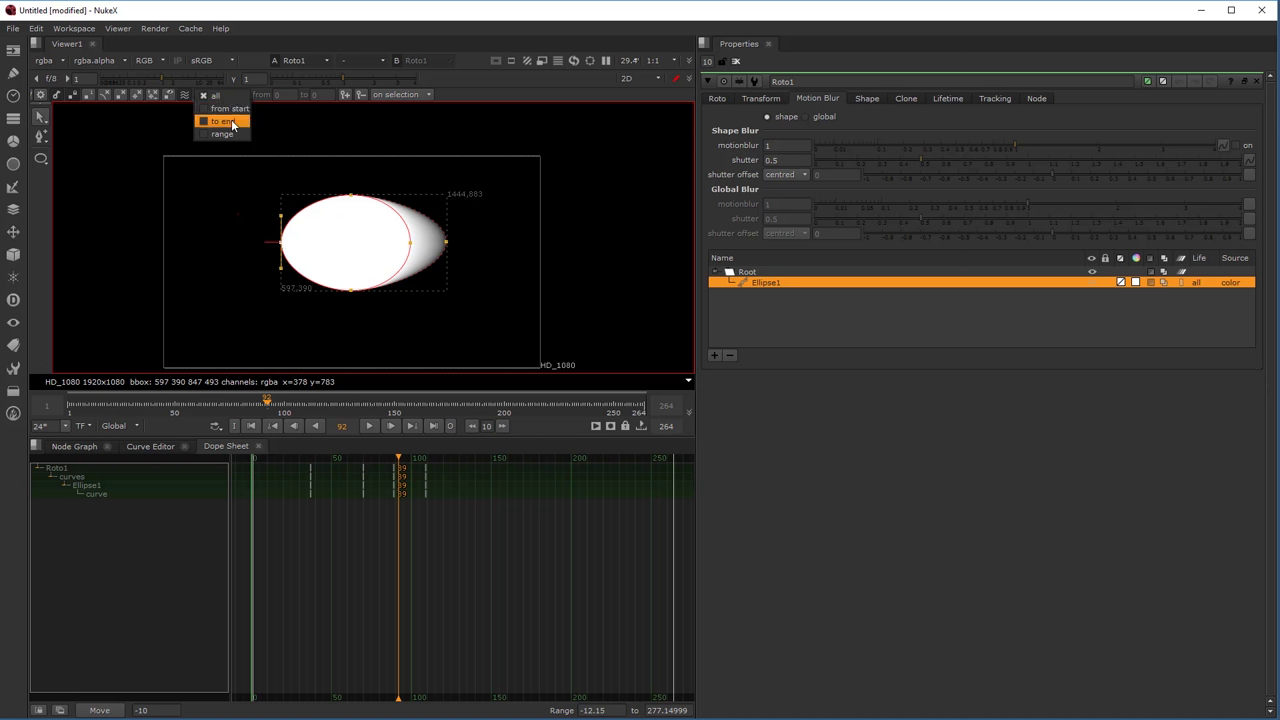
{"action": "left_click", "coordinate": [266, 419]}
{"action": "left_click_drag", "start_coordinate": [267, 404], "coordinate": [220, 414]}
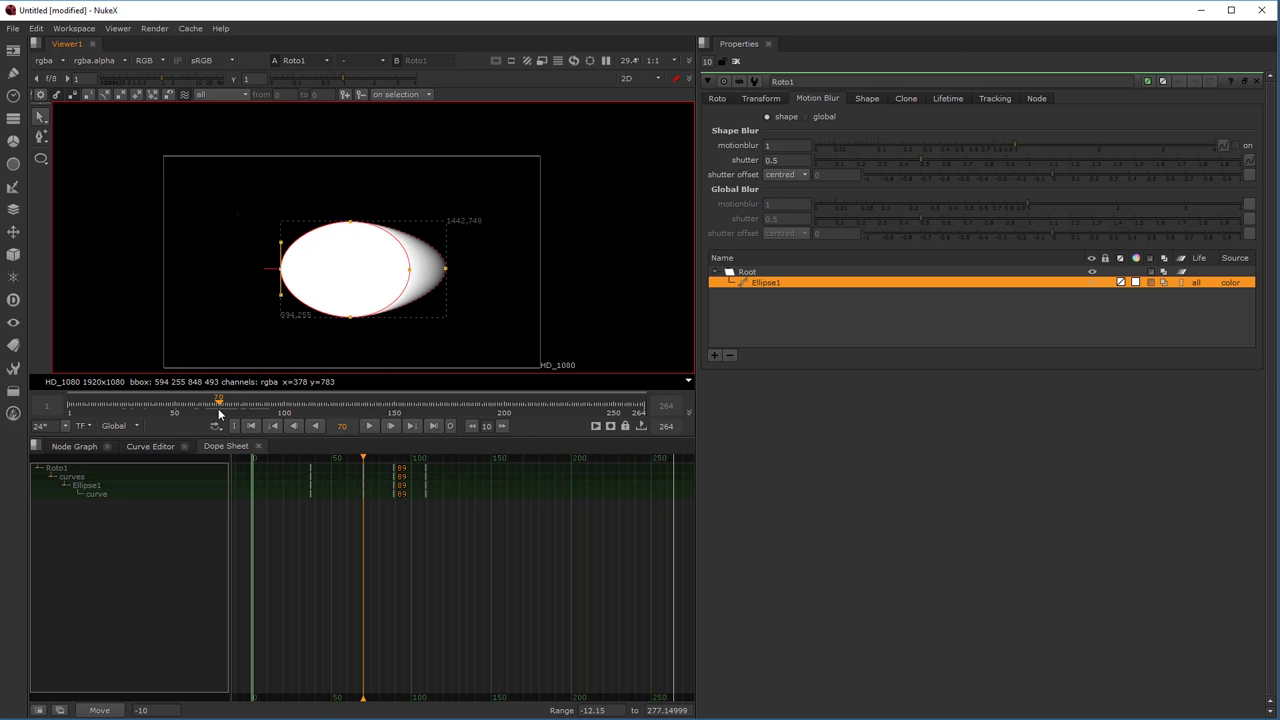
{"action": "left_click", "coordinate": [213, 93]}
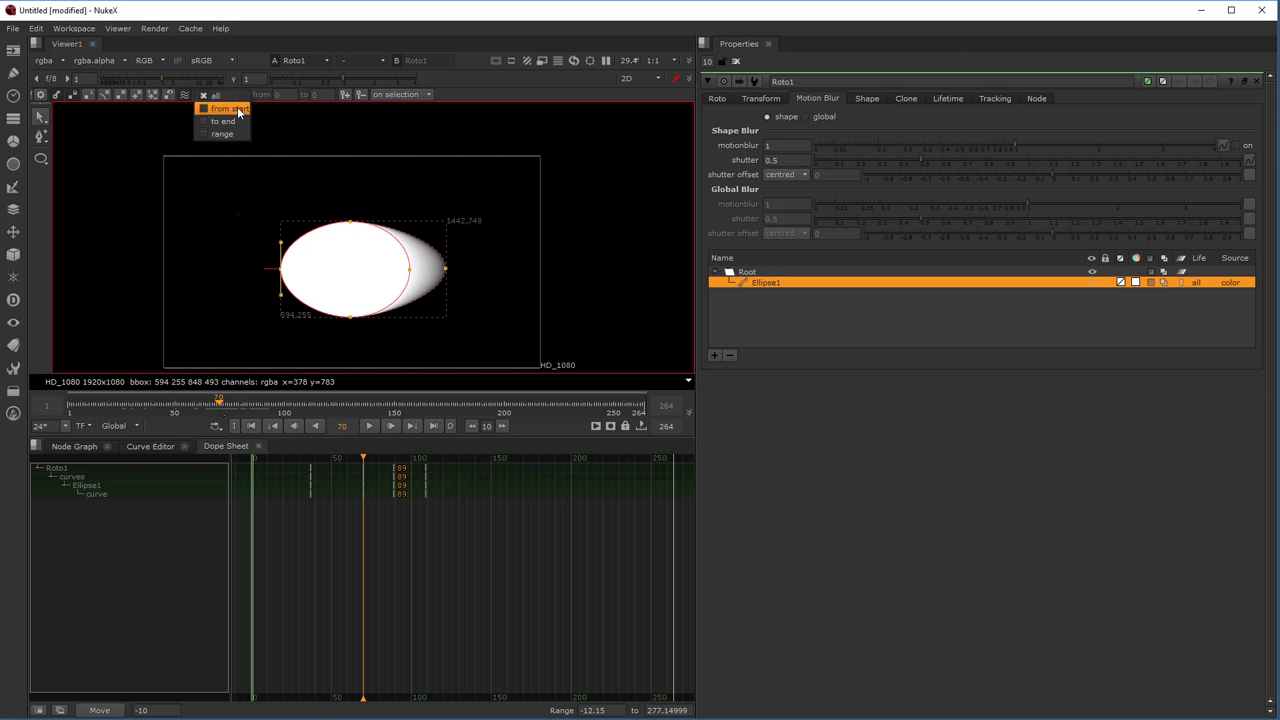
{"action": "left_click", "coordinate": [238, 110]}
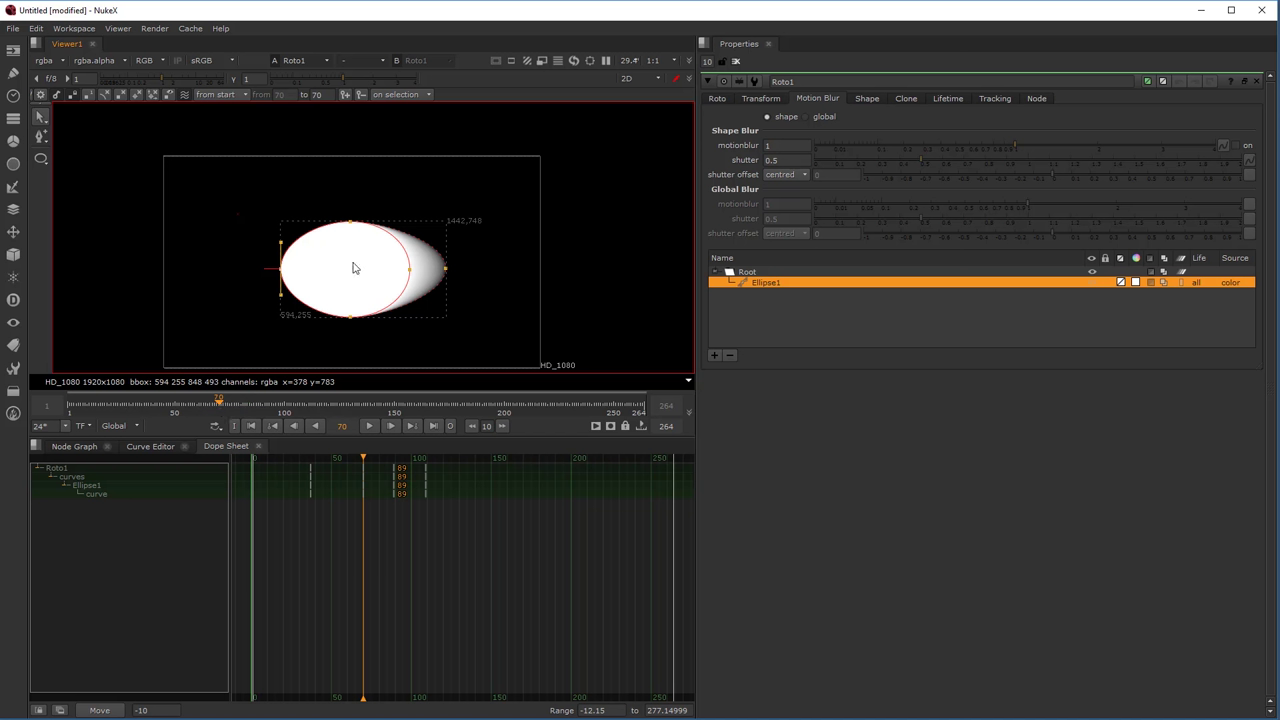
Move all the ellipse's points slightly down at frame 70, check the ripple on earlier frames, and turn ripple edit off.
{"action": "left_click_drag", "start_coordinate": [241, 201], "coordinate": [514, 362]}
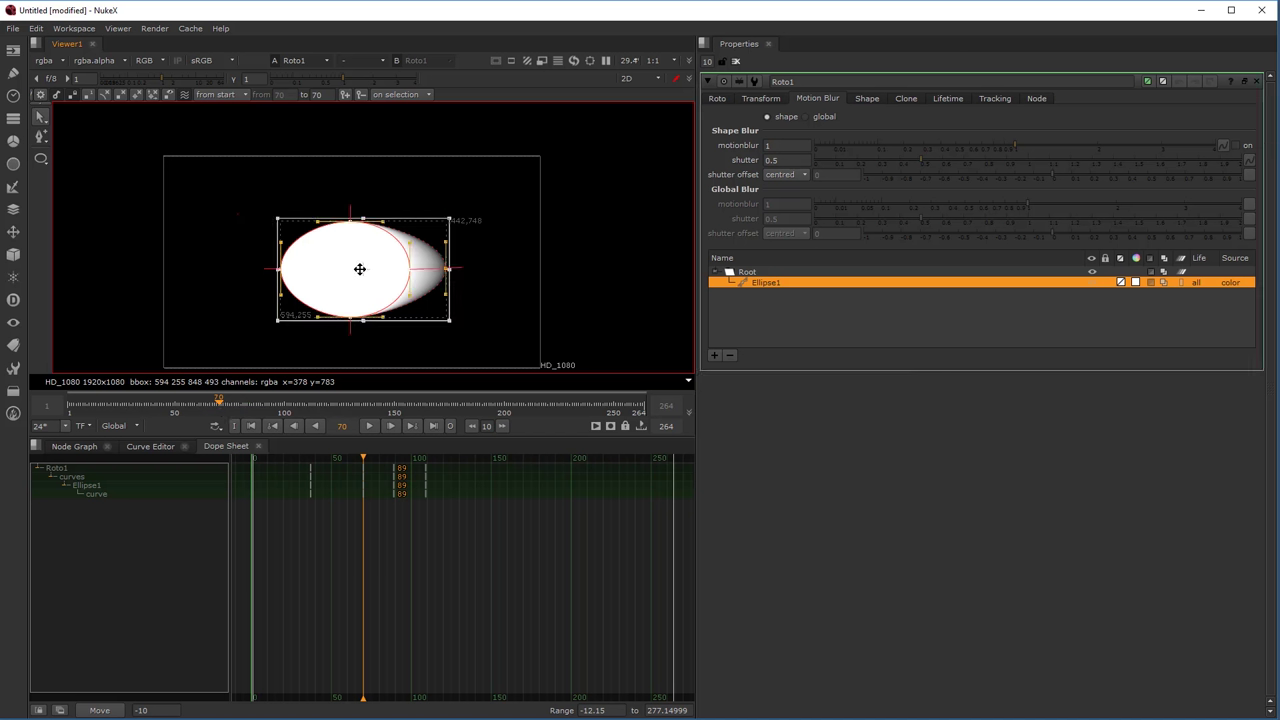
{"action": "left_click_drag", "start_coordinate": [360, 270], "coordinate": [359, 291]}
{"action": "mouse_move", "coordinate": [362, 457]}
{"action": "left_mouse_down"}
{"action": "mouse_move", "coordinate": [314, 457]}
{"action": "mouse_move", "coordinate": [420, 457]}
{"action": "mouse_move", "coordinate": [322, 457]}
{"action": "left_mouse_up"}
{"action": "left_click", "coordinate": [186, 94]}
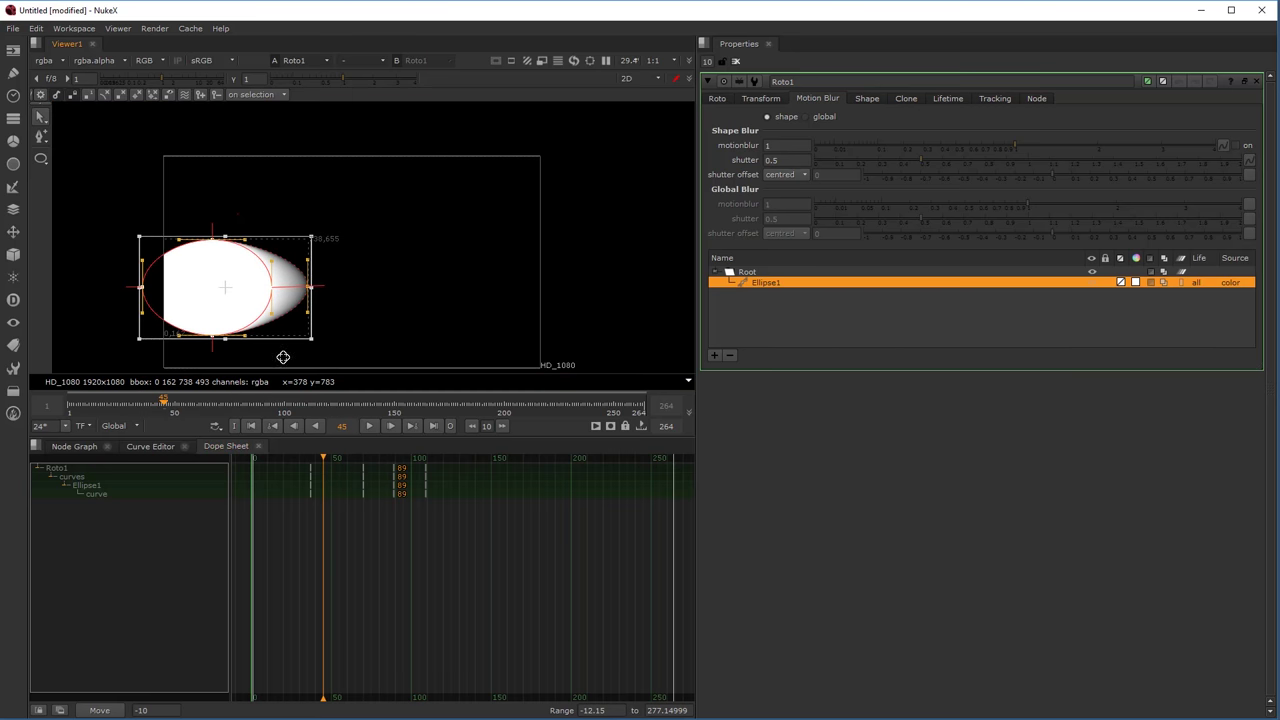
{"action": "mouse_move", "coordinate": [338, 458]}
{"action": "left_mouse_down"}
{"action": "mouse_move", "coordinate": [400, 457]}
{"action": "mouse_move", "coordinate": [379, 460]}
{"action": "left_mouse_up"}
Delete the Roto1 node from the node graph.
{"action": "left_click", "coordinate": [68, 447]}
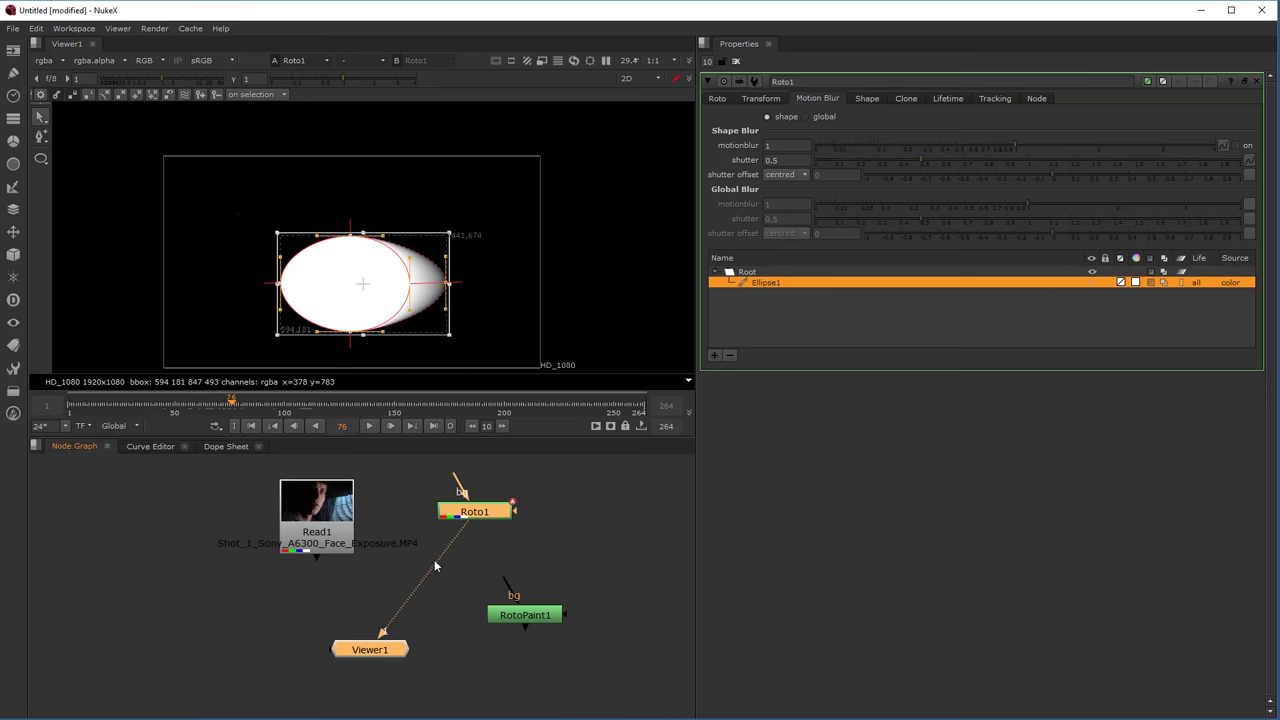
{"action": "left_click_drag", "start_coordinate": [477, 515], "coordinate": [465, 548]}
{"action": "left_click", "coordinate": [465, 512]}
{"action": "left_click", "coordinate": [454, 541]}
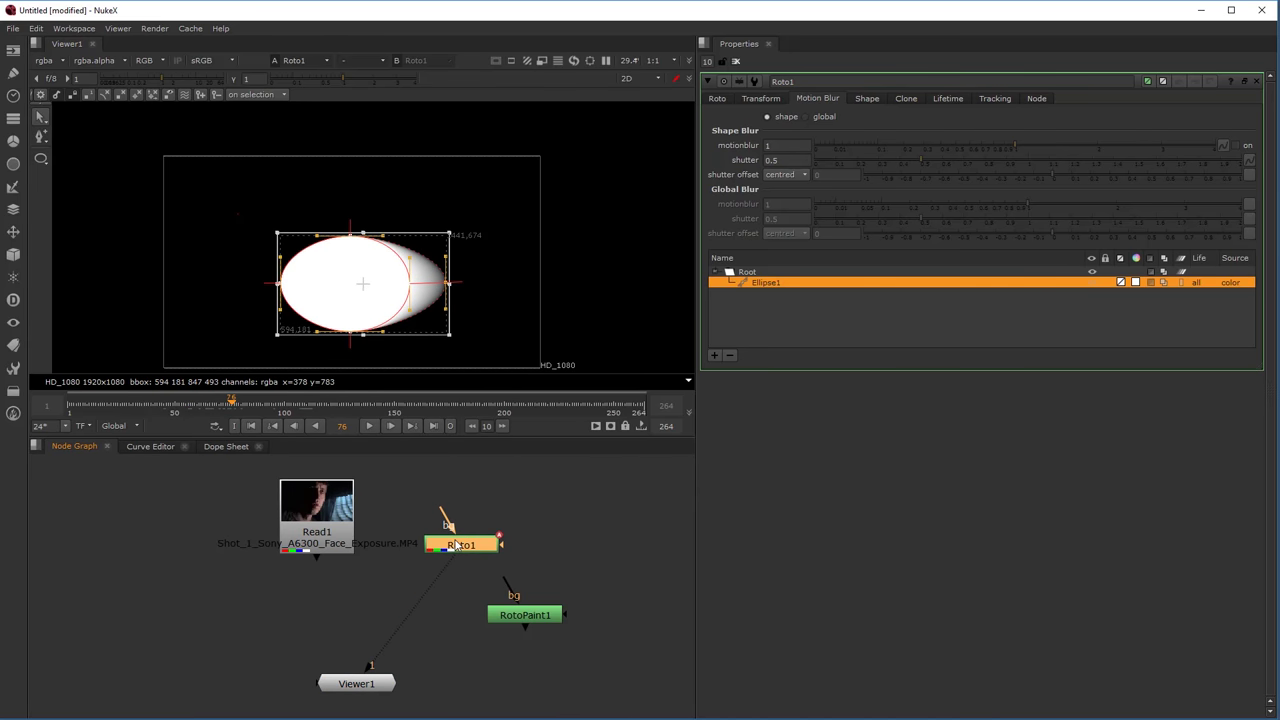
{"action": "key", "text": "Delete"}
Create a new Roto node in the empty space below Read1.
{"action": "left_click", "coordinate": [323, 526]}
{"action": "left_click", "coordinate": [395, 638]}
{"action": "key", "text": "Tab"}
{"action": "type", "text": "ro"}
{"action": "left_click", "coordinate": [374, 631]}
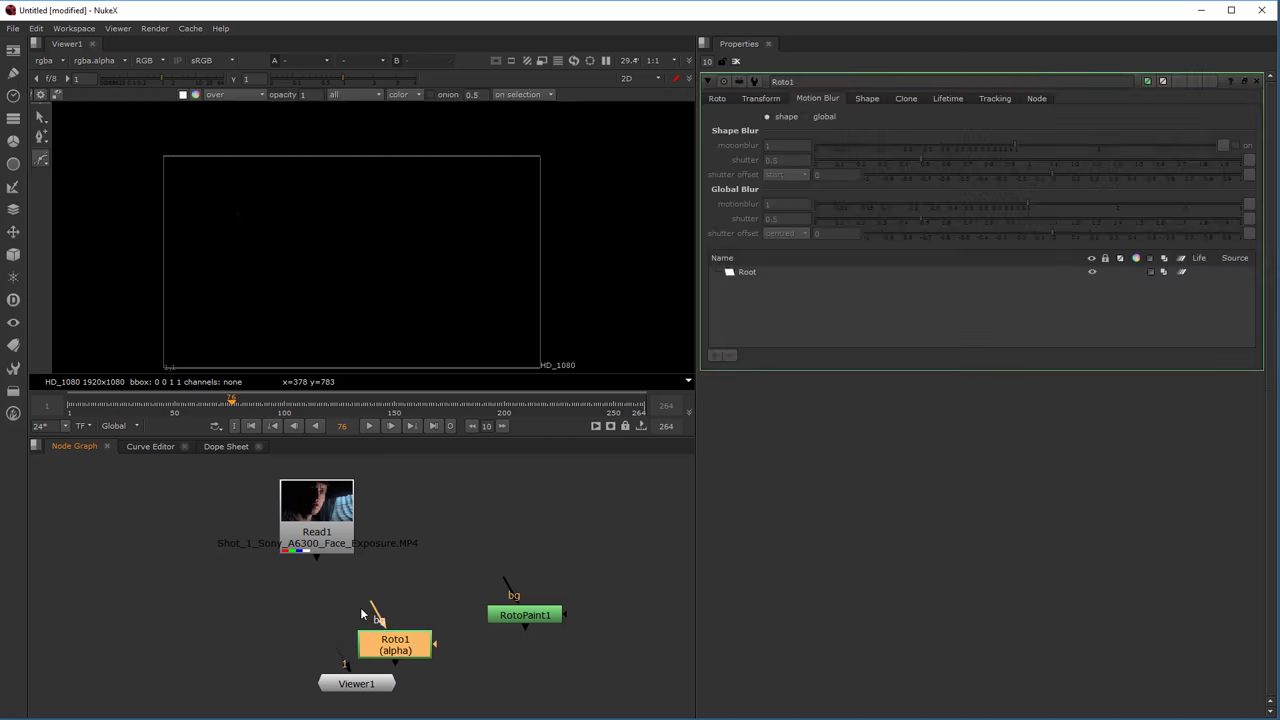
Connect the new Roto node's bg input to Read1, place it directly below Read1, and show it in Viewer1.
{"action": "left_click_drag", "start_coordinate": [371, 608], "coordinate": [324, 518]}
{"action": "left_click_drag", "start_coordinate": [393, 641], "coordinate": [313, 626]}
{"action": "key", "text": "1"}
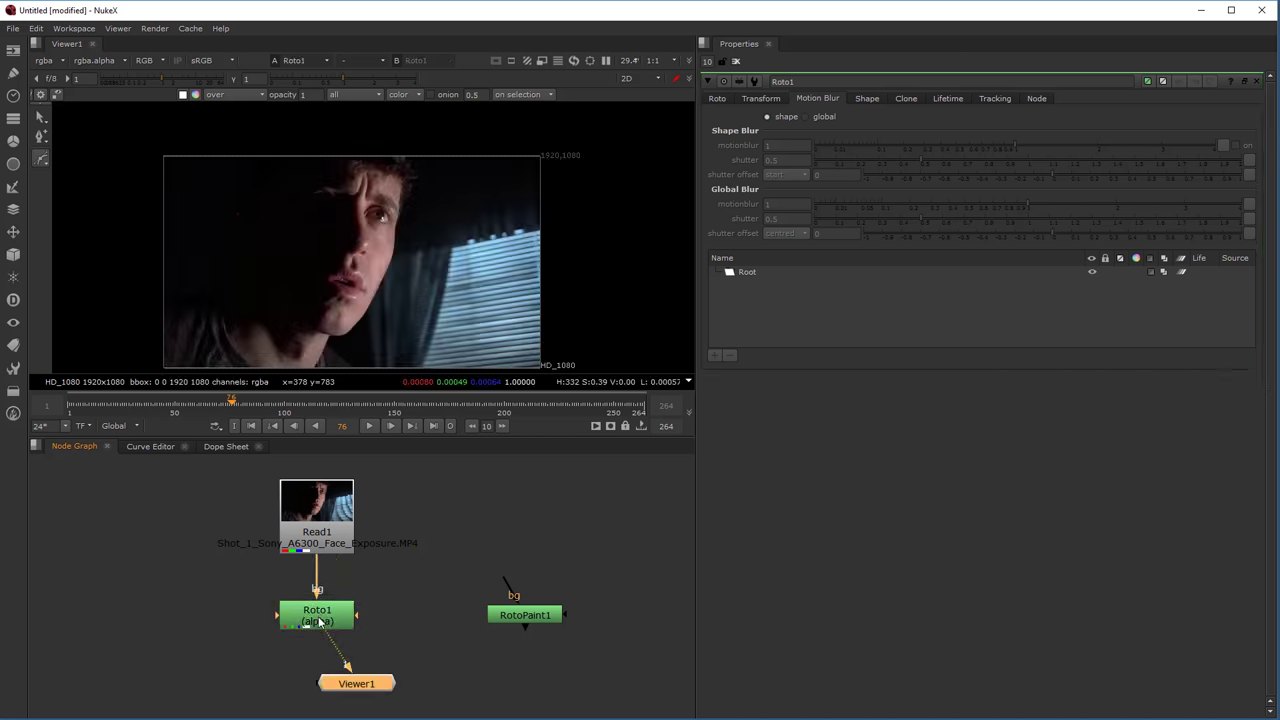
{"action": "left_click", "coordinate": [323, 620]}
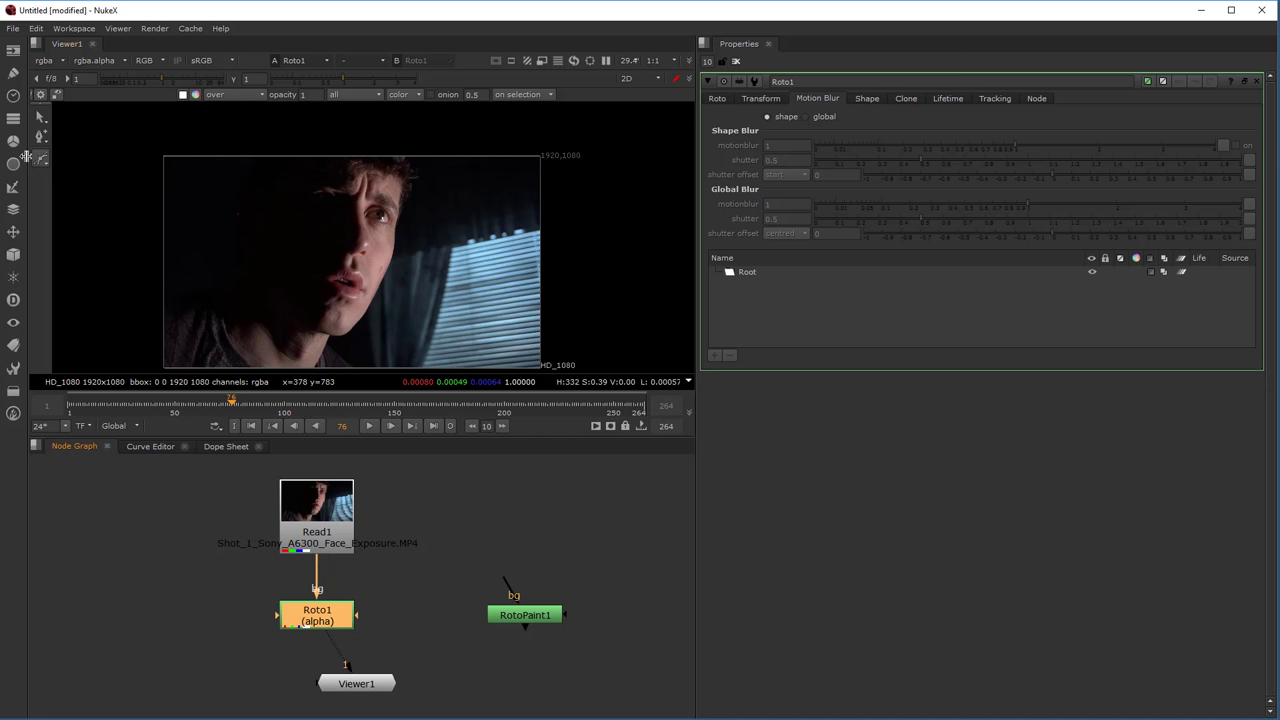
Start a Bezier shape with two smooth points along the crease above the man's lit eye at frame 76.
{"action": "scroll", "coordinate": [330, 212], "scroll_direction": "up", "scroll_amount": 5}
{"action": "scroll", "coordinate": [393, 237], "scroll_direction": "down", "scroll_amount": 4}
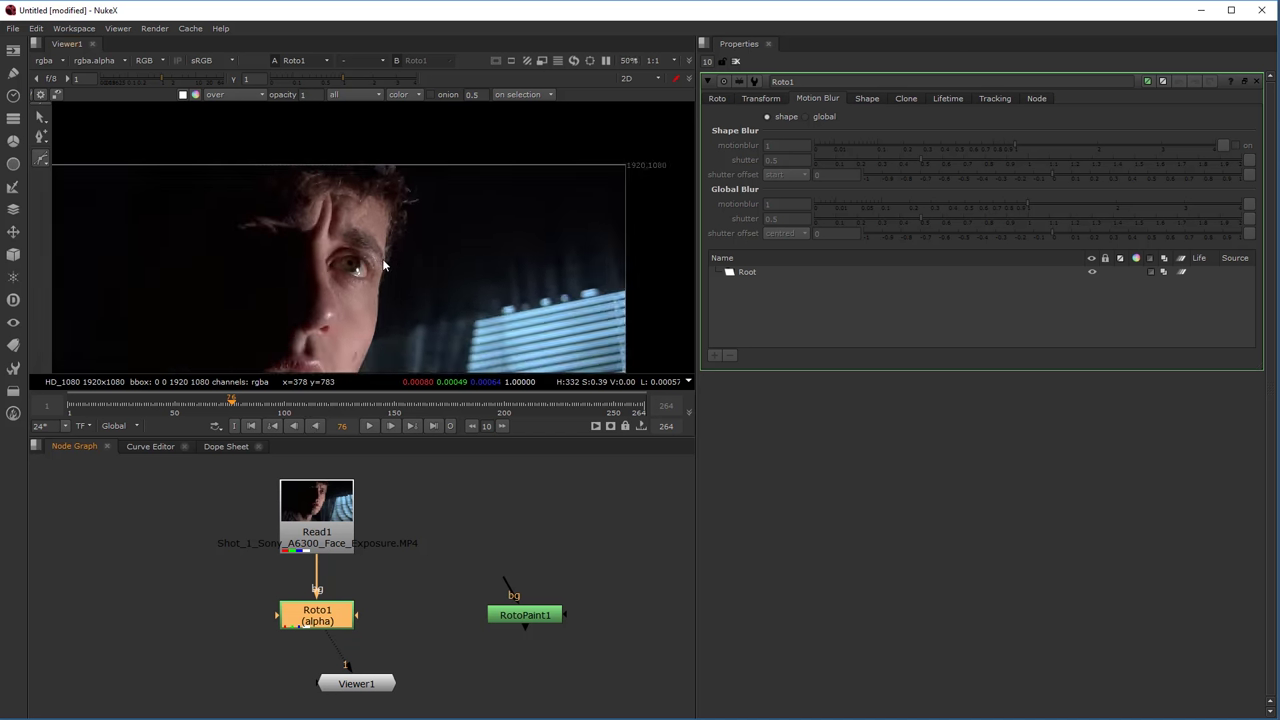
{"action": "scroll", "coordinate": [380, 210], "scroll_direction": "up", "scroll_amount": 6}
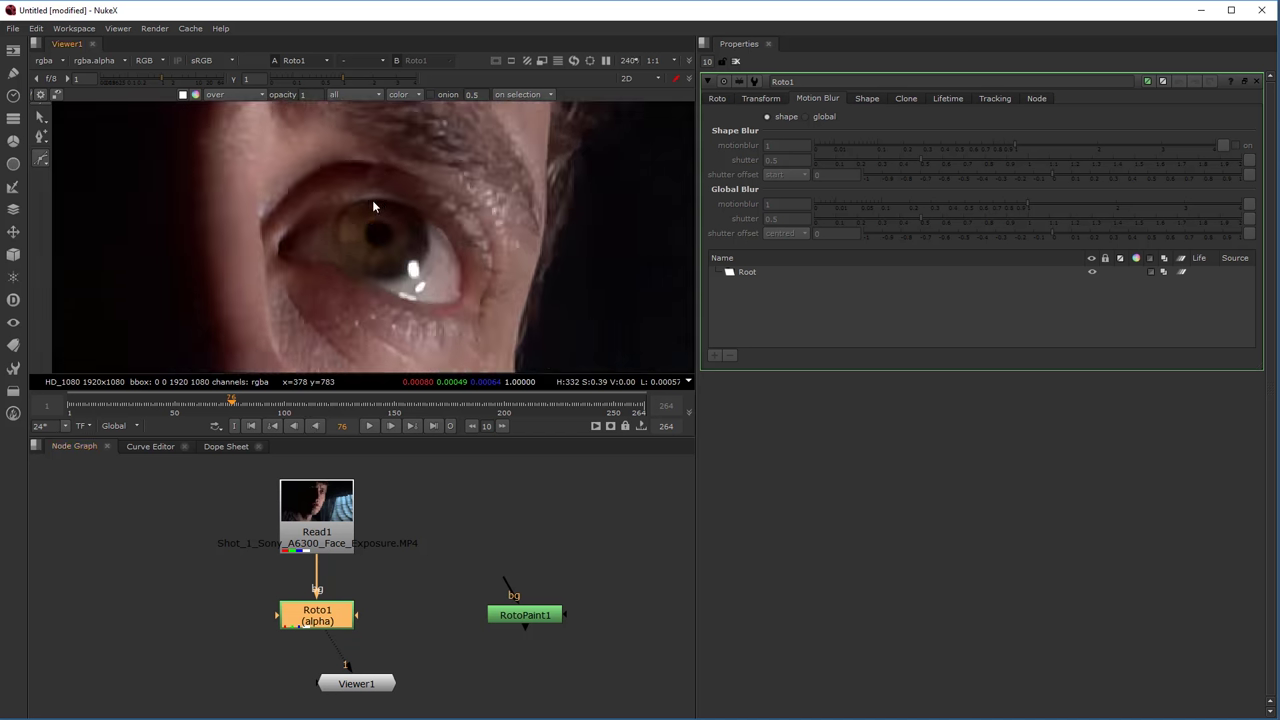
{"action": "left_click", "coordinate": [41, 159]}
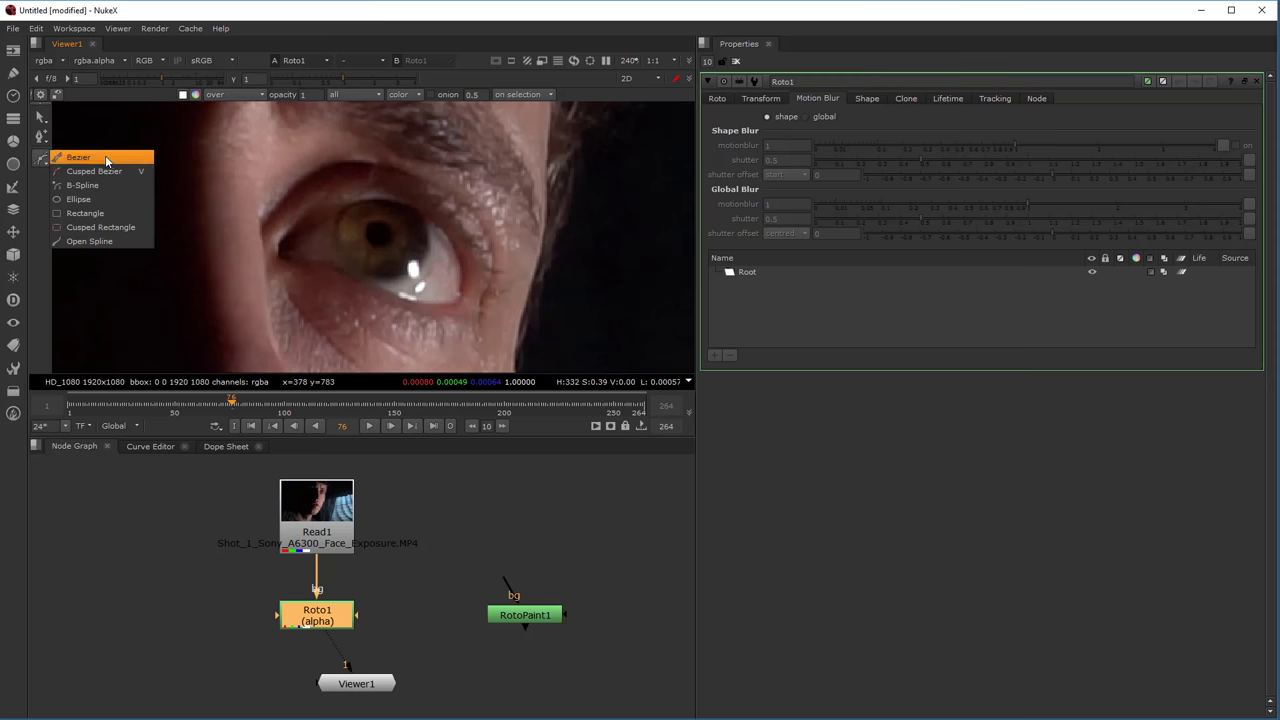
{"action": "left_click_drag", "start_coordinate": [106, 158], "coordinate": [106, 158]}
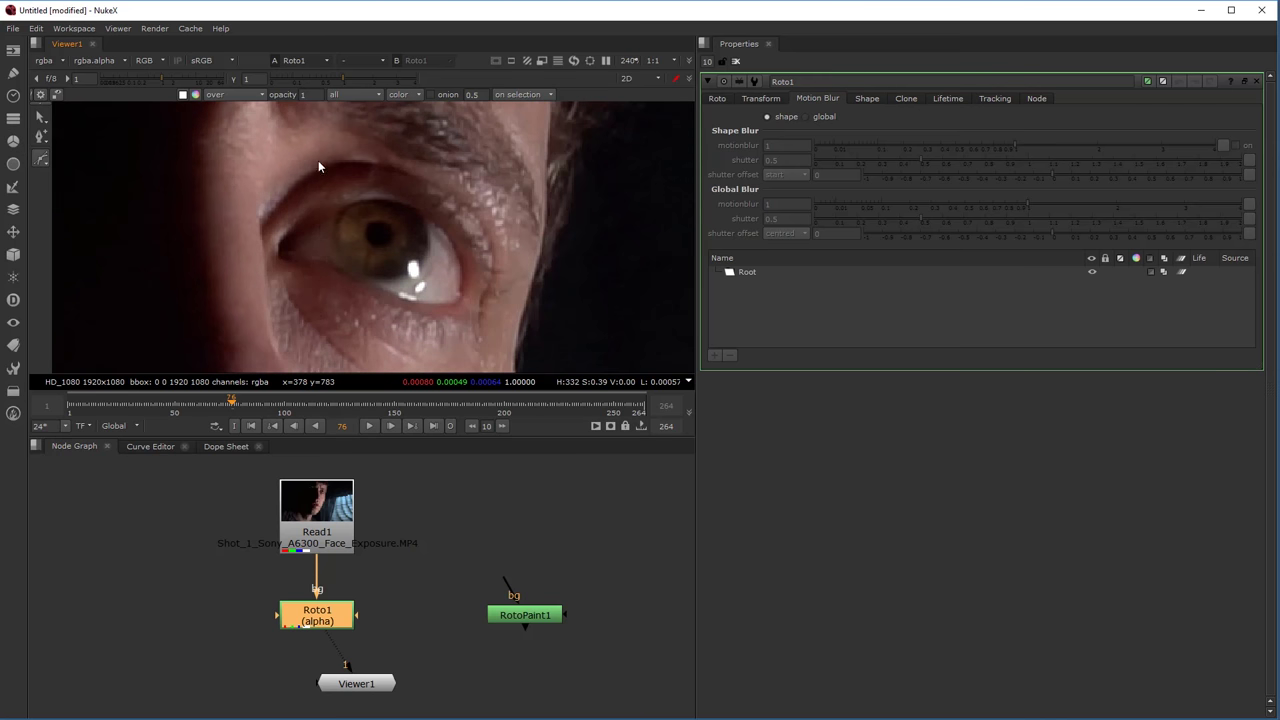
{"action": "left_click_drag", "start_coordinate": [322, 162], "coordinate": [351, 152]}
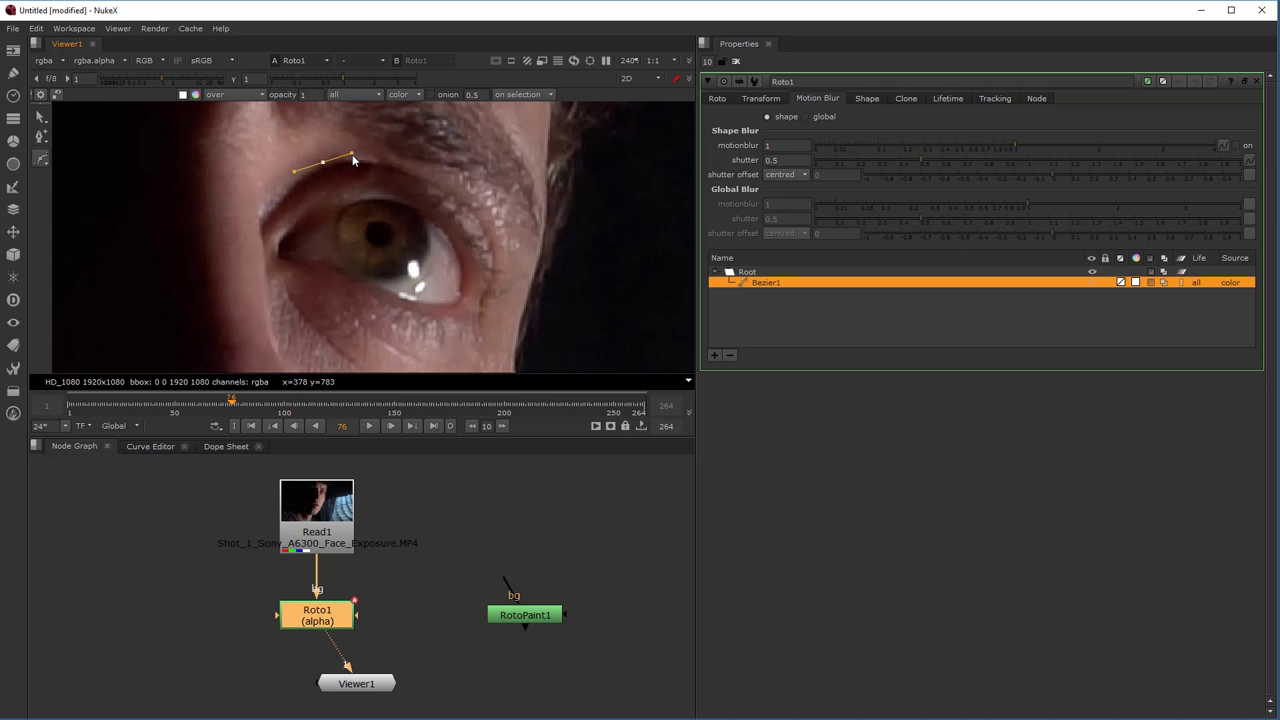
{"action": "left_click_drag", "start_coordinate": [428, 180], "coordinate": [463, 194]}
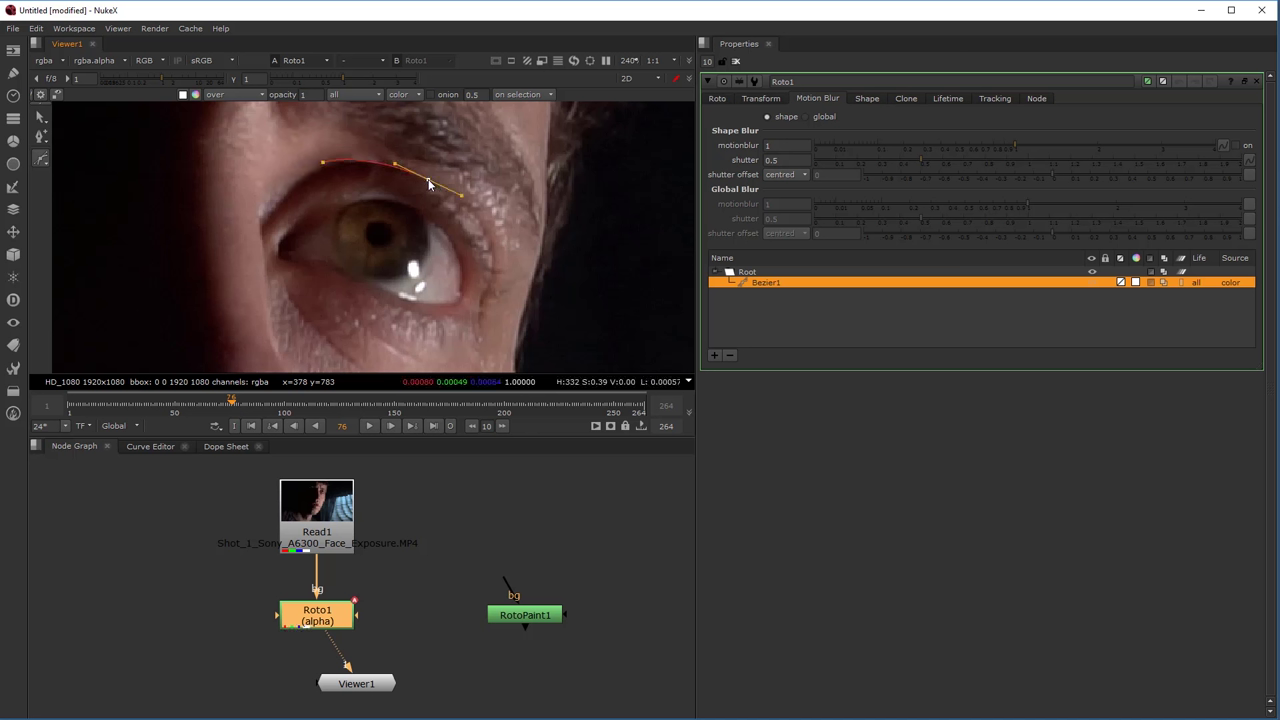
{"action": "left_click_drag", "start_coordinate": [428, 179], "coordinate": [465, 193]}
{"action": "left_click_drag", "start_coordinate": [391, 169], "coordinate": [393, 165]}
Add a smooth Bezier point beside the eye's outer corner and angle its upper tangent to follow the eyelid crease.
{"action": "left_click_drag", "start_coordinate": [493, 246], "coordinate": [493, 276]}
{"action": "scroll", "coordinate": [497, 255], "scroll_direction": "up", "scroll_amount": 5}
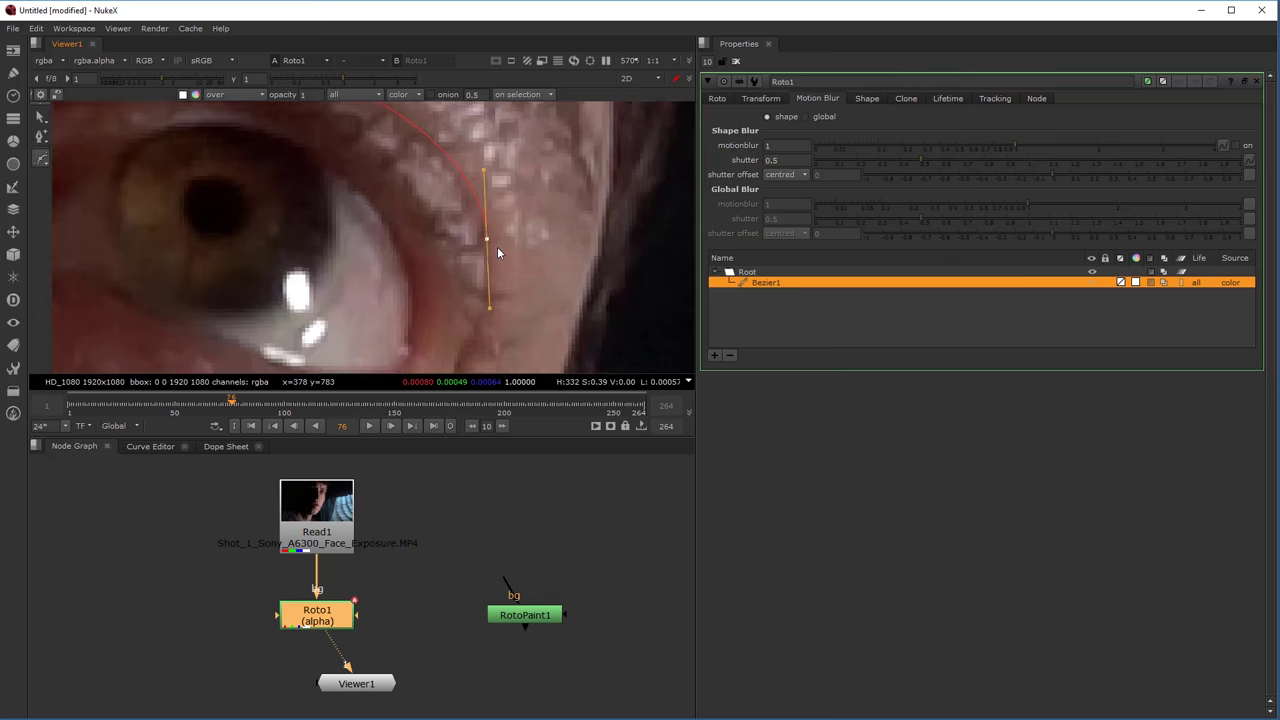
{"action": "mouse_move", "coordinate": [487, 164]}
{"action": "left_mouse_down"}
{"action": "mouse_move", "coordinate": [478, 179]}
{"action": "mouse_move", "coordinate": [475, 162]}
{"action": "left_mouse_up"}
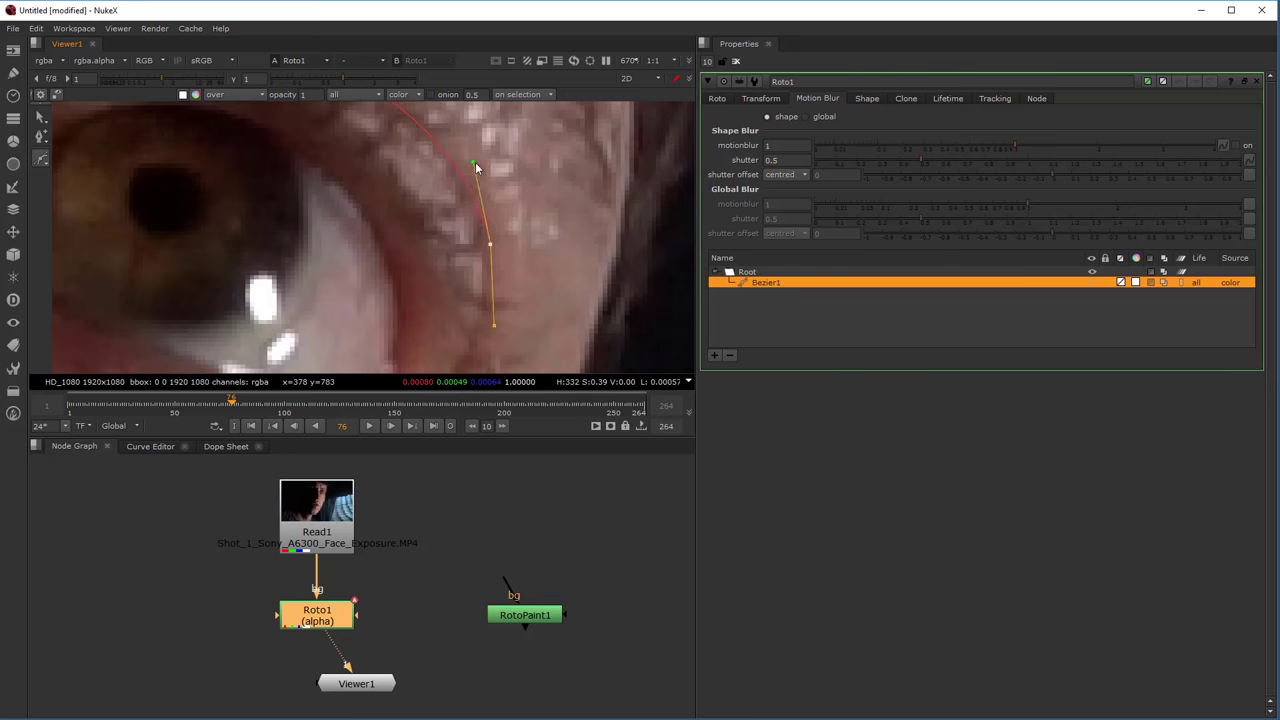
{"action": "scroll", "coordinate": [487, 186], "scroll_direction": "down", "scroll_amount": 5}
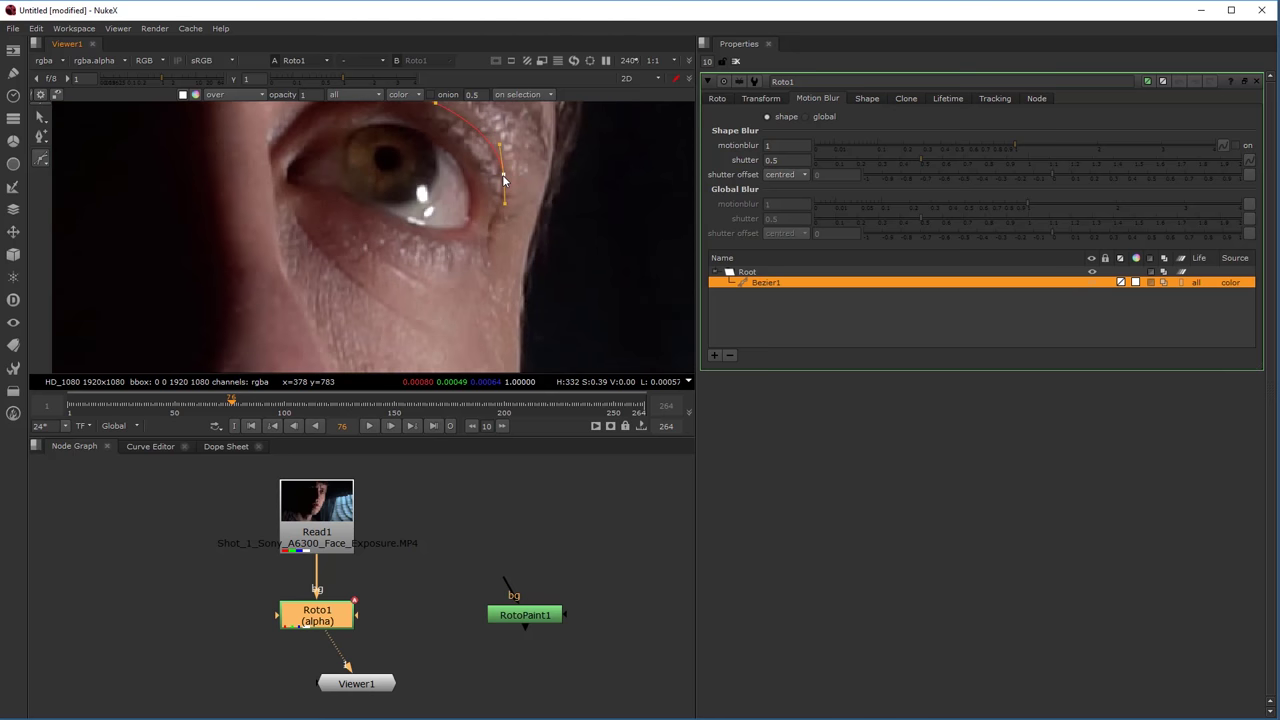
Add two smooth Bezier points down the outer side of the eye toward the cheek.
{"action": "left_click_drag", "start_coordinate": [491, 227], "coordinate": [490, 242]}
{"action": "scroll", "coordinate": [494, 215], "scroll_direction": "up", "scroll_amount": 3}
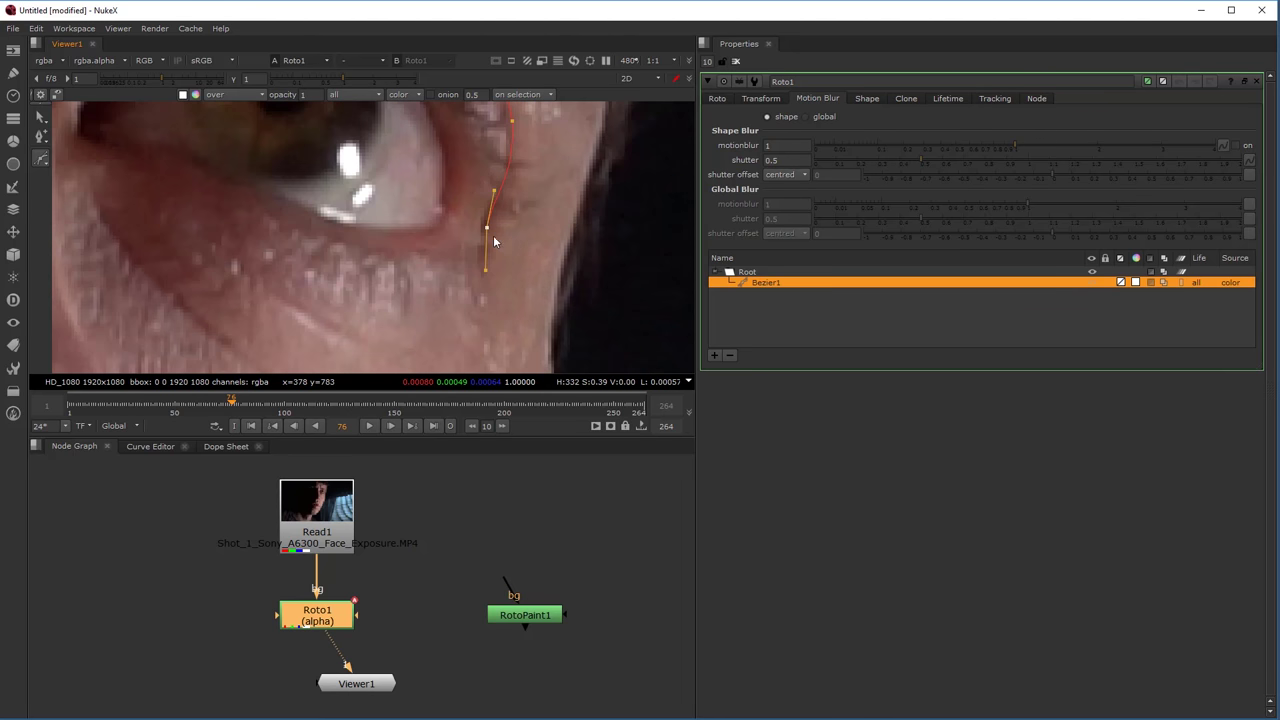
{"action": "scroll", "coordinate": [482, 290], "scroll_direction": "down", "scroll_amount": 2}
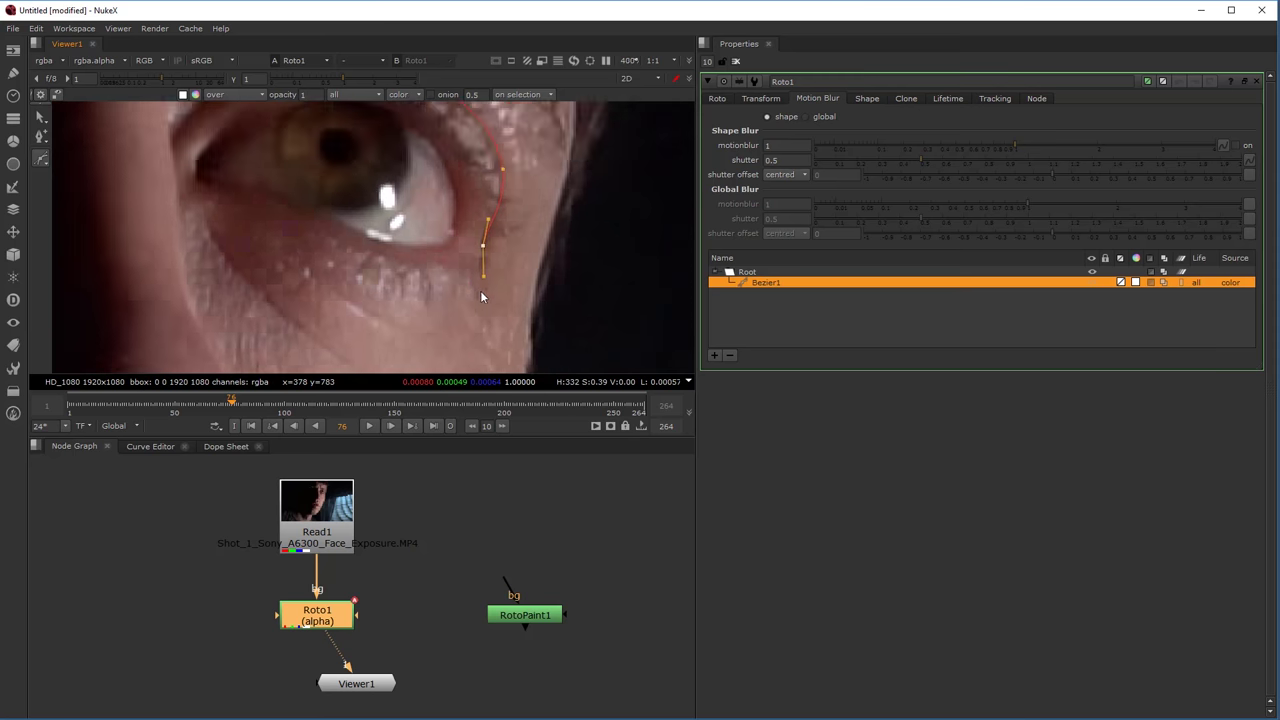
{"action": "middle_click_drag", "start_coordinate": [481, 290], "coordinate": [488, 221]}
{"action": "scroll", "coordinate": [488, 221], "scroll_direction": "down", "scroll_amount": 2}
{"action": "left_click_drag", "start_coordinate": [493, 254], "coordinate": [487, 262]}
{"action": "scroll", "coordinate": [451, 294], "scroll_direction": "down", "scroll_amount": 1}
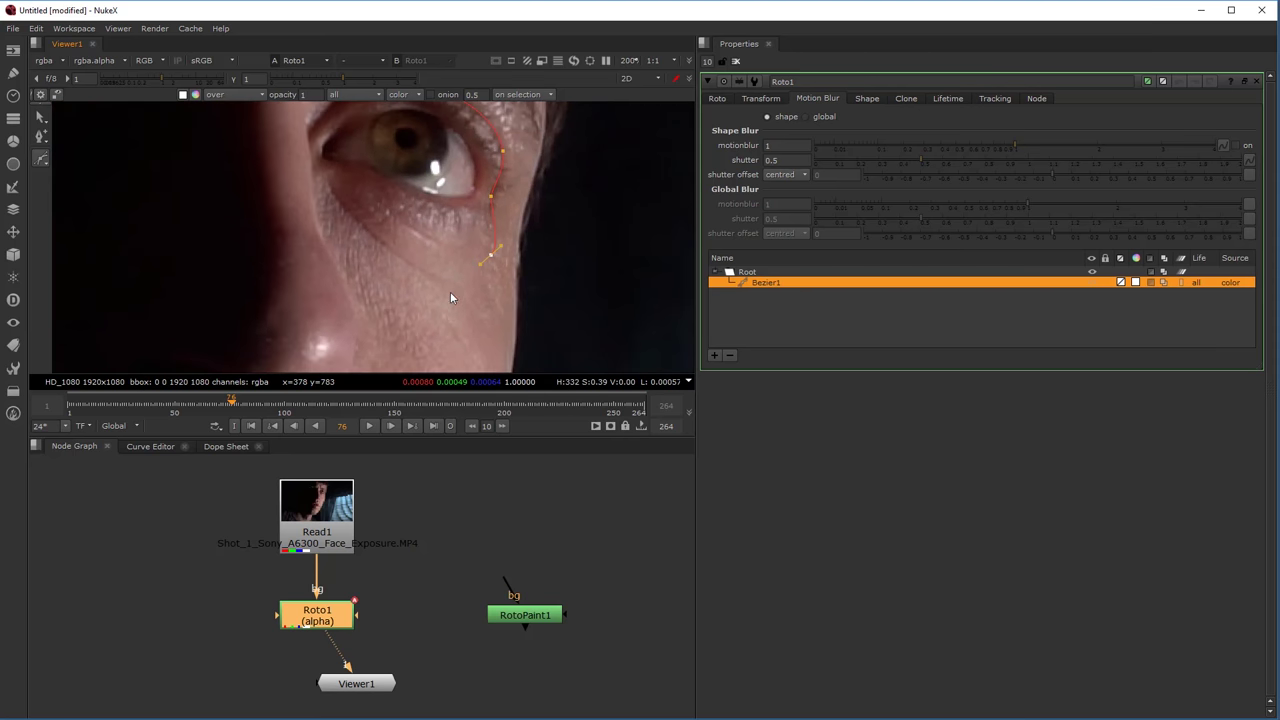
Add smooth Bezier points across the cheek and diagonally up below the eye toward its inner corner.
{"action": "scroll", "coordinate": [386, 240], "scroll_direction": "up", "scroll_amount": 2}
{"action": "left_click_drag", "start_coordinate": [383, 238], "coordinate": [358, 221]}
{"action": "scroll", "coordinate": [356, 250], "scroll_direction": "down", "scroll_amount": 2}
{"action": "scroll", "coordinate": [336, 208], "scroll_direction": "up", "scroll_amount": 3}
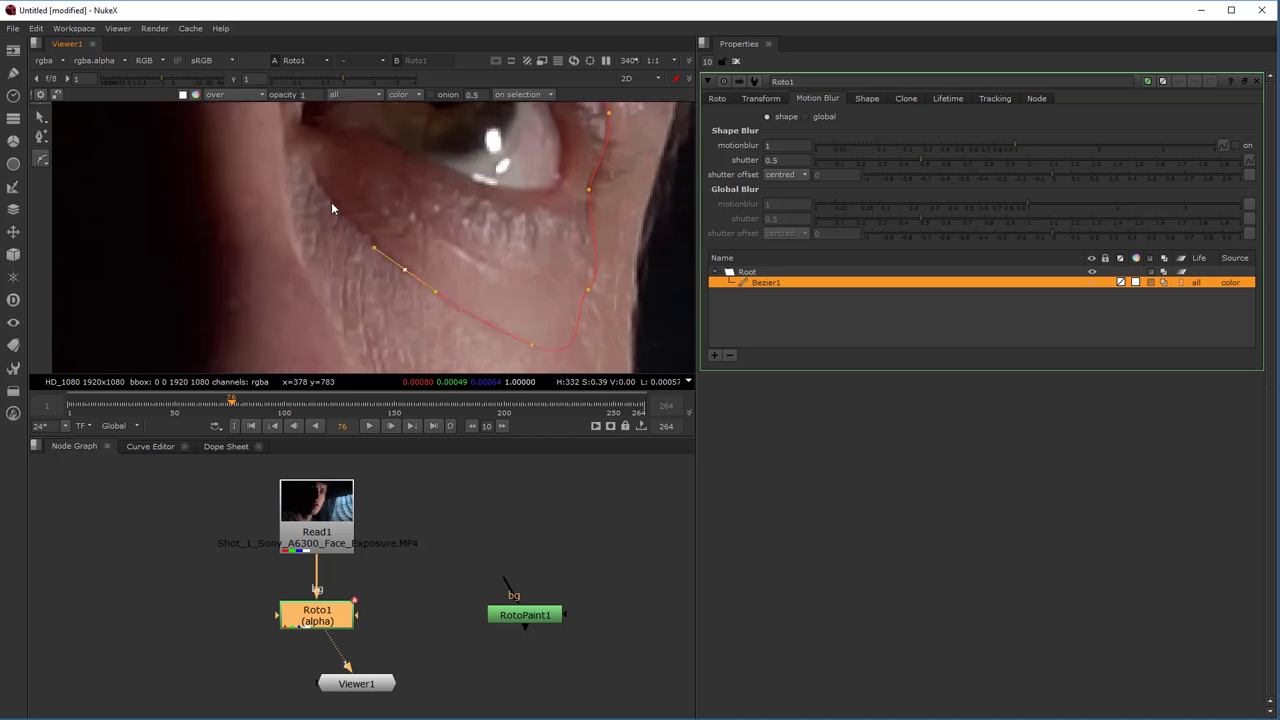
{"action": "left_click_drag", "start_coordinate": [322, 188], "coordinate": [302, 153]}
{"action": "scroll", "coordinate": [290, 173], "scroll_direction": "down", "scroll_amount": 3}
Add smooth Bezier points beside the inner eye corner and along the inner upper crease, and close the shape on its first point.
{"action": "middle_click_drag", "start_coordinate": [290, 178], "coordinate": [280, 316]}
{"action": "scroll", "coordinate": [281, 300], "scroll_direction": "up", "scroll_amount": 3}
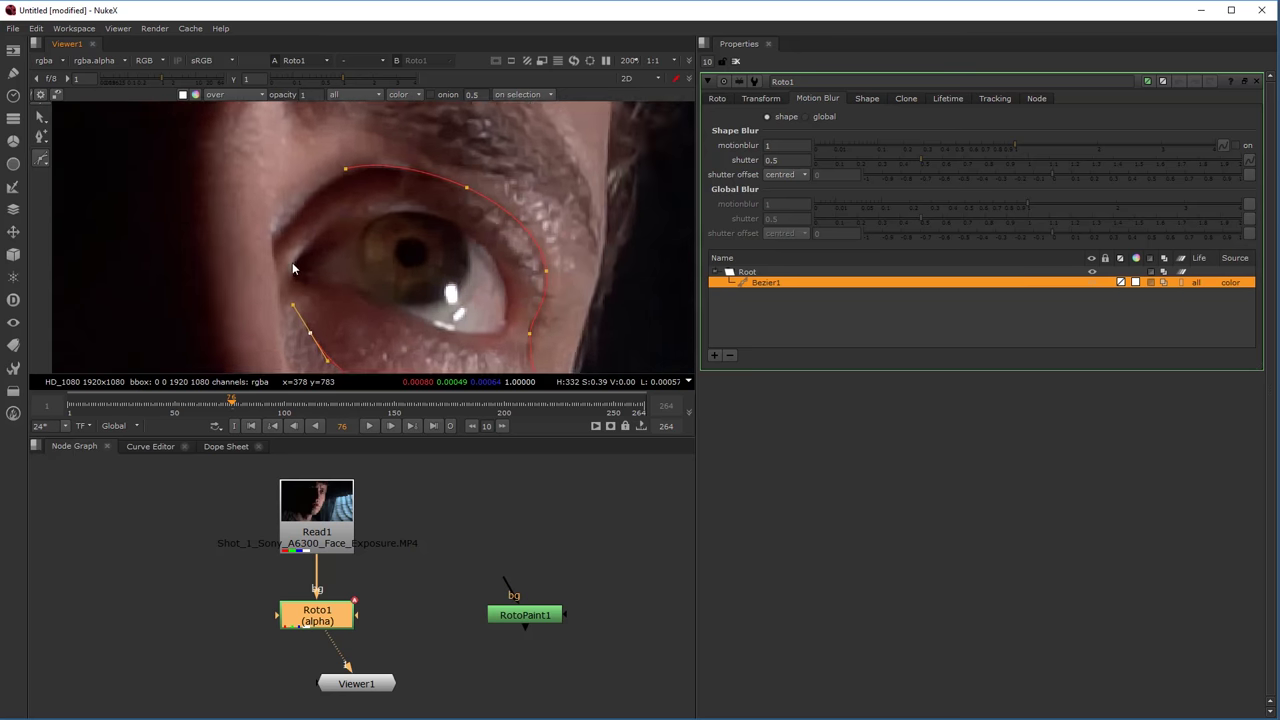
{"action": "left_click_drag", "start_coordinate": [272, 258], "coordinate": [272, 232]}
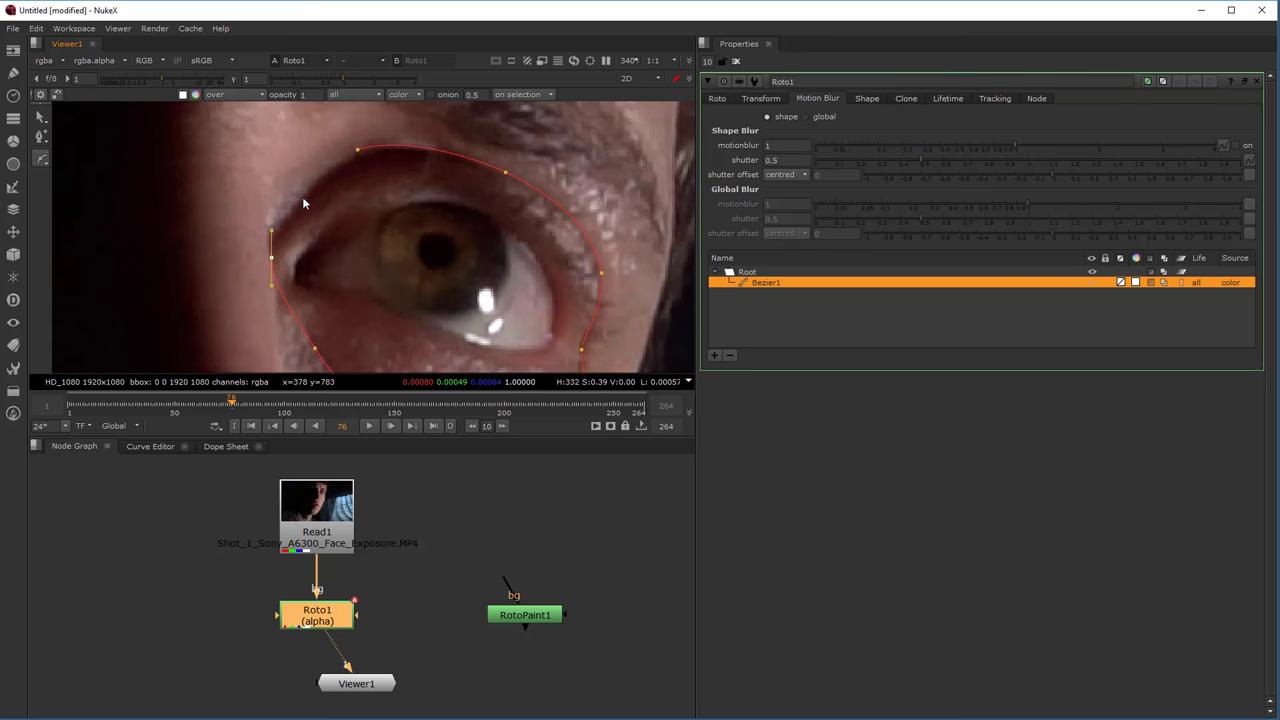
{"action": "left_click_drag", "start_coordinate": [311, 185], "coordinate": [326, 172]}
{"action": "left_click", "coordinate": [358, 150]}
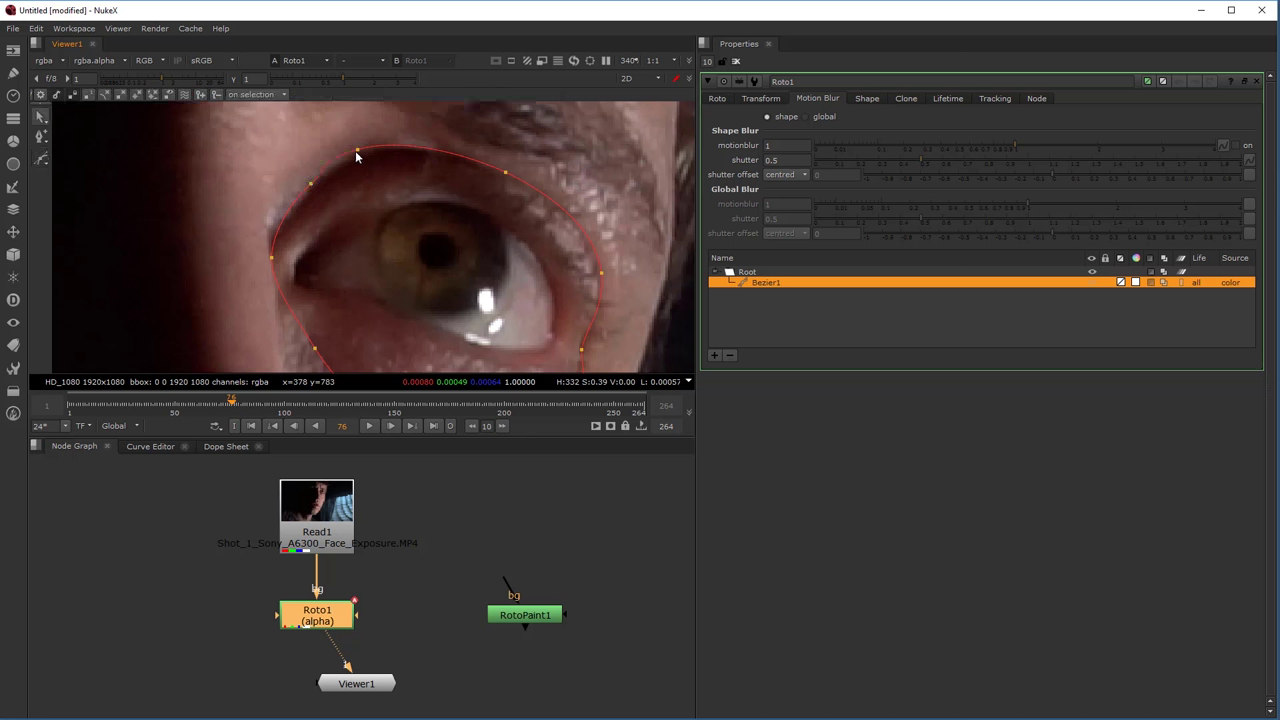
Adjust the Bezier points along the upper crease to smooth the closed eye shape, and deselect them.
{"action": "left_click_drag", "start_coordinate": [360, 151], "coordinate": [371, 152]}
{"action": "scroll", "coordinate": [453, 237], "scroll_direction": "down", "scroll_amount": 5}
{"action": "scroll", "coordinate": [390, 226], "scroll_direction": "up", "scroll_amount": 3}
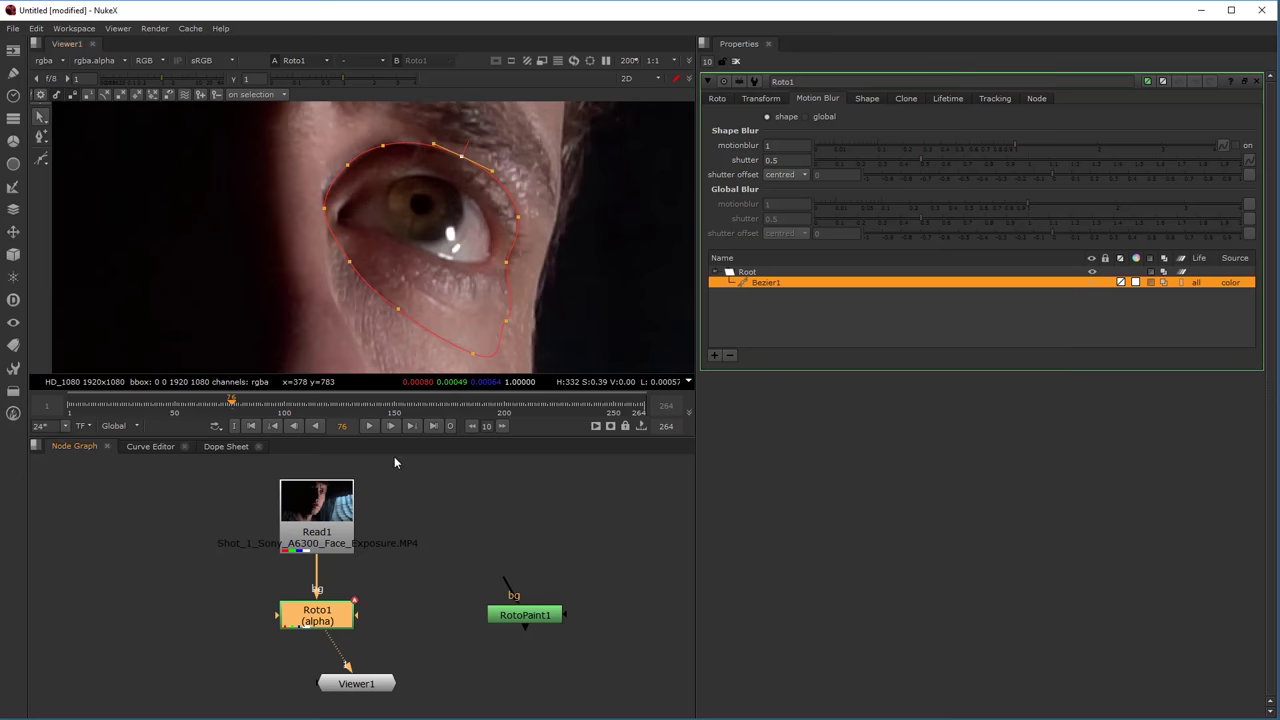
{"action": "left_click", "coordinate": [467, 286]}
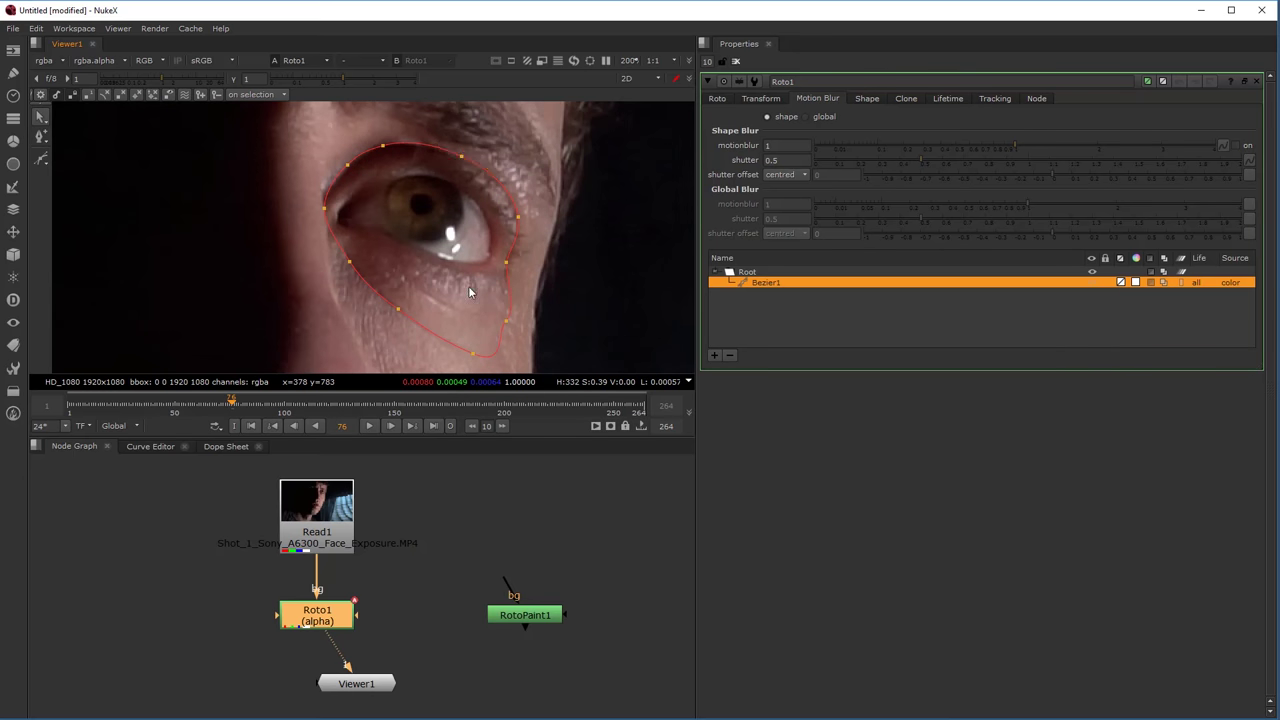
Show Roto1's main Roto settings and view the eye shape's alpha channel in the viewer.
{"action": "left_click", "coordinate": [718, 99]}
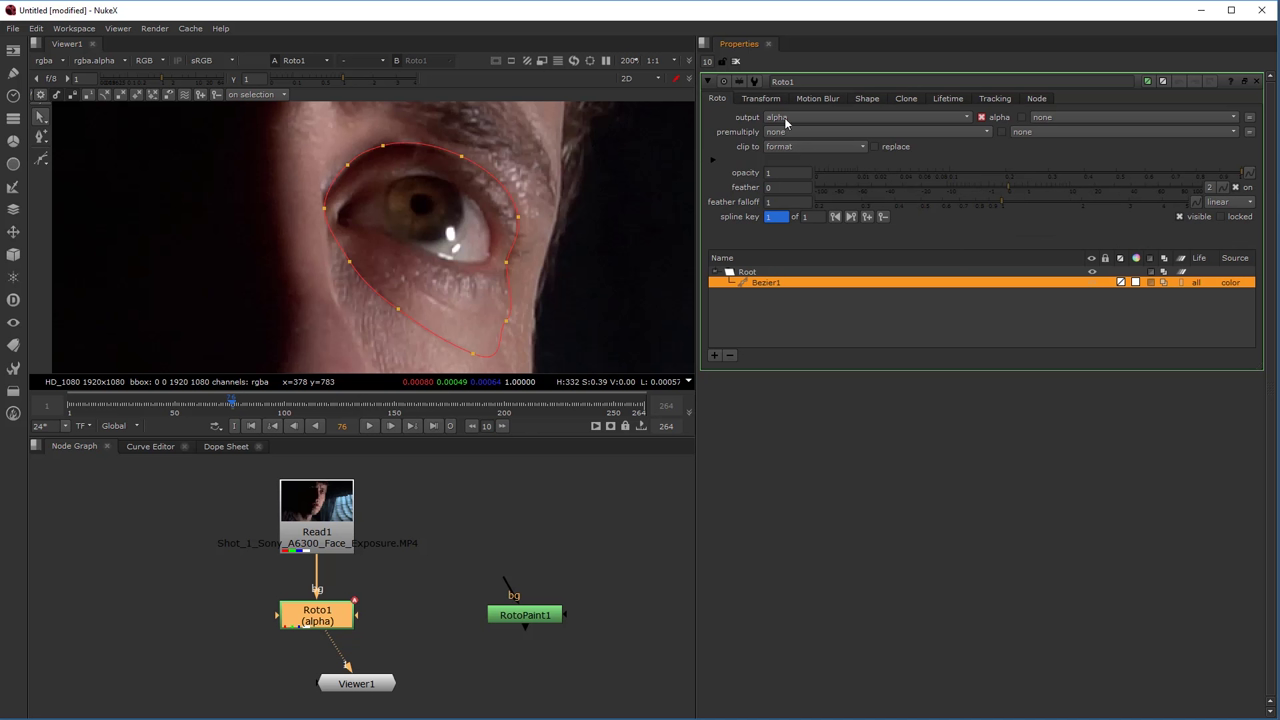
{"action": "scroll", "coordinate": [510, 265], "scroll_direction": "down", "scroll_amount": 2}
{"action": "left_click", "coordinate": [501, 263]}
{"action": "scroll", "coordinate": [480, 282], "scroll_direction": "down", "scroll_amount": 3}
{"action": "mouse_move", "coordinate": [328, 616]}
{"action": "left_mouse_down"}
{"action": "mouse_move", "coordinate": [353, 601]}
{"action": "mouse_move", "coordinate": [337, 604]}
{"action": "left_mouse_up"}
{"action": "left_click", "coordinate": [348, 580]}
{"action": "left_click", "coordinate": [337, 606]}
{"action": "key", "text": "a"}
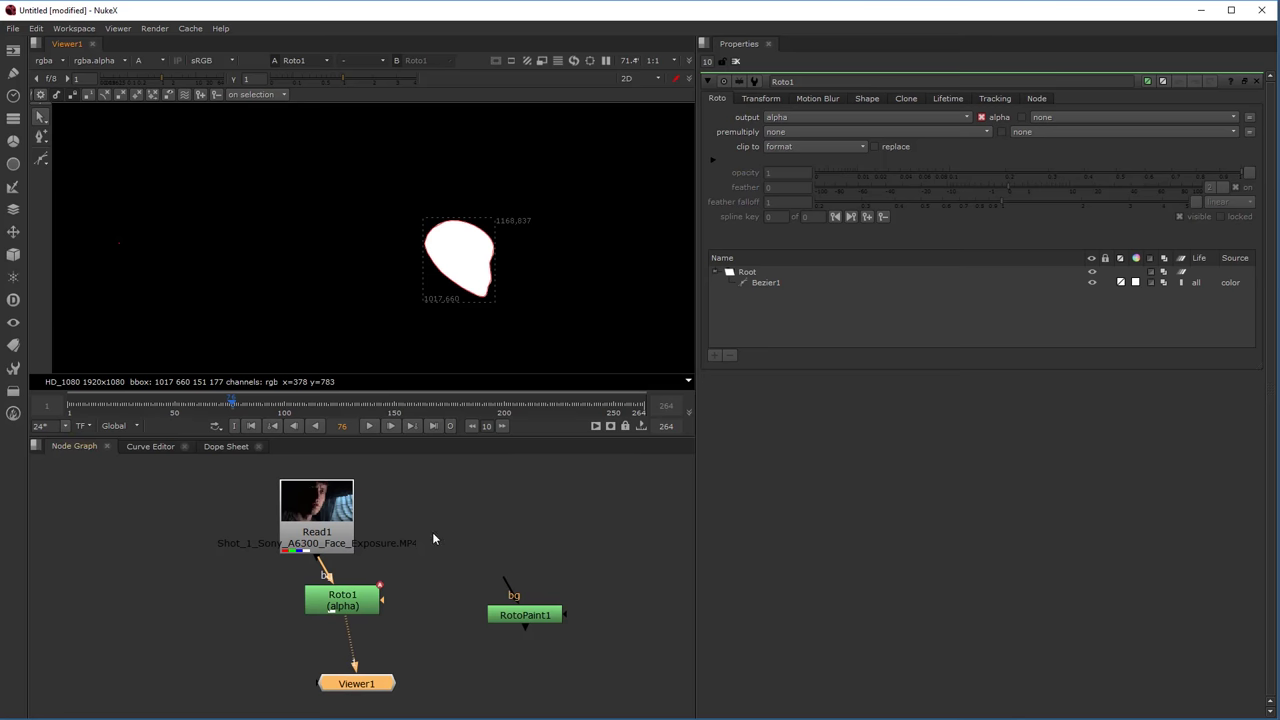
Place Roto1 back directly below Read1 and return the viewer to the full-color image.
{"action": "left_click_drag", "start_coordinate": [361, 599], "coordinate": [316, 540]}
{"action": "left_click_drag", "start_coordinate": [308, 605], "coordinate": [309, 610]}
{"action": "key", "text": "1"}
{"action": "left_click", "coordinate": [312, 610]}
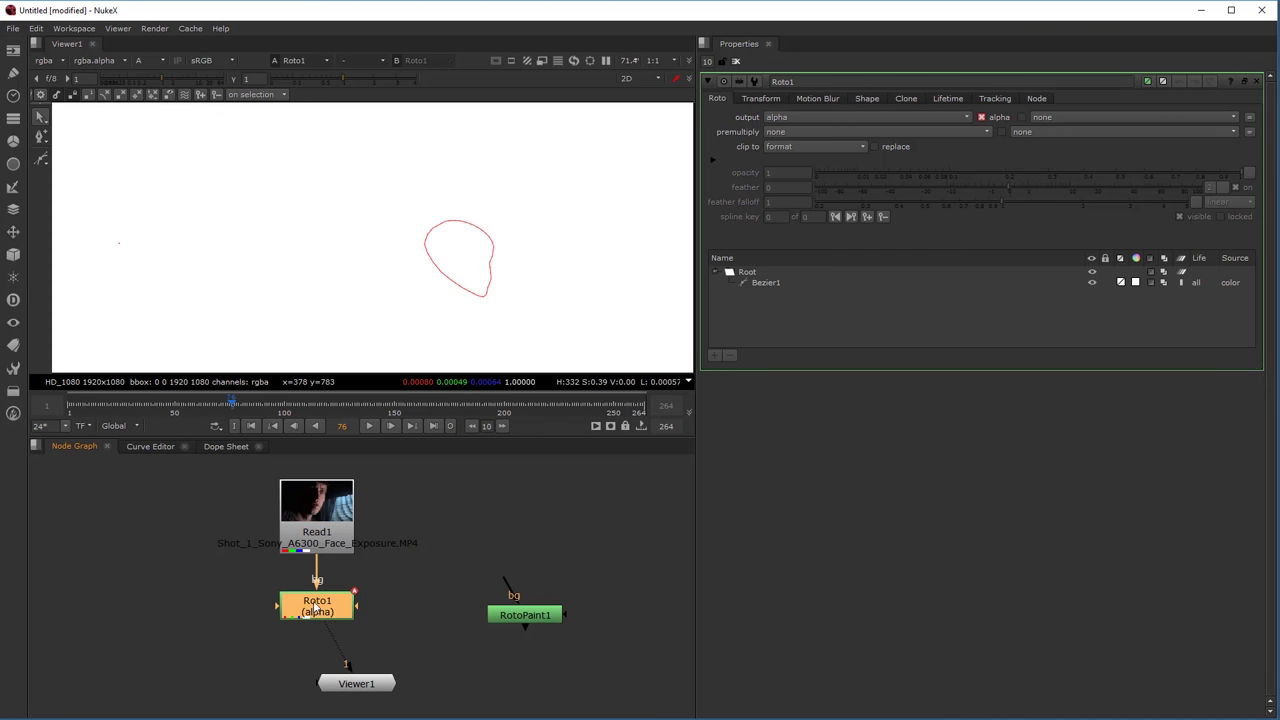
{"action": "key", "text": "a"}
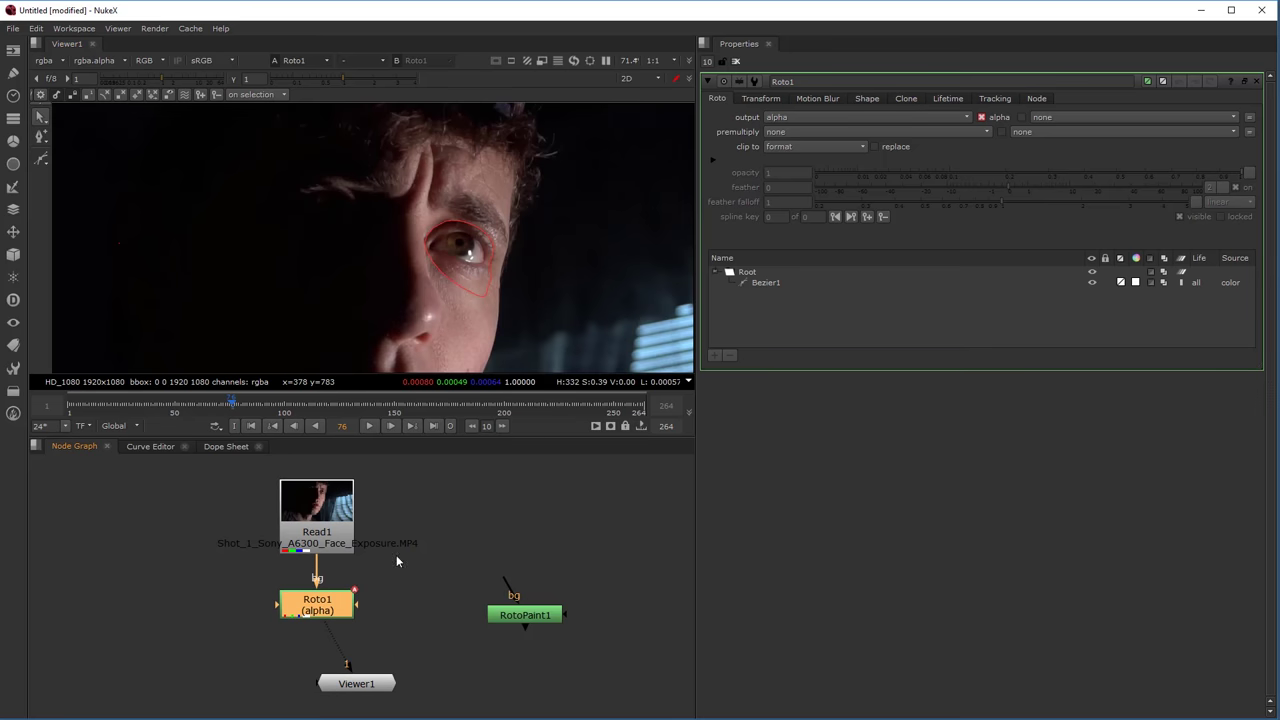
Set Roto1's premultiply to rgba and compare the alpha channel with the color image of the isolated eye.
{"action": "left_click", "coordinate": [786, 134]}
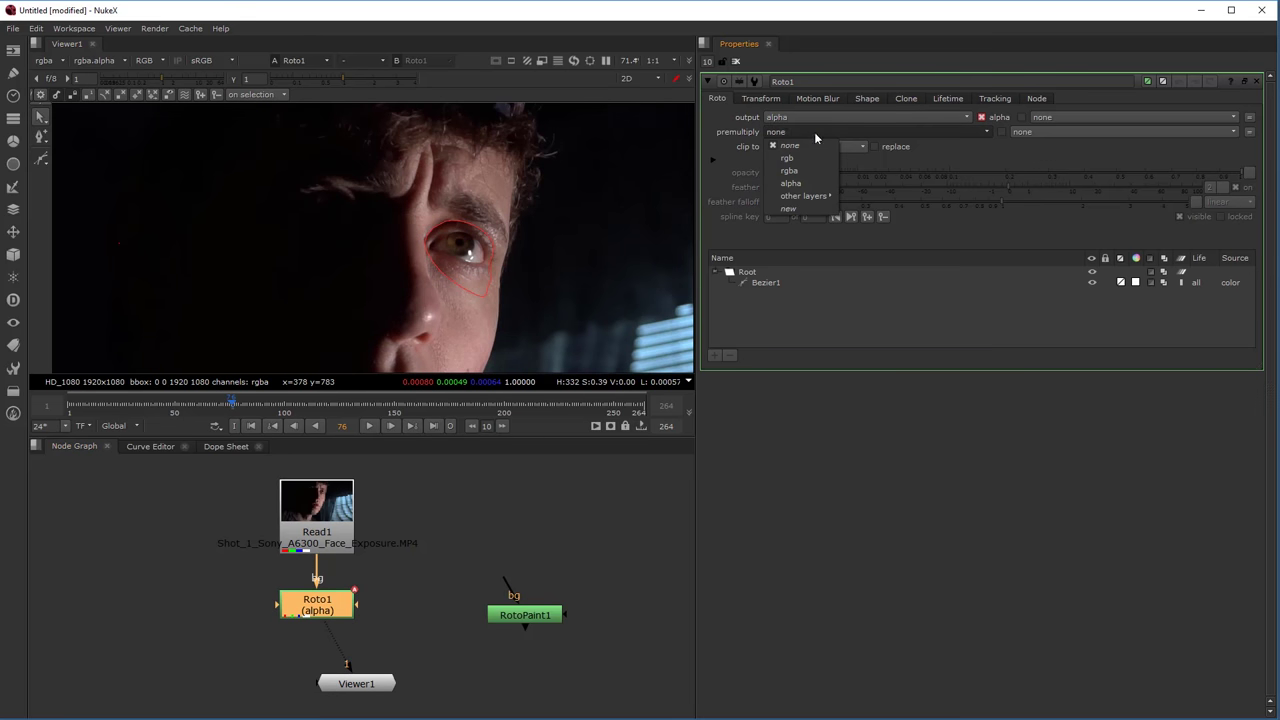
{"action": "left_click", "coordinate": [809, 170]}
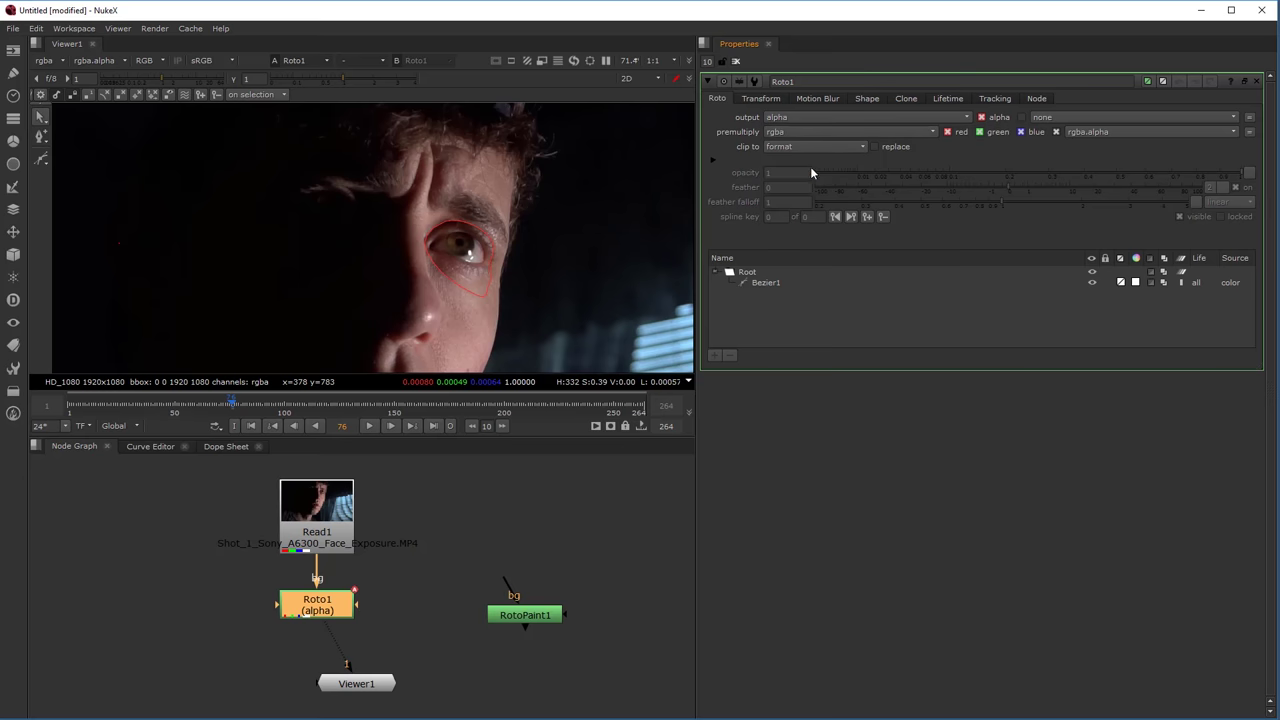
{"action": "key", "text": "a"}
{"action": "key", "text": "a"}
{"action": "key", "text": "a"}
{"action": "key", "text": "a"}
{"action": "key", "text": "a"}
{"action": "key", "text": "a"}
{"action": "key", "text": "a"}
{"action": "key", "text": "a"}
{"action": "key", "text": "a"}
{"action": "key", "text": "a"}
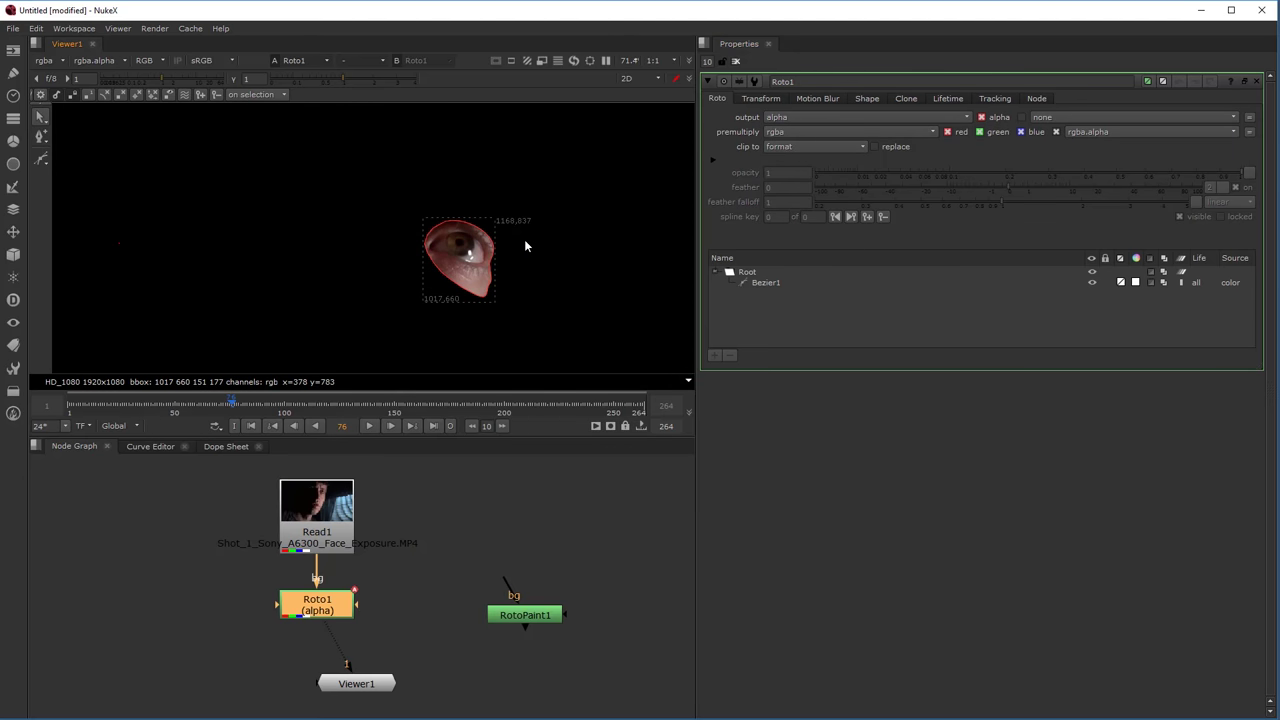
{"action": "key", "text": "a"}
{"action": "key", "text": "a"}
{"action": "key", "text": "a"}
{"action": "key", "text": "a"}
Select the Bezier1 shape and set its feather to 5.
{"action": "scroll", "coordinate": [494, 263], "scroll_direction": "up", "scroll_amount": 6}
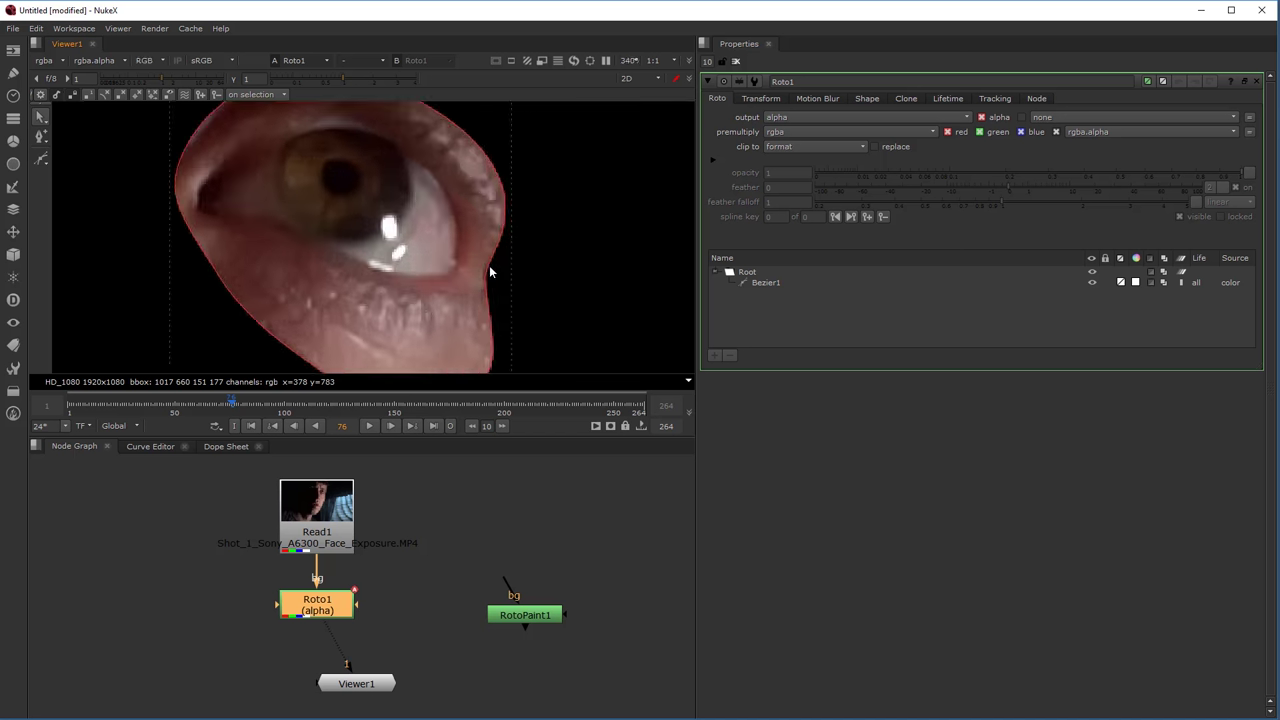
{"action": "left_click", "coordinate": [765, 283]}
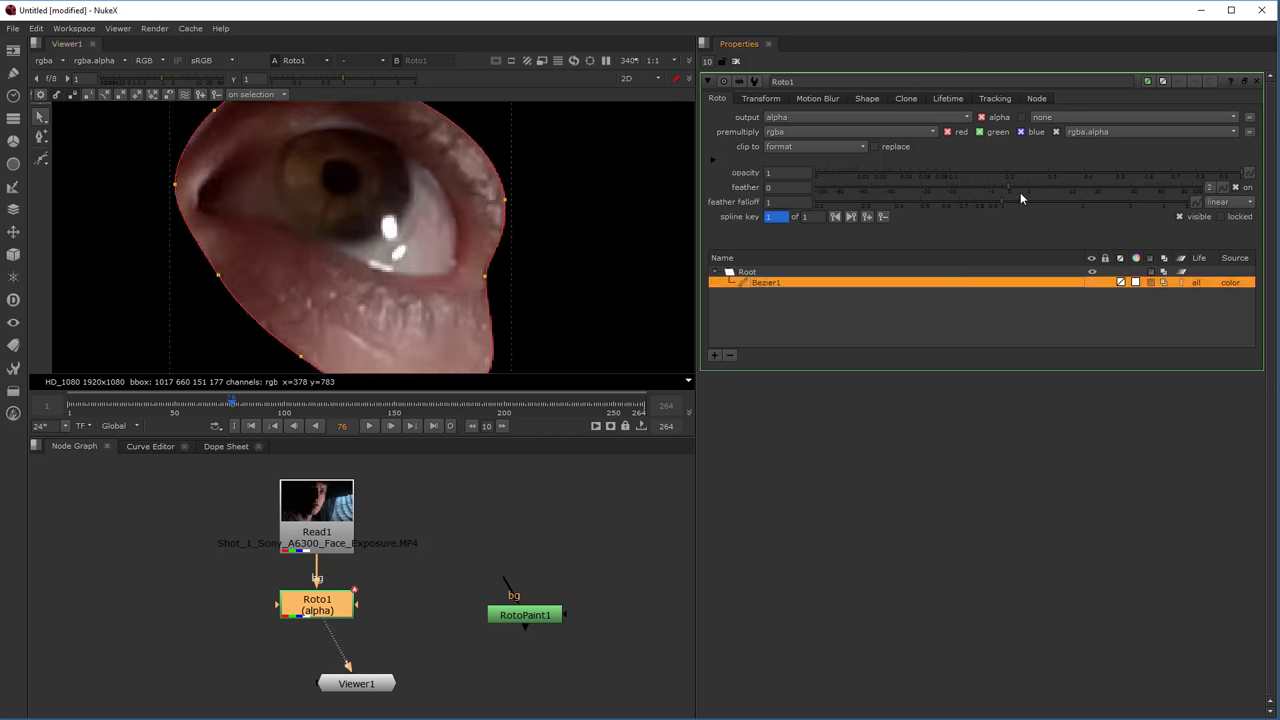
{"action": "left_click_drag", "start_coordinate": [1013, 187], "coordinate": [1022, 186]}
{"action": "left_click", "coordinate": [1052, 189]}
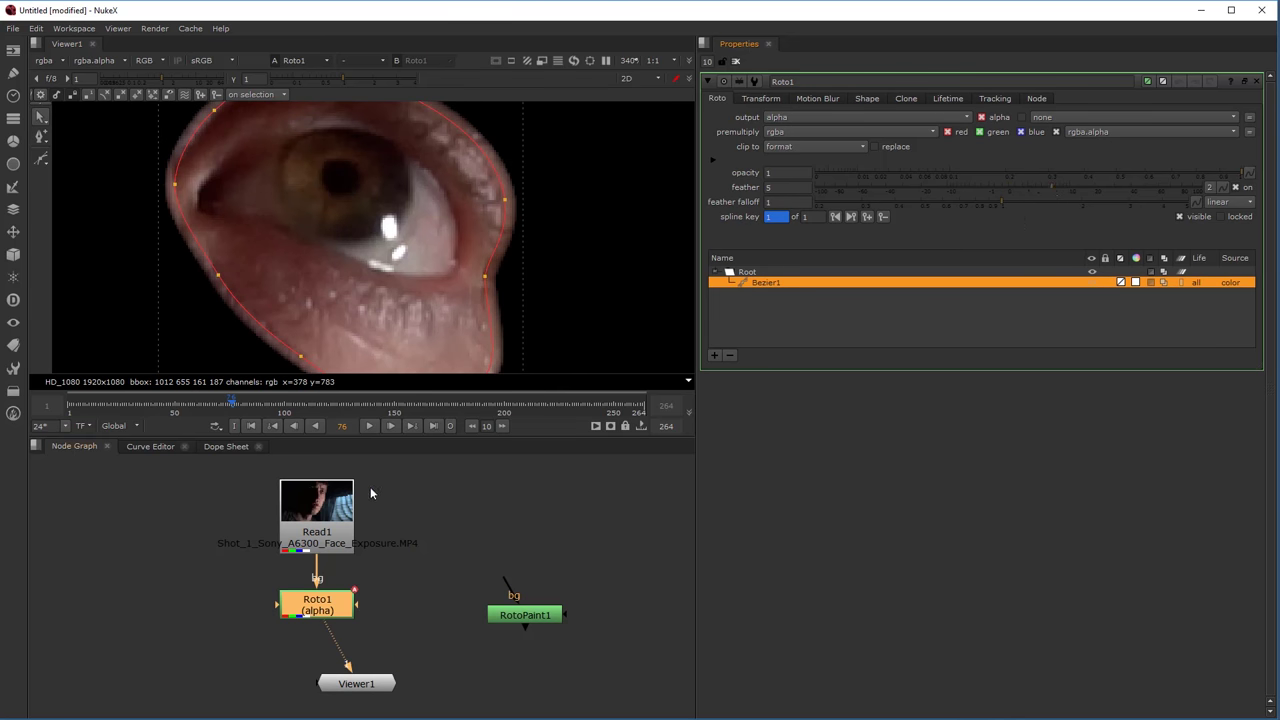
Create a Merge node with its B input connected to Read1 and its A input to Roto1, arranging the nodes around it.
{"action": "scroll", "coordinate": [370, 487], "scroll_direction": "down", "scroll_amount": 3}
{"action": "left_click", "coordinate": [250, 621]}
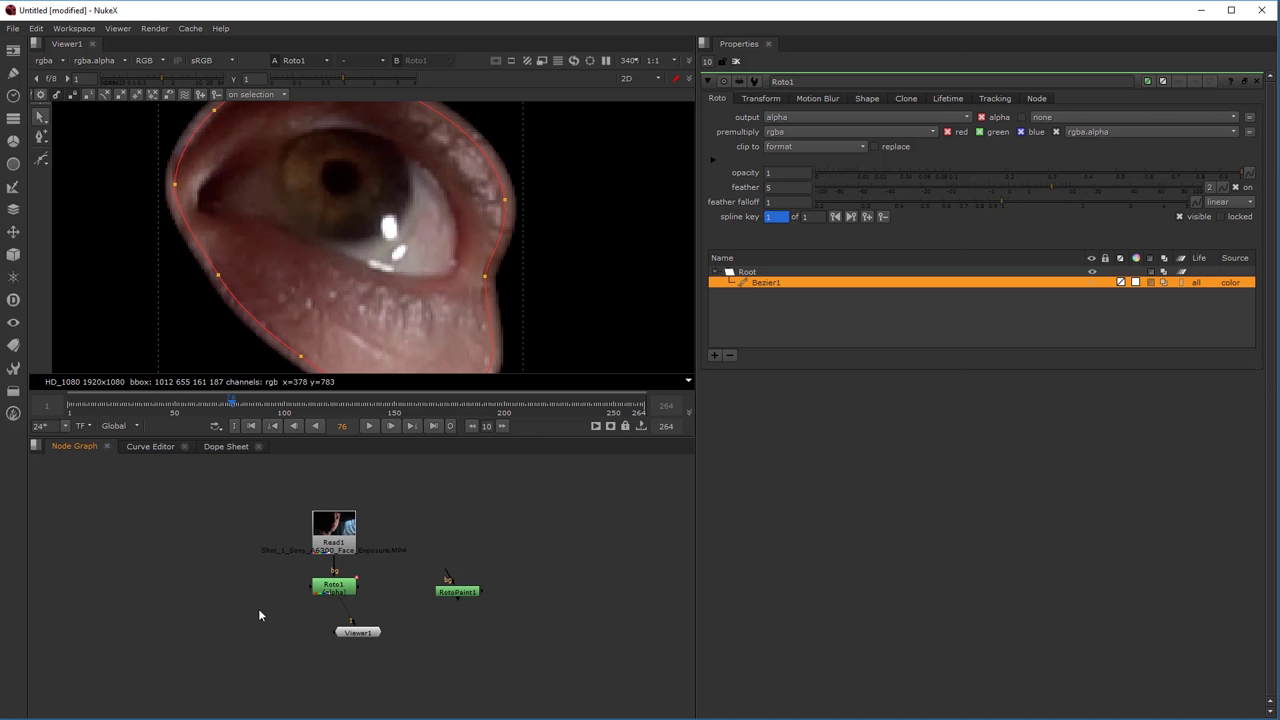
{"action": "key", "text": "m"}
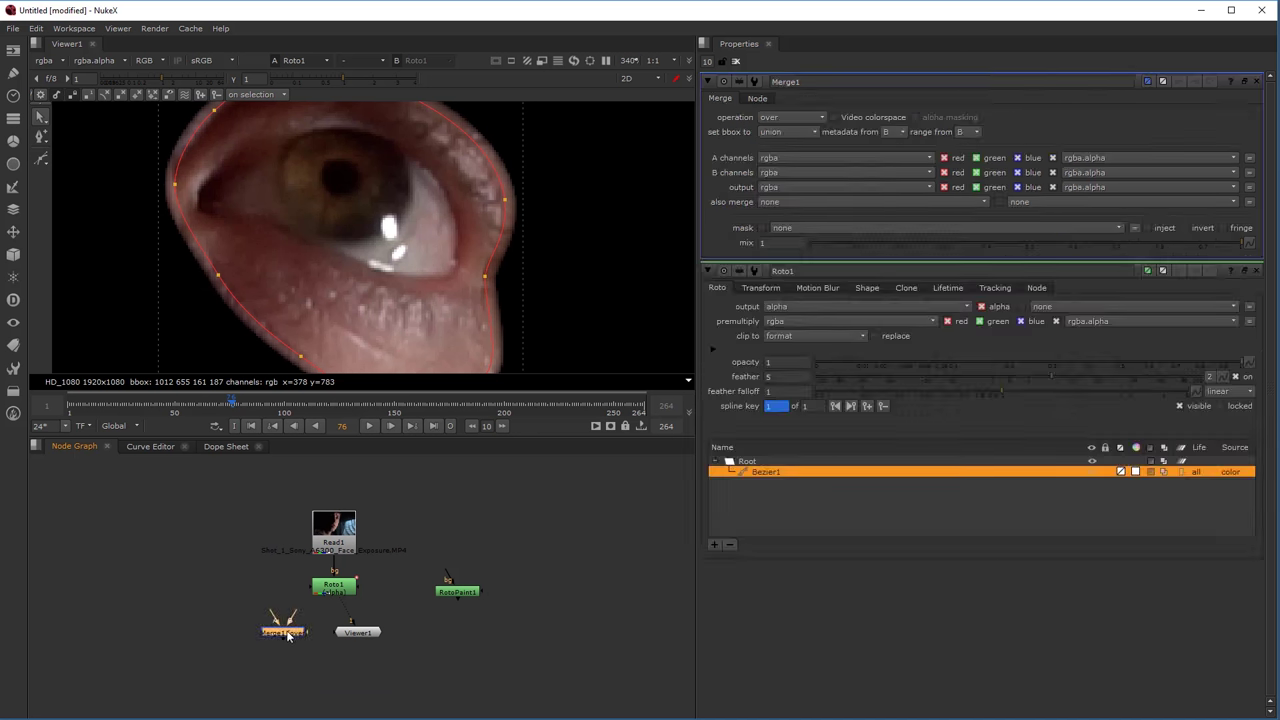
{"action": "scroll", "coordinate": [288, 633], "scroll_direction": "up", "scroll_amount": 3}
{"action": "left_click_drag", "start_coordinate": [288, 633], "coordinate": [297, 658]}
{"action": "left_click_drag", "start_coordinate": [355, 556], "coordinate": [447, 554]}
{"action": "left_click_drag", "start_coordinate": [400, 629], "coordinate": [464, 666]}
{"action": "left_click_drag", "start_coordinate": [287, 656], "coordinate": [375, 487]}
{"action": "left_click_drag", "start_coordinate": [350, 628], "coordinate": [445, 560]}
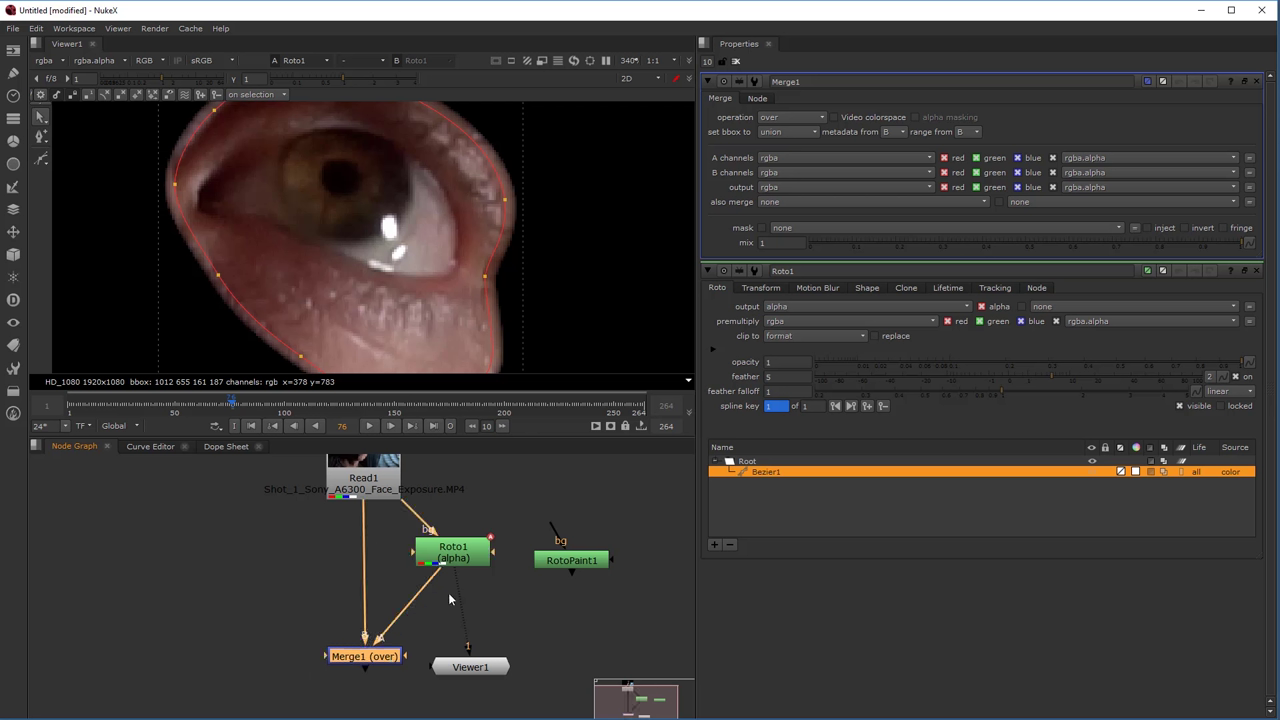
Show Merge1 in the viewer with the Roto shape deselected and the overlays hidden.
{"action": "key", "text": "1"}
{"action": "left_click", "coordinate": [332, 271]}
{"action": "key", "text": "o"}
{"action": "scroll", "coordinate": [401, 286], "scroll_direction": "down", "scroll_amount": 5}
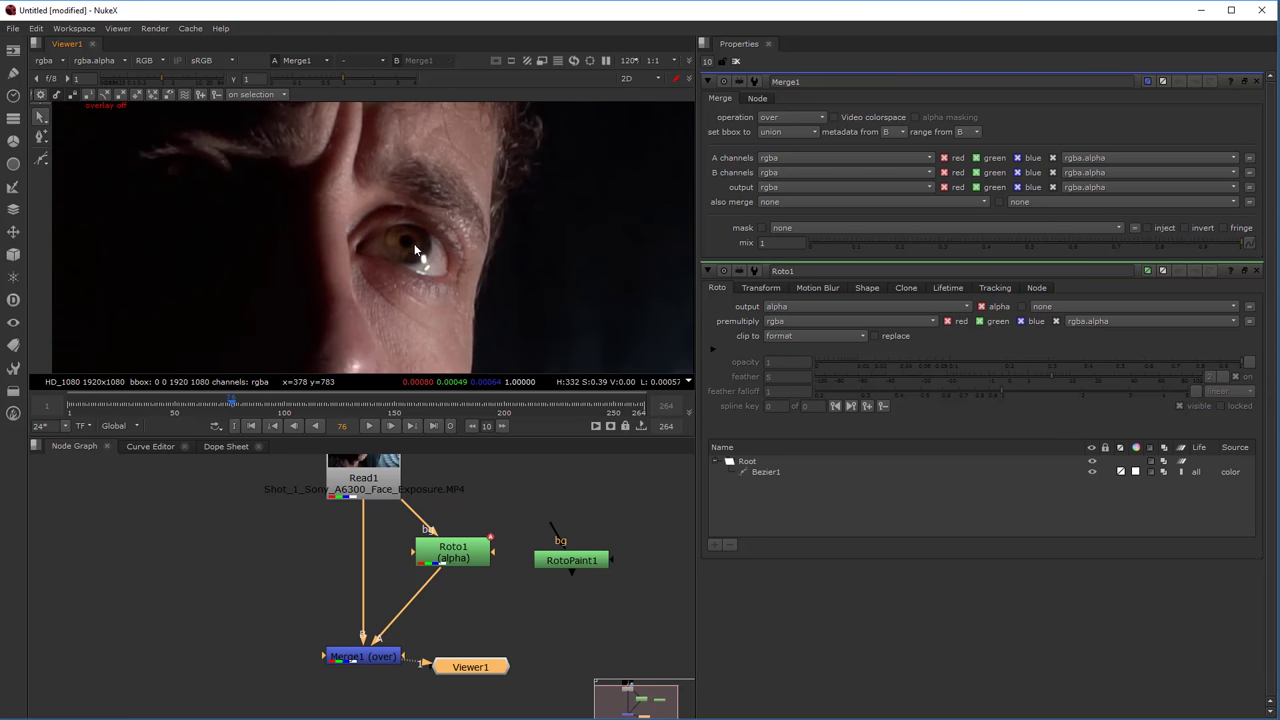
Insert a Transform node between Roto1 and Merge1's A input, and place it directly below Roto1.
{"action": "left_click", "coordinate": [436, 636]}
{"action": "key", "text": "Tab"}
{"action": "type", "text": "tra"}
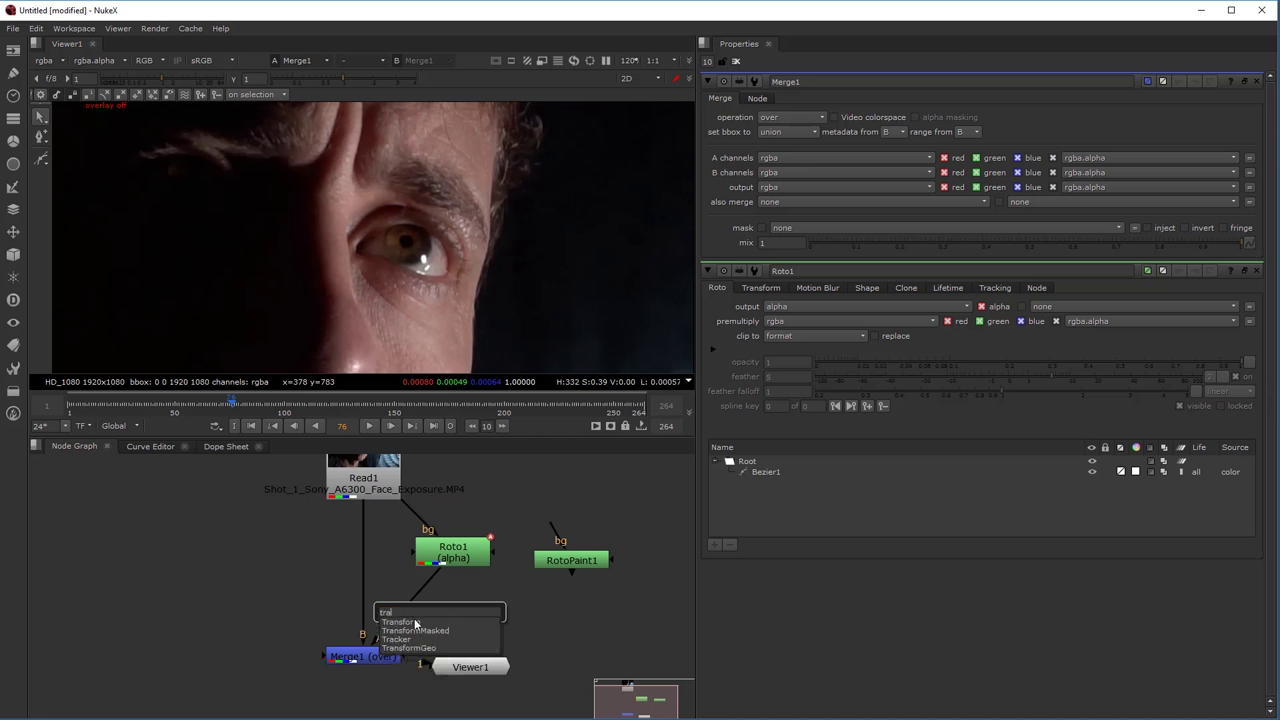
{"action": "left_click", "coordinate": [414, 625]}
{"action": "mouse_move", "coordinate": [440, 634]}
{"action": "left_mouse_down"}
{"action": "mouse_move", "coordinate": [444, 609]}
{"action": "mouse_move", "coordinate": [427, 607]}
{"action": "mouse_move", "coordinate": [452, 614]}
{"action": "left_mouse_up"}
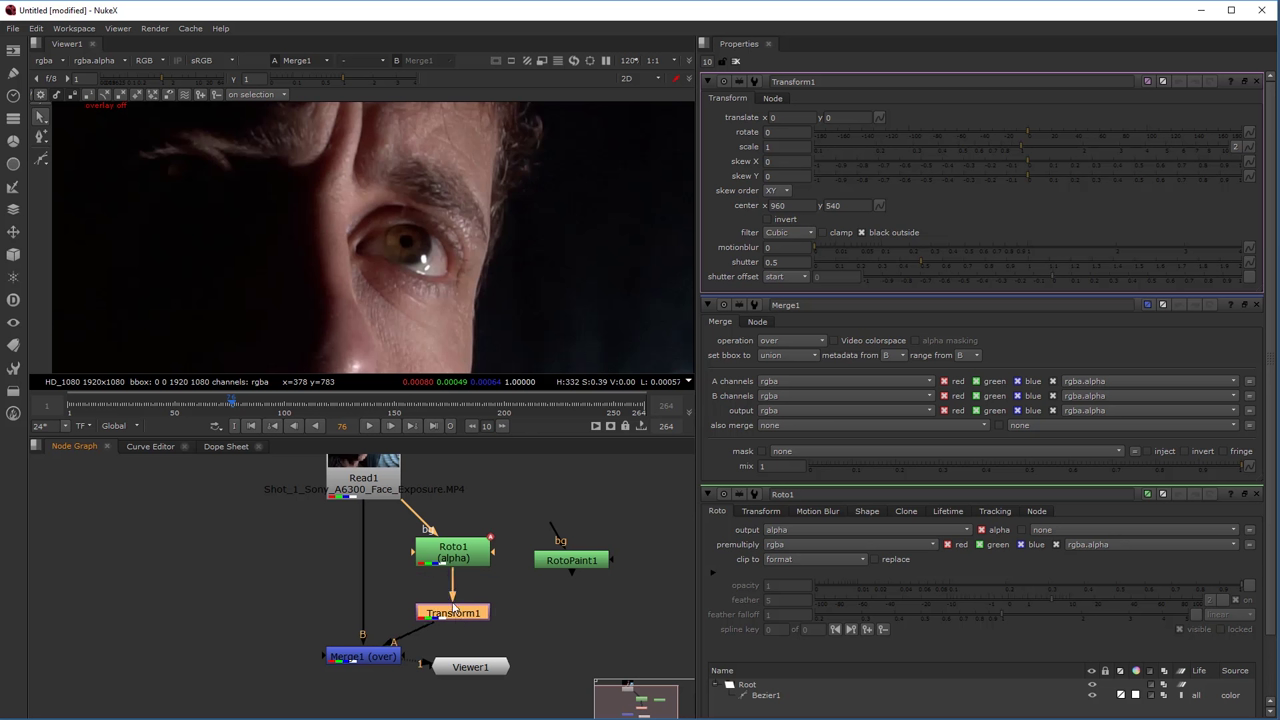
Show the viewer overlays and move only Transform1's center pivot onto the man's eye, at about x 1094, y 763.
{"action": "key", "text": "o"}
{"action": "scroll", "coordinate": [367, 252], "scroll_direction": "down", "scroll_amount": 4}
{"action": "scroll", "coordinate": [347, 275], "scroll_direction": "up", "scroll_amount": 3}
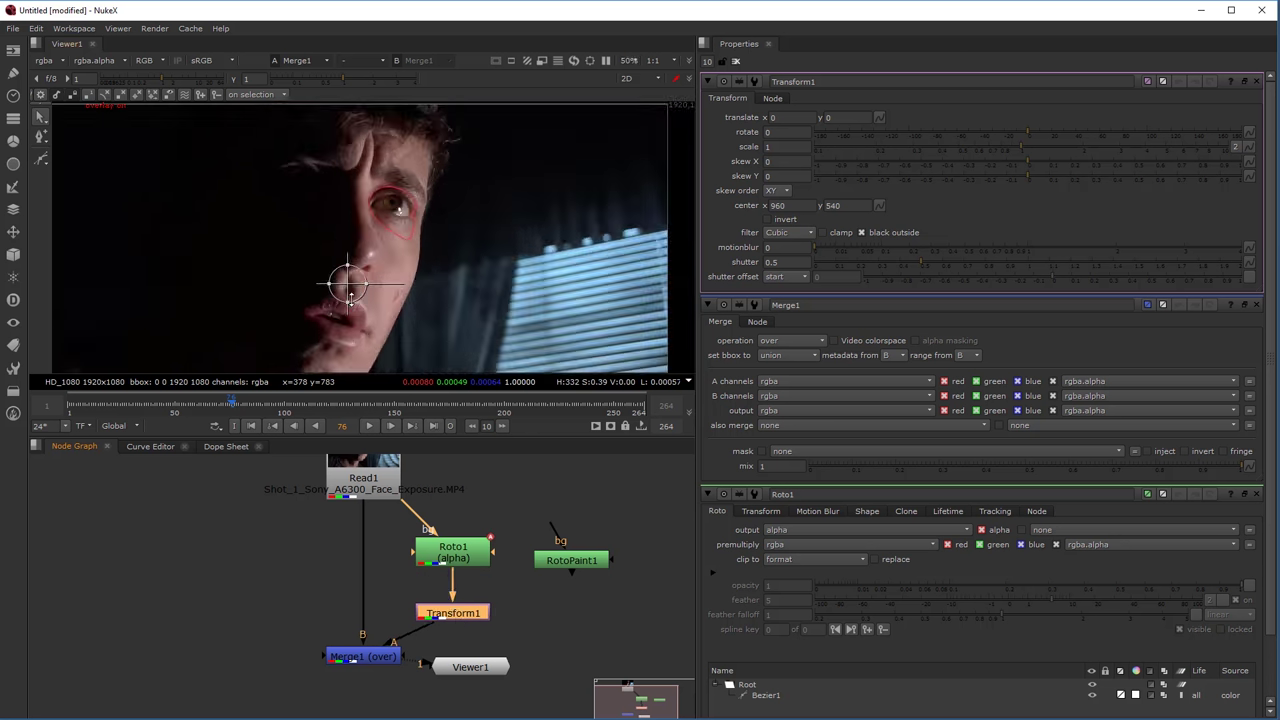
{"action": "scroll", "coordinate": [347, 275], "scroll_direction": "down", "scroll_amount": 3}
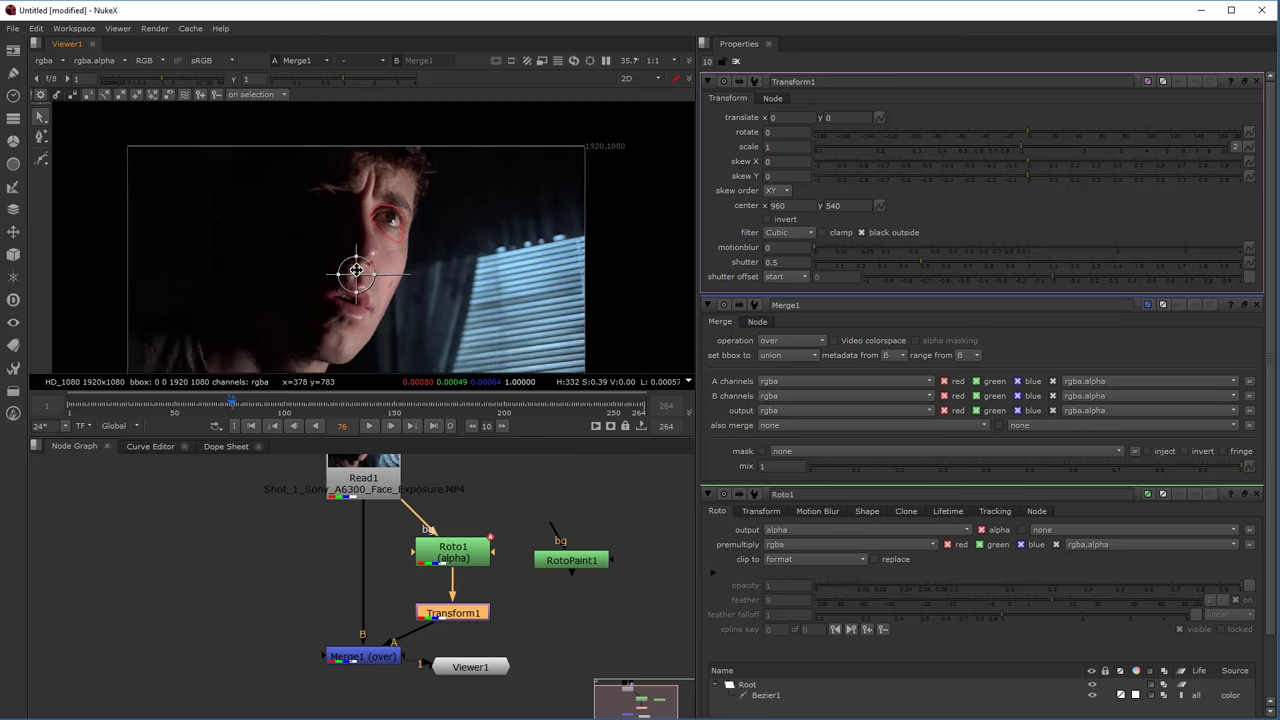
{"action": "left_click_drag", "start_coordinate": [370, 261], "coordinate": [378, 262]}
{"action": "key", "text": "ctrl+z"}
{"action": "scroll", "coordinate": [362, 265], "scroll_direction": "up", "scroll_amount": 3}
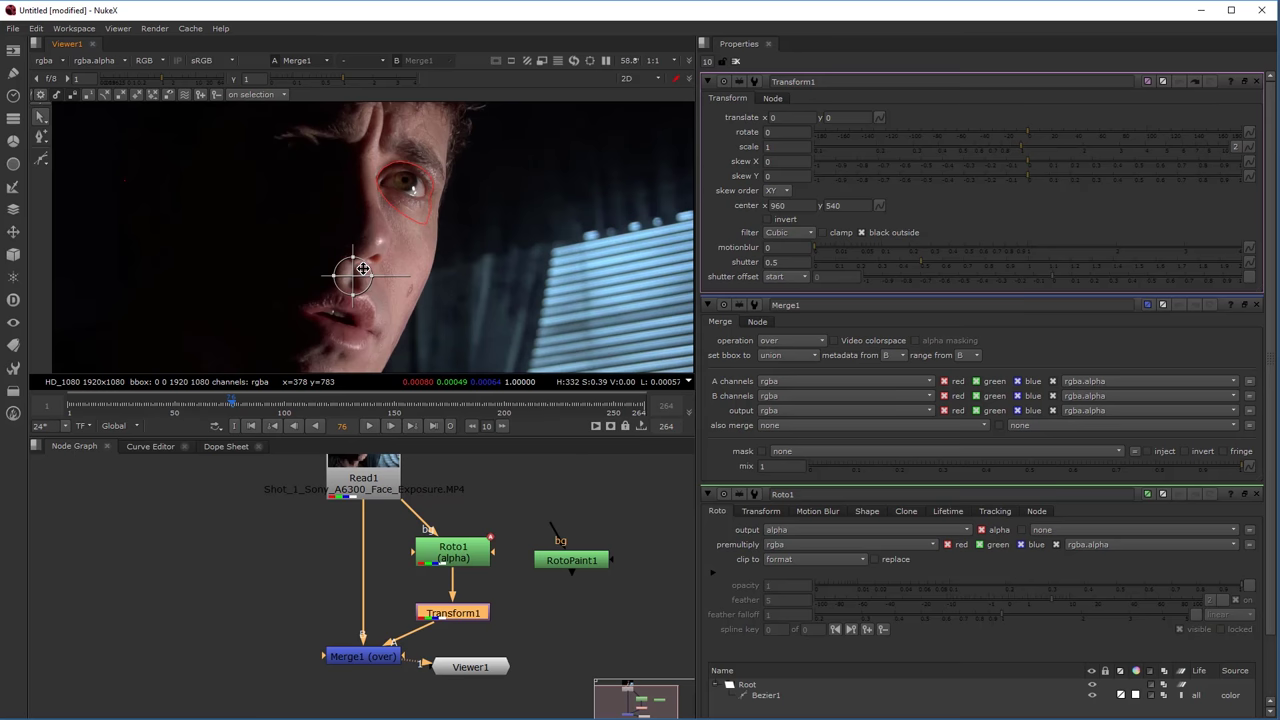
{"action": "middle_click_drag", "start_coordinate": [363, 264], "coordinate": [355, 289]}
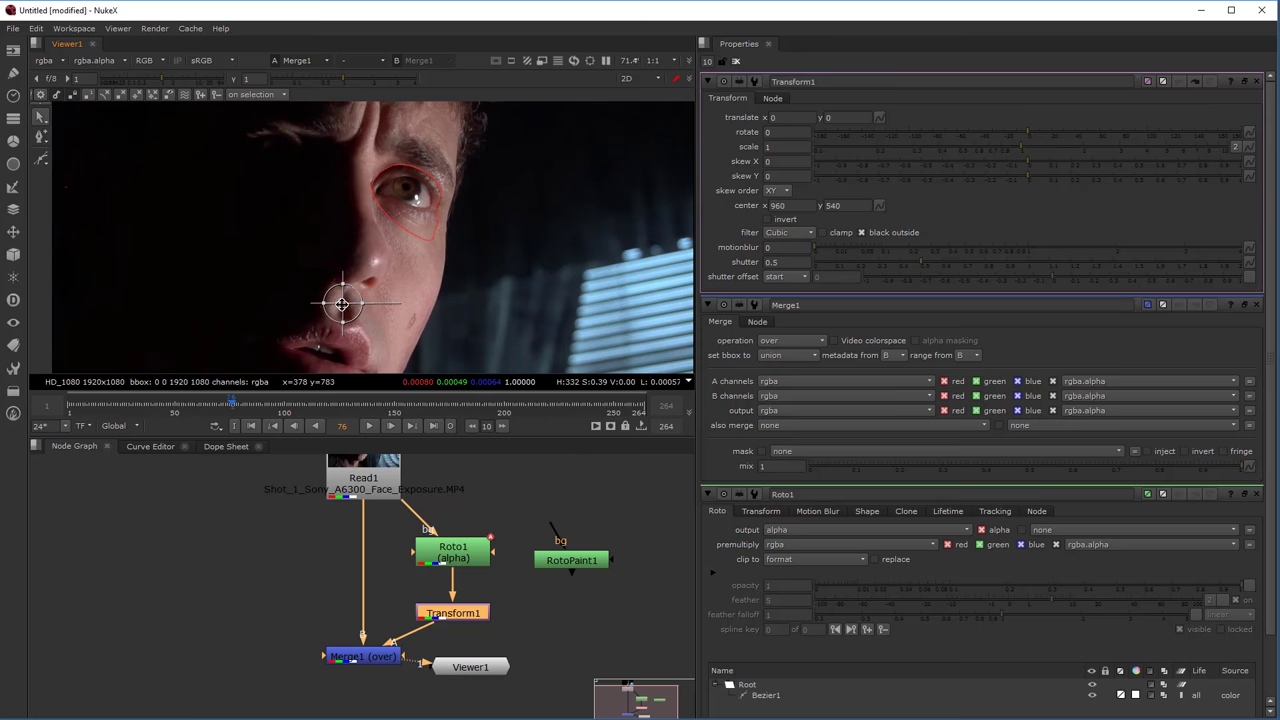
{"action": "left_click_drag", "start_coordinate": [343, 303], "coordinate": [408, 197], "text": "ctrl"}
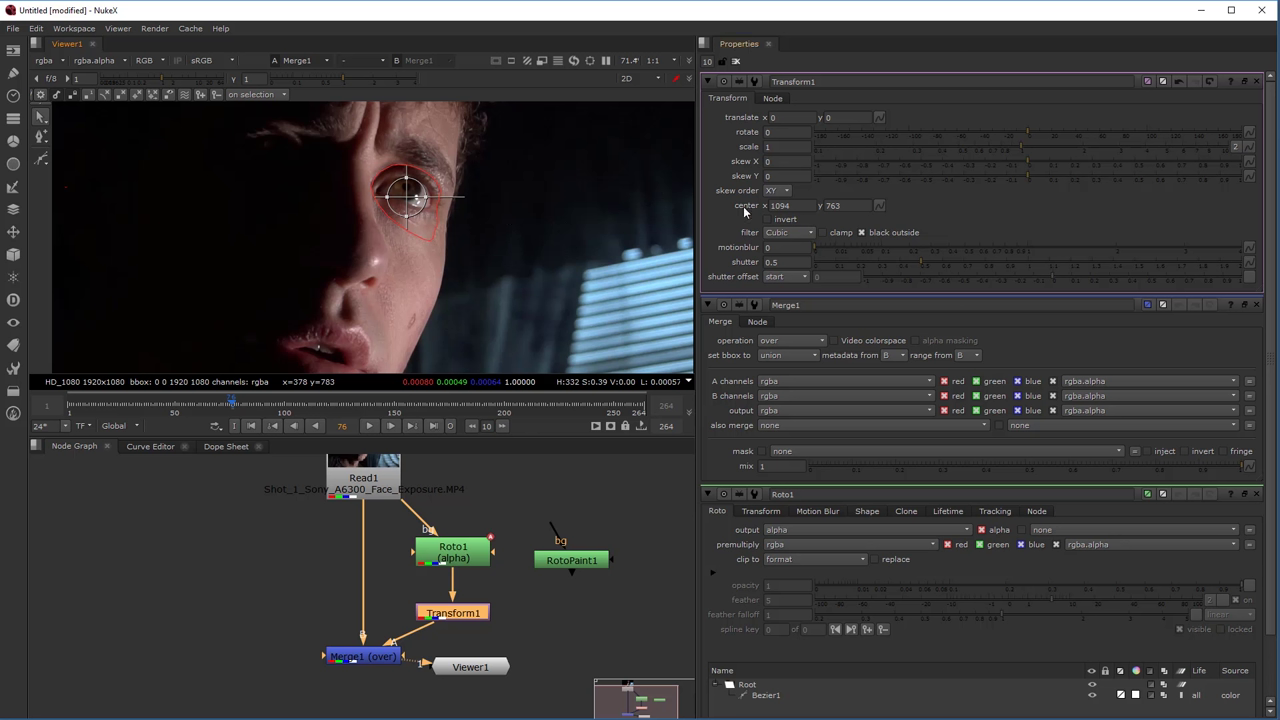
Scale the isolated eye up uniformly to about 1.19 with Transform1, and hide the viewer overlays.
{"action": "scroll", "coordinate": [416, 199], "scroll_direction": "up", "scroll_amount": 5}
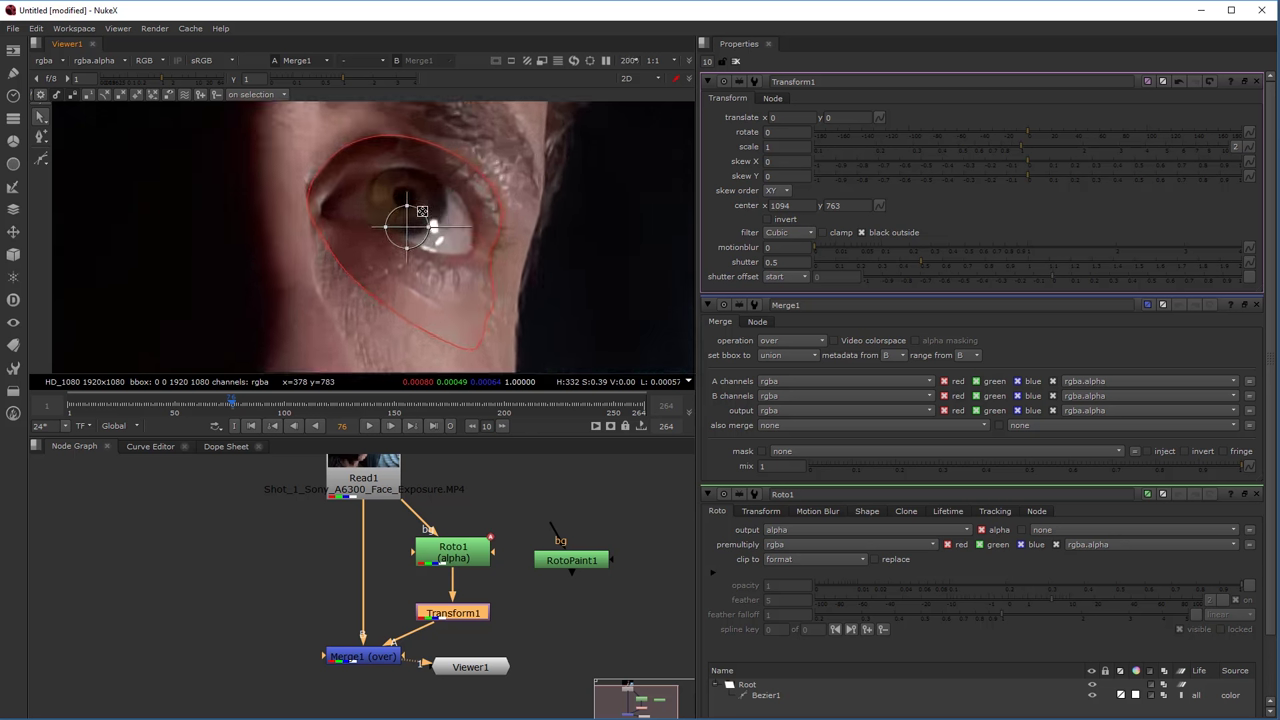
{"action": "left_click_drag", "start_coordinate": [425, 211], "coordinate": [431, 208]}
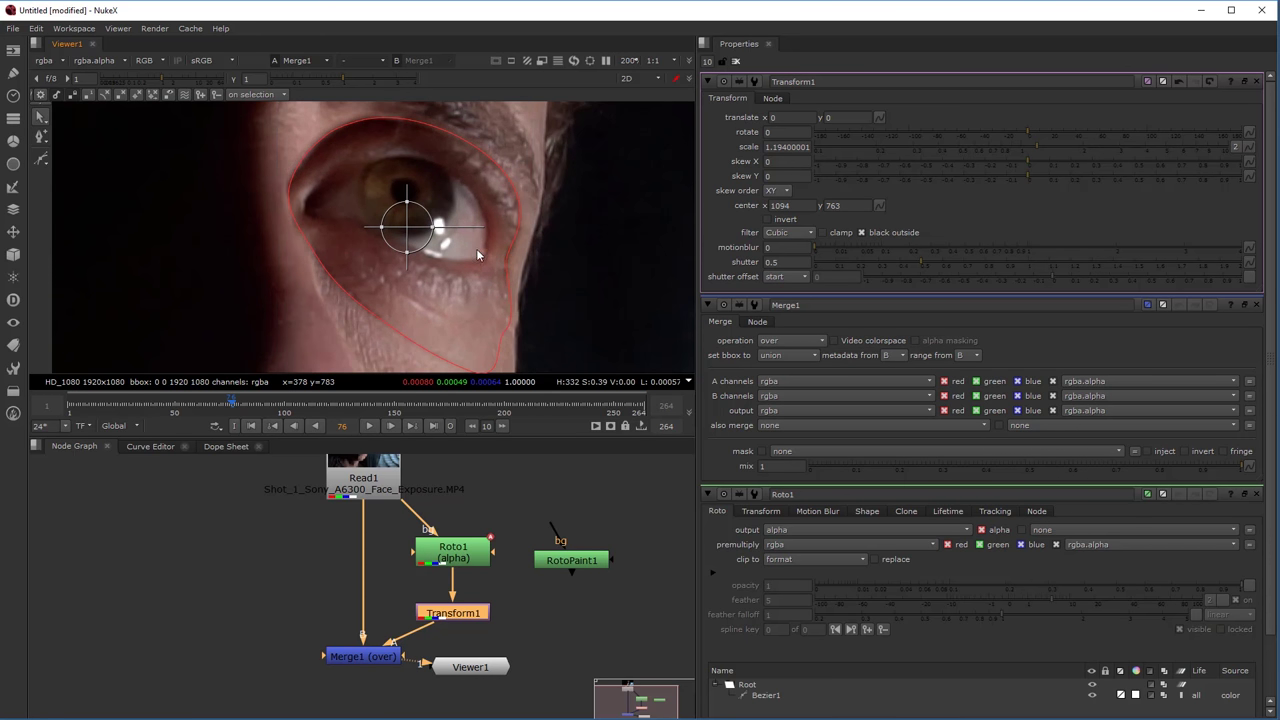
{"action": "key", "text": "o"}
{"action": "scroll", "coordinate": [450, 258], "scroll_direction": "down", "scroll_amount": 6}
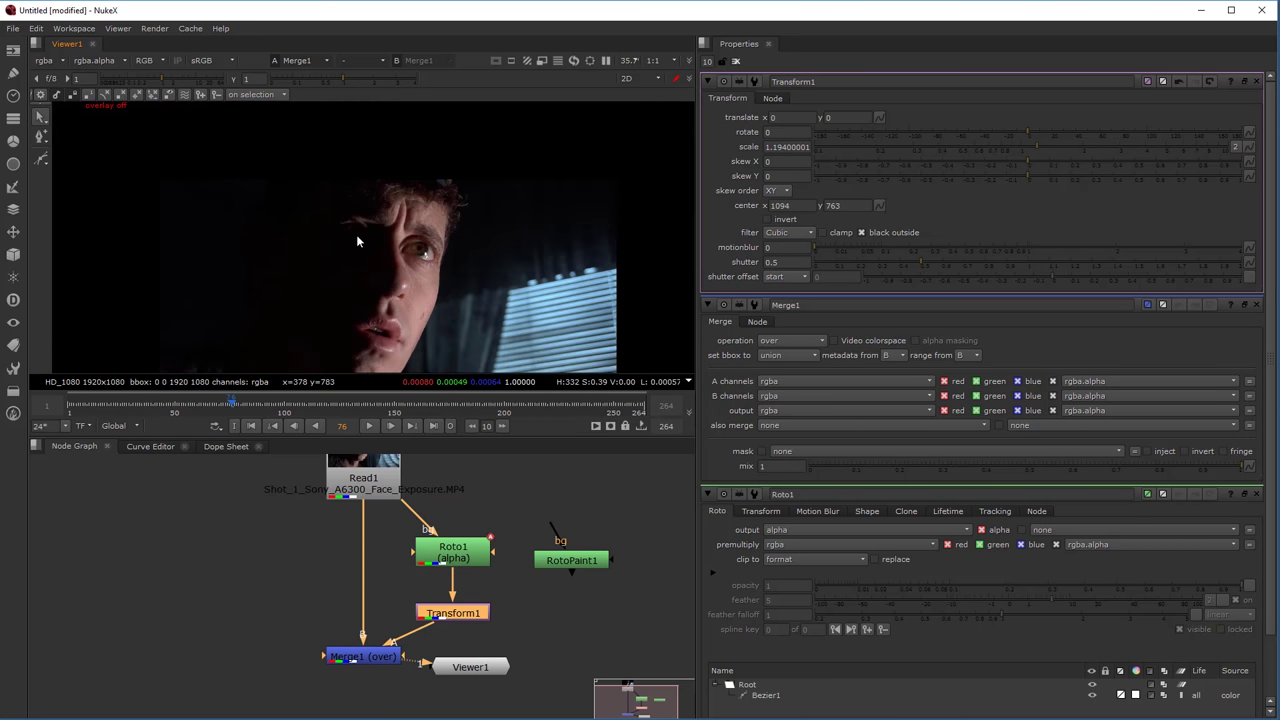
Raise the viewer gain to 1.25 and inspect the enlarged eye against the rest of the face.
{"action": "left_click_drag", "start_coordinate": [344, 77], "coordinate": [352, 74]}
{"action": "scroll", "coordinate": [426, 268], "scroll_direction": "down", "scroll_amount": 1}
{"action": "middle_click_drag", "start_coordinate": [426, 268], "coordinate": [443, 178]}
{"action": "scroll", "coordinate": [449, 203], "scroll_direction": "up", "scroll_amount": 2}
{"action": "scroll", "coordinate": [441, 185], "scroll_direction": "up", "scroll_amount": 1}
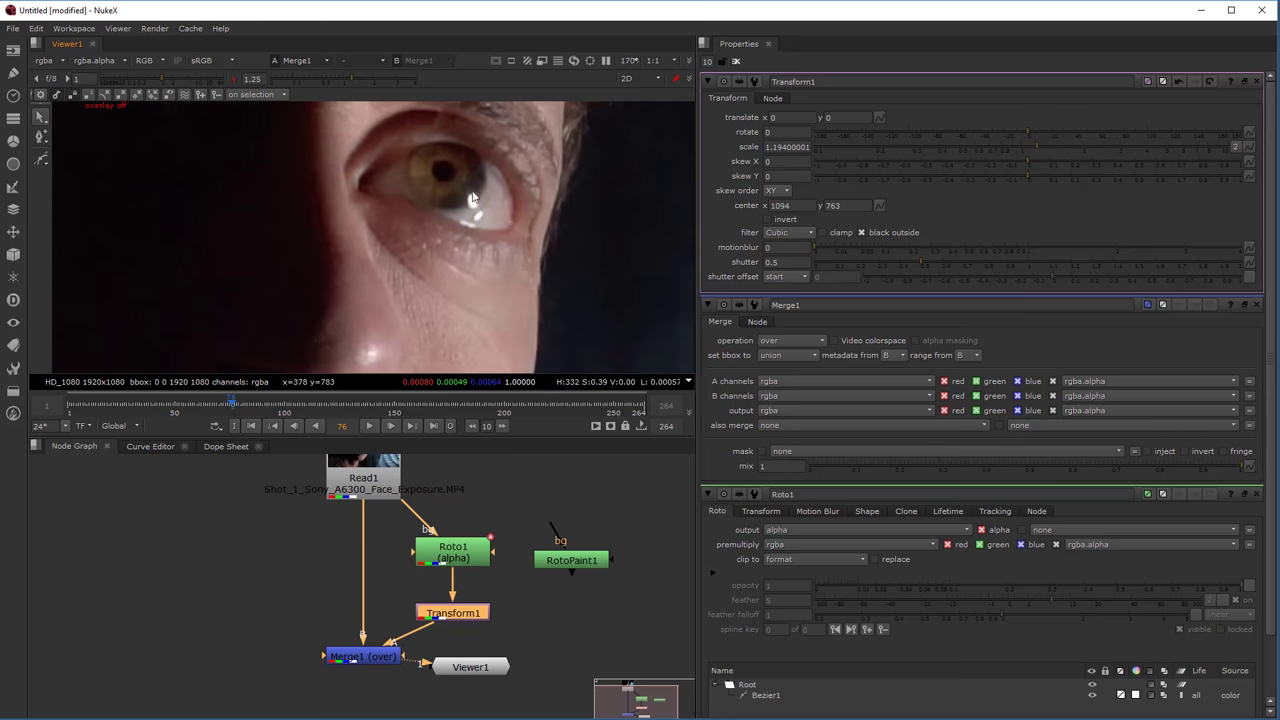
{"action": "scroll", "coordinate": [456, 259], "scroll_direction": "up", "scroll_amount": 1}
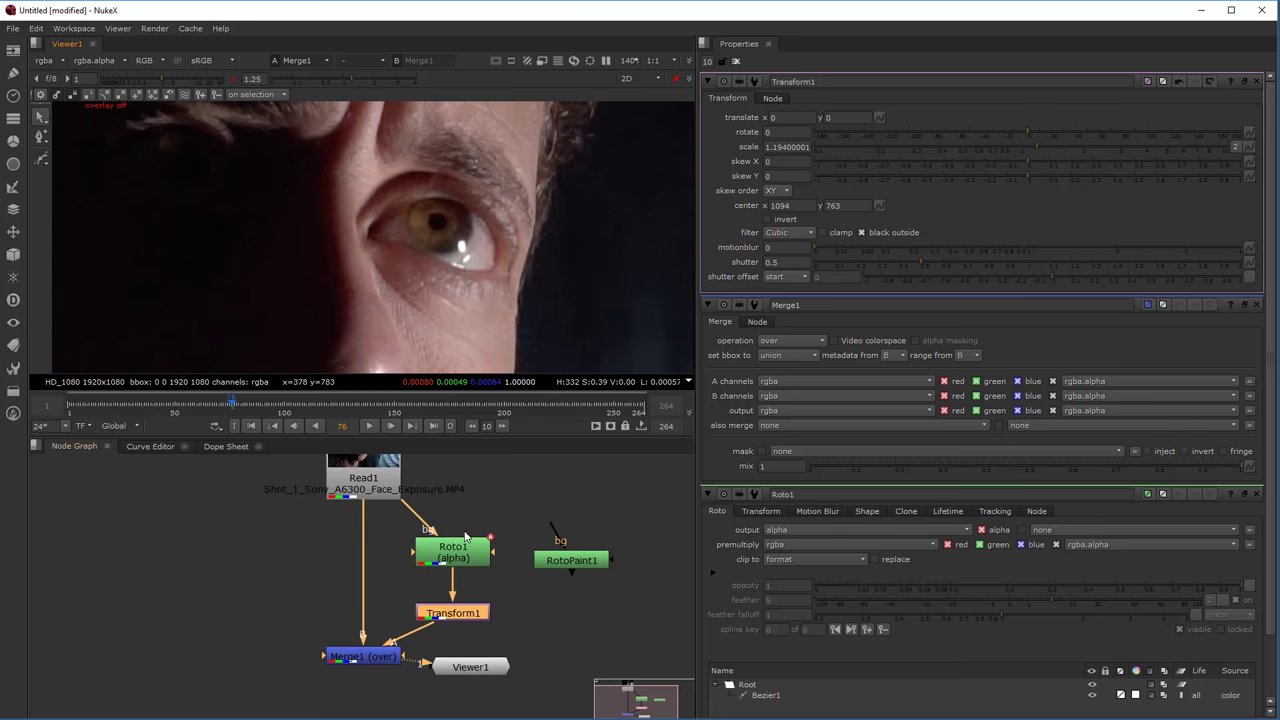
Set the feather of Bezier1 in Roto1 to -12 and check how the enlarged eye blends into the face.
{"action": "scroll", "coordinate": [458, 558], "scroll_direction": "up", "scroll_amount": 3}
{"action": "double_click", "coordinate": [452, 555]}
{"action": "scroll", "coordinate": [449, 194], "scroll_direction": "up", "scroll_amount": 1}
{"action": "left_click", "coordinate": [761, 282]}
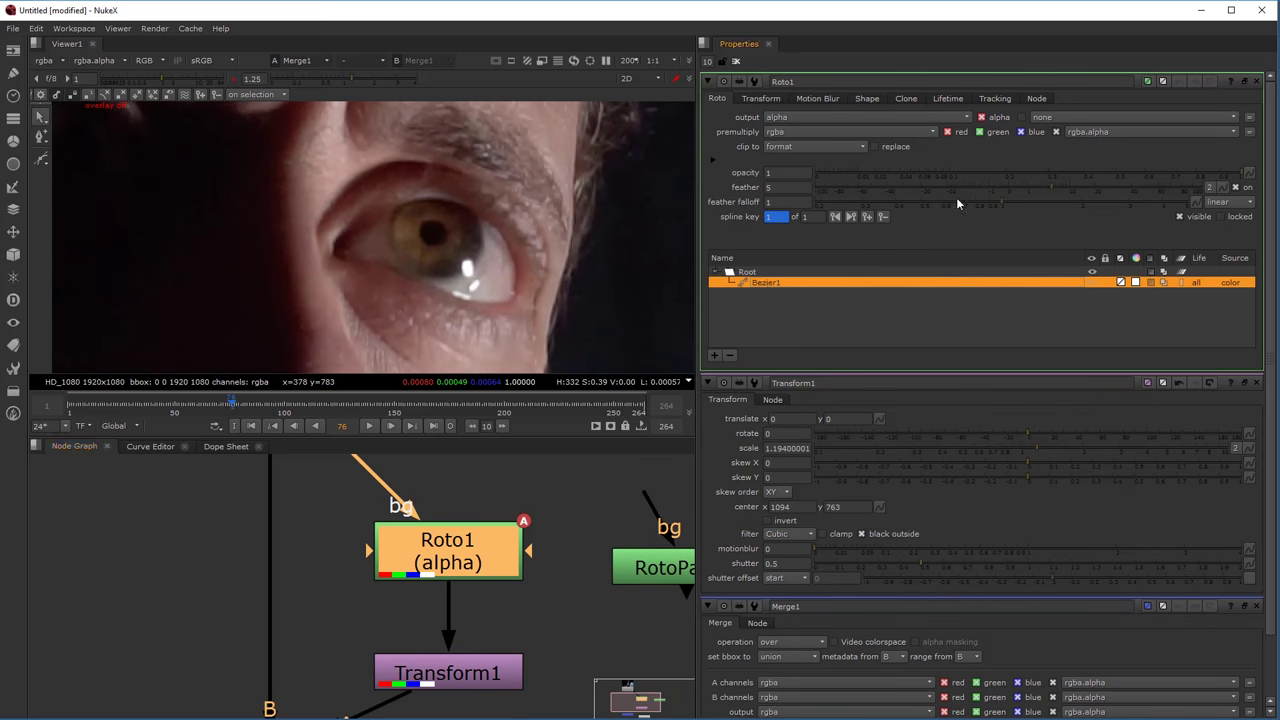
{"action": "left_click_drag", "start_coordinate": [1055, 185], "coordinate": [944, 193]}
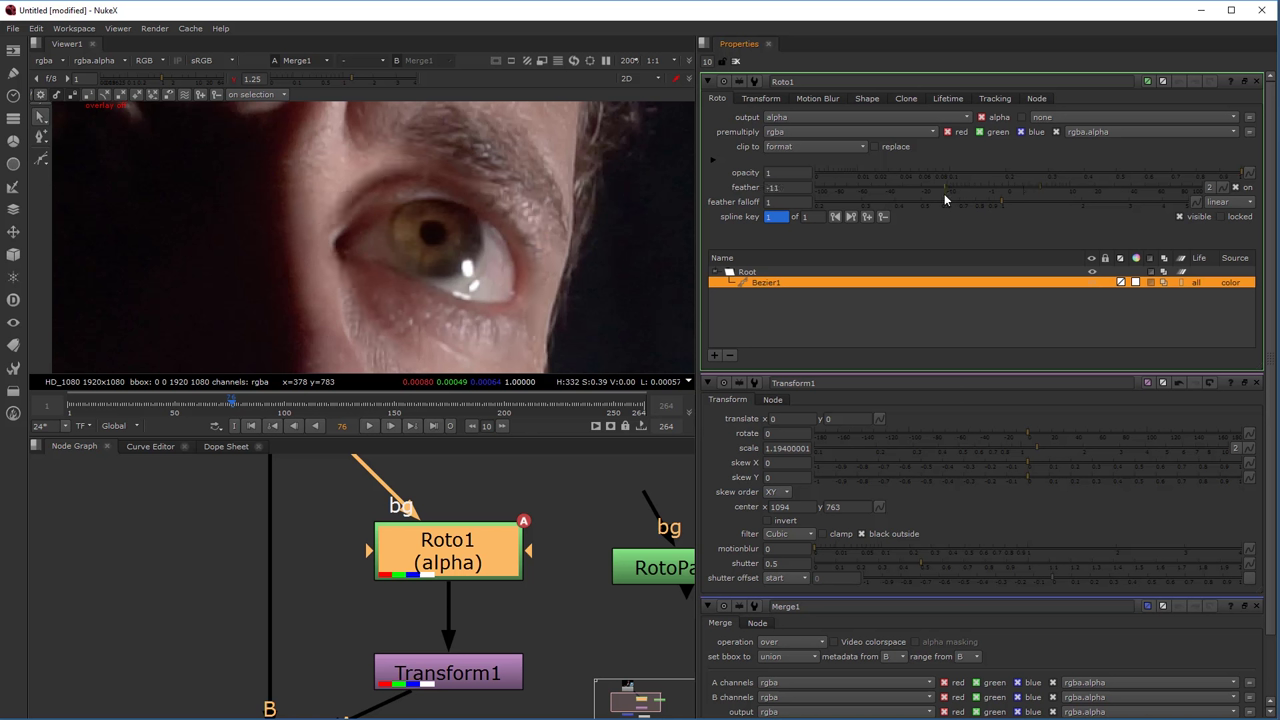
{"action": "scroll", "coordinate": [366, 266], "scroll_direction": "down", "scroll_amount": 10}
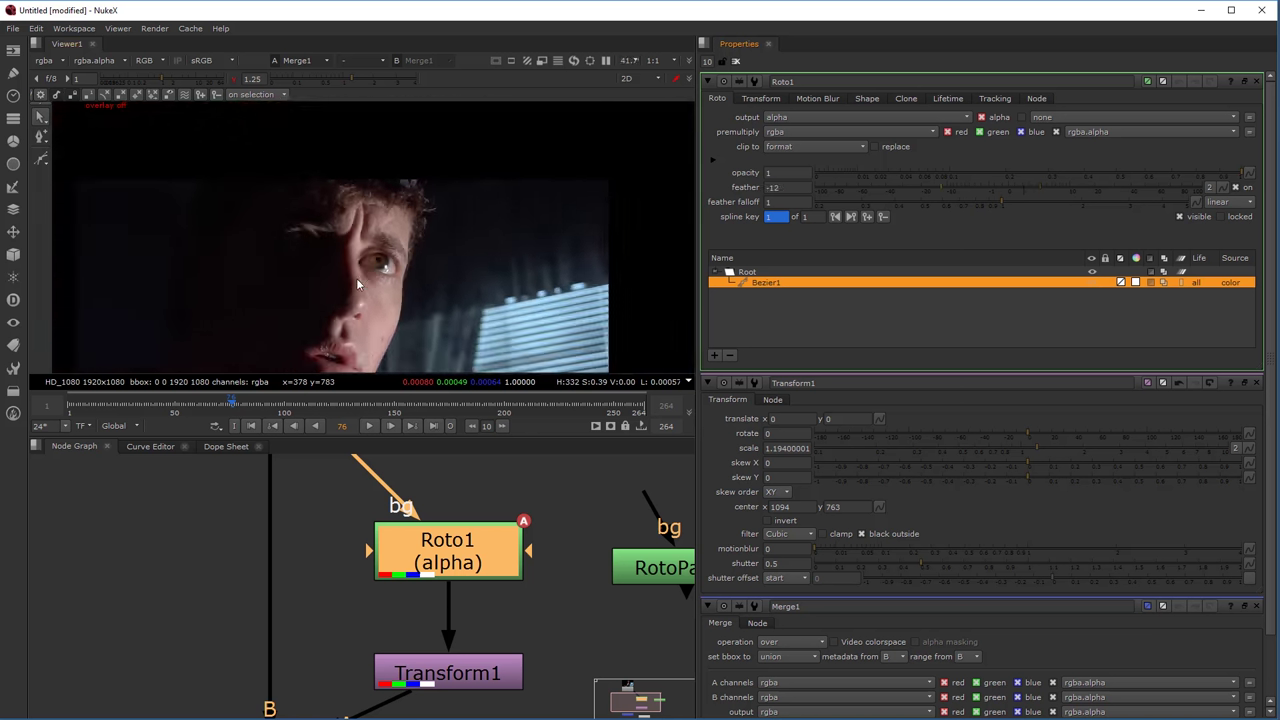
{"action": "scroll", "coordinate": [383, 300], "scroll_direction": "up", "scroll_amount": 5}
{"action": "scroll", "coordinate": [387, 302], "scroll_direction": "down", "scroll_amount": 3}
{"action": "scroll", "coordinate": [392, 285], "scroll_direction": "up", "scroll_amount": 5}
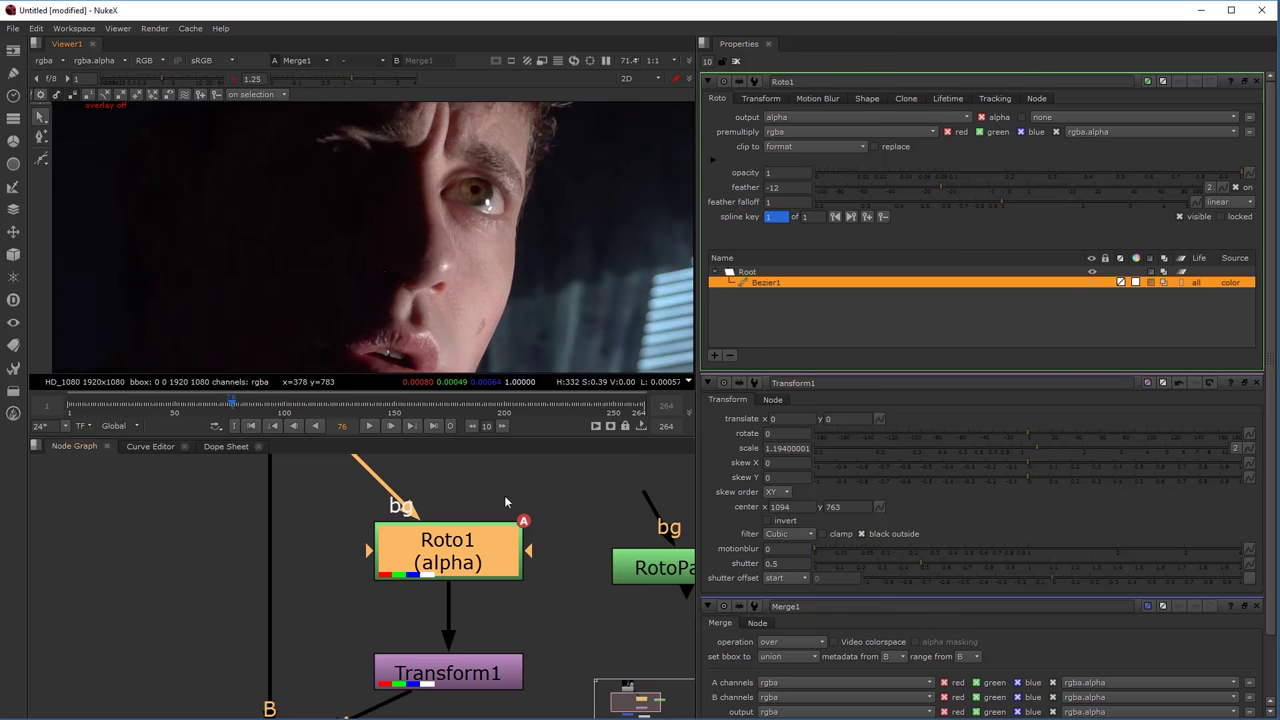
{"action": "scroll", "coordinate": [504, 495], "scroll_direction": "down", "scroll_amount": 5}
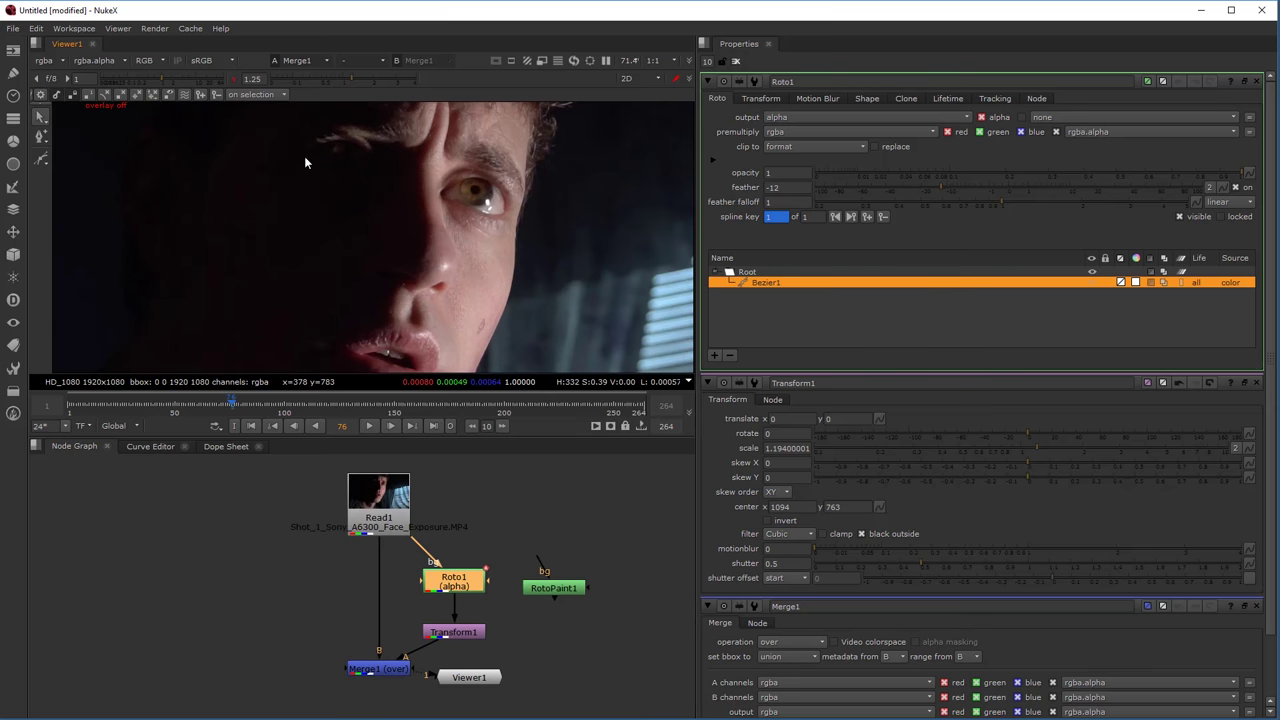
{"action": "scroll", "coordinate": [402, 266], "scroll_direction": "down", "scroll_amount": 2}
{"action": "middle_click_drag", "start_coordinate": [396, 310], "coordinate": [392, 235]}
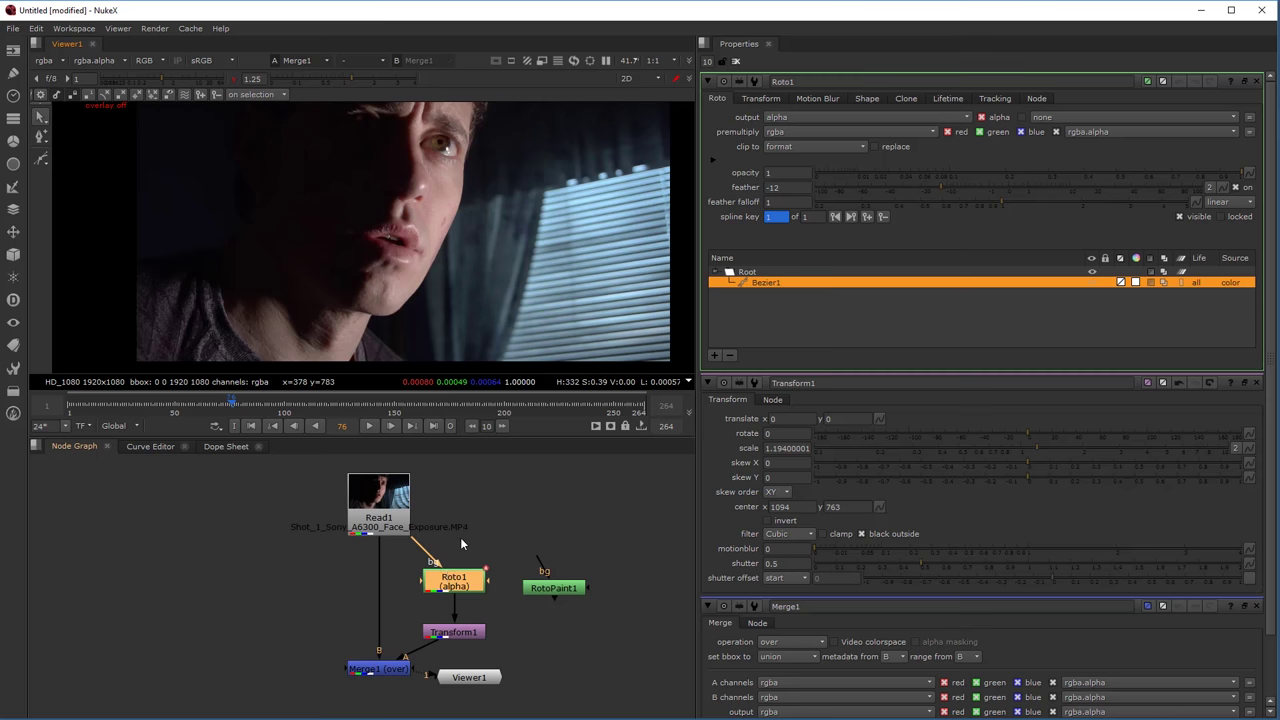
Connect RotoPaint1's bg input to Read1, place RotoPaint1 beside Read1 and view its output.
{"action": "left_click", "coordinate": [460, 537]}
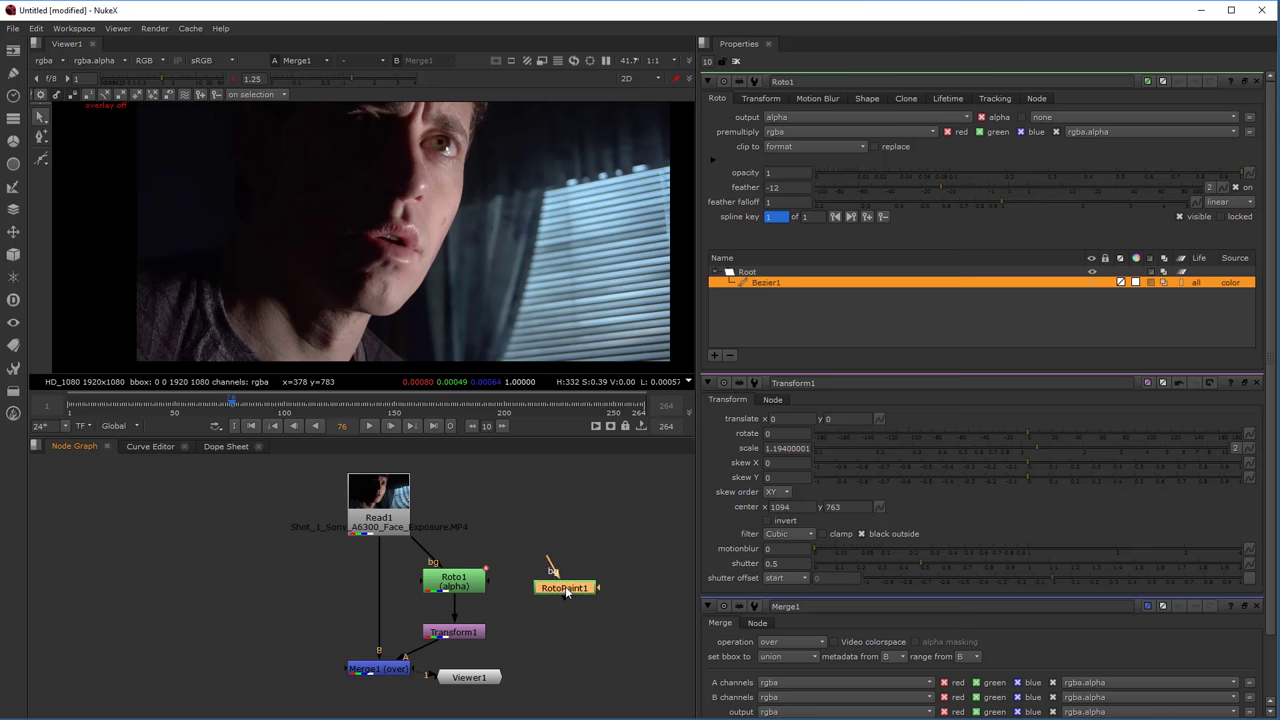
{"action": "left_click_drag", "start_coordinate": [457, 585], "coordinate": [457, 589]}
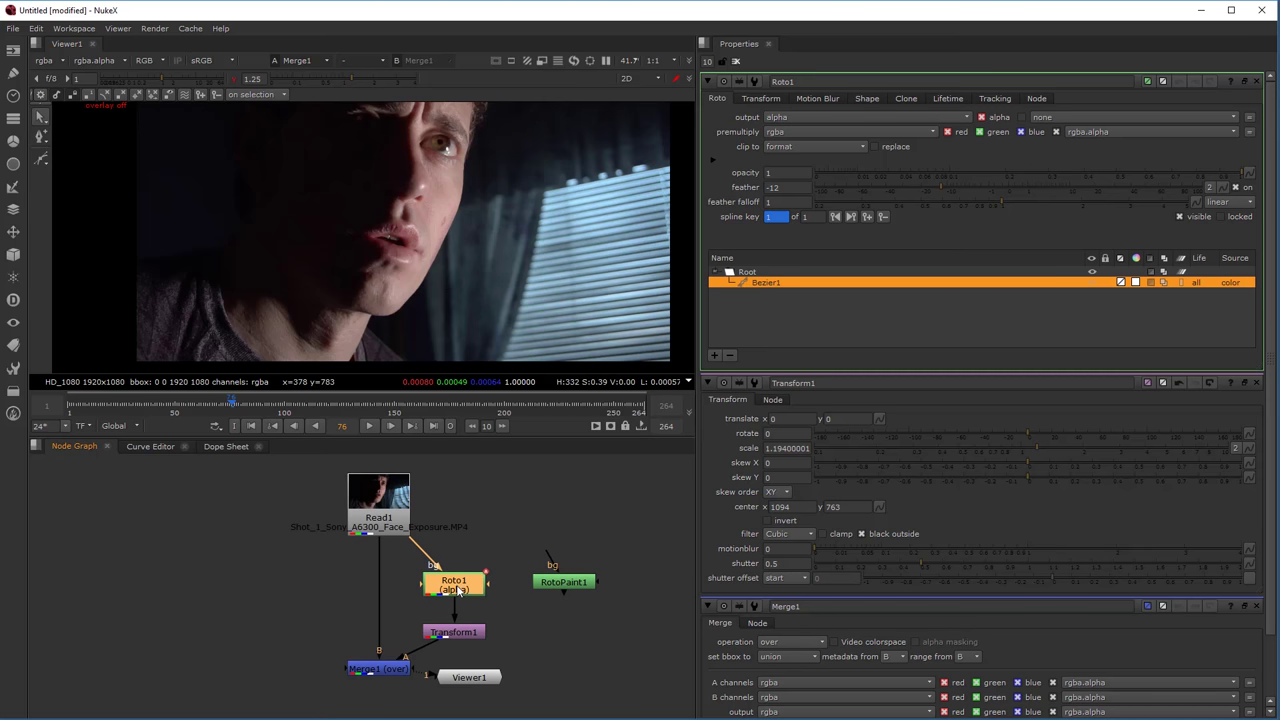
{"action": "left_click_drag", "start_coordinate": [564, 581], "coordinate": [400, 497]}
{"action": "left_click_drag", "start_coordinate": [554, 531], "coordinate": [566, 509]}
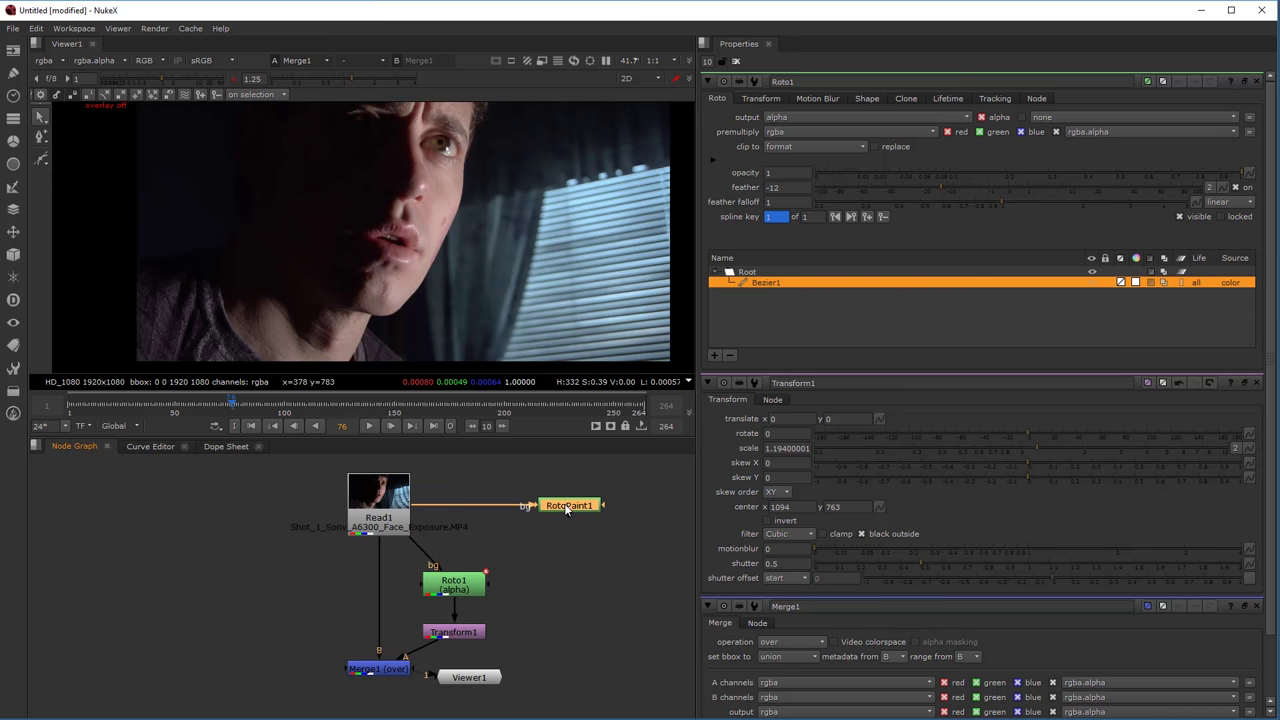
{"action": "key", "text": "1"}
Show only RotoPaint1's properties by limiting the open panels to 1, and turn the viewer overlays on.
{"action": "double_click", "coordinate": [566, 507]}
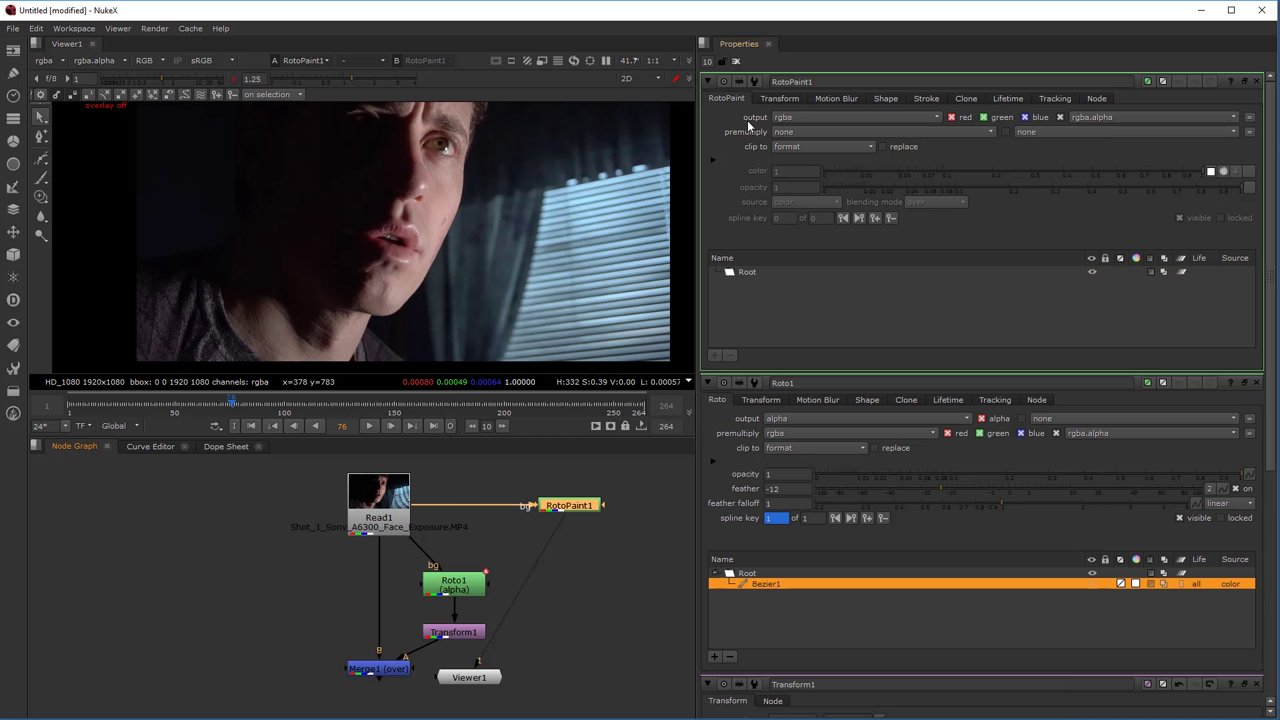
{"action": "left_click", "coordinate": [1256, 382]}
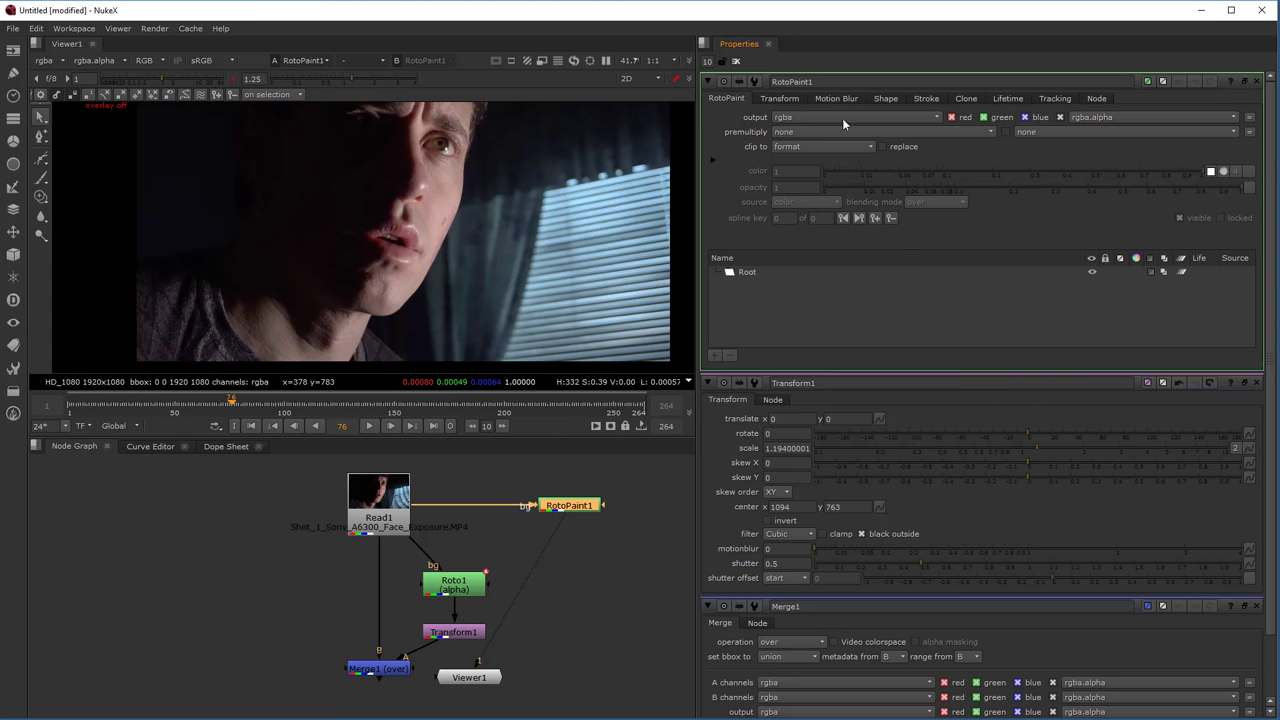
{"action": "type", "text": "1"}
{"action": "key", "text": "Return"}
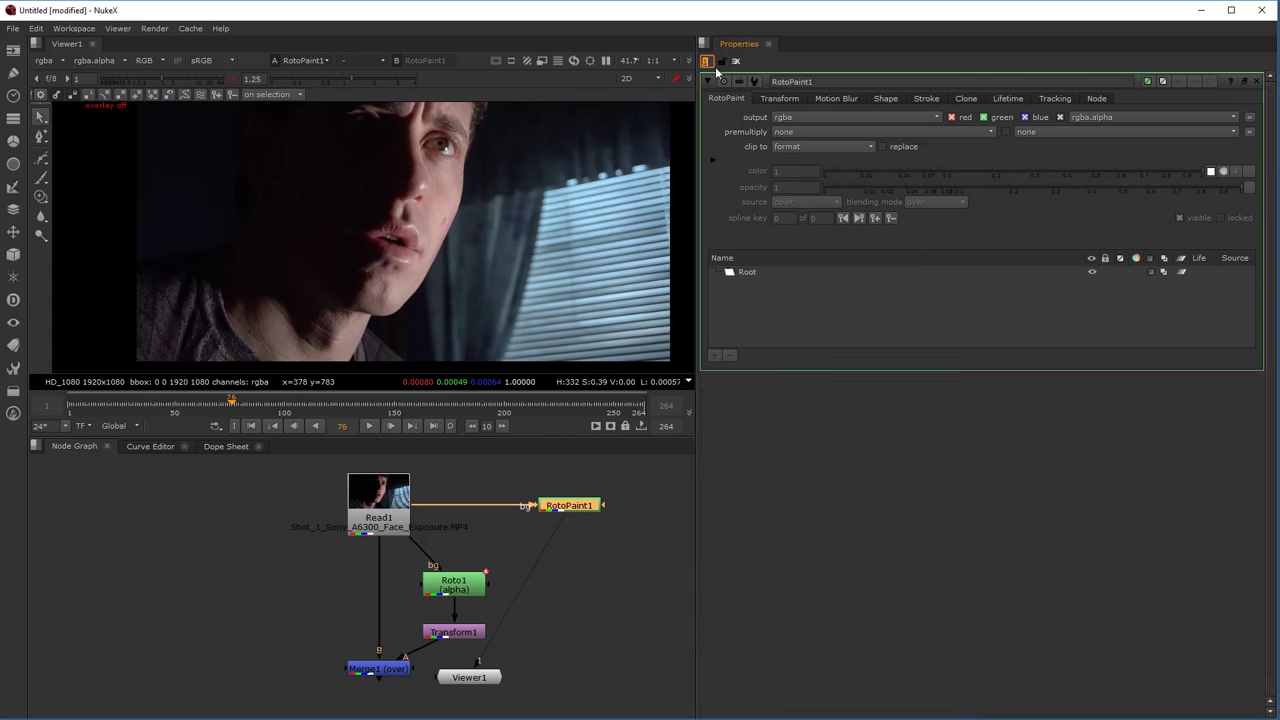
{"action": "key", "text": "o"}
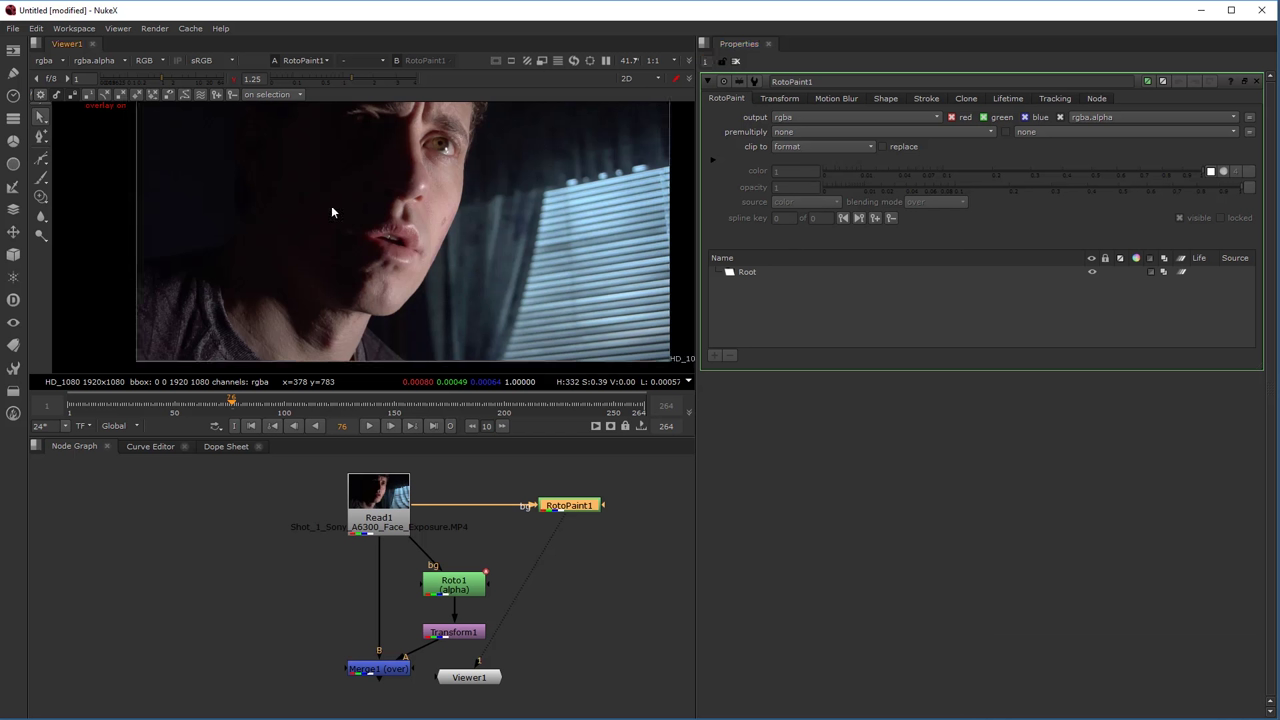
Paint a white, single-frame Brush stroke of size 25 down the cheek below the eye.
{"action": "scroll", "coordinate": [422, 183], "scroll_direction": "down", "scroll_amount": 2}
{"action": "scroll", "coordinate": [422, 183], "scroll_direction": "up", "scroll_amount": 3}
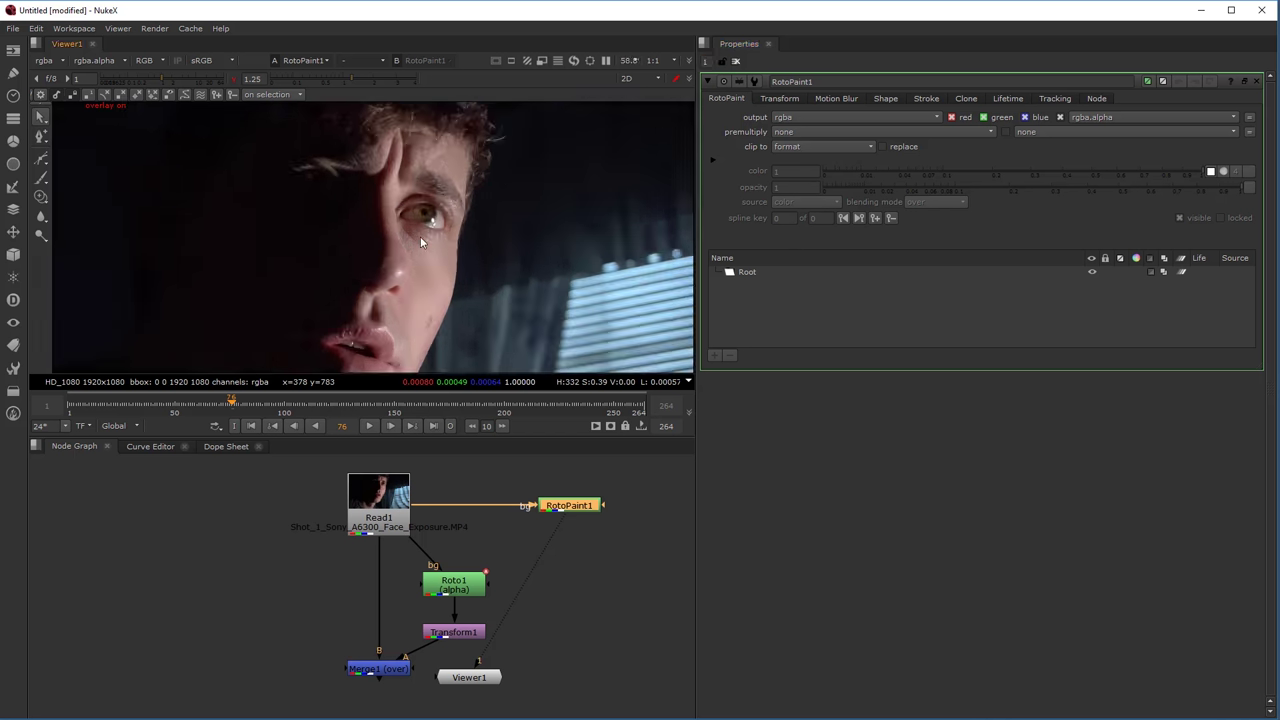
{"action": "right_click", "coordinate": [41, 205]}
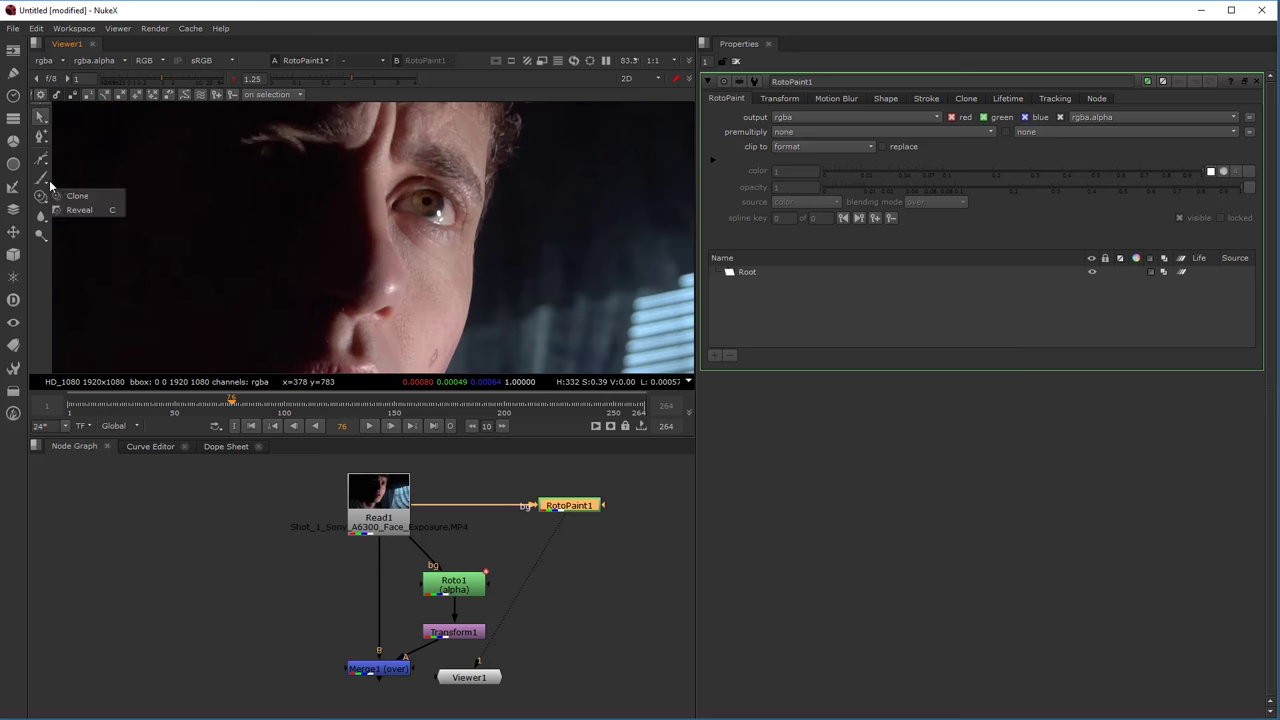
{"action": "left_click", "coordinate": [41, 182]}
{"action": "right_click", "coordinate": [42, 182]}
{"action": "left_click", "coordinate": [62, 177]}
{"action": "mouse_move", "coordinate": [432, 222]}
{"action": "left_mouse_down"}
{"action": "mouse_move", "coordinate": [446, 294]}
{"action": "mouse_move", "coordinate": [418, 330]}
{"action": "left_mouse_up"}
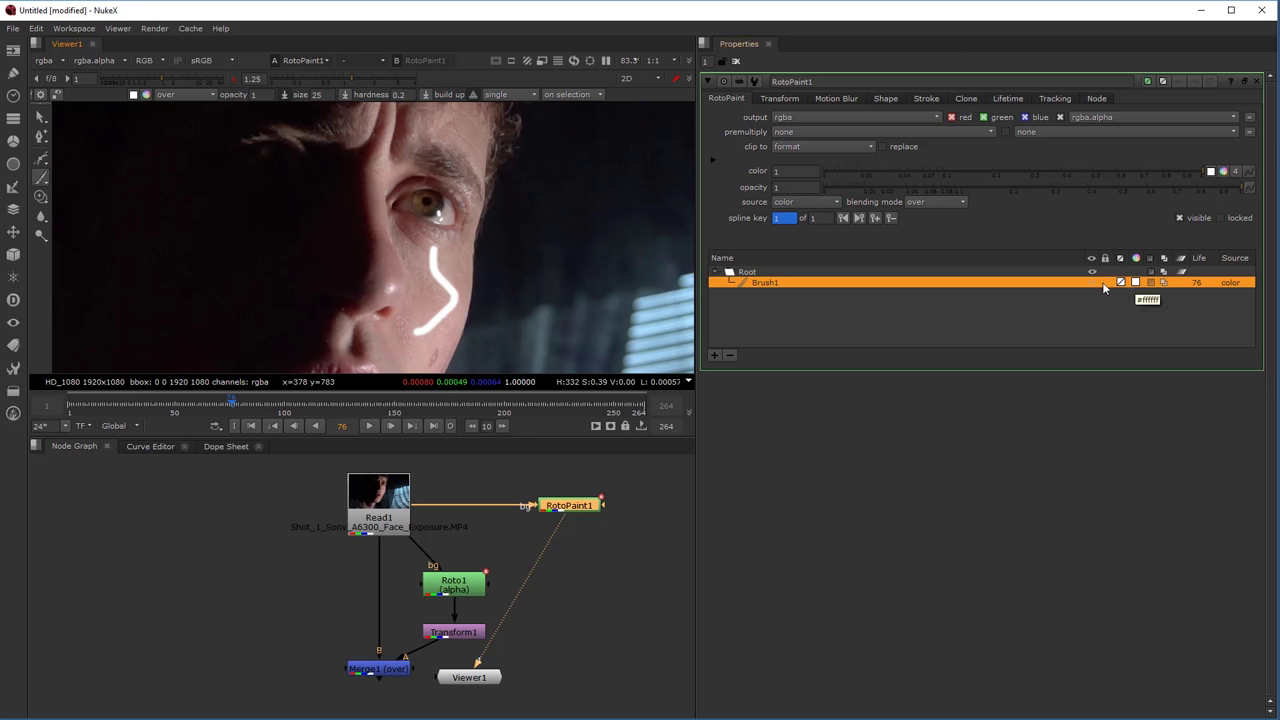
Hide and show Brush1 once, and lock and unlock it.
{"action": "left_click", "coordinate": [1093, 283]}
{"action": "left_click", "coordinate": [1091, 283]}
{"action": "left_click", "coordinate": [1104, 283]}
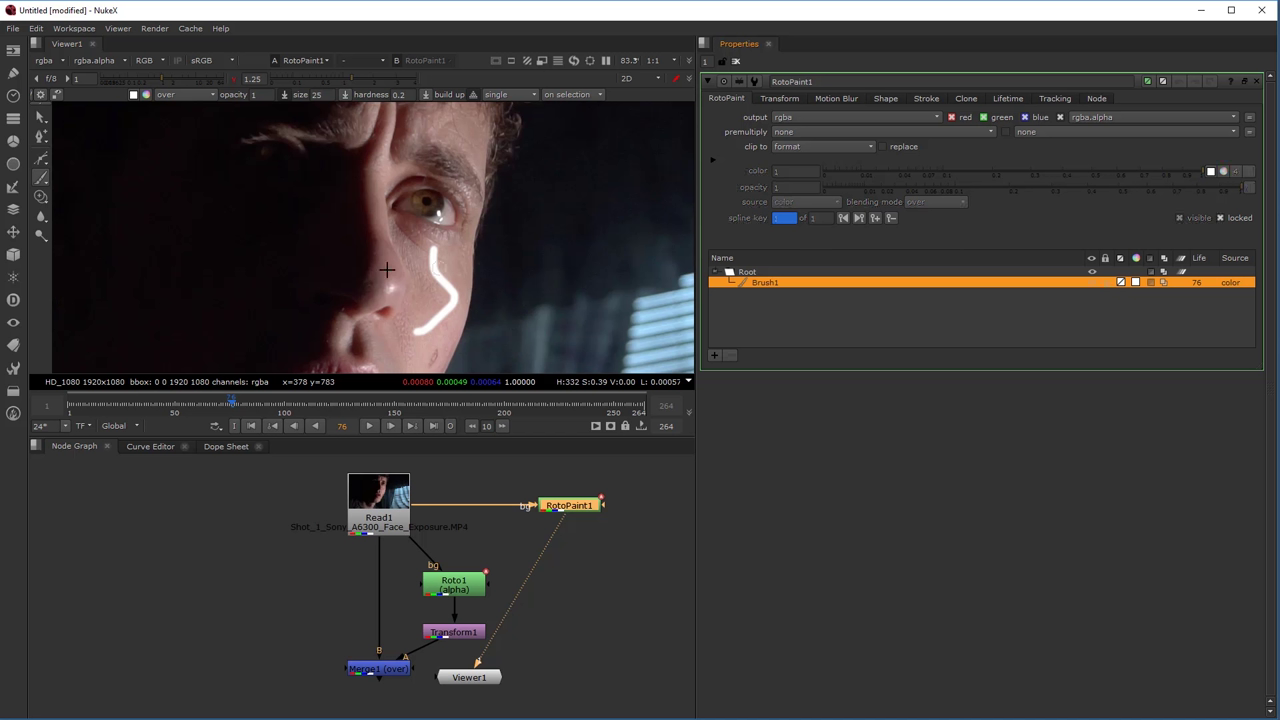
{"action": "left_click", "coordinate": [1107, 283]}
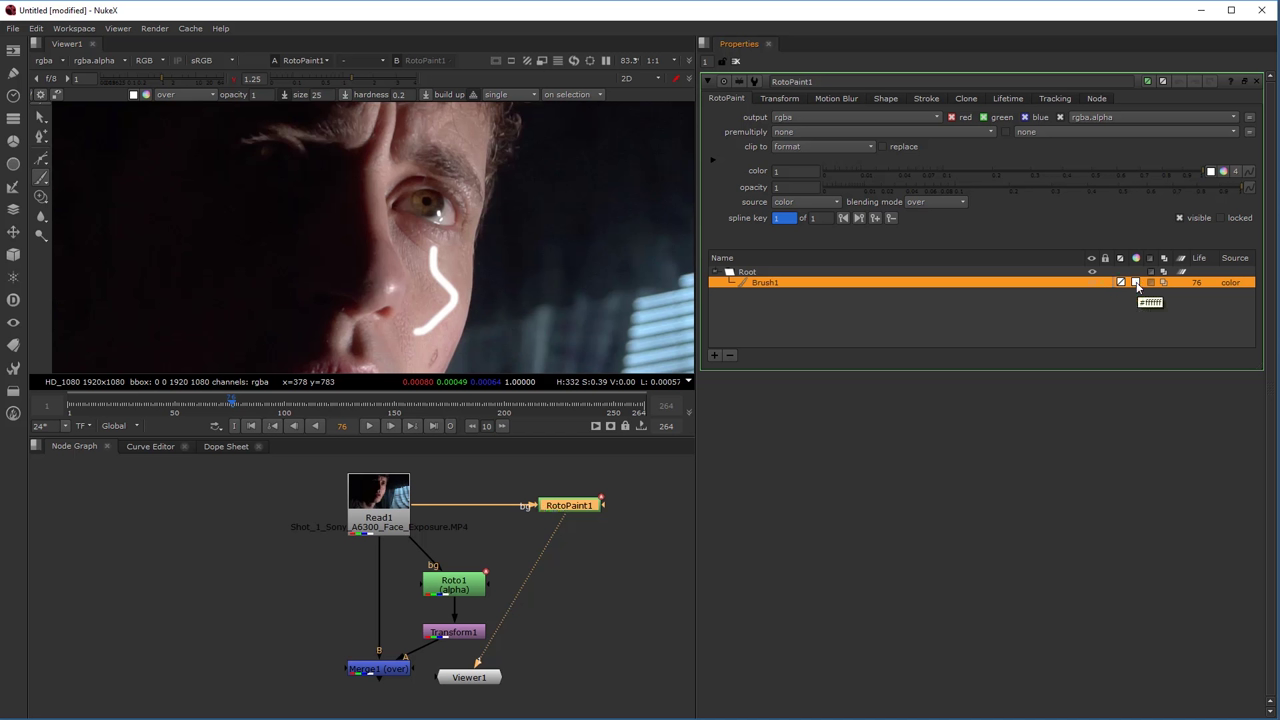
Recolour Brush1 to light cyan with a red value of 0.424.
{"action": "left_click", "coordinate": [1136, 284]}
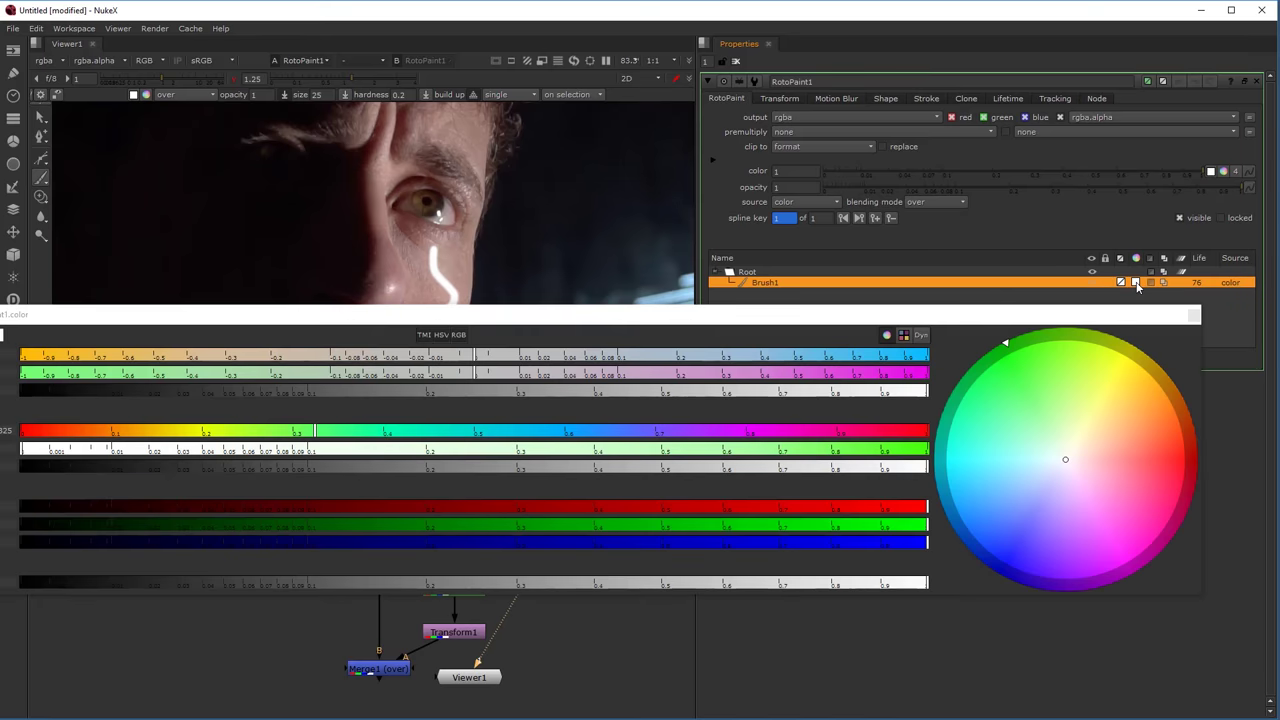
{"action": "left_click", "coordinate": [485, 434]}
{"action": "left_click_drag", "start_coordinate": [537, 507], "coordinate": [611, 506]}
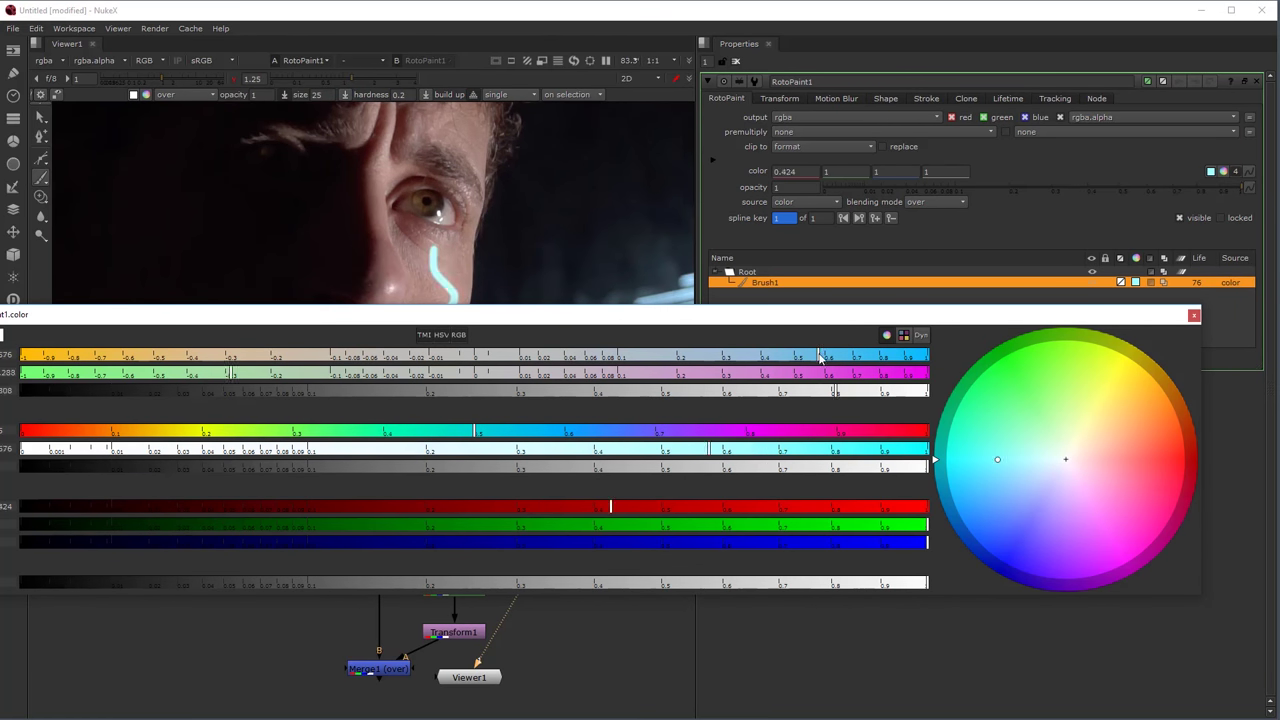
{"action": "left_click", "coordinate": [1194, 316]}
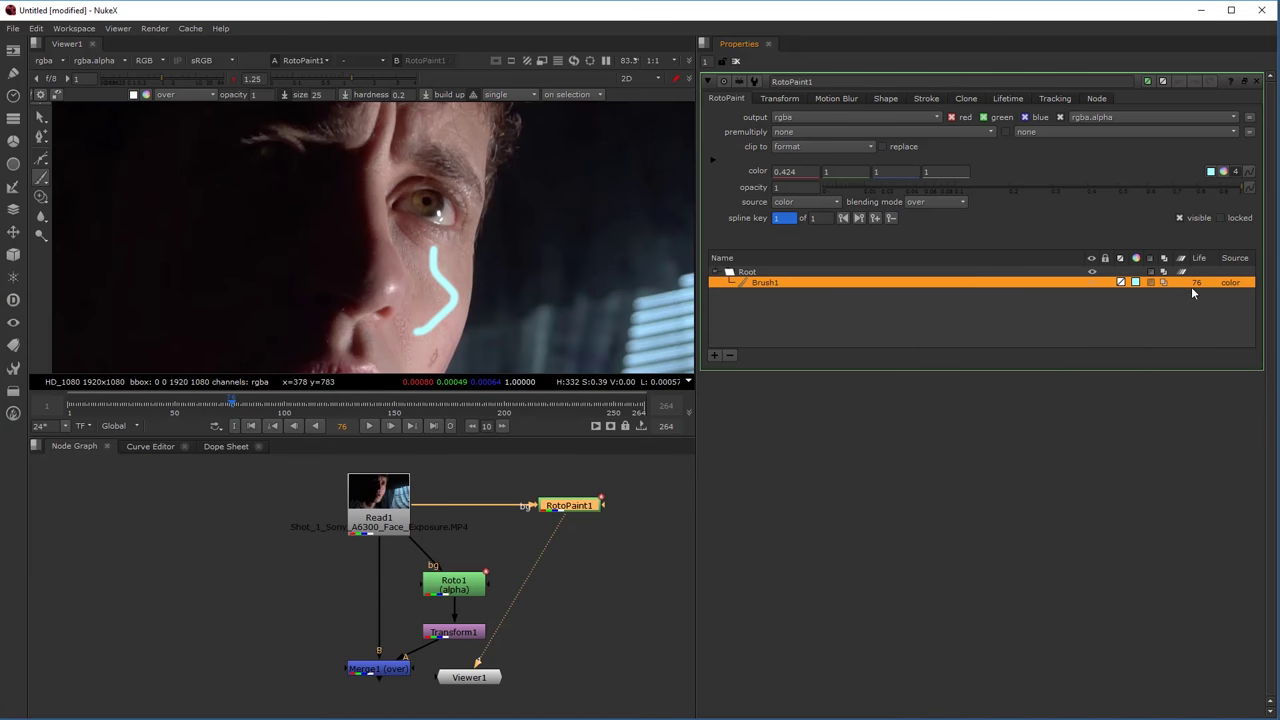
Scrub around frame 76 to examine on which frames the cyan stroke appears.
{"action": "left_click", "coordinate": [237, 412]}
{"action": "left_click_drag", "start_coordinate": [236, 409], "coordinate": [235, 409]}
{"action": "left_click", "coordinate": [232, 412]}
Set the brush lifetime to all, paint a second white stroke from below the eye along the nose, and scrub the nearby frames.
{"action": "left_click", "coordinate": [525, 94]}
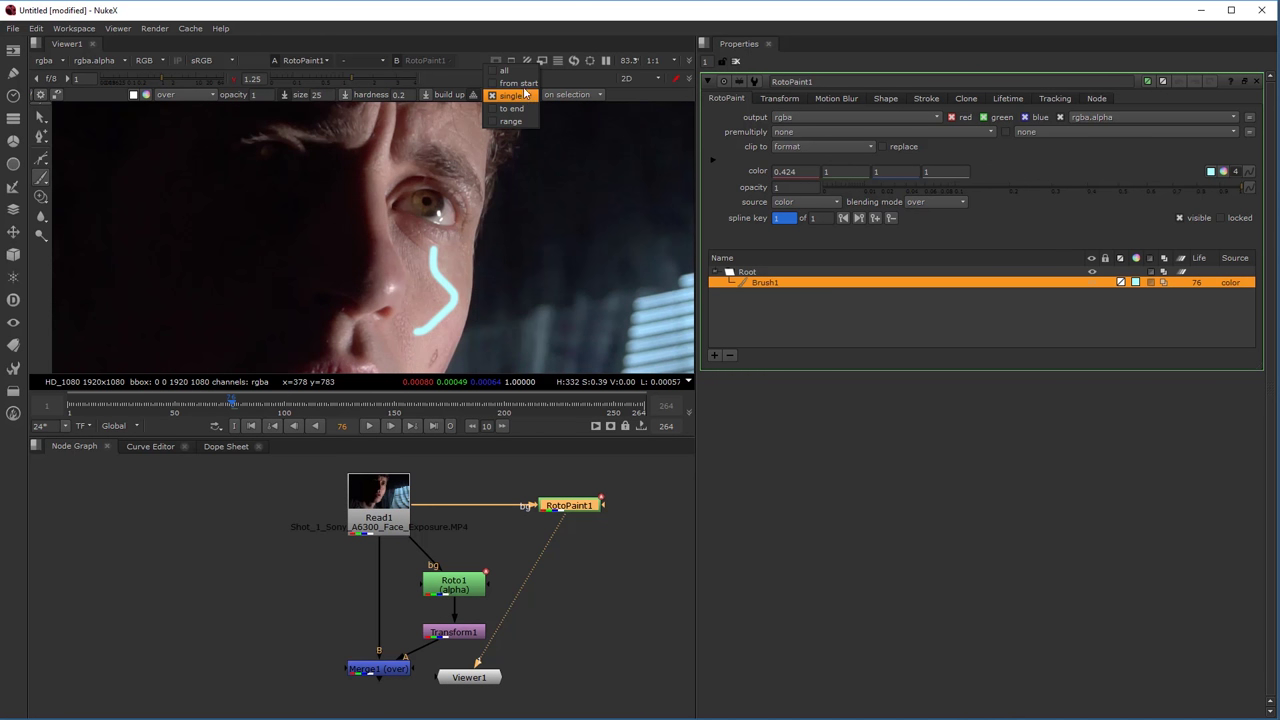
{"action": "left_click", "coordinate": [525, 71]}
{"action": "left_click_drag", "start_coordinate": [410, 238], "coordinate": [367, 333]}
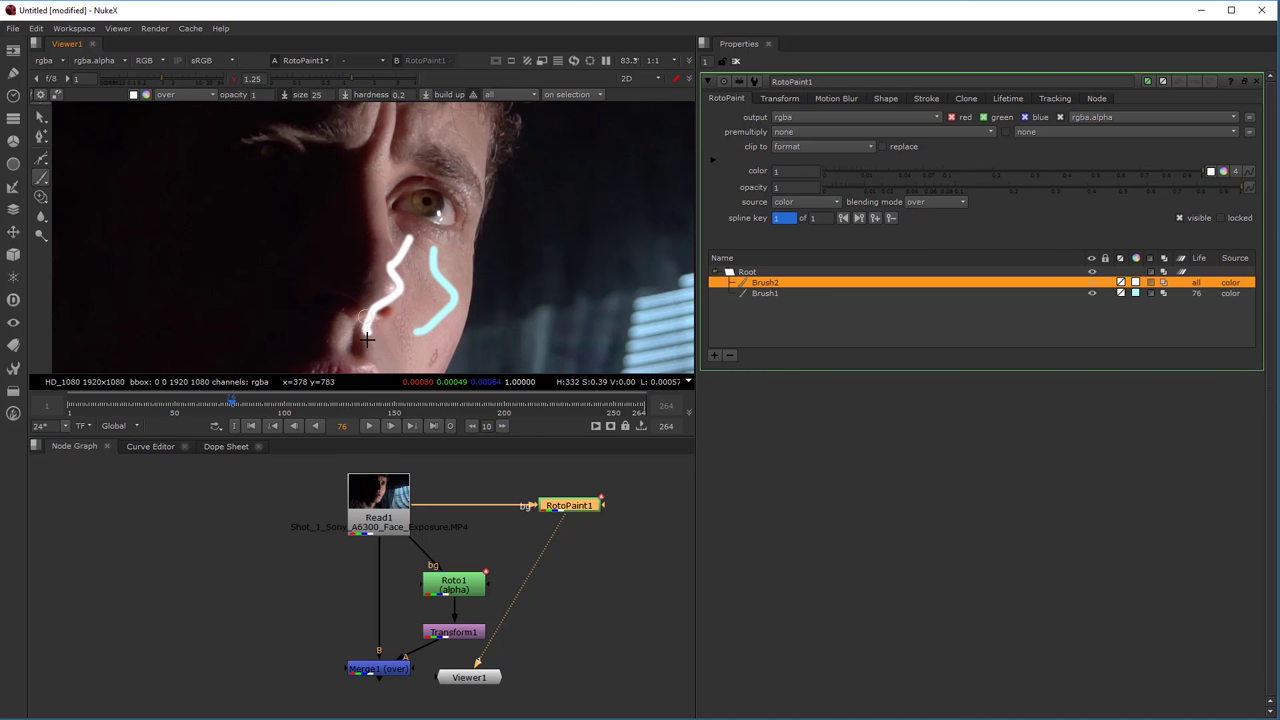
{"action": "left_click", "coordinate": [253, 410]}
{"action": "left_click_drag", "start_coordinate": [239, 409], "coordinate": [233, 412]}
Change Brush1's lifetime type to all frames and go to frame 74.
{"action": "left_click", "coordinate": [766, 293]}
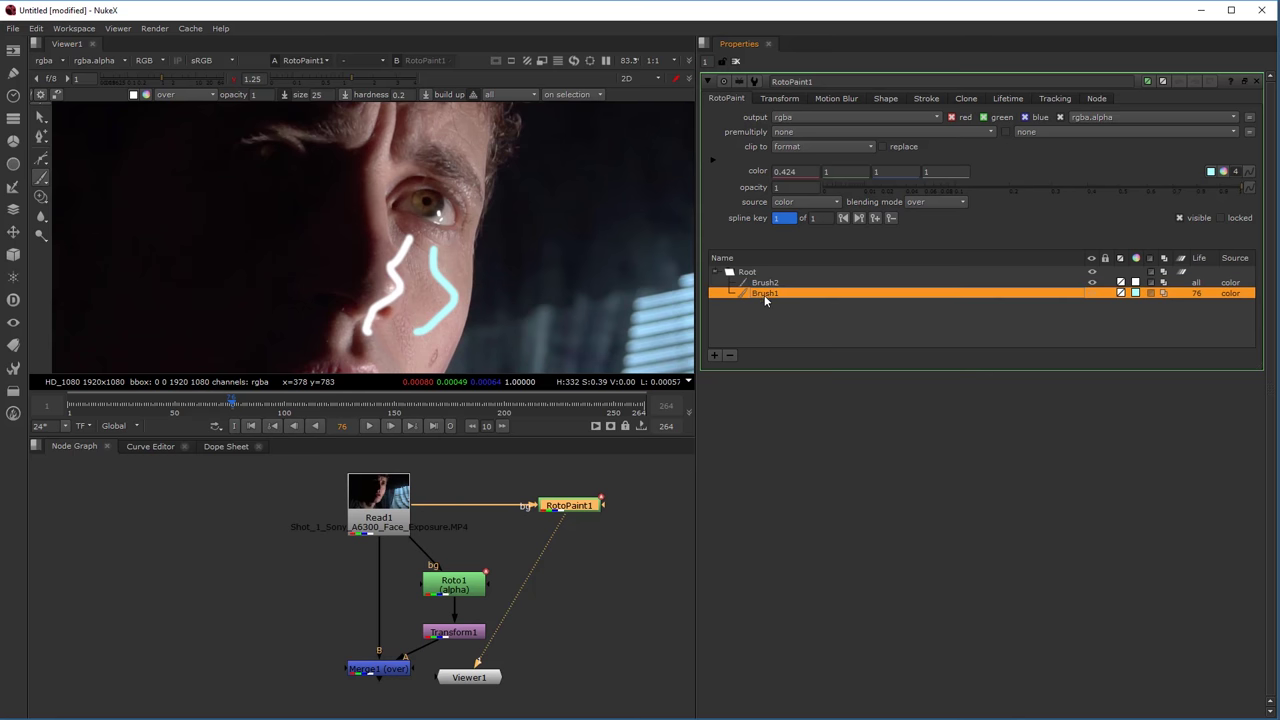
{"action": "left_click", "coordinate": [1010, 98]}
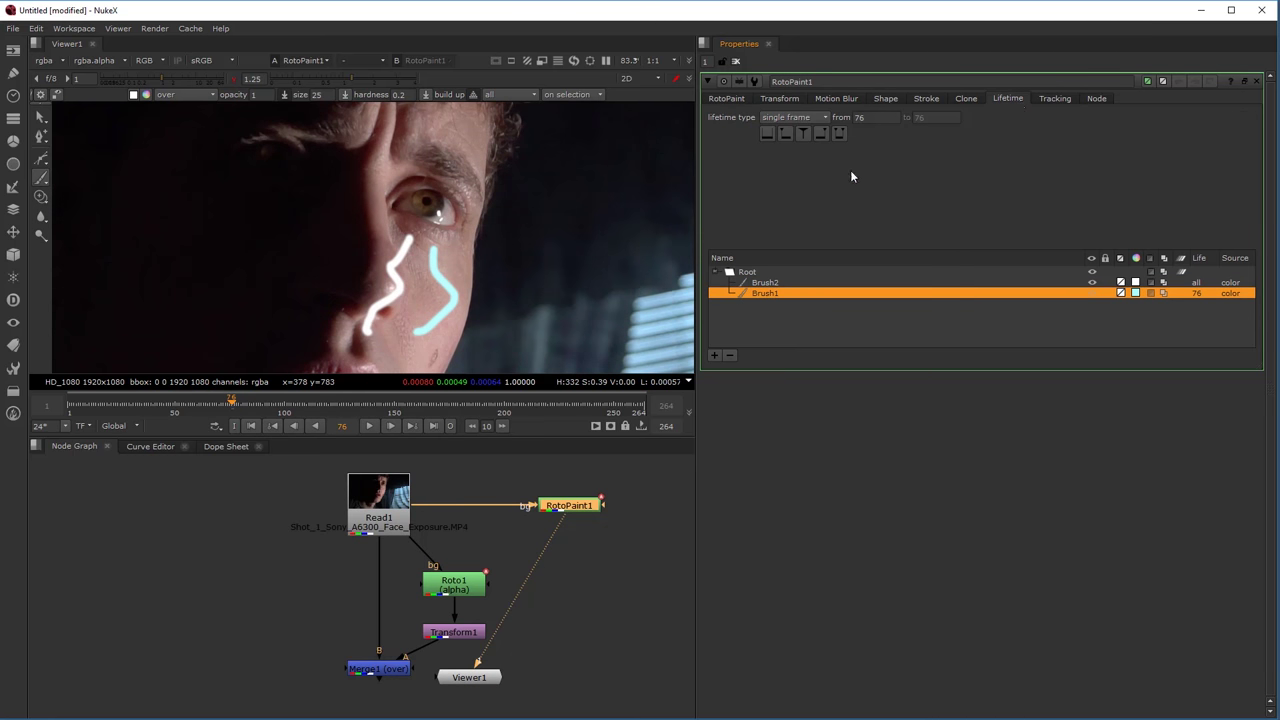
{"action": "left_click", "coordinate": [786, 118]}
{"action": "left_click", "coordinate": [785, 120]}
{"action": "mouse_move", "coordinate": [233, 407]}
{"action": "left_mouse_down"}
{"action": "mouse_move", "coordinate": [255, 406]}
{"action": "mouse_move", "coordinate": [228, 407]}
{"action": "left_mouse_up"}
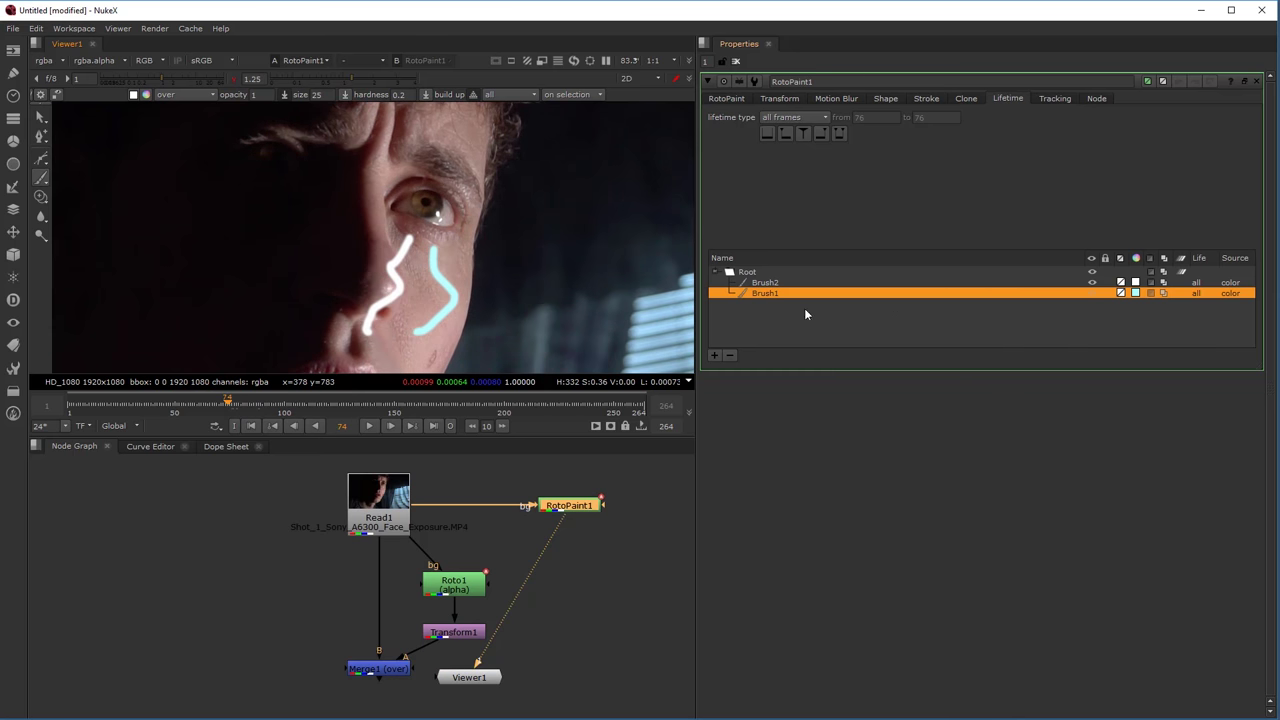
Delete both Brush1 and Brush2 from RotoPaint1's stroke list.
{"action": "left_click", "coordinate": [782, 284]}
{"action": "left_click", "coordinate": [768, 293], "text": "shift"}
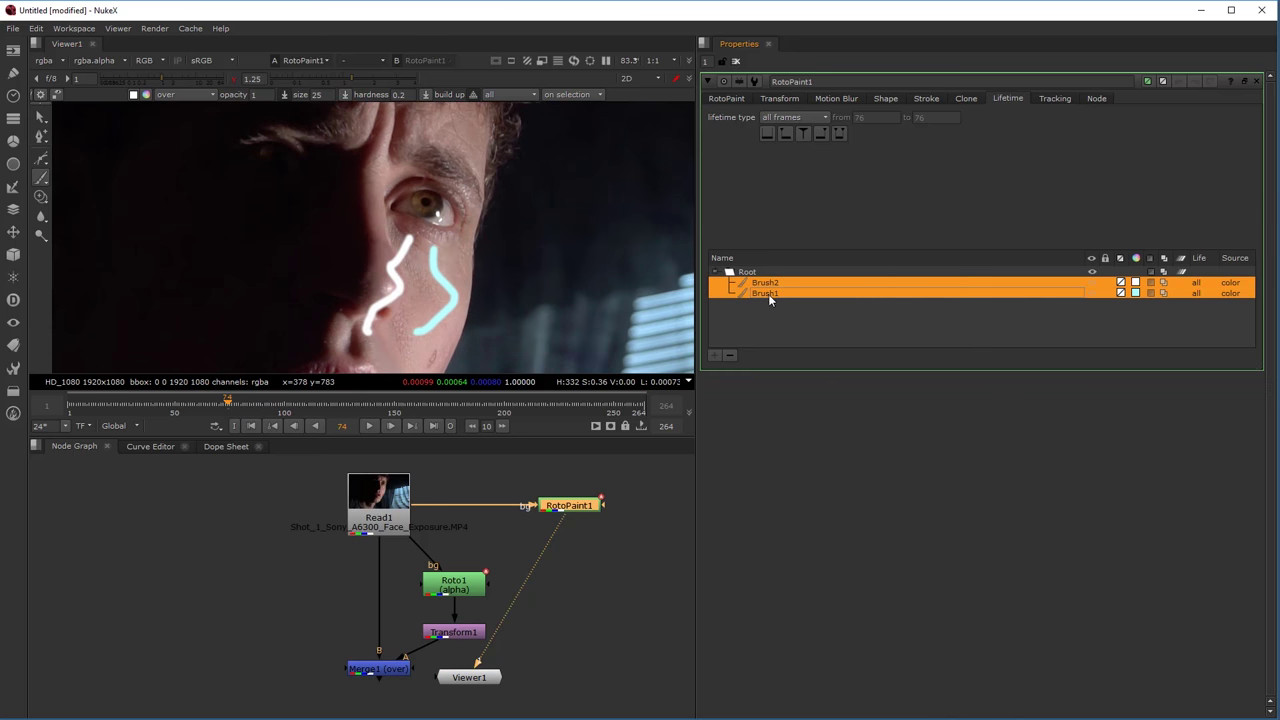
{"action": "left_click", "coordinate": [730, 355]}
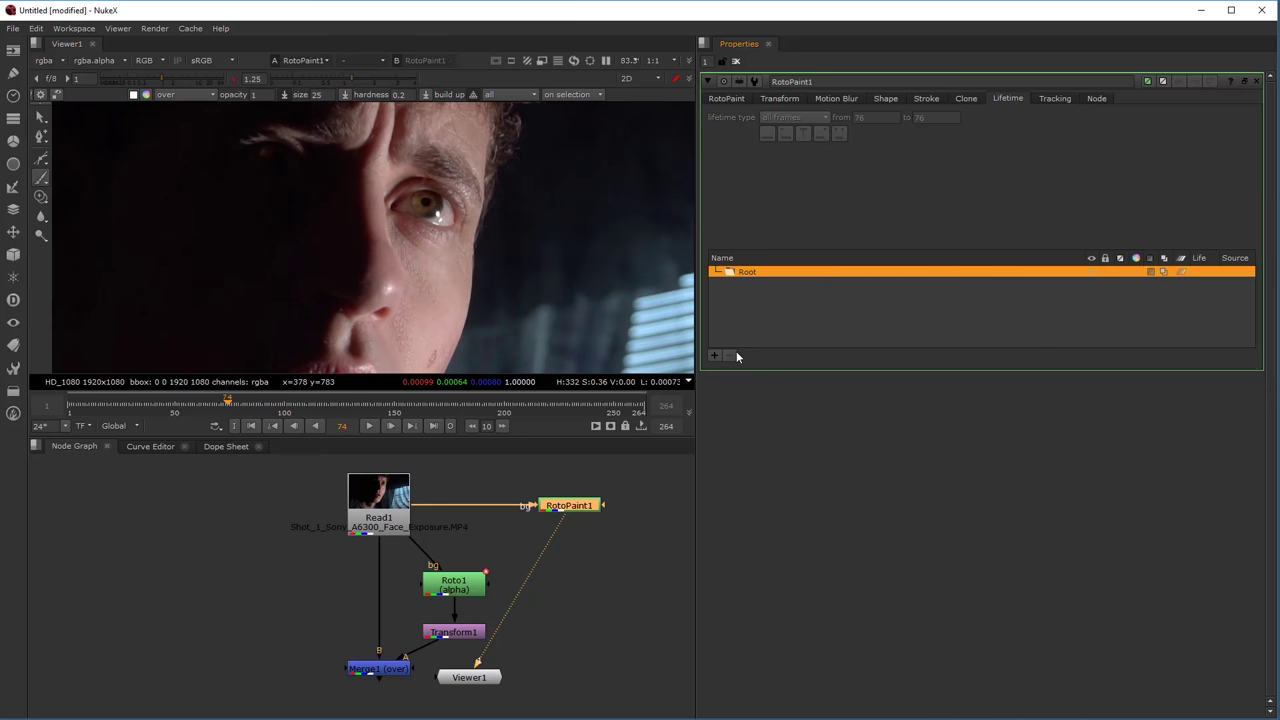
Paint a white Brush stroke from below the eye across the cheek onto the dark background.
{"action": "right_click", "coordinate": [41, 177]}
{"action": "left_click", "coordinate": [77, 177]}
{"action": "mouse_move", "coordinate": [392, 236]}
{"action": "left_mouse_down"}
{"action": "mouse_move", "coordinate": [480, 282]}
{"action": "mouse_move", "coordinate": [510, 320]}
{"action": "left_mouse_up"}
Erase the middle of the white stroke with the Eraser, and delete both Eraser1 and Brush1.
{"action": "right_click", "coordinate": [45, 177]}
{"action": "left_click", "coordinate": [78, 191]}
{"action": "left_click_drag", "start_coordinate": [504, 251], "coordinate": [414, 257]}
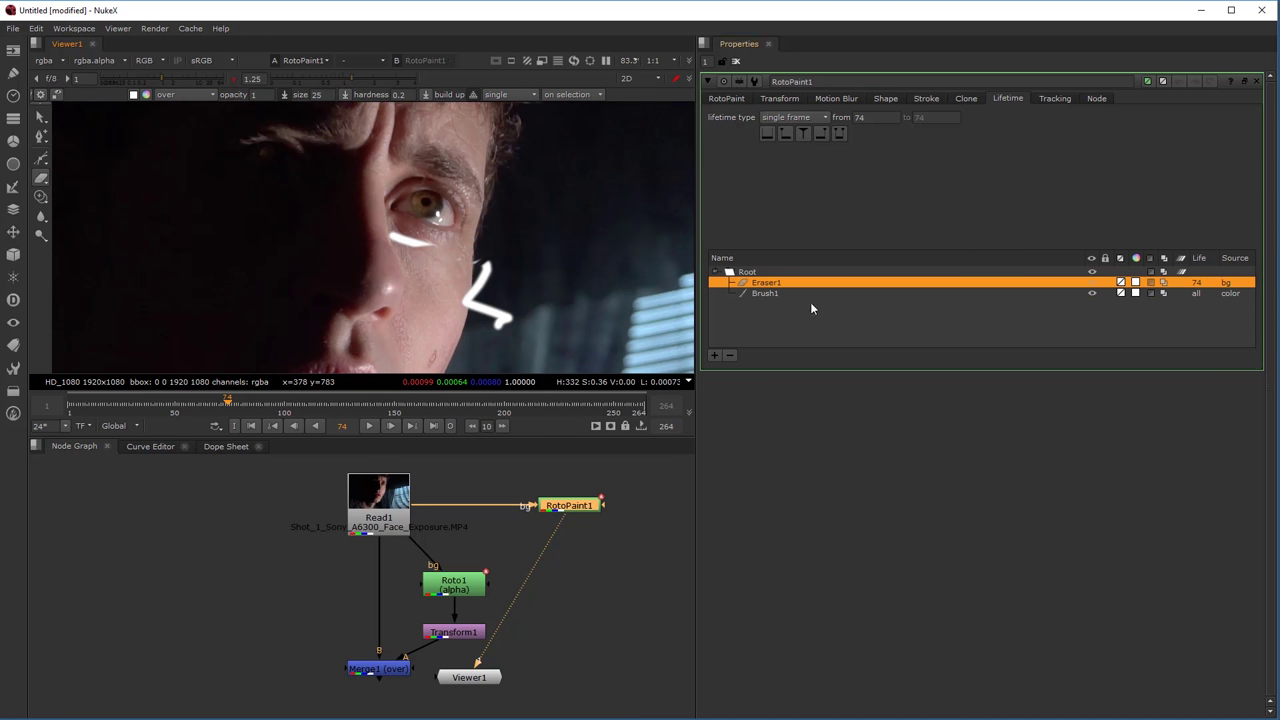
{"action": "left_click", "coordinate": [765, 294], "text": "shift"}
{"action": "left_click", "coordinate": [731, 355]}
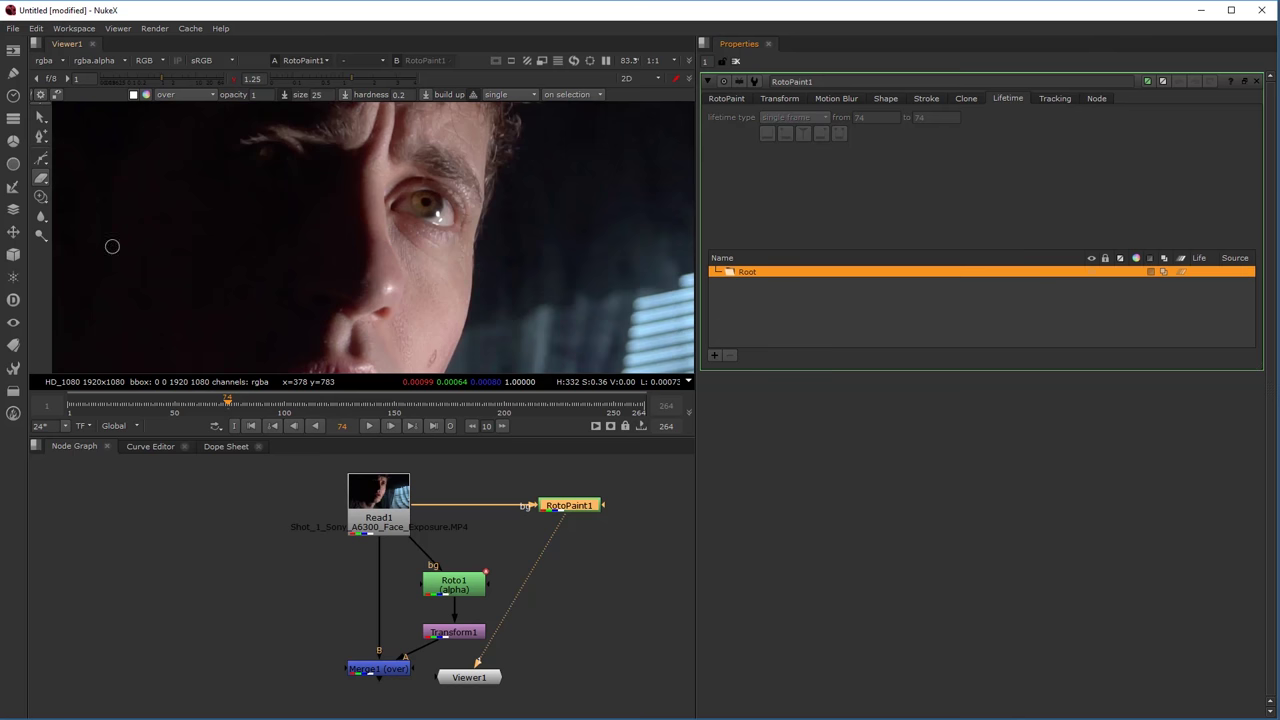
Clone the eye and the cheek below it onto the background beside the face, using the Clone tool at size 96.
{"action": "right_click", "coordinate": [44, 201]}
{"action": "left_click", "coordinate": [80, 195]}
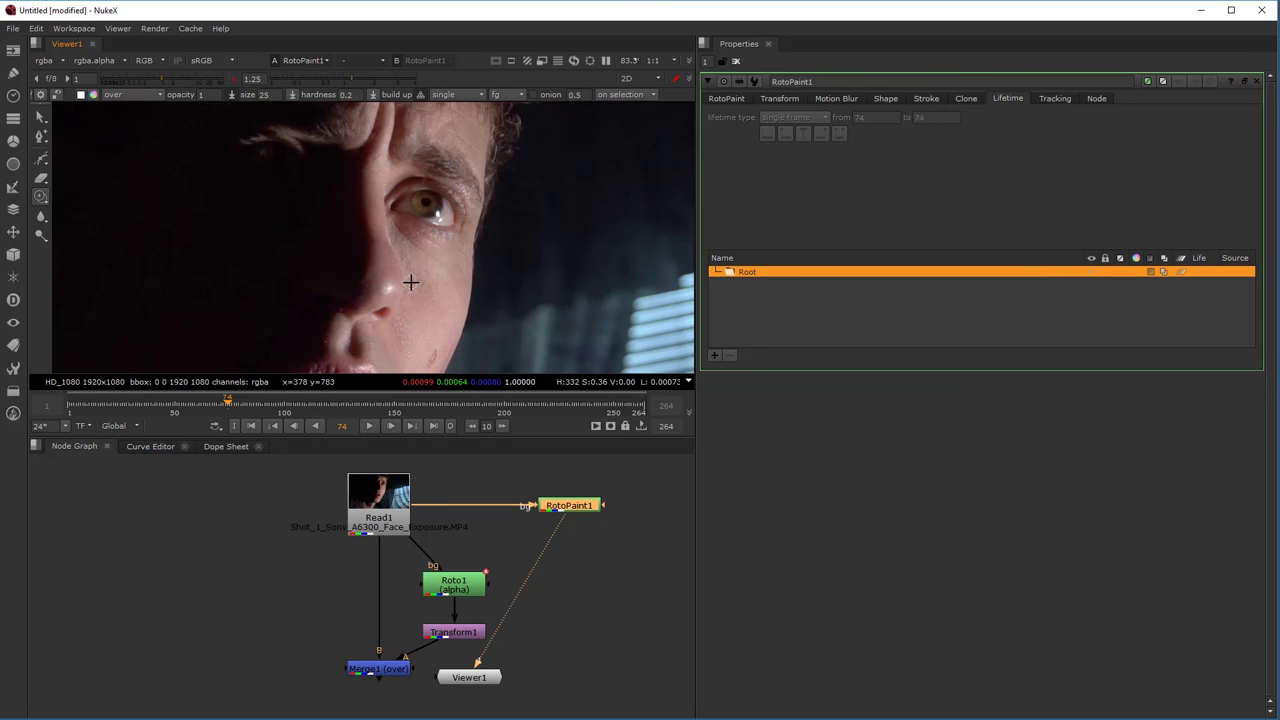
{"action": "mouse_move", "coordinate": [427, 280]}
{"action": "left_mouse_down", "text": "shift"}
{"action": "mouse_move", "coordinate": [457, 271]}
{"action": "mouse_move", "coordinate": [437, 274]}
{"action": "mouse_move", "coordinate": [438, 292]}
{"action": "left_mouse_up", "text": "shift"}
{"action": "mouse_move", "coordinate": [528, 244]}
{"action": "left_mouse_down"}
{"action": "mouse_move", "coordinate": [530, 262]}
{"action": "mouse_move", "coordinate": [522, 224]}
{"action": "mouse_move", "coordinate": [581, 229]}
{"action": "left_mouse_up"}
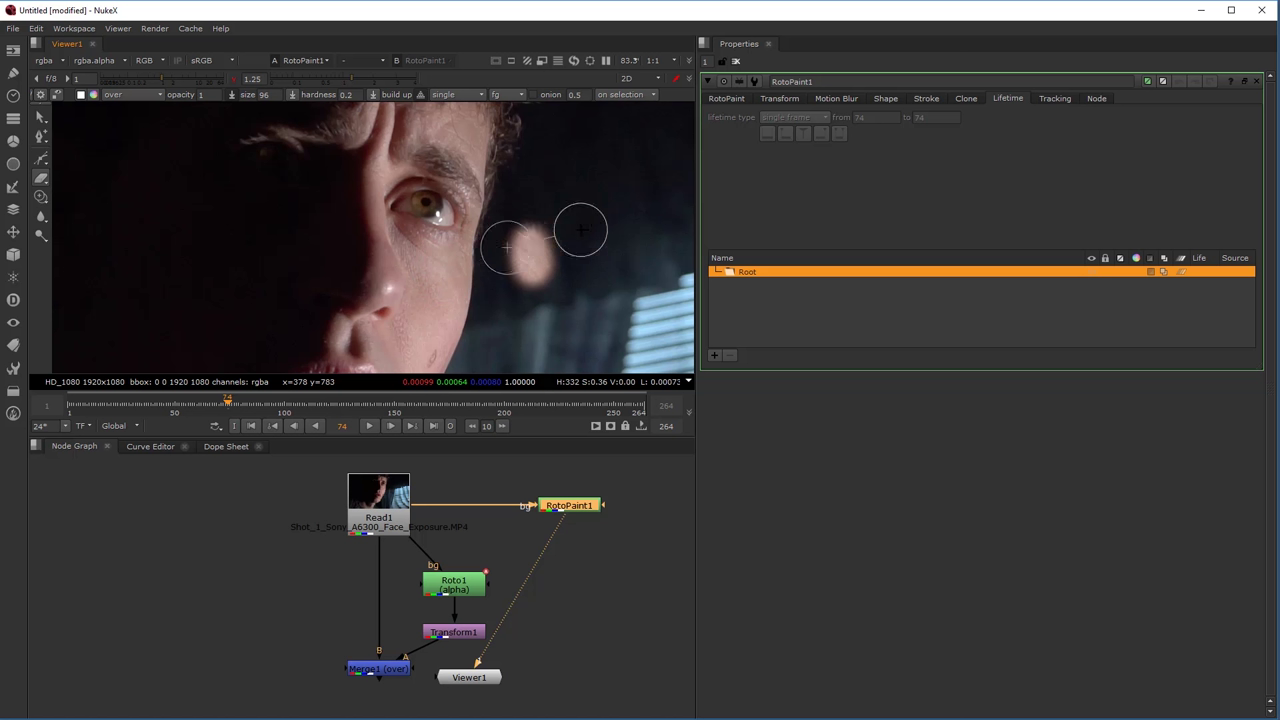
{"action": "mouse_move", "coordinate": [508, 261]}
{"action": "left_mouse_down"}
{"action": "mouse_move", "coordinate": [530, 225]}
{"action": "mouse_move", "coordinate": [522, 192]}
{"action": "mouse_move", "coordinate": [476, 208]}
{"action": "mouse_move", "coordinate": [543, 200]}
{"action": "left_mouse_up"}
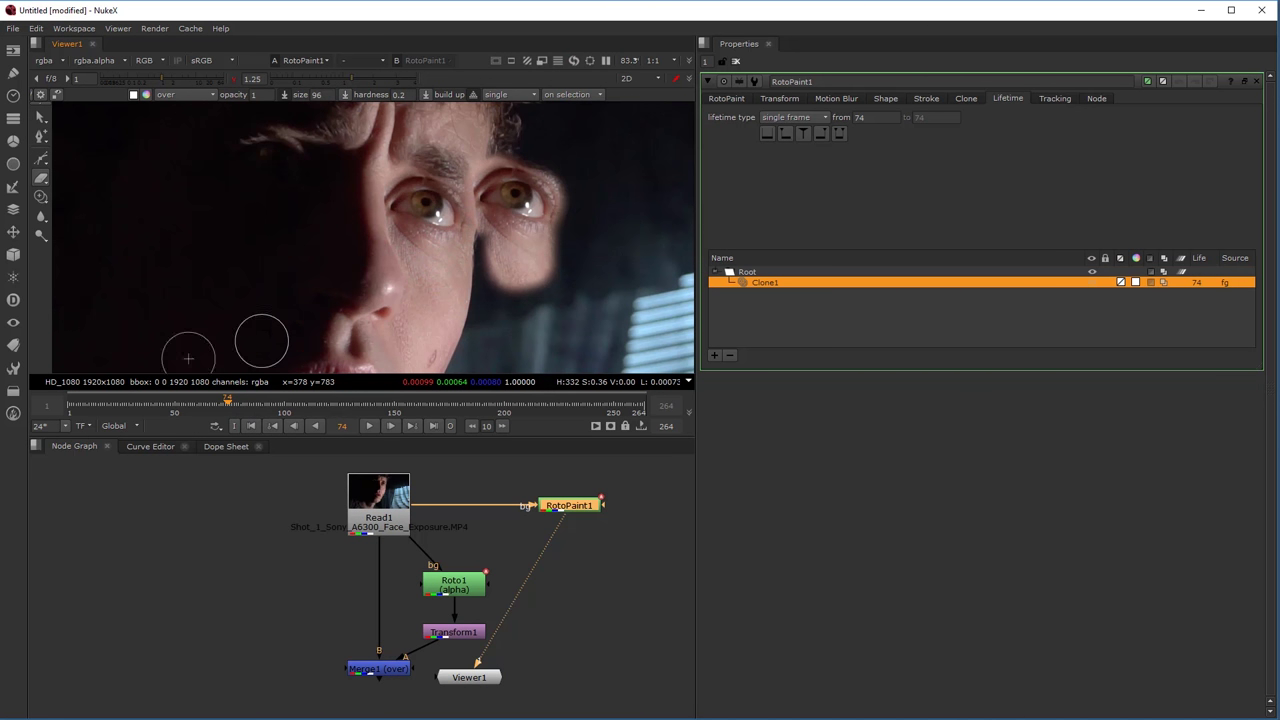
Set the stroke lifetime to all and clone the nostril area onto the cheek.
{"action": "left_click", "coordinate": [523, 94]}
{"action": "left_click", "coordinate": [512, 75]}
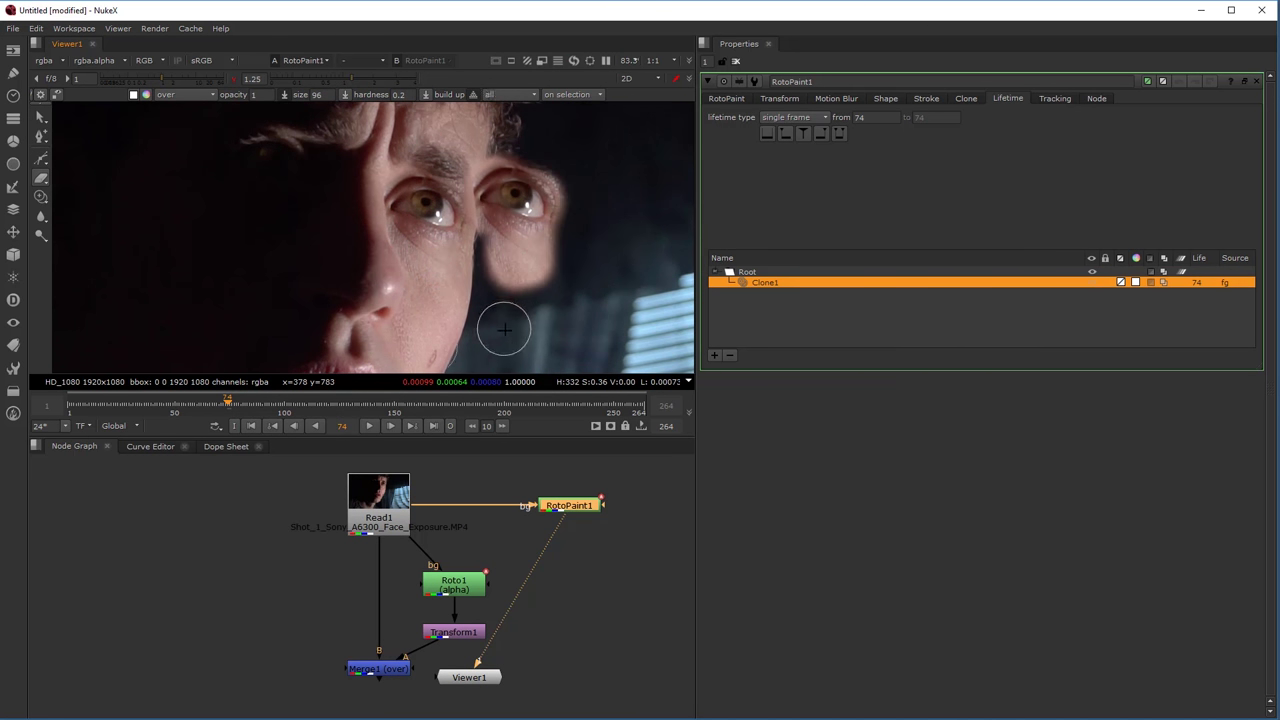
{"action": "middle_click_drag", "start_coordinate": [504, 329], "coordinate": [504, 269]}
{"action": "mouse_move", "coordinate": [447, 243]}
{"action": "left_mouse_down"}
{"action": "mouse_move", "coordinate": [478, 243]}
{"action": "mouse_move", "coordinate": [455, 227]}
{"action": "mouse_move", "coordinate": [470, 238]}
{"action": "left_mouse_up"}
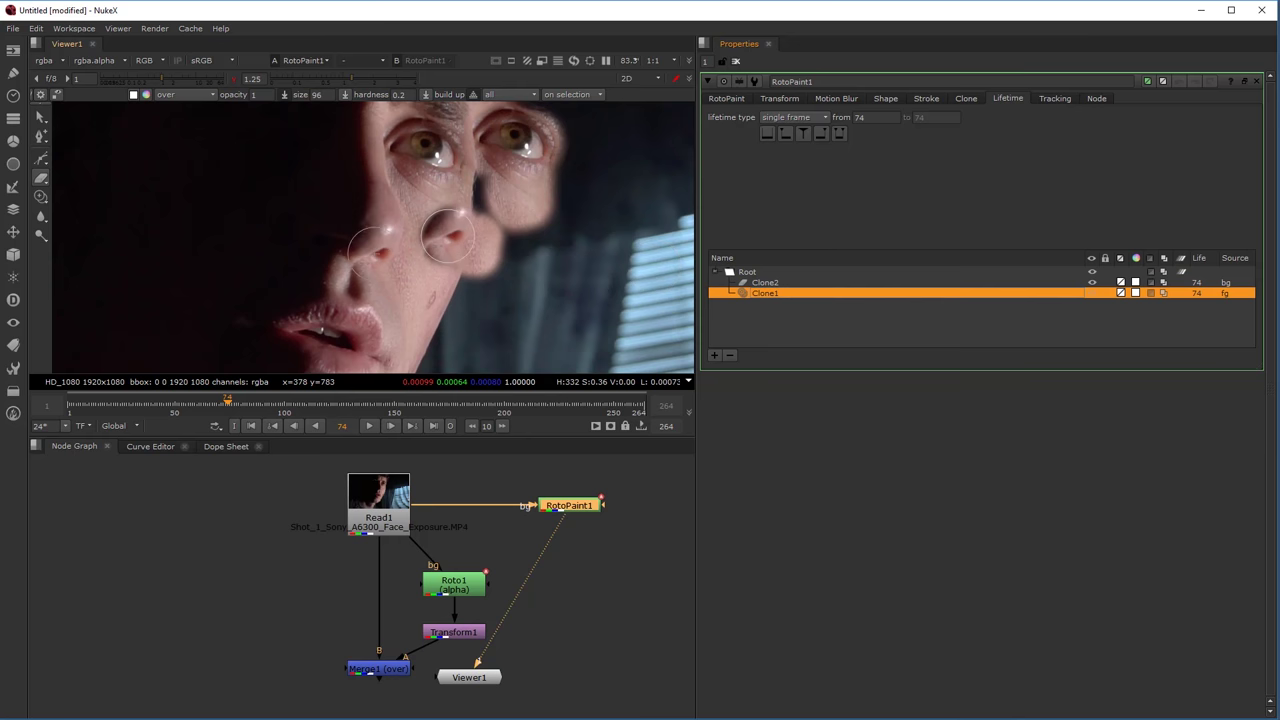
Clone another patch onto the background beside the cheek, and delete all clone strokes from RotoPaint1.
{"action": "left_click_drag", "start_coordinate": [450, 238], "coordinate": [488, 226]}
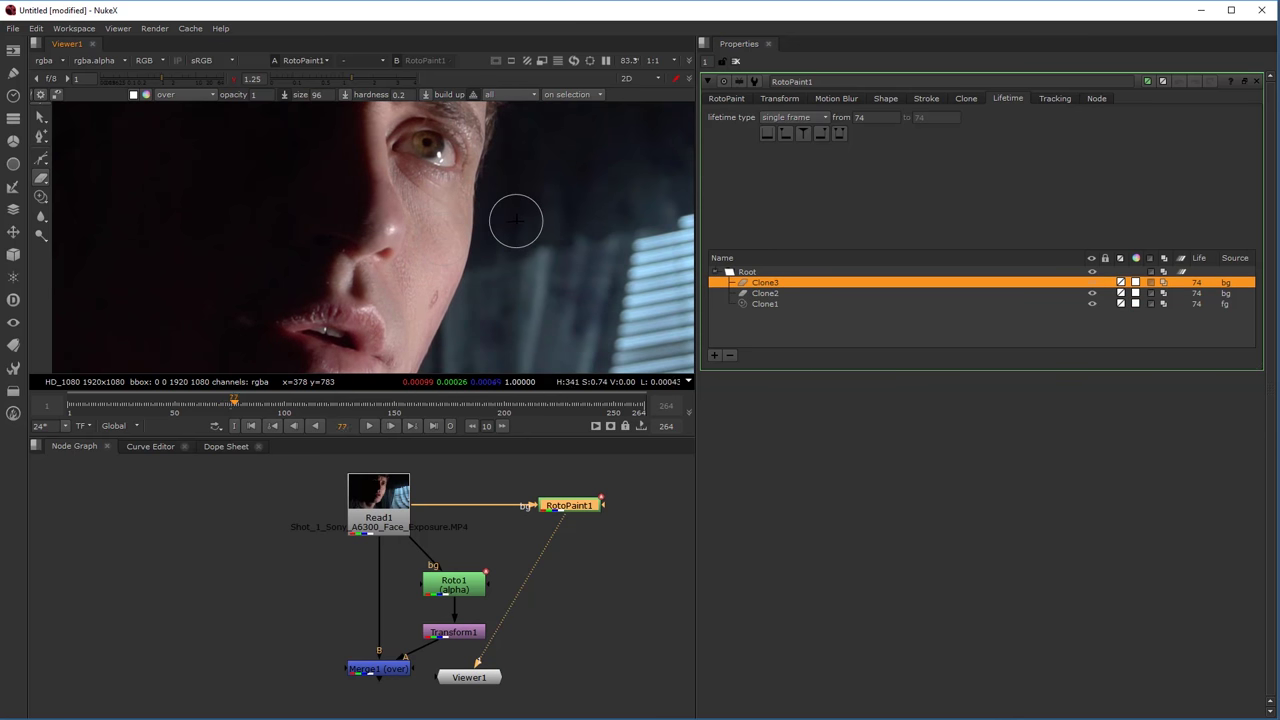
{"action": "left_click", "coordinate": [780, 305]}
{"action": "key", "text": "ctrl+a"}
{"action": "left_click", "coordinate": [732, 354]}
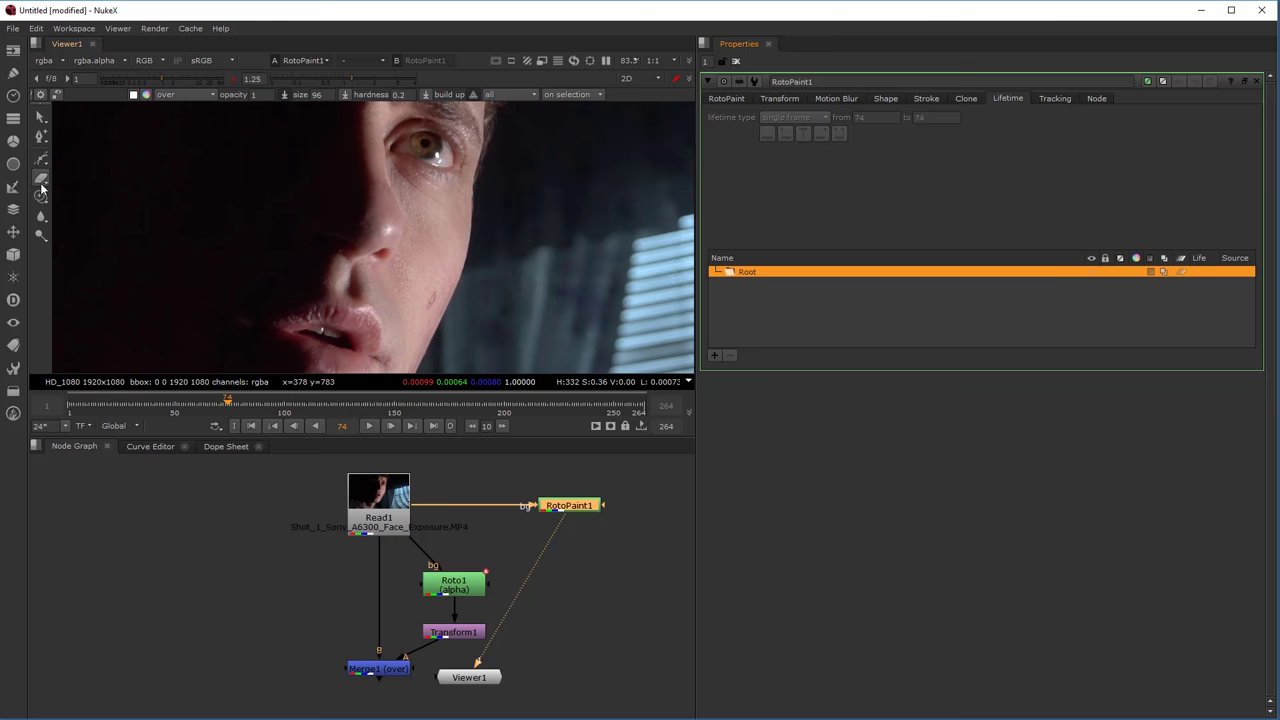
Clone cheek skin onto the background beside the face with lifetime all and size 96, and check the stroke on frame 76.
{"action": "left_click_drag", "start_coordinate": [43, 196], "coordinate": [95, 196]}
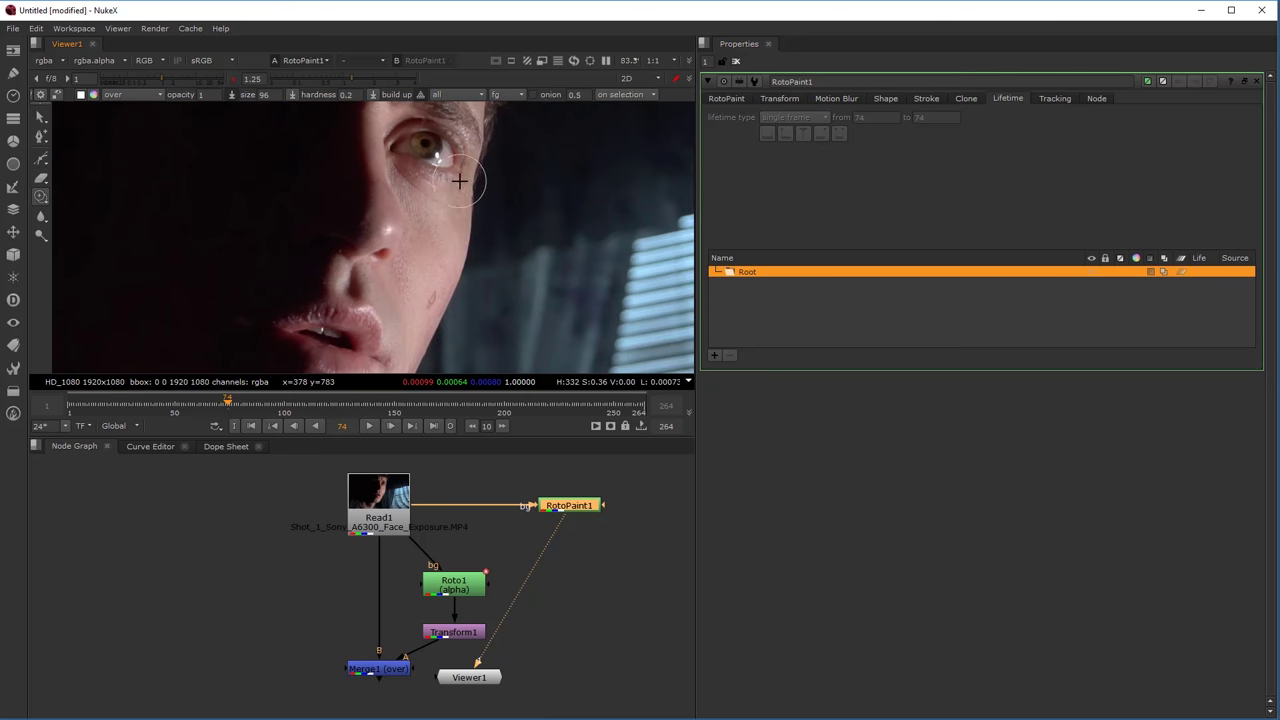
{"action": "left_click", "coordinate": [458, 95]}
{"action": "left_click", "coordinate": [458, 108]}
{"action": "mouse_move", "coordinate": [440, 263]}
{"action": "left_mouse_down", "text": "ctrl"}
{"action": "mouse_move", "coordinate": [514, 255]}
{"action": "mouse_move", "coordinate": [497, 249]}
{"action": "mouse_move", "coordinate": [491, 263]}
{"action": "mouse_move", "coordinate": [505, 200]}
{"action": "left_mouse_up", "text": "ctrl"}
{"action": "mouse_move", "coordinate": [228, 403]}
{"action": "left_mouse_down"}
{"action": "mouse_move", "coordinate": [214, 403]}
{"action": "mouse_move", "coordinate": [253, 405]}
{"action": "mouse_move", "coordinate": [233, 405]}
{"action": "left_mouse_up"}
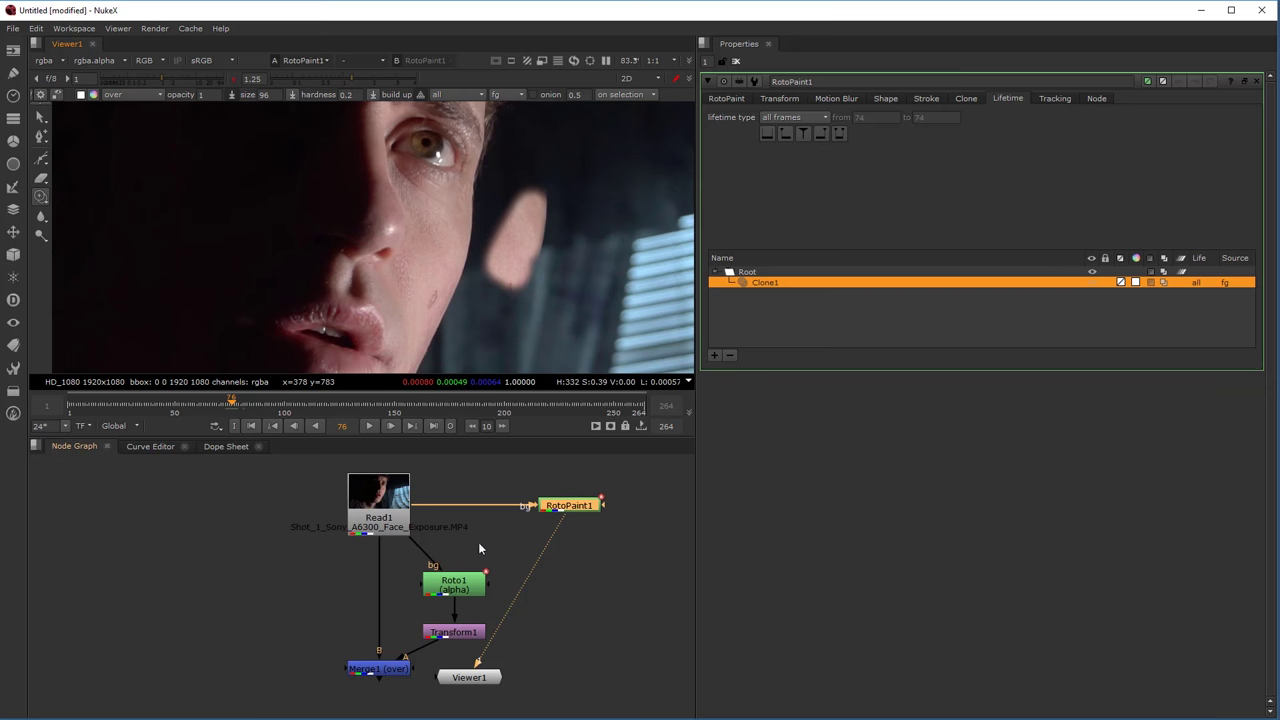
Switch RotoPaint1 to the Reveal tool, and add a Grade node connected to Read1.
{"action": "right_click", "coordinate": [41, 195]}
{"action": "left_click", "coordinate": [81, 210]}
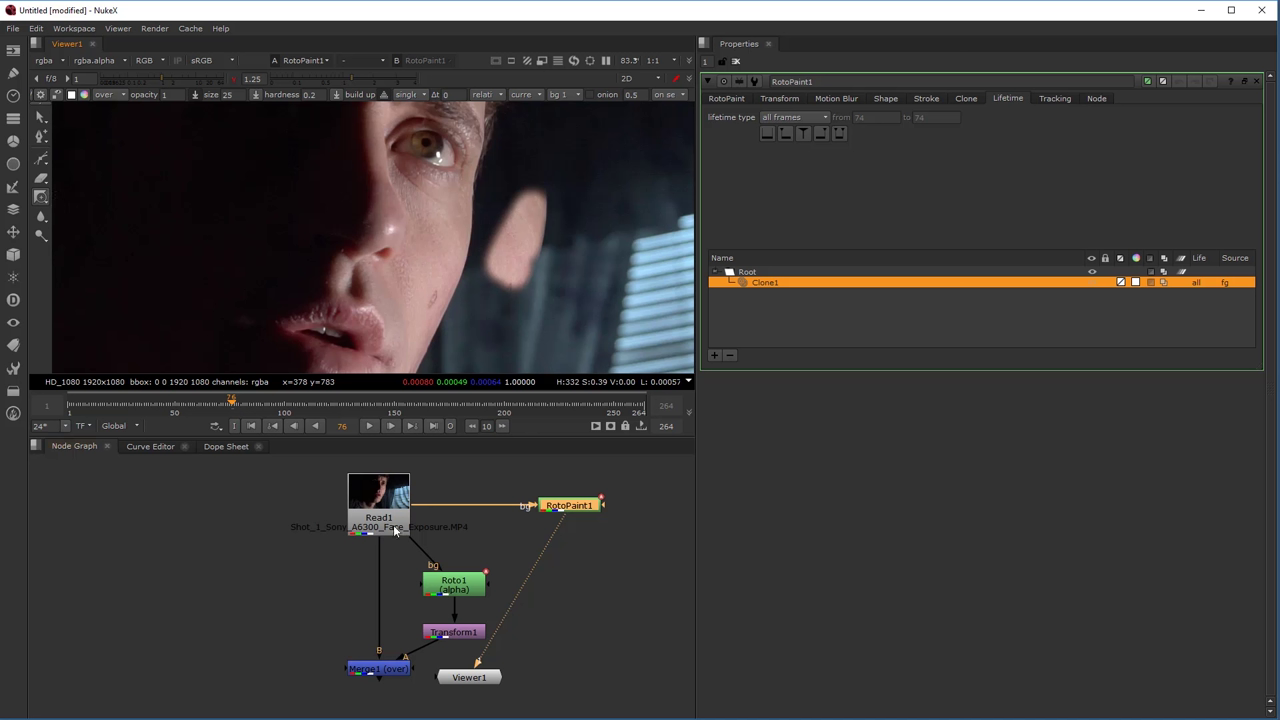
{"action": "left_click", "coordinate": [382, 493]}
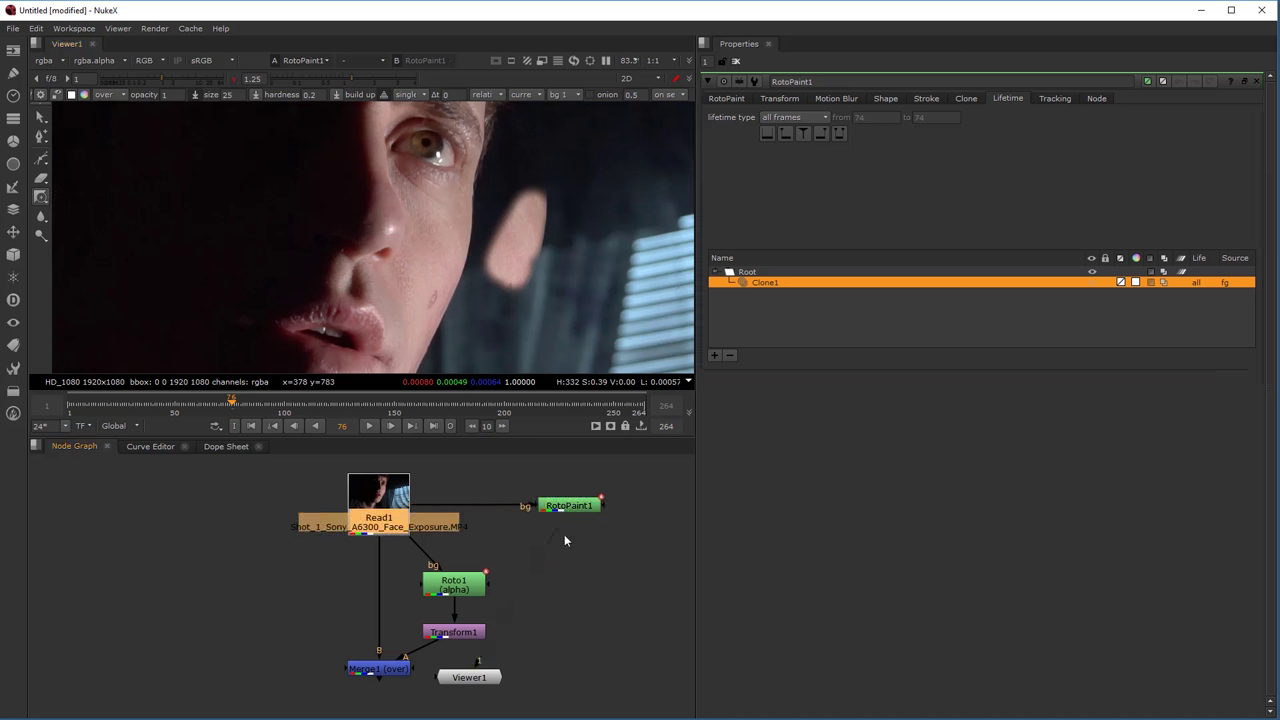
{"action": "middle_click_drag", "start_coordinate": [433, 522], "coordinate": [430, 586]}
{"action": "scroll", "coordinate": [430, 586], "scroll_direction": "down", "scroll_amount": 1}
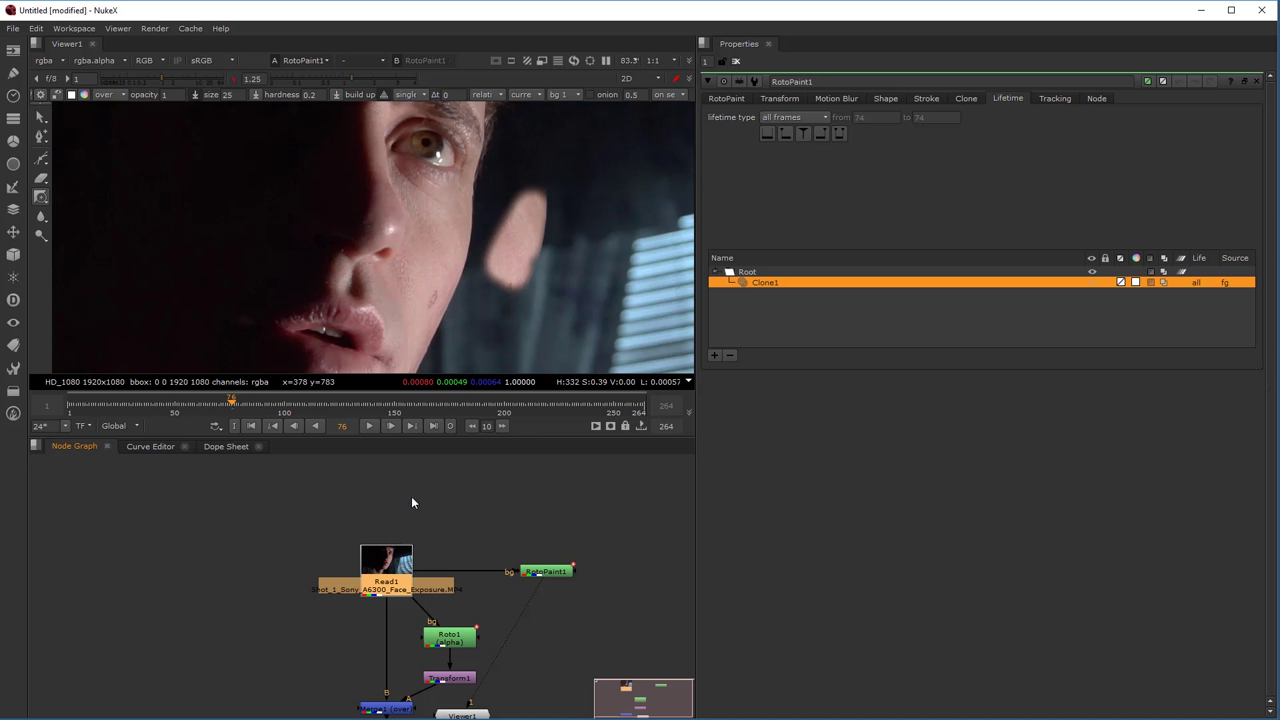
{"action": "left_click", "coordinate": [411, 497]}
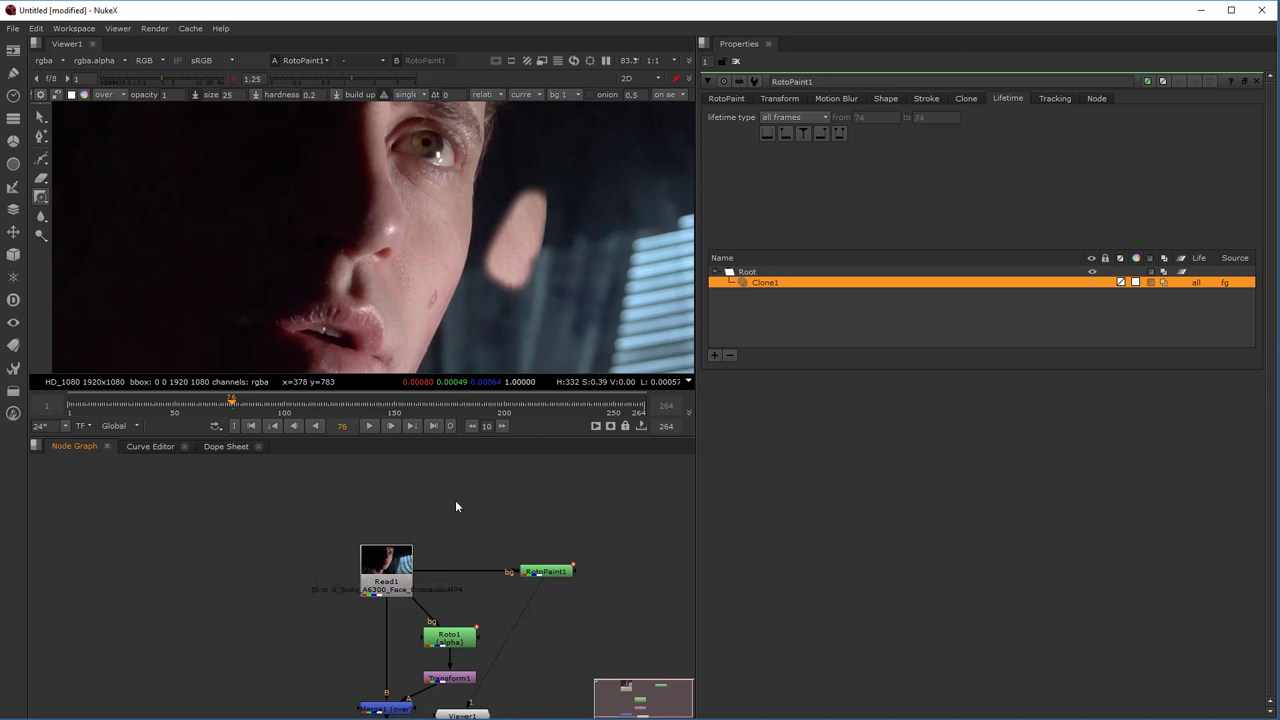
{"action": "key", "text": "g"}
{"action": "left_click_drag", "start_coordinate": [434, 505], "coordinate": [392, 558]}
{"action": "left_click_drag", "start_coordinate": [385, 513], "coordinate": [453, 522]}
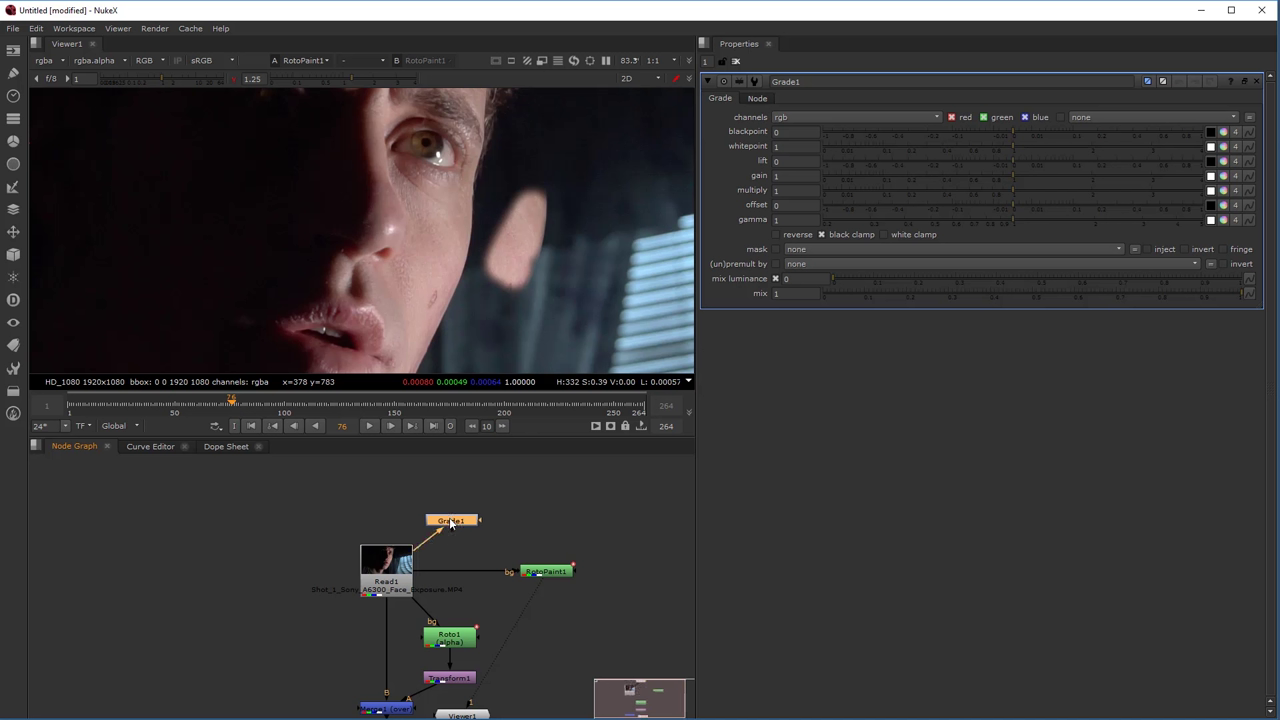
View Grade1, delete the Roto1, Transform1 and Merge1 branch, and place Grade1 directly below Read1.
{"action": "key", "text": "1"}
{"action": "middle_click_drag", "start_coordinate": [504, 654], "coordinate": [511, 597]}
{"action": "left_click_drag", "start_coordinate": [538, 555], "coordinate": [424, 610]}
{"action": "key", "text": "Delete"}
{"action": "key", "text": "Delete"}
{"action": "left_click_drag", "start_coordinate": [452, 466], "coordinate": [391, 585]}
{"action": "scroll", "coordinate": [399, 580], "scroll_direction": "up", "scroll_amount": 3}
{"action": "scroll", "coordinate": [400, 583], "scroll_direction": "down", "scroll_amount": 1}
{"action": "middle_click_drag", "start_coordinate": [400, 583], "coordinate": [342, 642]}
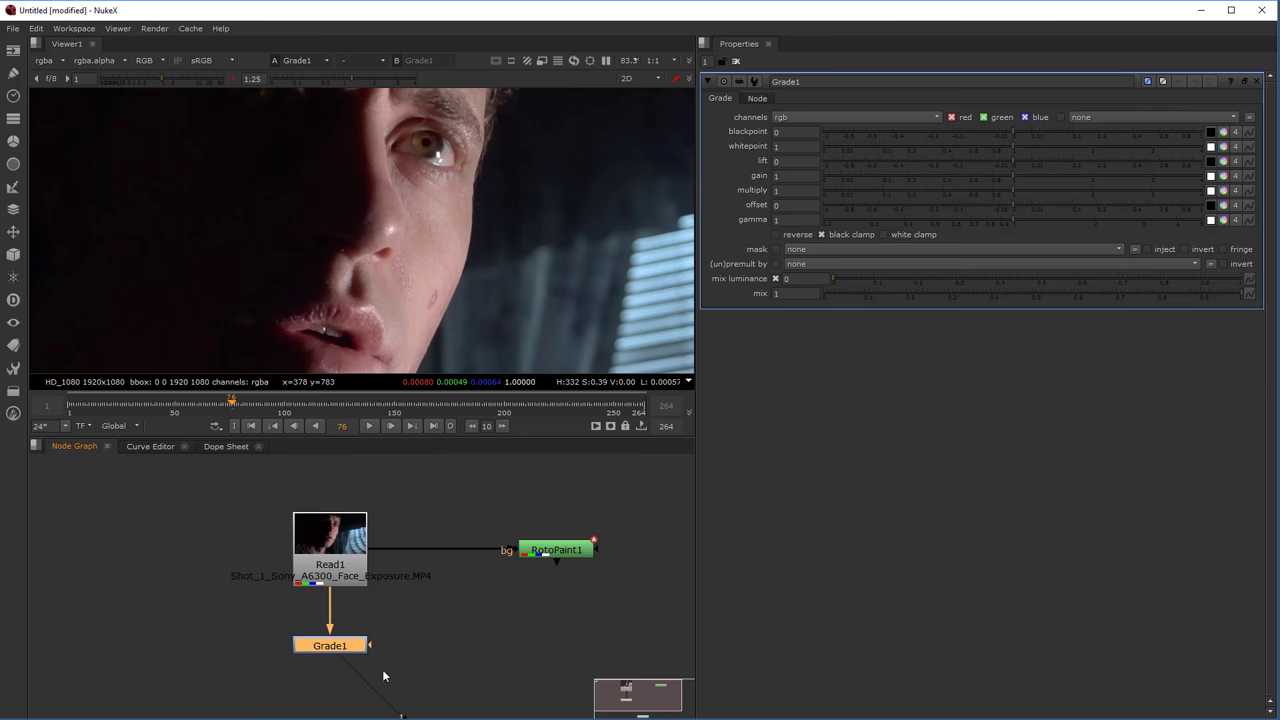
Tint Grade1 green by setting its gain to about -0.067 red, 3.13 green and -0.067 blue.
{"action": "left_click", "coordinate": [341, 654]}
{"action": "left_click", "coordinate": [343, 650]}
{"action": "left_click", "coordinate": [1222, 176]}
{"action": "left_click_drag", "start_coordinate": [1240, 218], "coordinate": [1238, 243]}
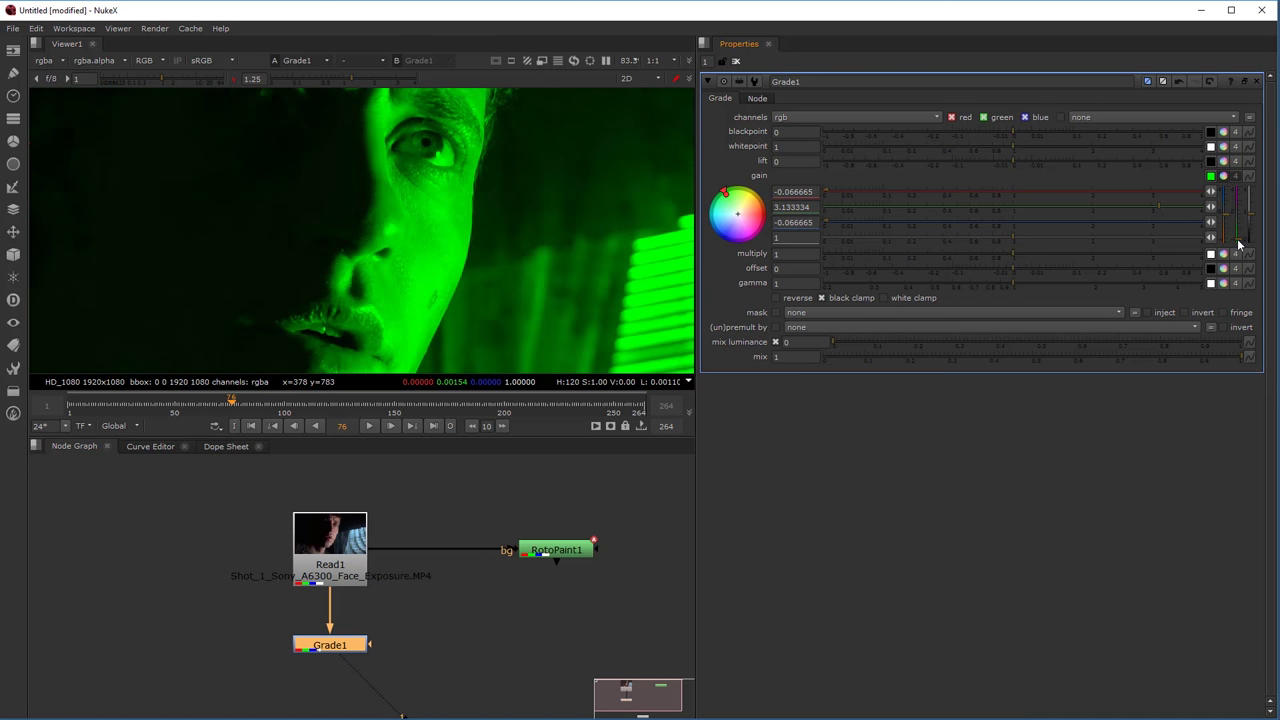
{"action": "left_click", "coordinate": [424, 617]}
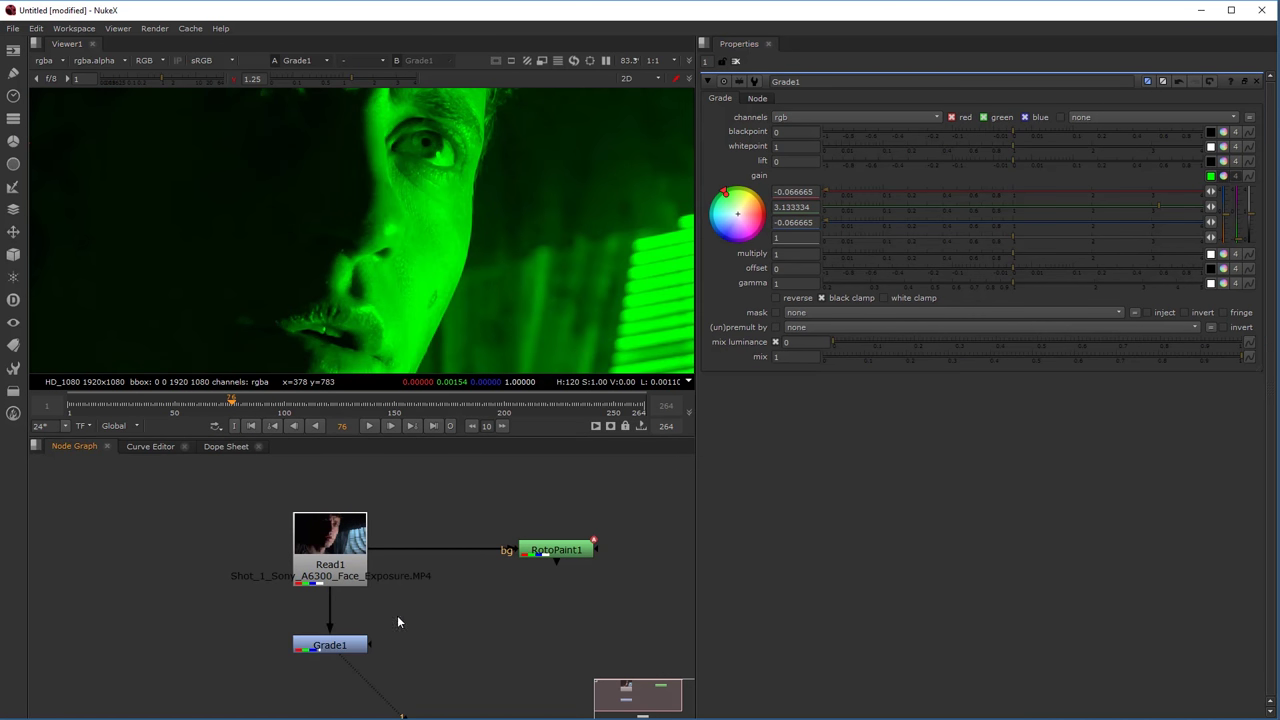
{"action": "left_click", "coordinate": [349, 651]}
Connect RotoPaint1's bg1 input to Grade1 and arrange RotoPaint1 so both inputs are easy to see.
{"action": "left_click_drag", "start_coordinate": [549, 561], "coordinate": [549, 601]}
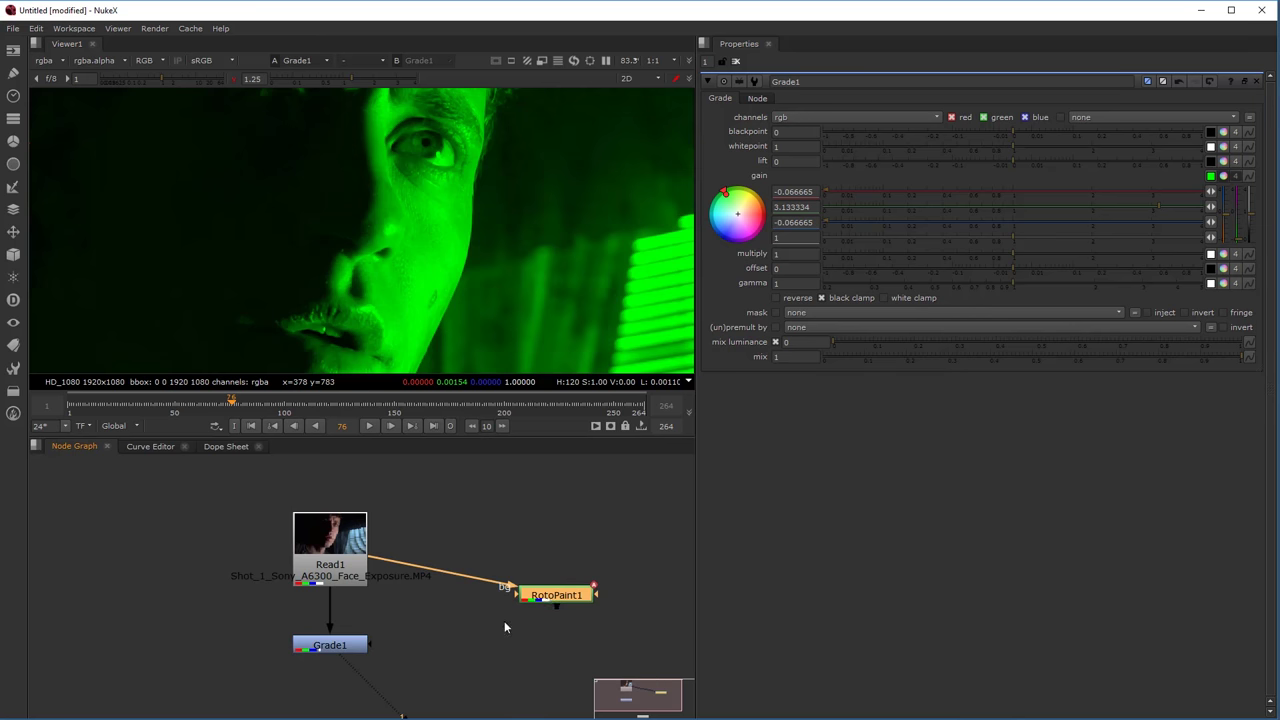
{"action": "scroll", "coordinate": [536, 591], "scroll_direction": "up", "scroll_amount": 5}
{"action": "left_click_drag", "start_coordinate": [529, 627], "coordinate": [157, 677]}
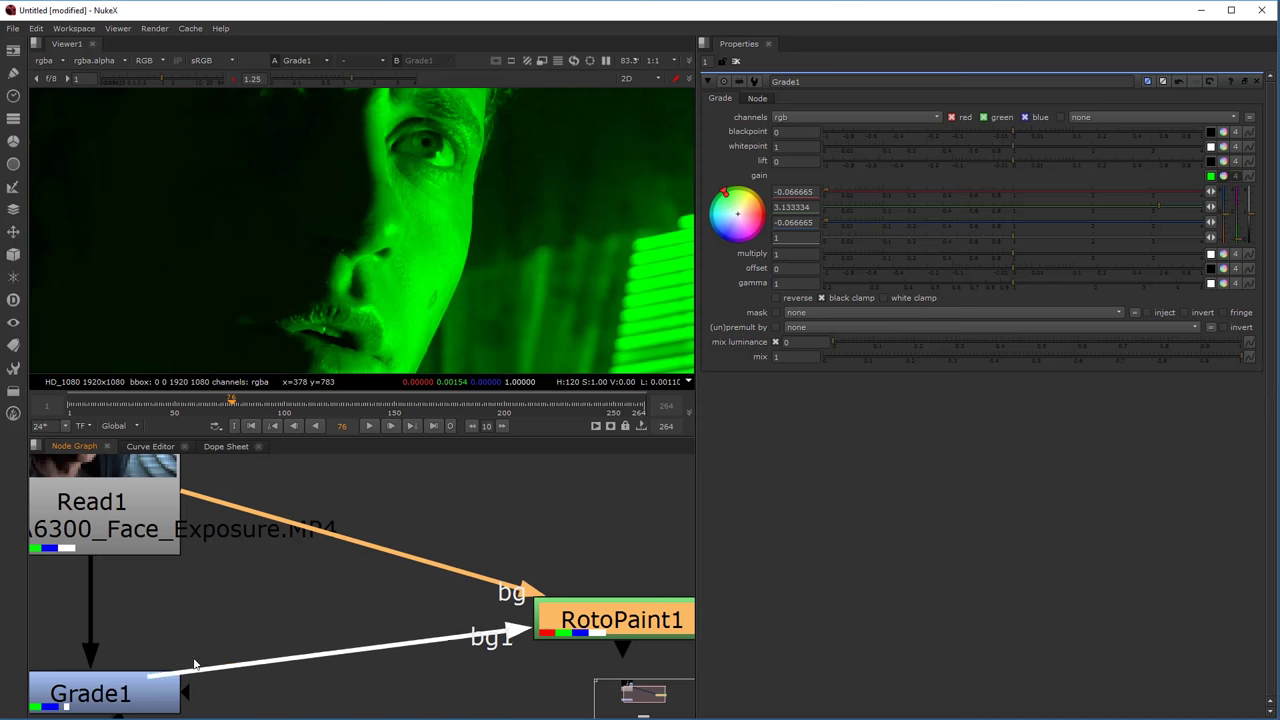
{"action": "left_click_drag", "start_coordinate": [524, 614], "coordinate": [437, 657]}
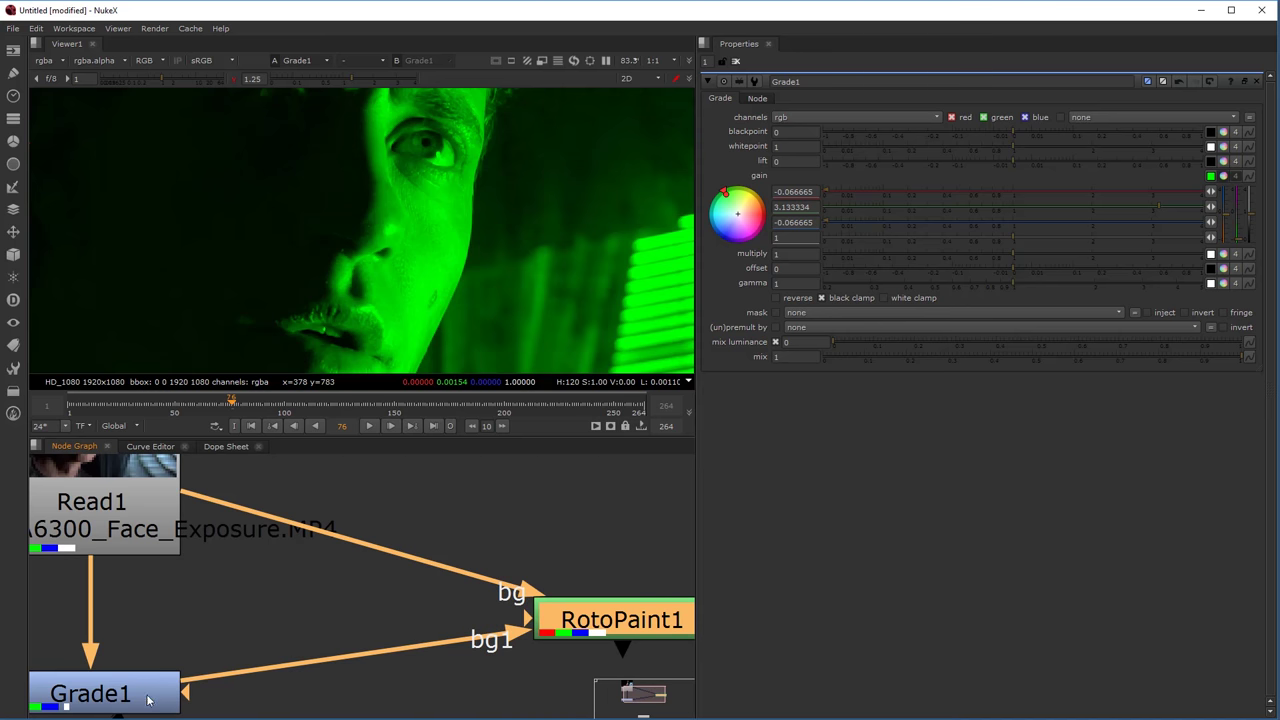
{"action": "left_click_drag", "start_coordinate": [549, 643], "coordinate": [527, 577]}
View RotoPaint1, reopen its properties and delete the Clone1 stroke.
{"action": "double_click", "coordinate": [578, 565]}
{"action": "key", "text": "1"}
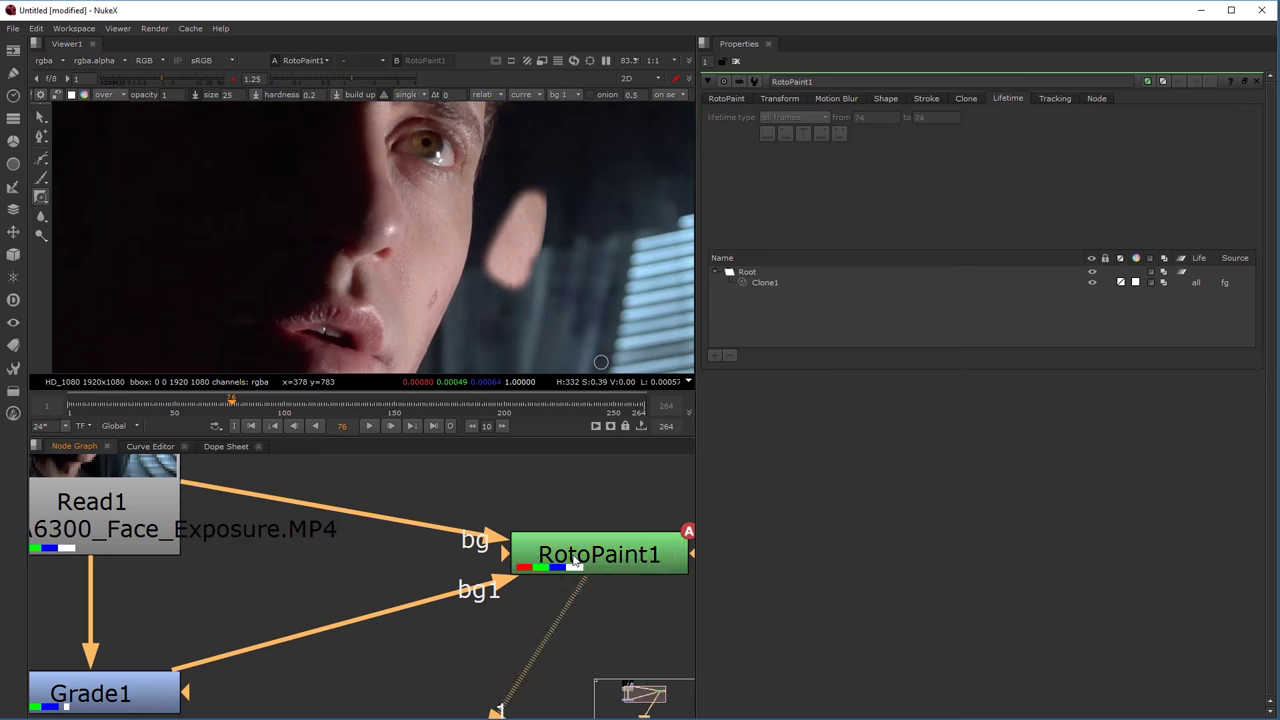
{"action": "left_click", "coordinate": [772, 284]}
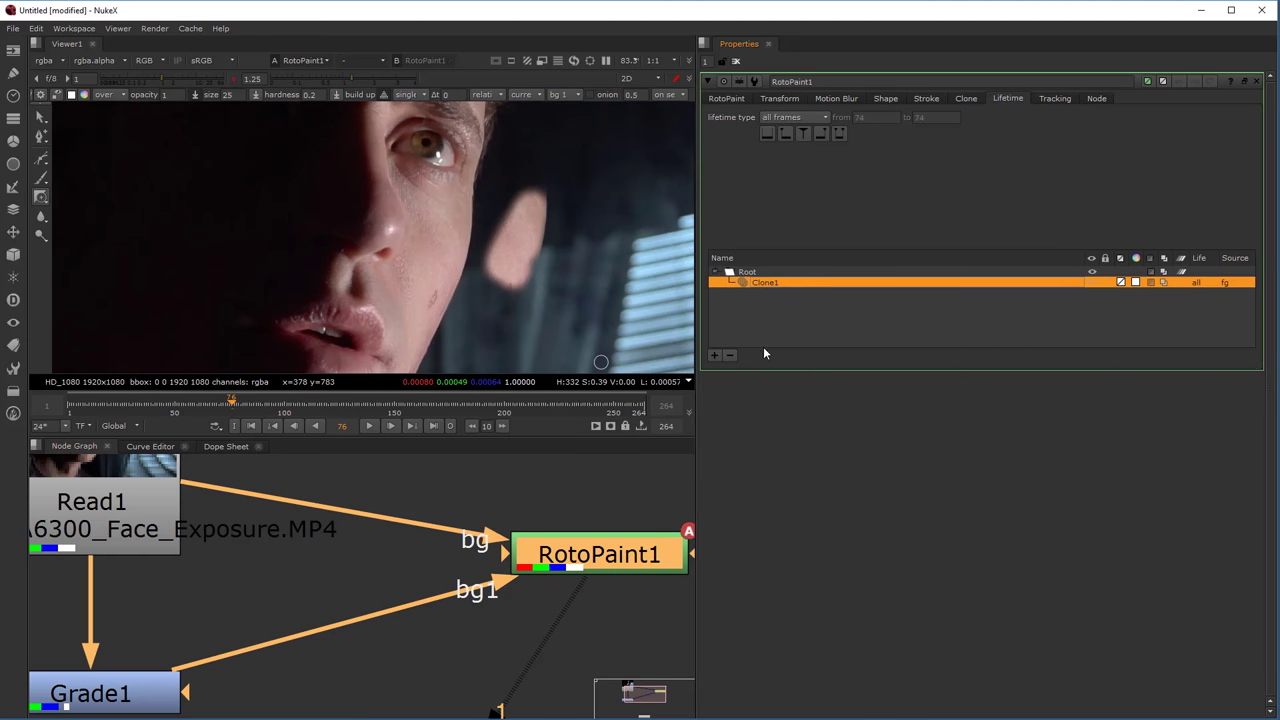
{"action": "left_click", "coordinate": [729, 355]}
Reveal the graded bg 1 image over the cheek using the Reveal tool with lifetime all and size 109.
{"action": "mouse_move", "coordinate": [44, 197]}
{"action": "left_mouse_down"}
{"action": "mouse_move", "coordinate": [89, 217]}
{"action": "mouse_move", "coordinate": [44, 195]}
{"action": "left_mouse_up"}
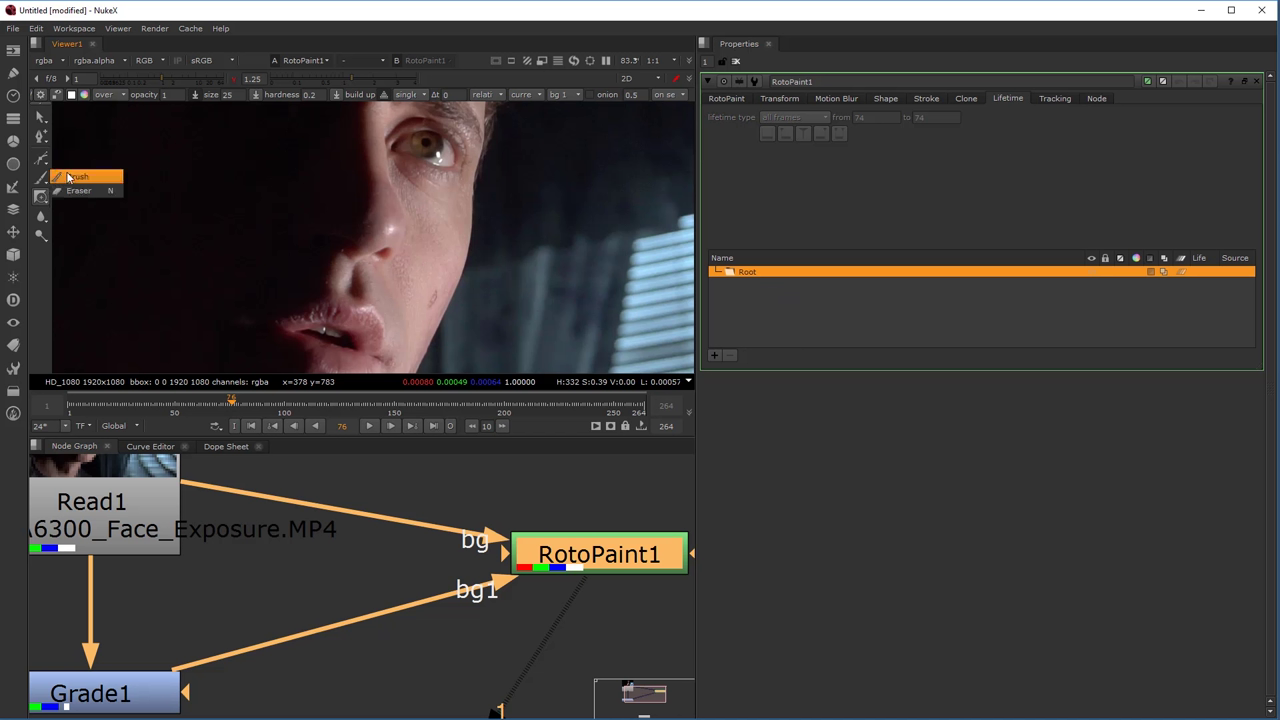
{"action": "left_click", "coordinate": [41, 205]}
{"action": "left_click", "coordinate": [78, 211]}
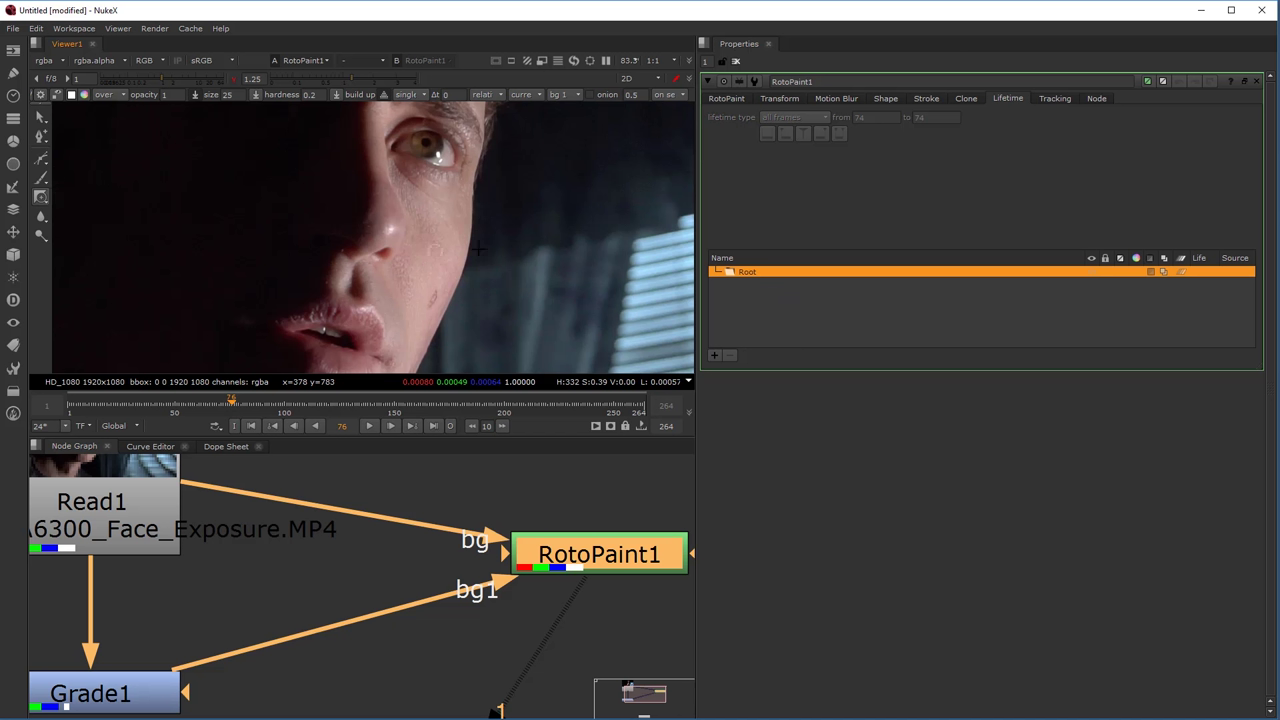
{"action": "left_click_drag", "start_coordinate": [697, 145], "coordinate": [827, 145]}
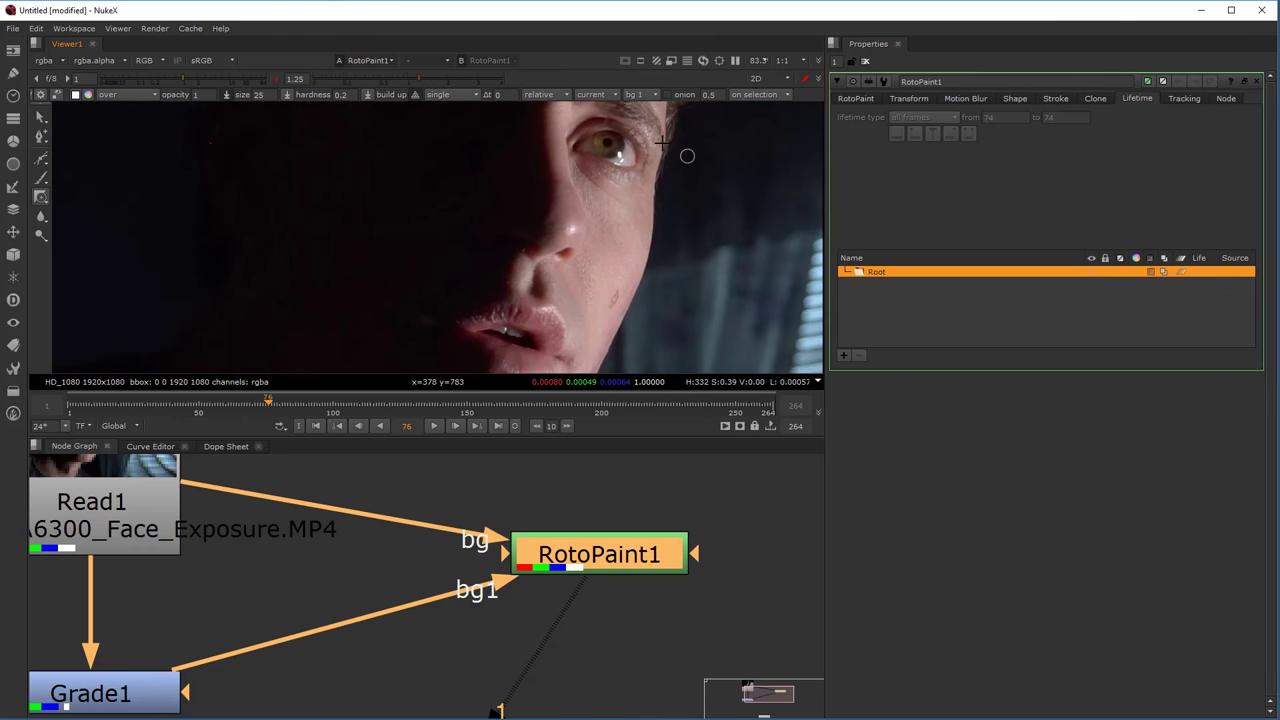
{"action": "left_click", "coordinate": [476, 96]}
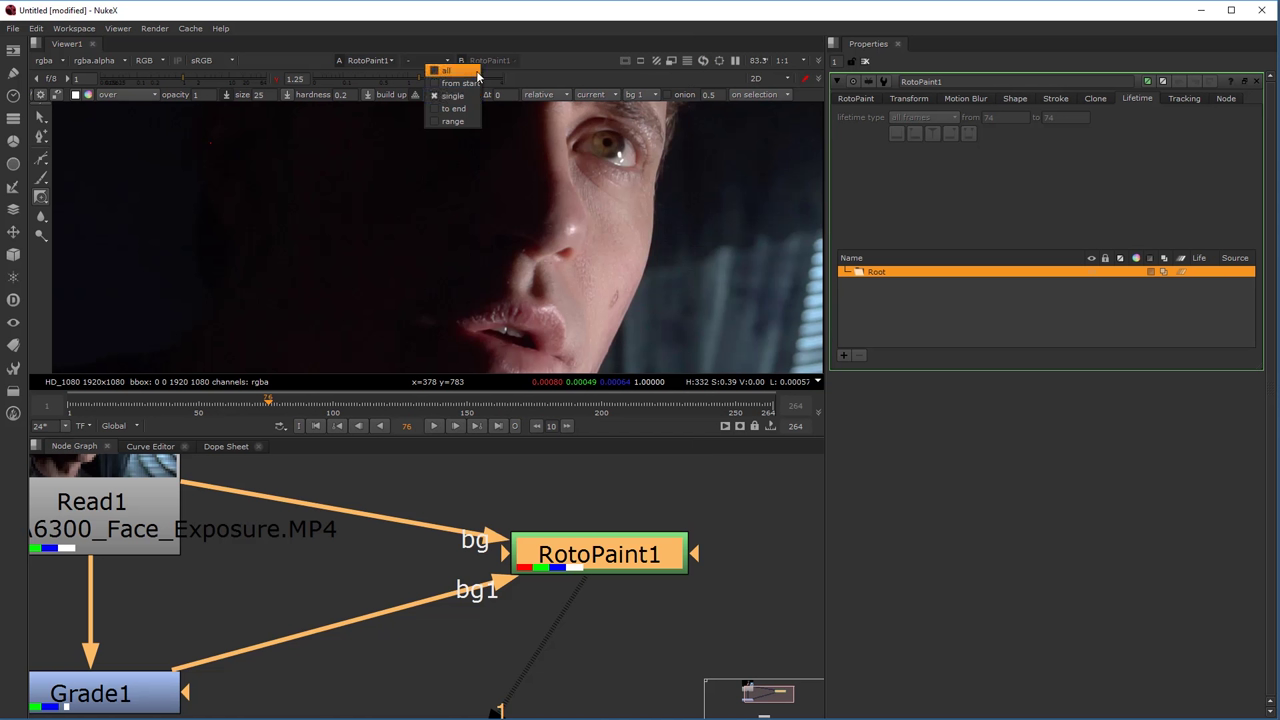
{"action": "left_click", "coordinate": [476, 71]}
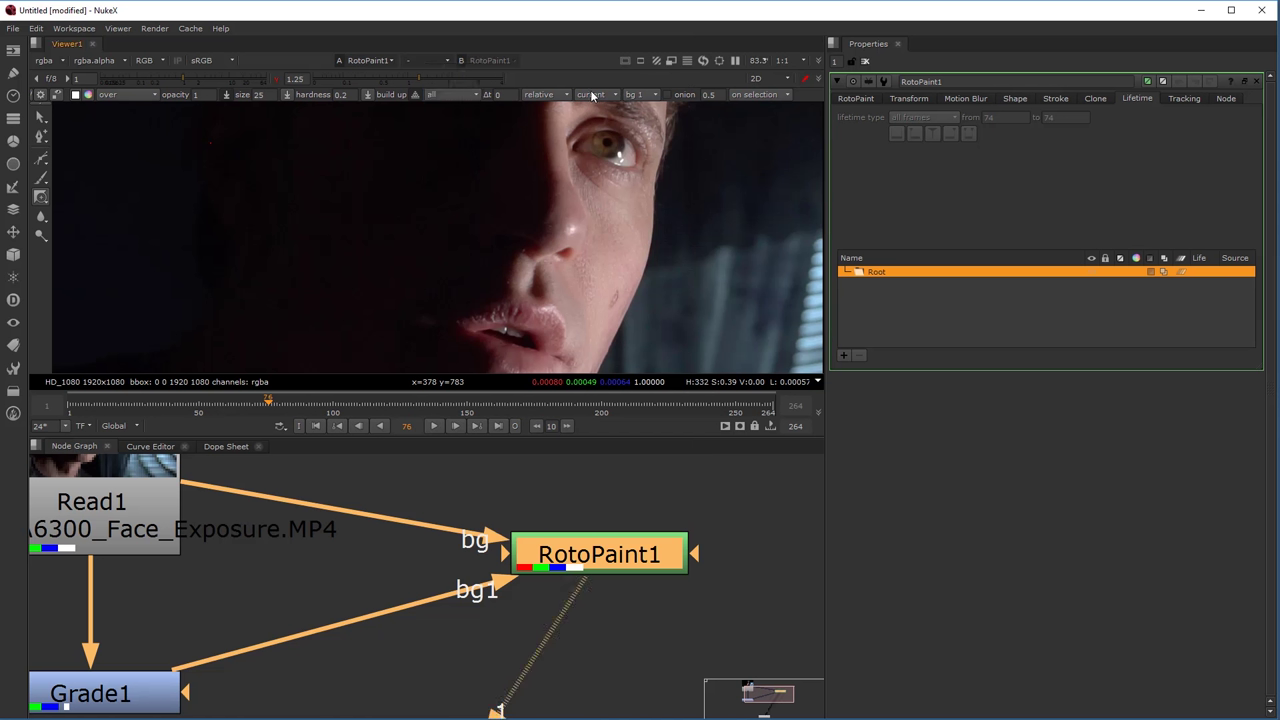
{"action": "left_click", "coordinate": [652, 95]}
{"action": "left_click", "coordinate": [653, 96]}
{"action": "mouse_move", "coordinate": [631, 253]}
{"action": "left_mouse_down", "text": "shift"}
{"action": "mouse_move", "coordinate": [648, 255]}
{"action": "mouse_move", "coordinate": [622, 266]}
{"action": "mouse_move", "coordinate": [627, 227]}
{"action": "mouse_move", "coordinate": [625, 300]}
{"action": "mouse_move", "coordinate": [635, 208]}
{"action": "mouse_move", "coordinate": [592, 270]}
{"action": "left_mouse_up", "text": "shift"}
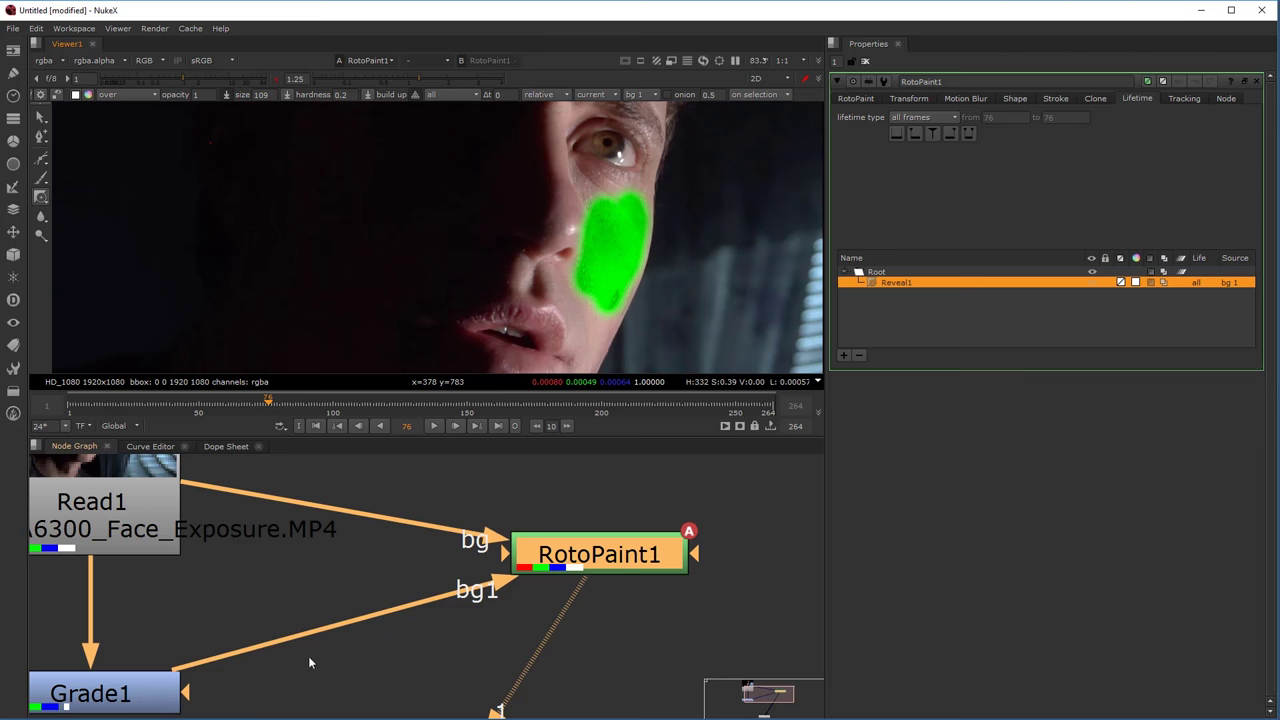
Set Grade1's red gain to 2.34 to turn the revealed cheek patch yellow.
{"action": "middle_click_drag", "start_coordinate": [362, 606], "coordinate": [379, 580]}
{"action": "double_click", "coordinate": [149, 665]}
{"action": "mouse_move", "coordinate": [1101, 193]}
{"action": "left_mouse_down"}
{"action": "mouse_move", "coordinate": [1084, 192]}
{"action": "mouse_move", "coordinate": [1144, 191]}
{"action": "left_mouse_up"}
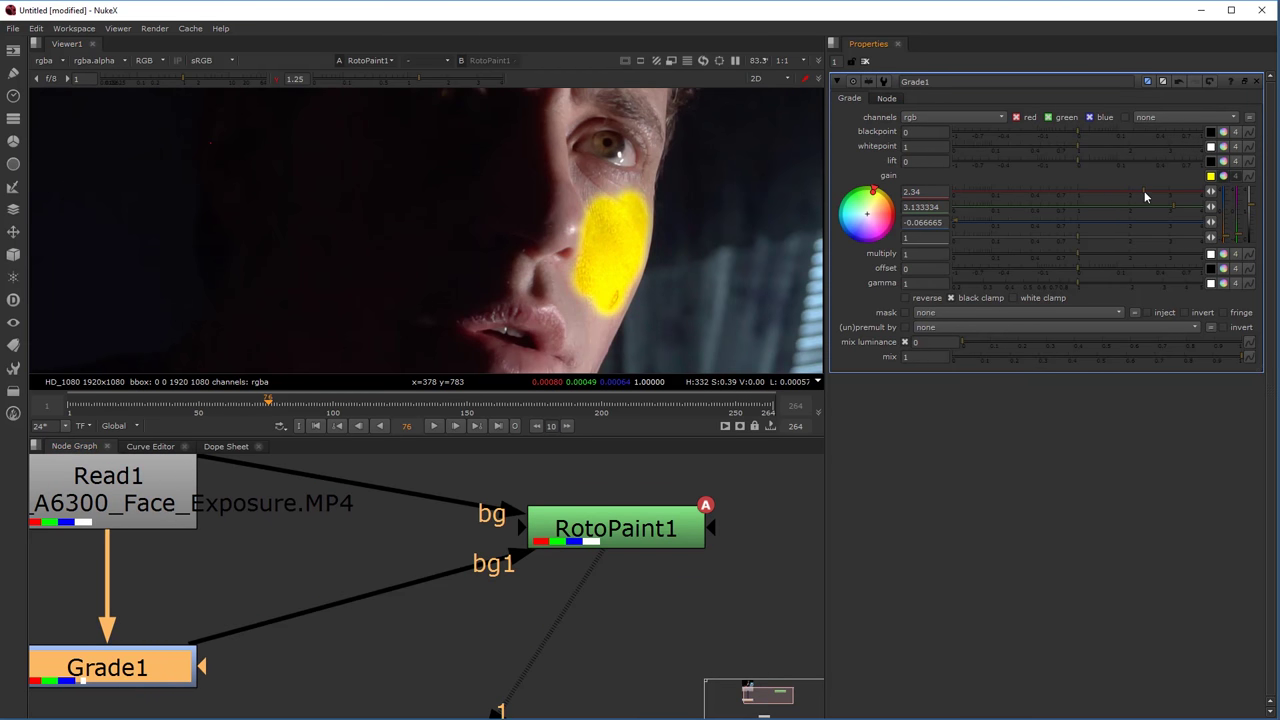
{"action": "left_click_drag", "start_coordinate": [147, 667], "coordinate": [175, 657]}
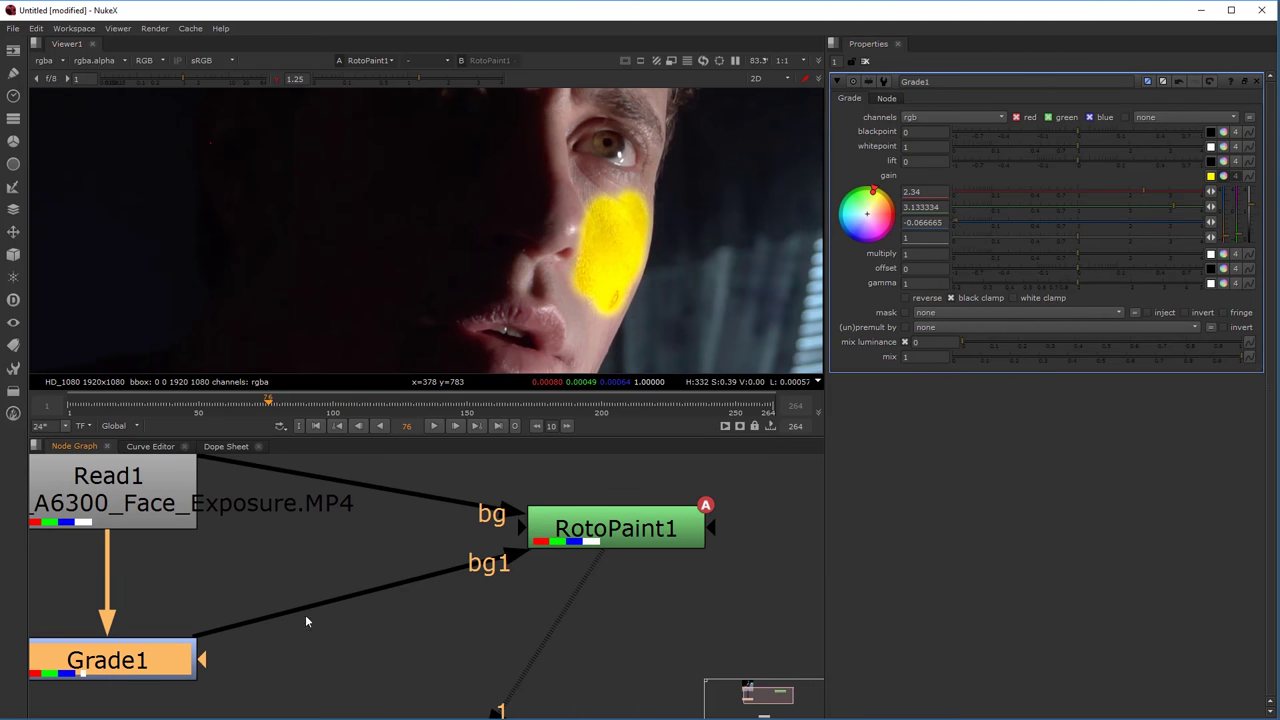
Reopen RotoPaint1's properties and switch to the Brush tool.
{"action": "scroll", "coordinate": [657, 575], "scroll_direction": "down", "scroll_amount": 2}
{"action": "left_click", "coordinate": [657, 539]}
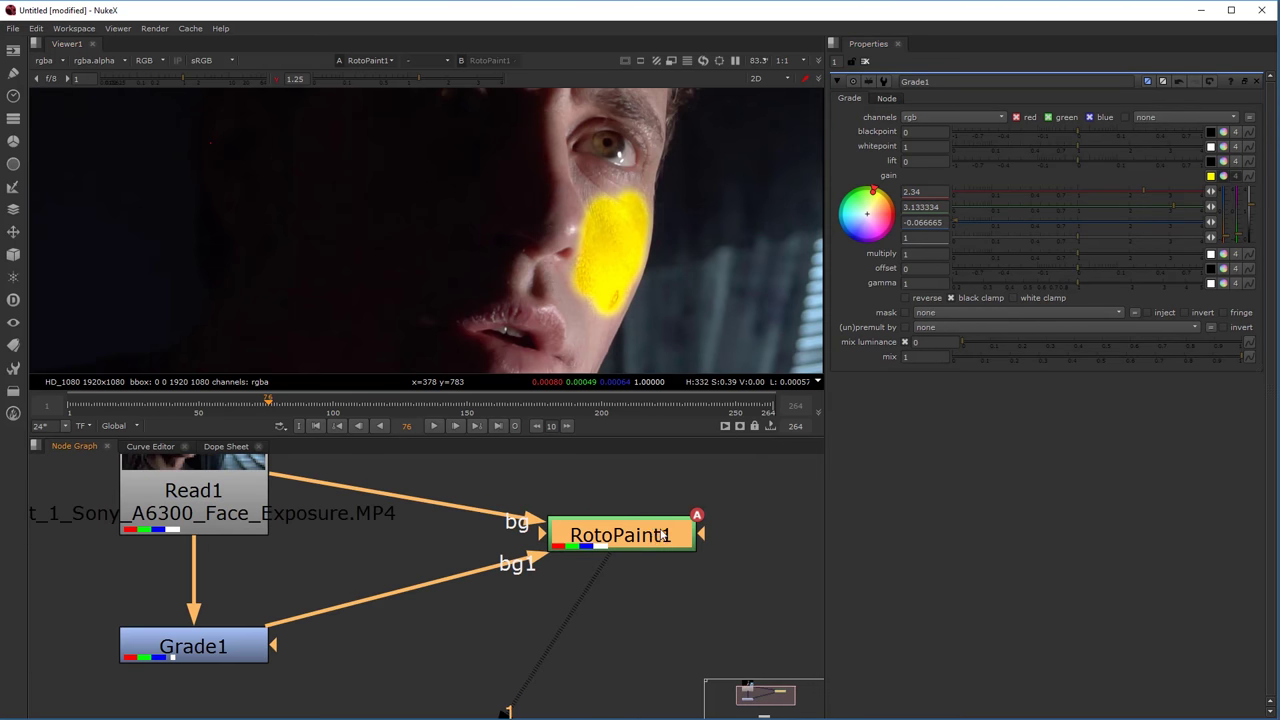
{"action": "double_click", "coordinate": [652, 548]}
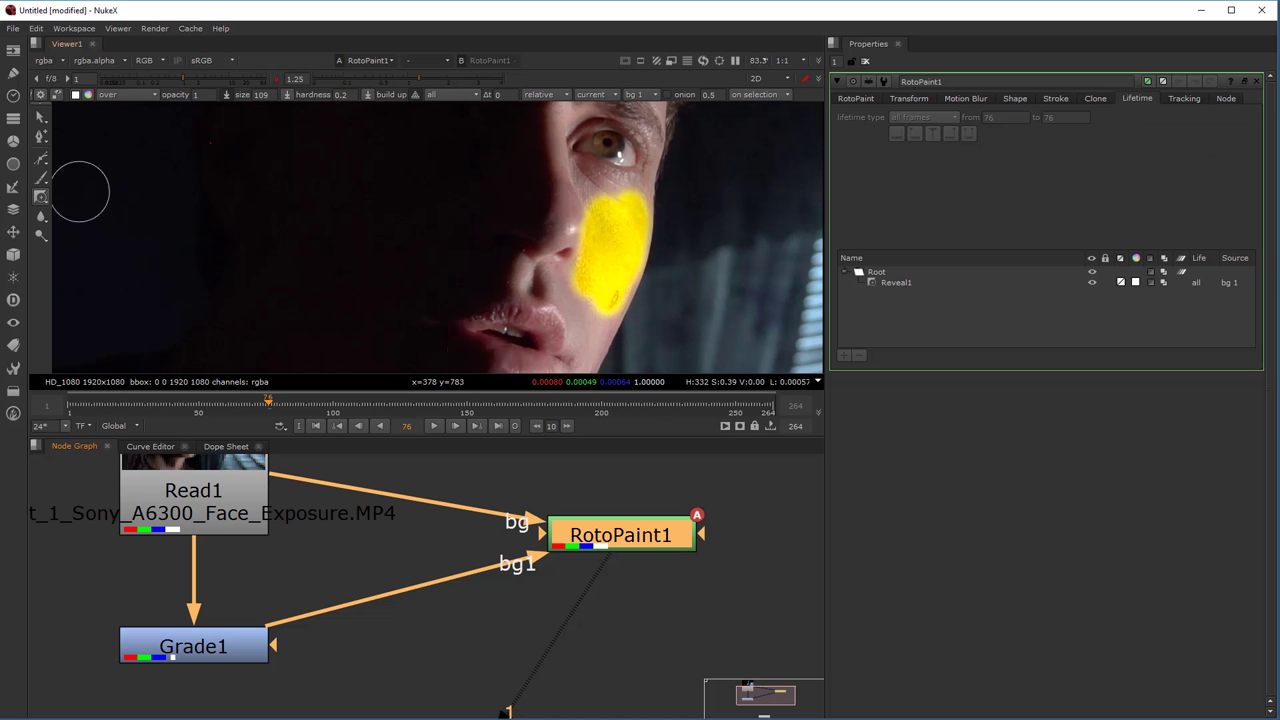
{"action": "right_click", "coordinate": [41, 197]}
{"action": "left_click", "coordinate": [73, 213]}
{"action": "right_click", "coordinate": [41, 180]}
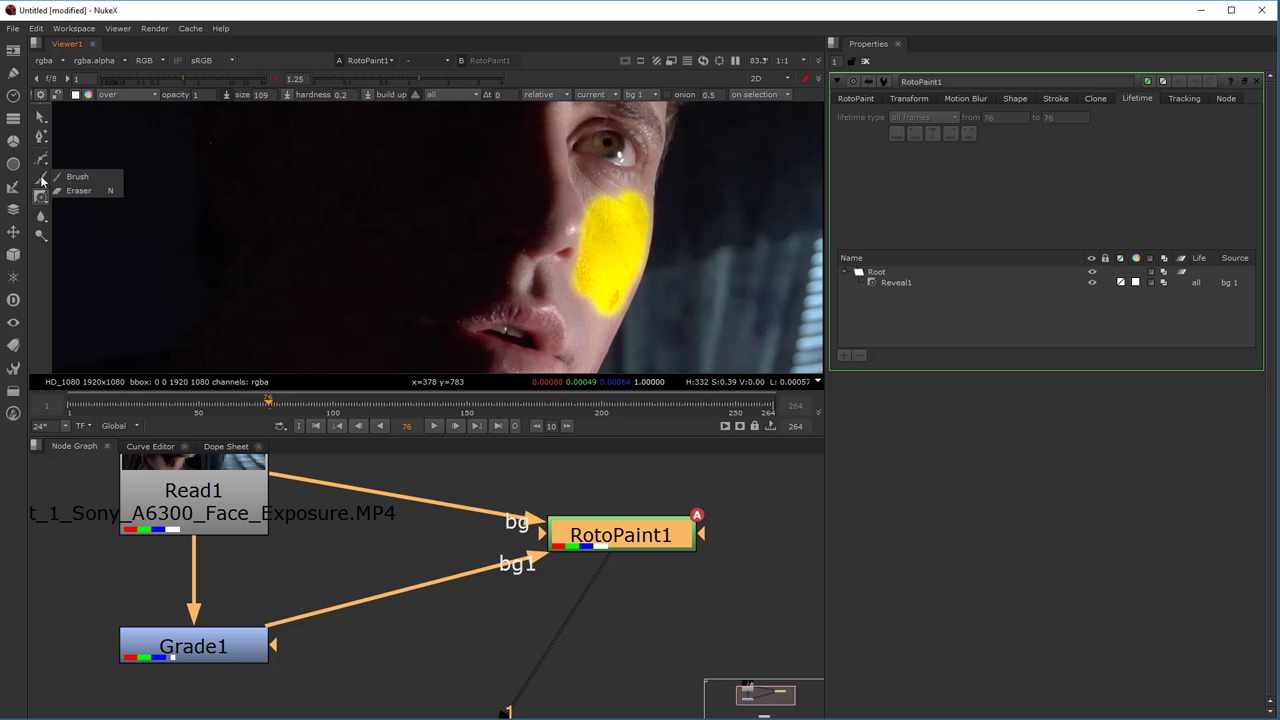
{"action": "left_click", "coordinate": [76, 176]}
Try a soft white brush stroke near the mouth with size 146 and hardness 0, and undo it.
{"action": "mouse_move", "coordinate": [494, 238]}
{"action": "left_mouse_down", "text": "shift"}
{"action": "mouse_move", "coordinate": [451, 149]}
{"action": "mouse_move", "coordinate": [453, 103]}
{"action": "left_mouse_up", "text": "shift"}
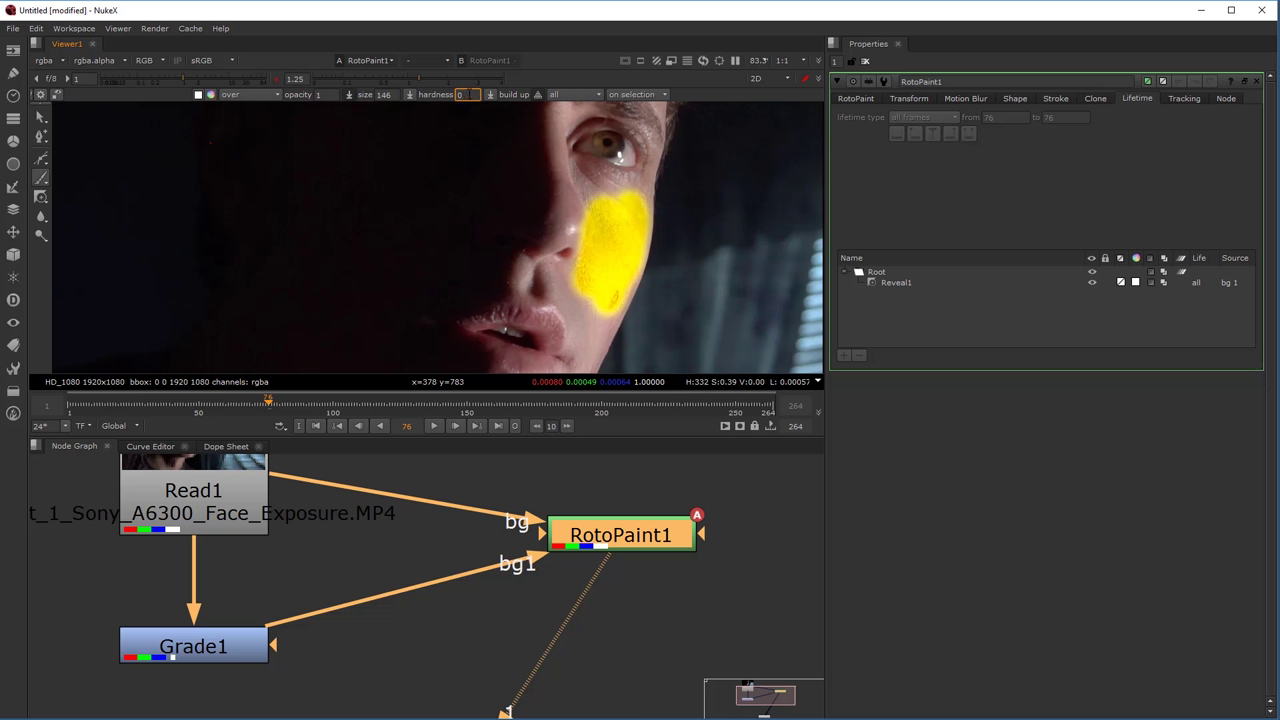
{"action": "left_click_drag", "start_coordinate": [535, 335], "coordinate": [517, 286]}
{"action": "key", "text": "ctrl+z"}
Set the brush hardness to 1 and paint hard-edged white circles on the dark area beside the nose.
{"action": "left_click", "coordinate": [462, 94]}
{"action": "left_click_drag", "start_coordinate": [540, 288], "coordinate": [525, 306]}
{"action": "key", "text": "ctrl+z"}
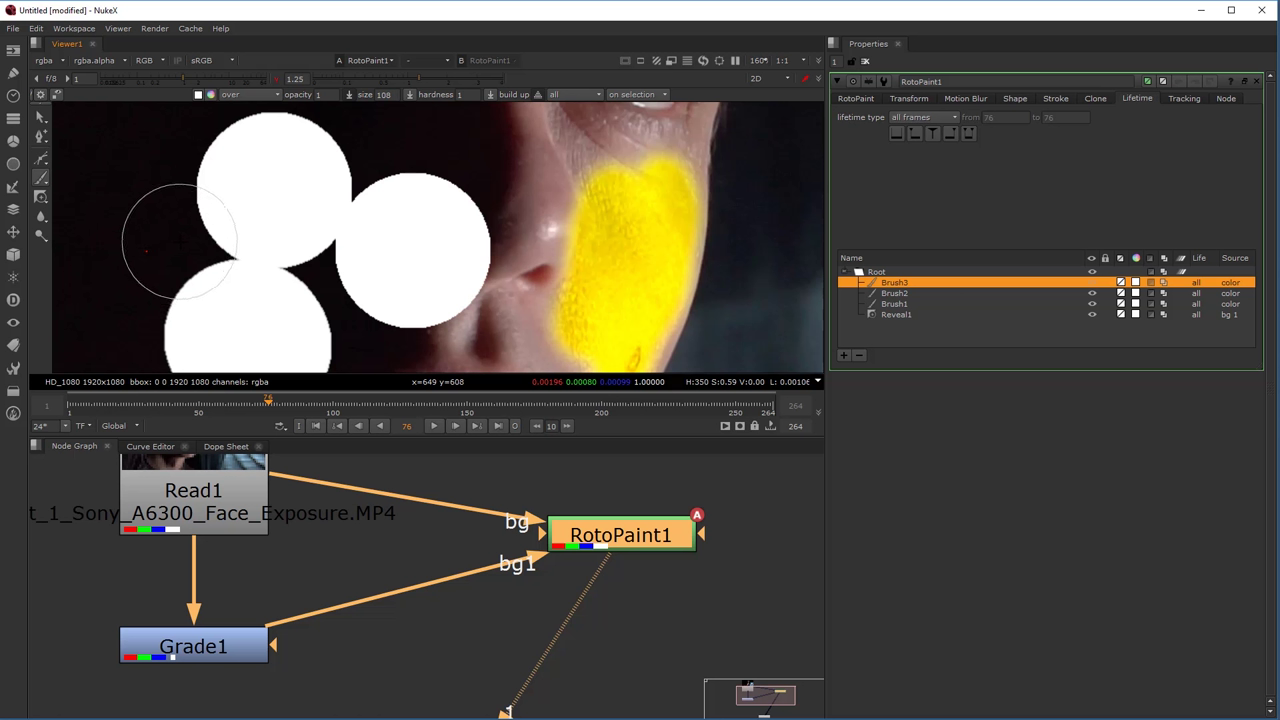
Set the brush size to 132, lower its opacity to 0.4, and paint overlapping semi-transparent white circles around the nose and solid circles.
{"action": "mouse_move", "coordinate": [181, 243]}
{"action": "left_mouse_down", "text": "shift"}
{"action": "mouse_move", "coordinate": [165, 247]}
{"action": "mouse_move", "coordinate": [243, 251]}
{"action": "mouse_move", "coordinate": [228, 260]}
{"action": "mouse_move", "coordinate": [257, 251]}
{"action": "mouse_move", "coordinate": [220, 250]}
{"action": "left_mouse_up", "text": "shift"}
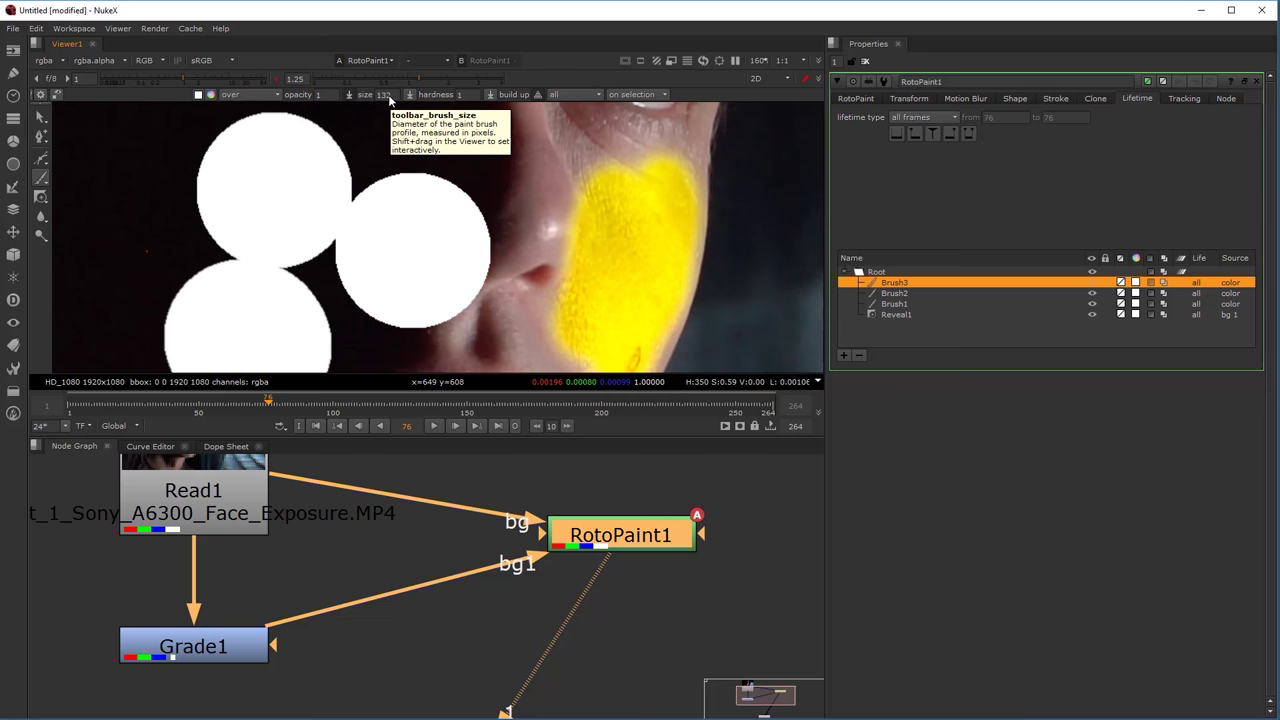
{"action": "left_click", "coordinate": [322, 94]}
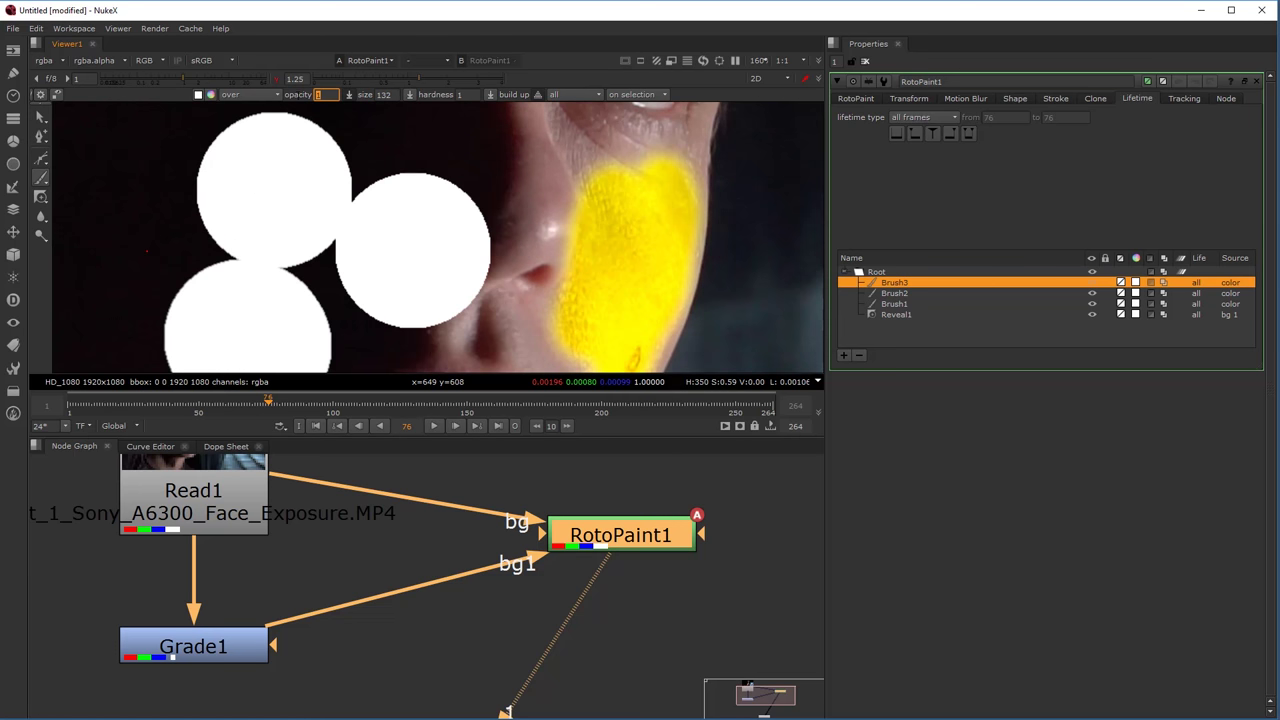
{"action": "key", "text": "Return"}
{"action": "left_click", "coordinate": [532, 186]}
{"action": "left_click", "coordinate": [545, 297]}
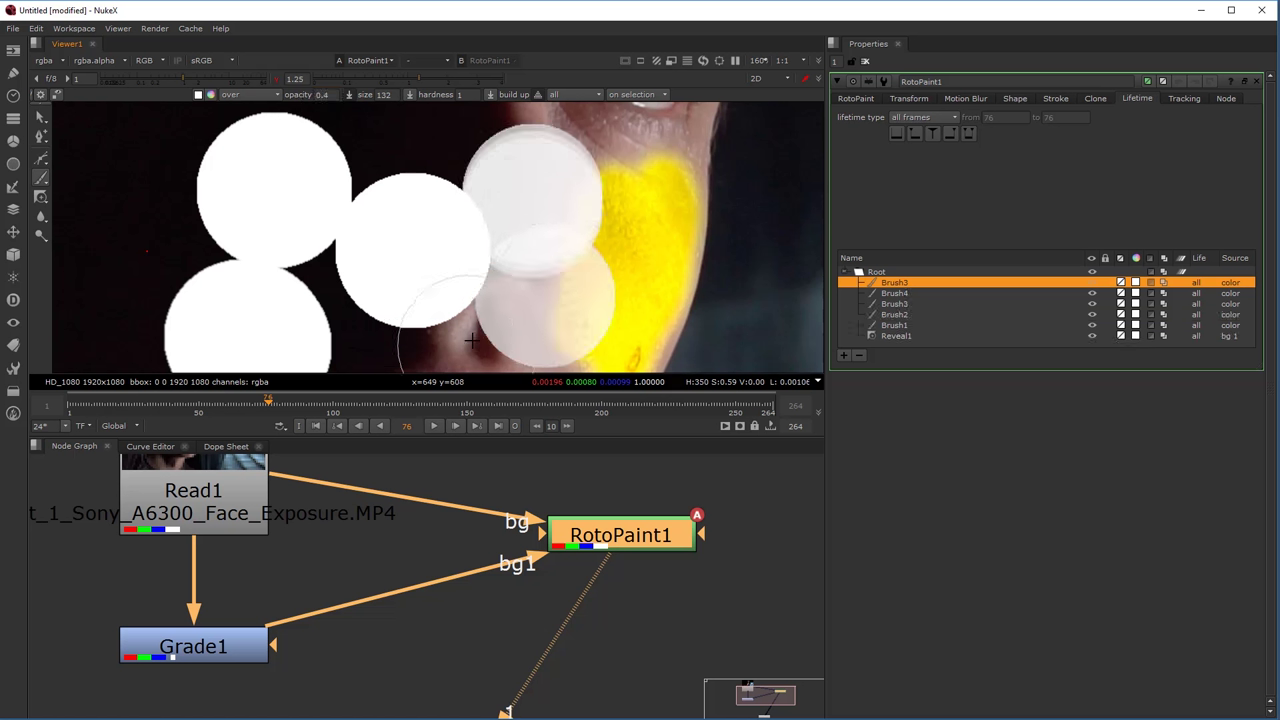
{"action": "left_click", "coordinate": [470, 320]}
{"action": "left_click", "coordinate": [342, 304]}
{"action": "left_click", "coordinate": [366, 152]}
Set the brush opacity to 1 and blending mode to difference, and paint two overlapping circles over the cheek and yellow patch.
{"action": "left_click", "coordinate": [322, 94]}
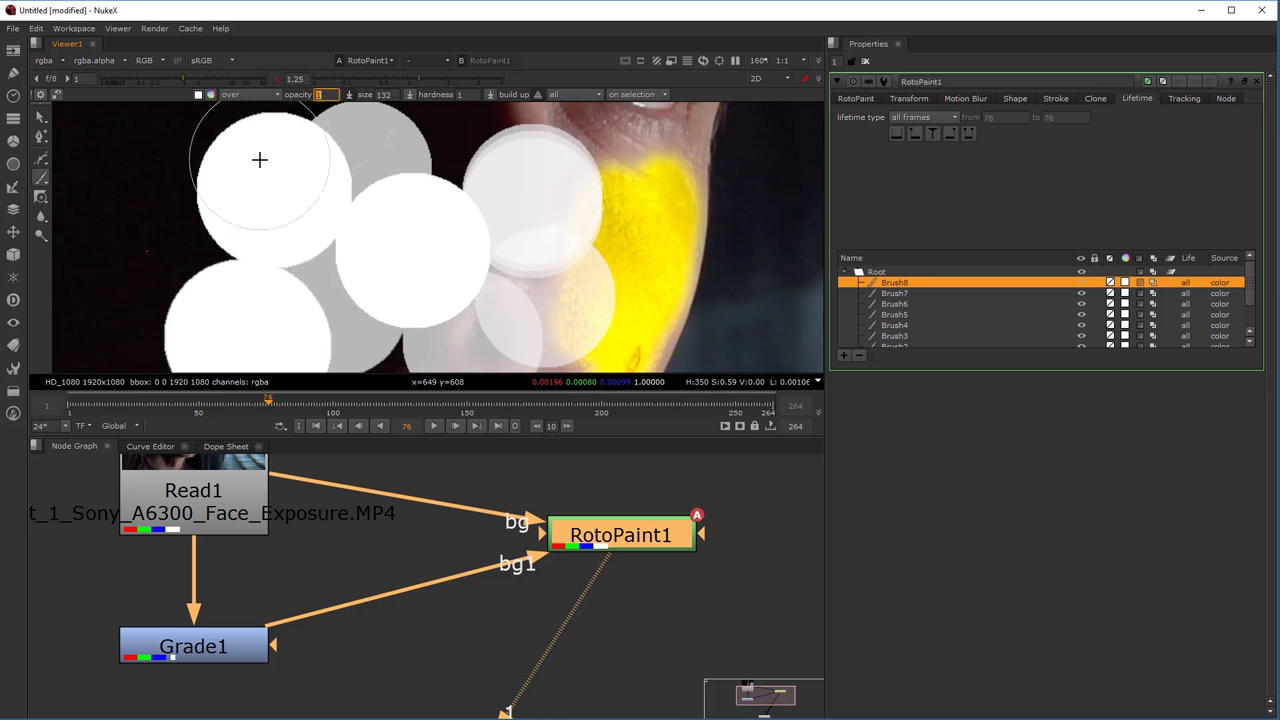
{"action": "left_click", "coordinate": [278, 95]}
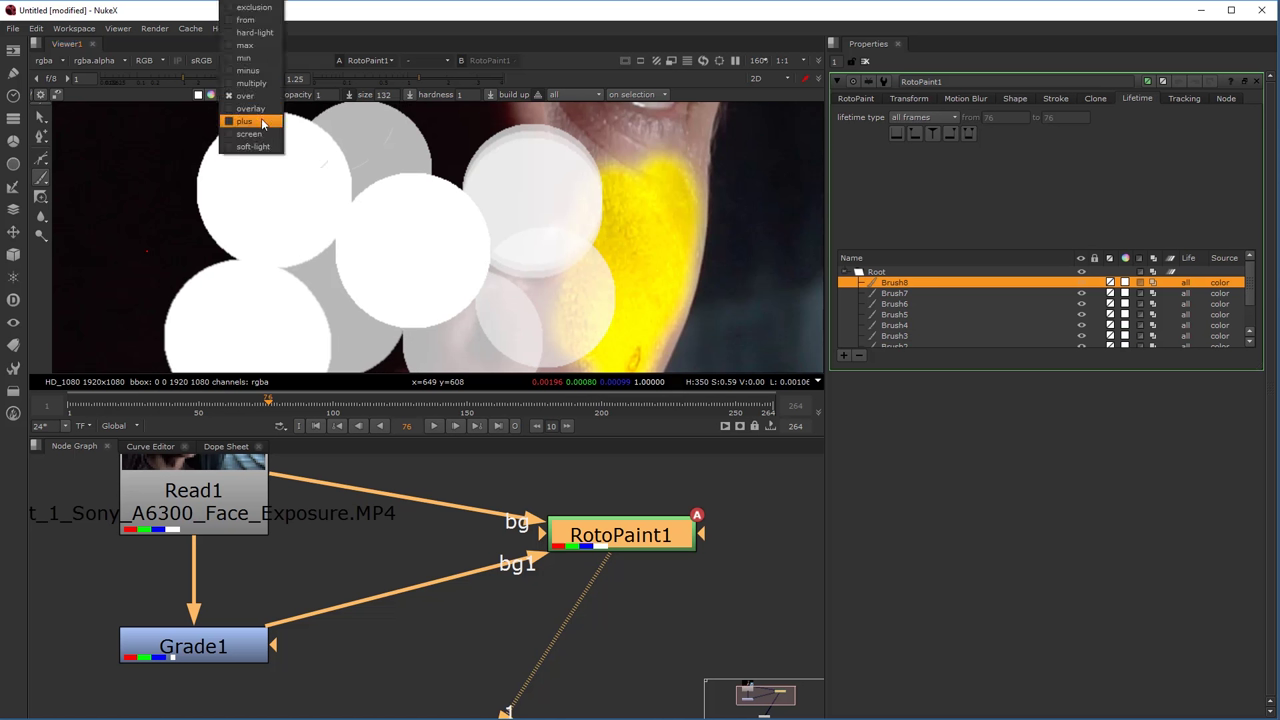
{"action": "left_click", "coordinate": [276, 5]}
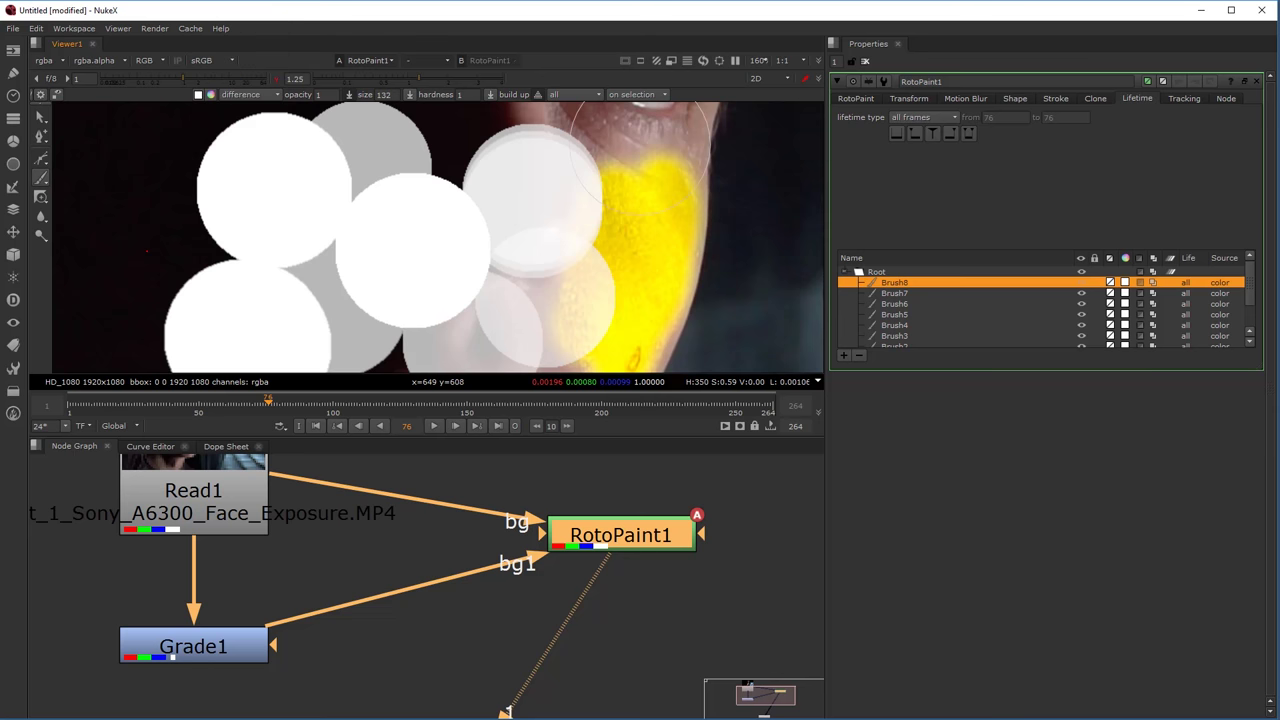
{"action": "left_click", "coordinate": [641, 160]}
{"action": "left_click", "coordinate": [643, 236]}
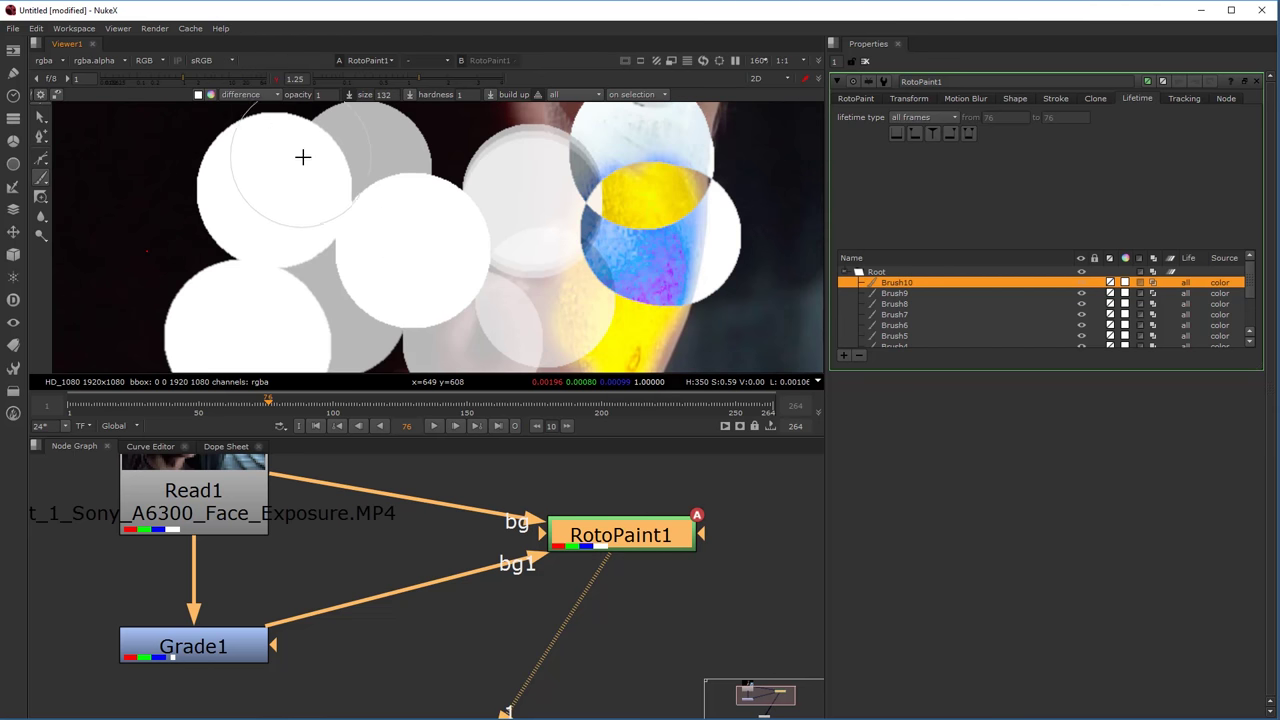
Return the blending mode to over and delete every brush and reveal stroke from RotoPaint1's stroke list.
{"action": "left_click", "coordinate": [268, 95]}
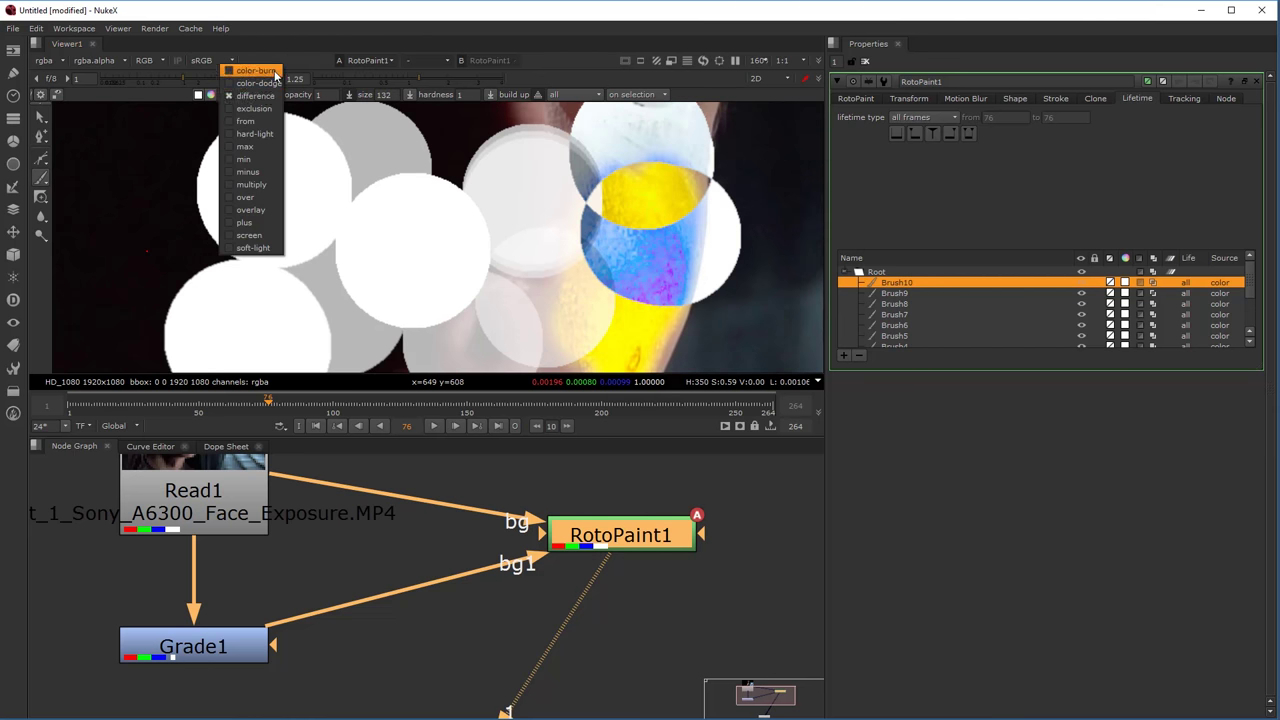
{"action": "left_click", "coordinate": [270, 204]}
{"action": "scroll", "coordinate": [357, 265], "scroll_direction": "down", "scroll_amount": 4}
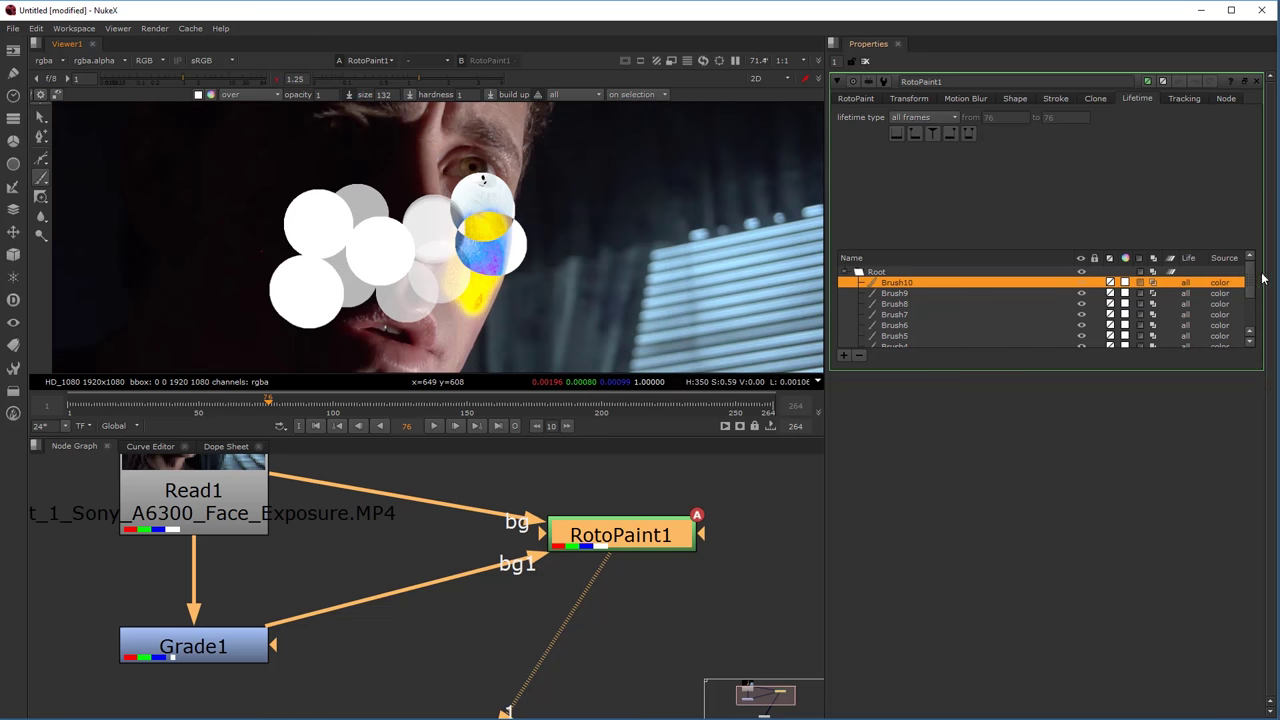
{"action": "scroll", "coordinate": [1240, 300], "scroll_direction": "down", "scroll_amount": 3}
{"action": "left_click", "coordinate": [902, 335], "text": "shift"}
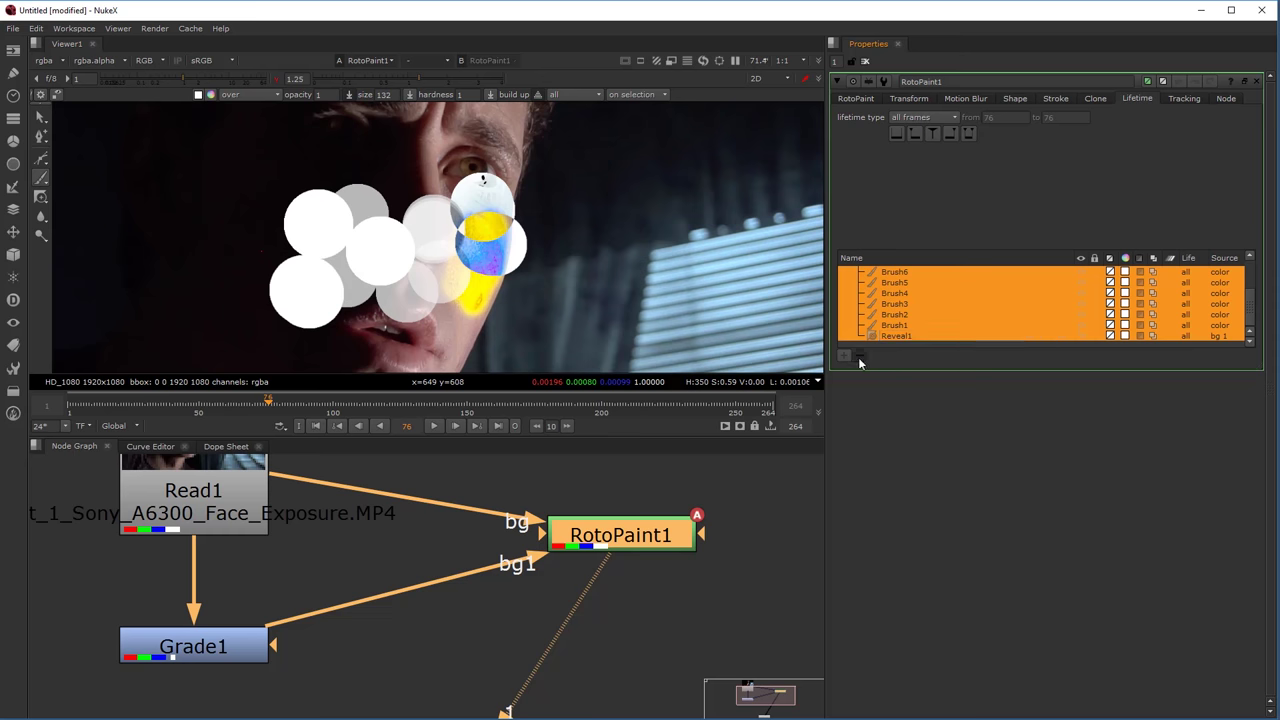
{"action": "left_click", "coordinate": [859, 357]}
Switch to the Blur tool, enlarge it to size 72, and blur the eye.
{"action": "left_click", "coordinate": [41, 212]}
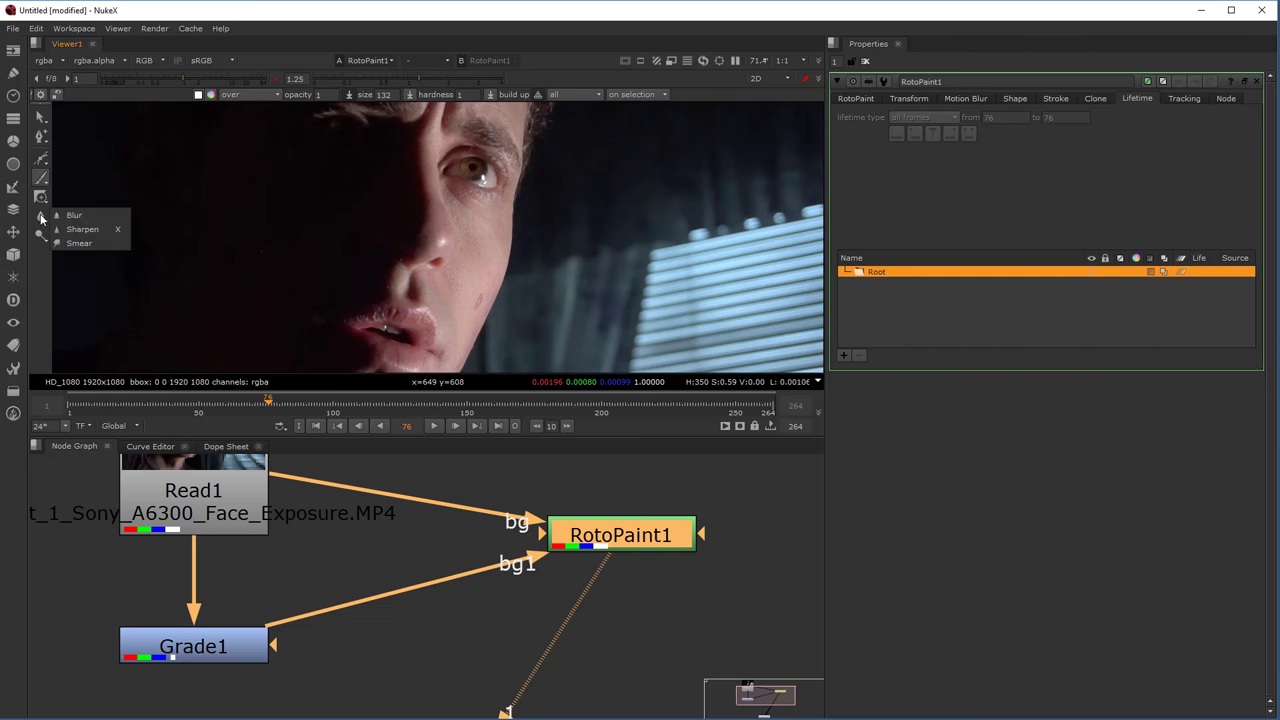
{"action": "left_click", "coordinate": [72, 216]}
{"action": "scroll", "coordinate": [471, 168], "scroll_direction": "up", "scroll_amount": 3}
{"action": "left_click_drag", "start_coordinate": [468, 177], "coordinate": [500, 177], "text": "shift"}
{"action": "left_click_drag", "start_coordinate": [468, 177], "coordinate": [505, 182]}
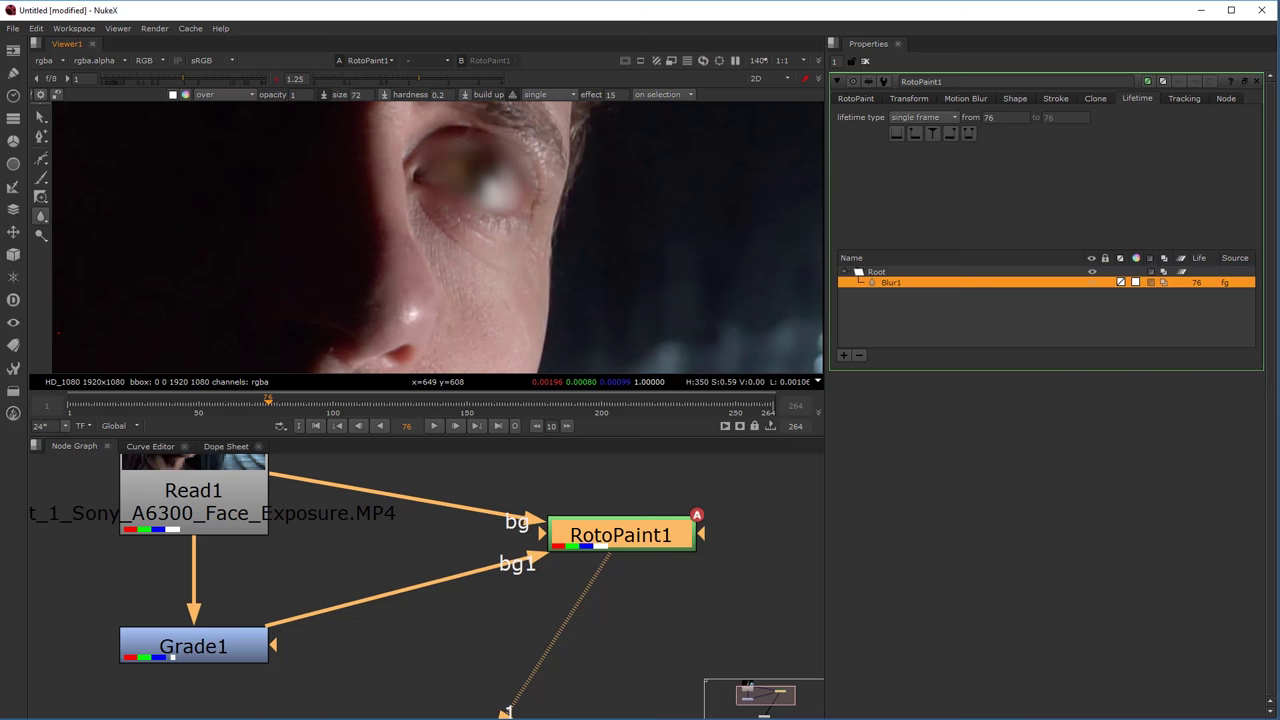
Switch to the Sharpen tool, set its size to 71.5, and sharpen the skin under the eye.
{"action": "left_click", "coordinate": [43, 220]}
{"action": "left_click", "coordinate": [44, 200]}
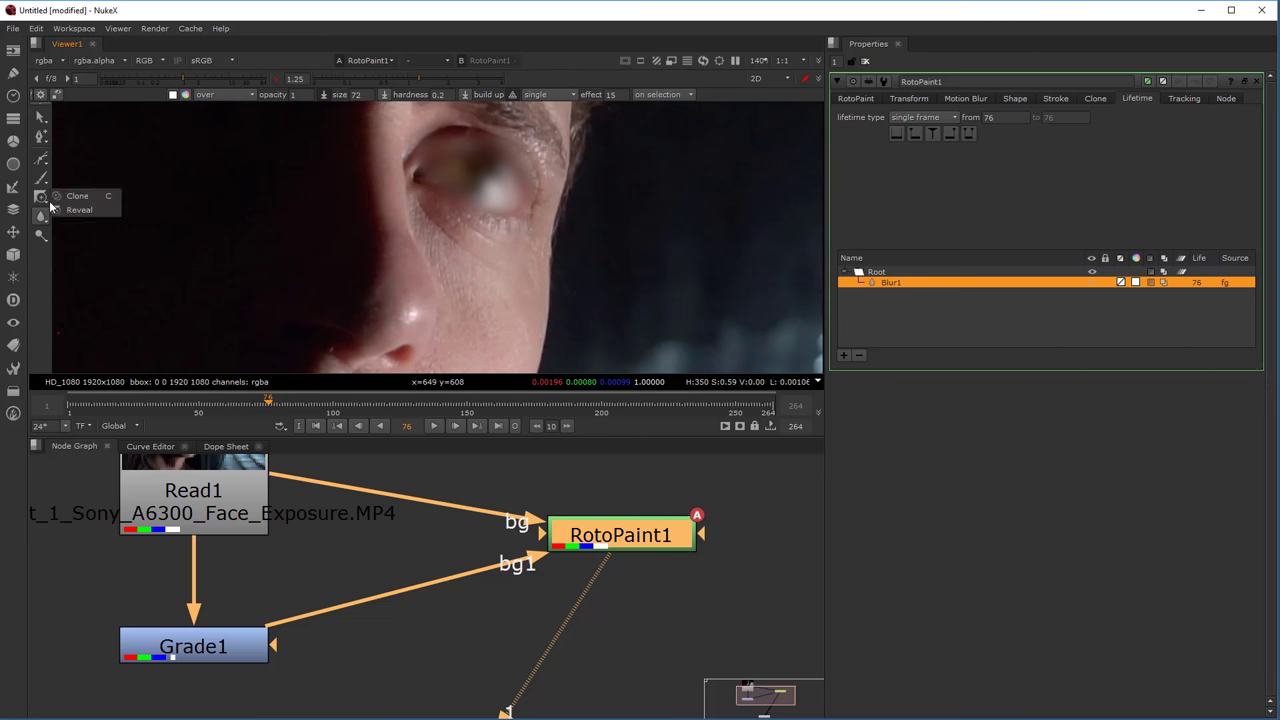
{"action": "left_click", "coordinate": [44, 219]}
{"action": "left_click", "coordinate": [80, 226]}
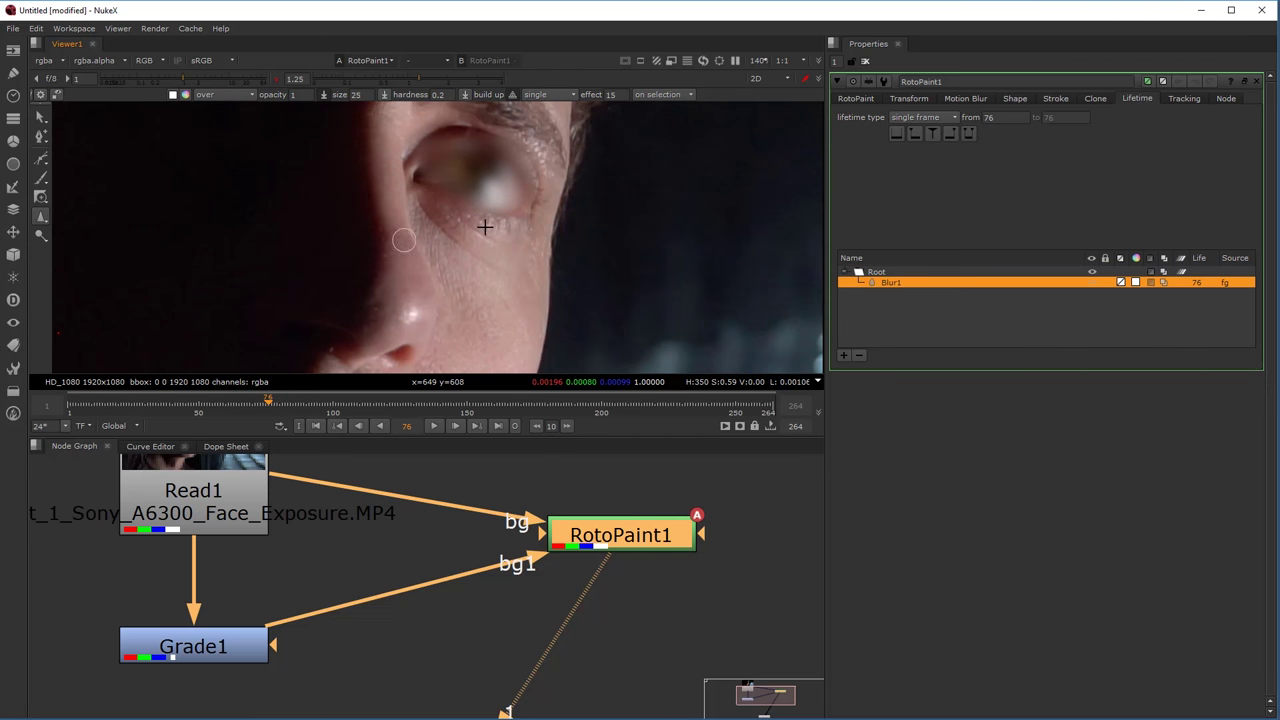
{"action": "mouse_move", "coordinate": [465, 191]}
{"action": "left_mouse_down", "text": "shift"}
{"action": "mouse_move", "coordinate": [519, 193]}
{"action": "mouse_move", "coordinate": [467, 191]}
{"action": "left_mouse_up", "text": "shift"}
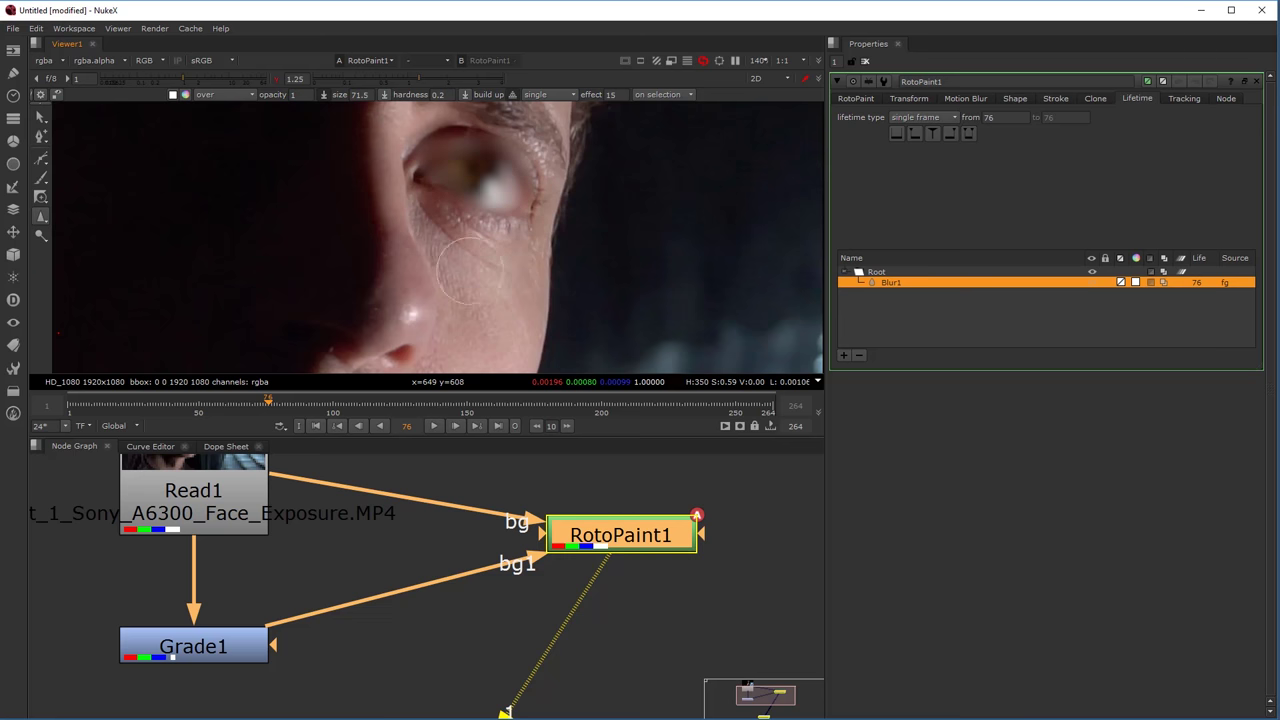
Switch to the Smear tool, set its size to 84.5, and smear the skin below the eye.
{"action": "left_click", "coordinate": [42, 198]}
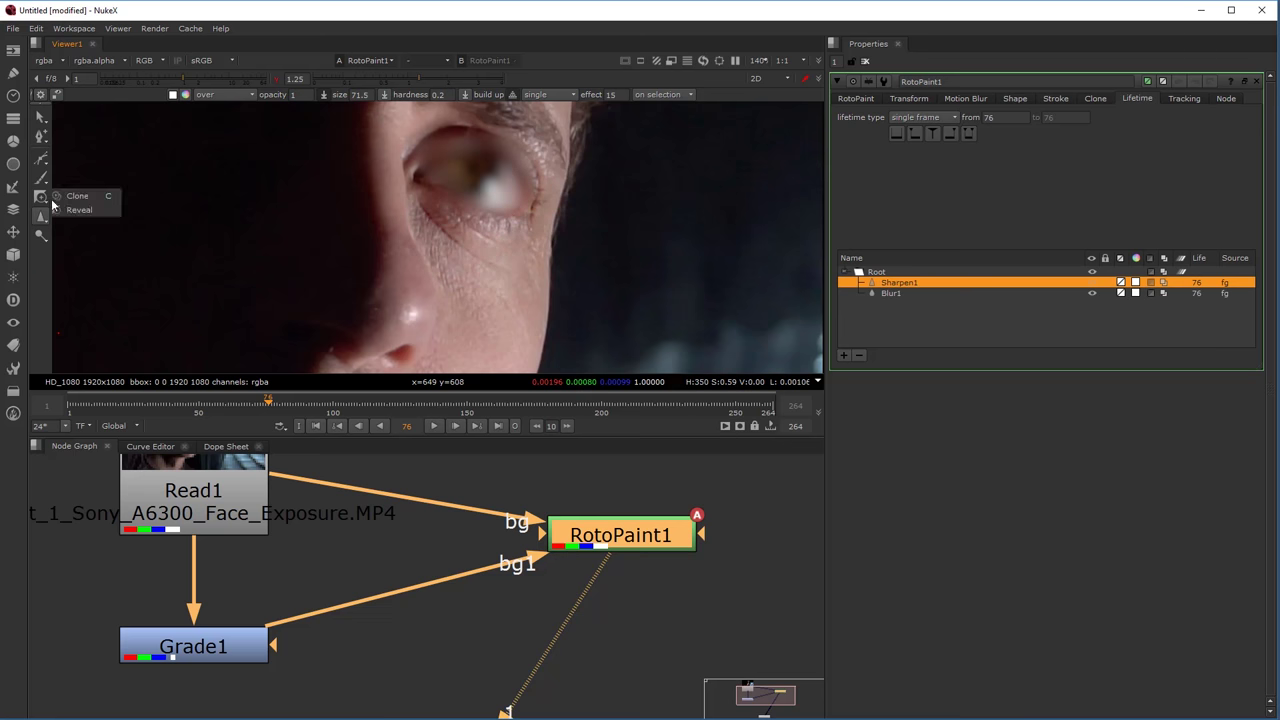
{"action": "left_click", "coordinate": [42, 234]}
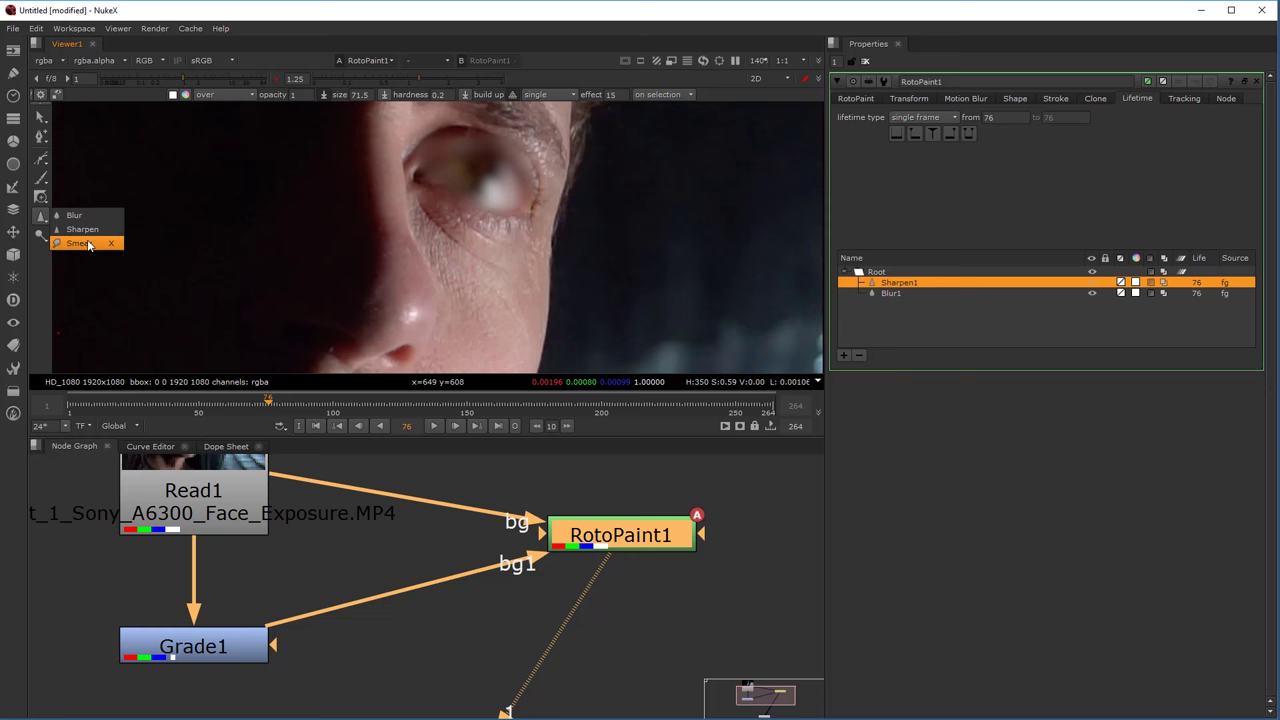
{"action": "left_click", "coordinate": [80, 243]}
{"action": "mouse_move", "coordinate": [441, 246]}
{"action": "left_mouse_down", "text": "shift"}
{"action": "mouse_move", "coordinate": [480, 247]}
{"action": "mouse_move", "coordinate": [432, 268]}
{"action": "mouse_move", "coordinate": [462, 250]}
{"action": "mouse_move", "coordinate": [540, 289]}
{"action": "left_mouse_up", "text": "shift"}
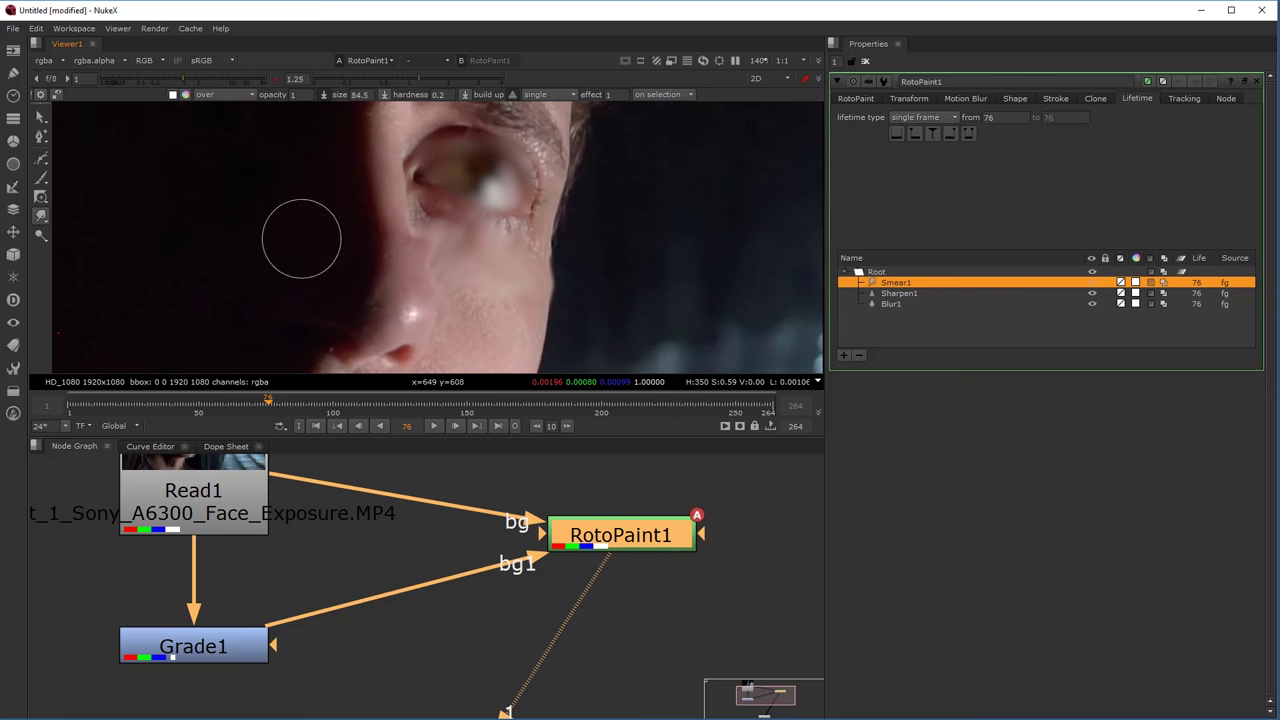
{"action": "mouse_move", "coordinate": [489, 241]}
{"action": "left_mouse_down"}
{"action": "mouse_move", "coordinate": [414, 214]}
{"action": "mouse_move", "coordinate": [429, 177]}
{"action": "left_mouse_up"}
Switch to the Dodge tool, enlarge it to size 168, and paint a dodge stroke from the eye towards the dark side of the face.
{"action": "right_click", "coordinate": [42, 218]}
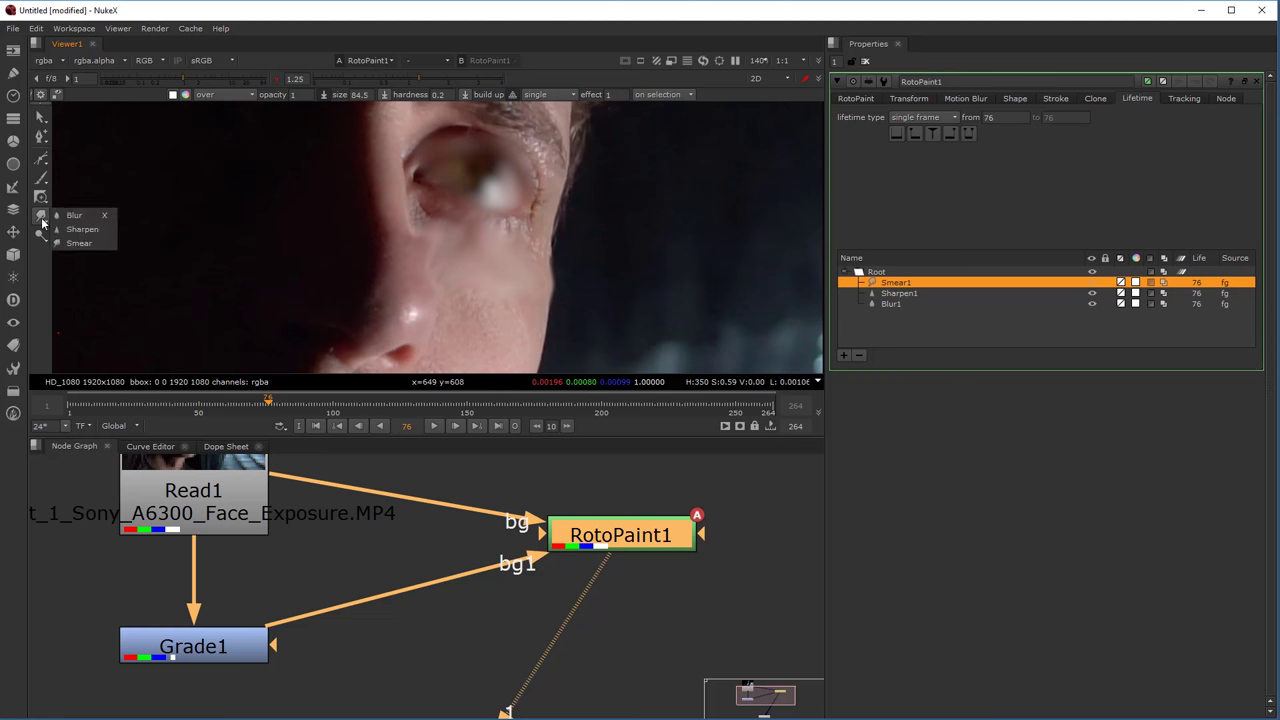
{"action": "right_click", "coordinate": [41, 236]}
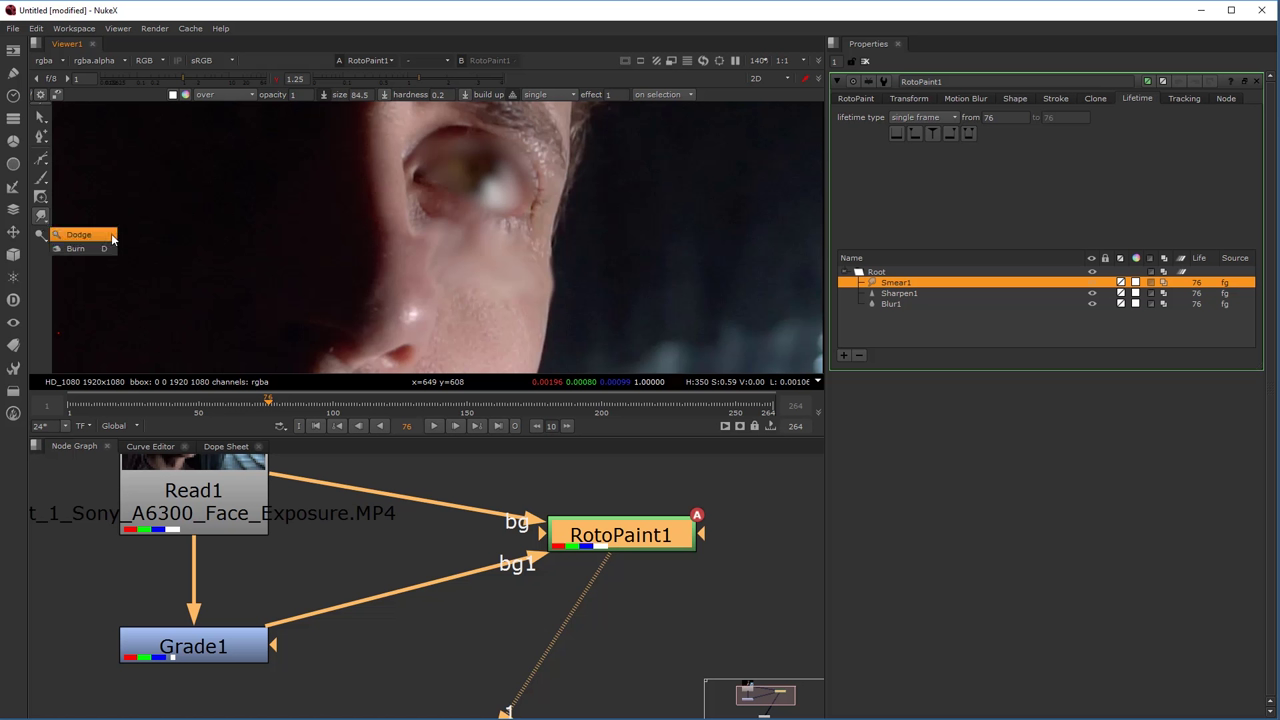
{"action": "left_click", "coordinate": [80, 237]}
{"action": "scroll", "coordinate": [450, 287], "scroll_direction": "down", "scroll_amount": 2}
{"action": "left_click_drag", "start_coordinate": [462, 284], "coordinate": [486, 285], "text": "shift"}
{"action": "mouse_move", "coordinate": [439, 171]}
{"action": "left_mouse_down"}
{"action": "mouse_move", "coordinate": [459, 133]}
{"action": "mouse_move", "coordinate": [365, 160]}
{"action": "left_mouse_up"}
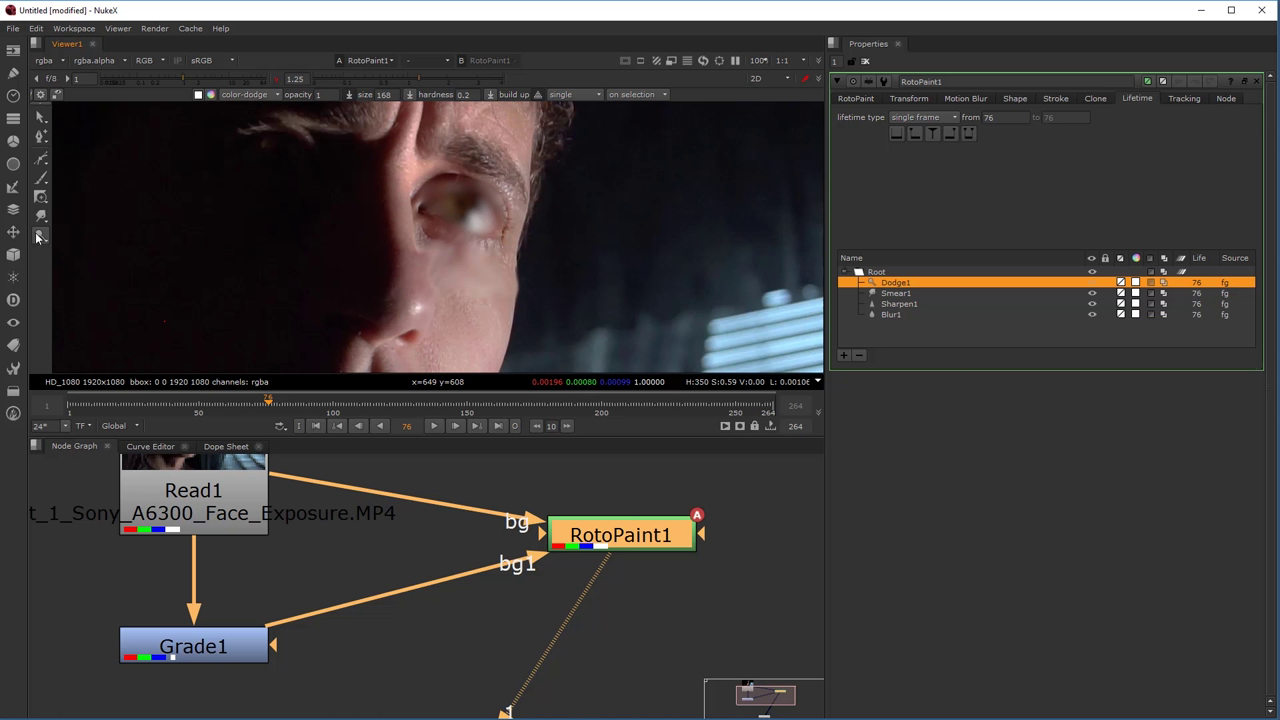
Switch to the Burn tool and burn across the eyebrow and nose bridge, using size 110 for the broad stroke.
{"action": "right_click", "coordinate": [41, 236]}
{"action": "left_click", "coordinate": [77, 249]}
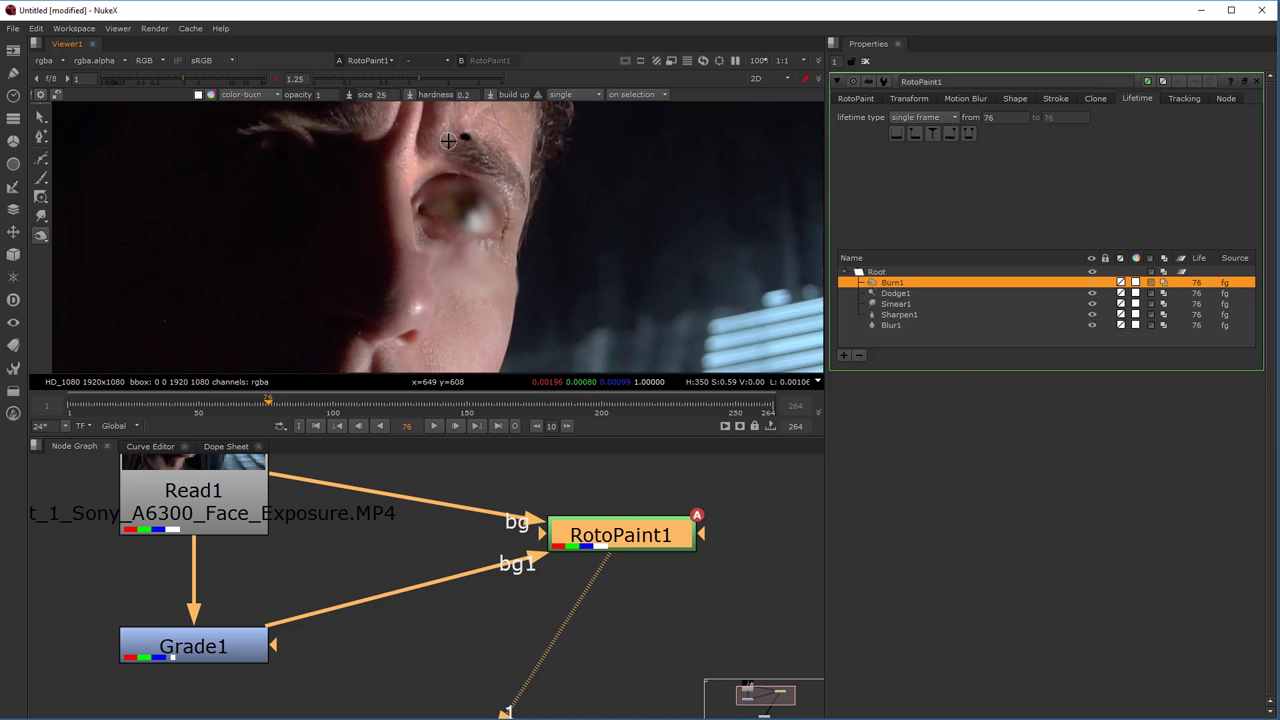
{"action": "mouse_move", "coordinate": [505, 140]}
{"action": "left_mouse_down"}
{"action": "mouse_move", "coordinate": [459, 150]}
{"action": "mouse_move", "coordinate": [400, 110]}
{"action": "mouse_move", "coordinate": [375, 125]}
{"action": "left_mouse_up"}
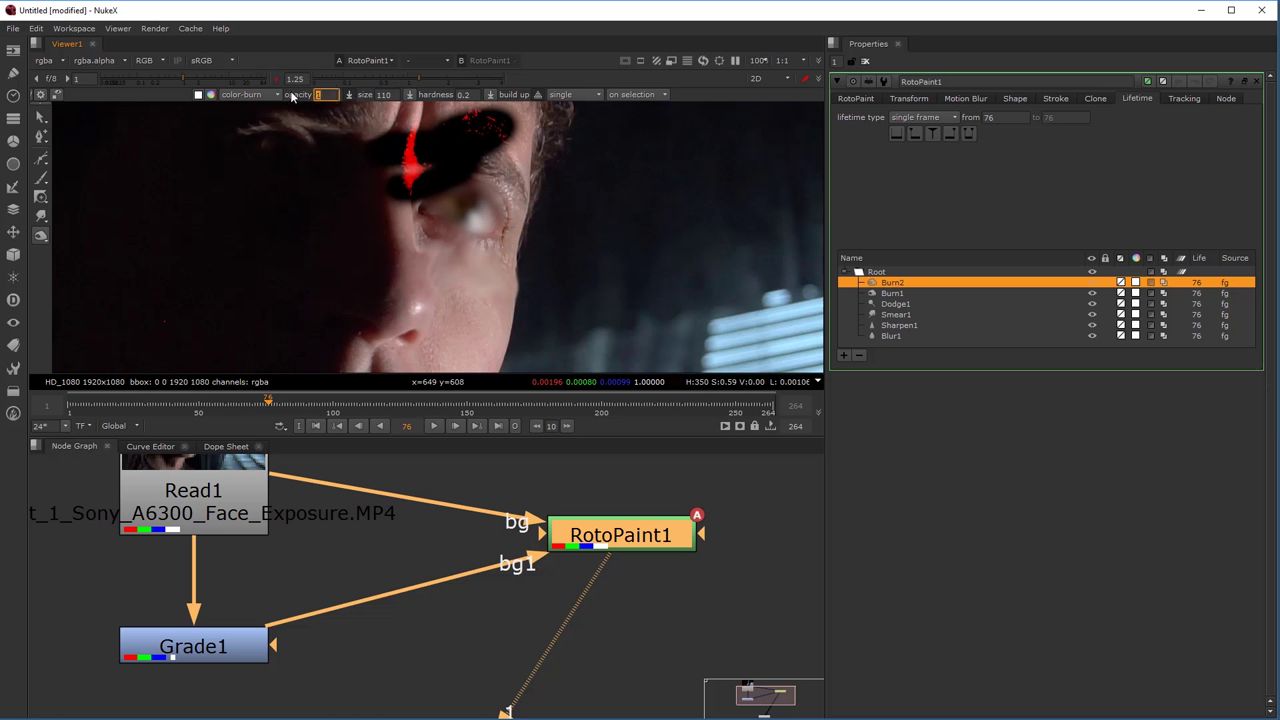
Set the burn opacity to 0.09, paint a stroke on the face, try another at size 281 near the mouth, and undo the last one.
{"action": "type", "text": ".09"}
{"action": "key", "text": "Return"}
{"action": "left_click_drag", "start_coordinate": [430, 285], "coordinate": [485, 255]}
{"action": "middle_click_drag", "start_coordinate": [460, 314], "coordinate": [456, 176]}
{"action": "left_click_drag", "start_coordinate": [422, 259], "coordinate": [480, 258], "text": "shift"}
{"action": "mouse_move", "coordinate": [398, 310]}
{"action": "left_mouse_down"}
{"action": "mouse_move", "coordinate": [328, 297]}
{"action": "mouse_move", "coordinate": [358, 288]}
{"action": "left_mouse_up"}
{"action": "key", "text": "ctrl+z"}
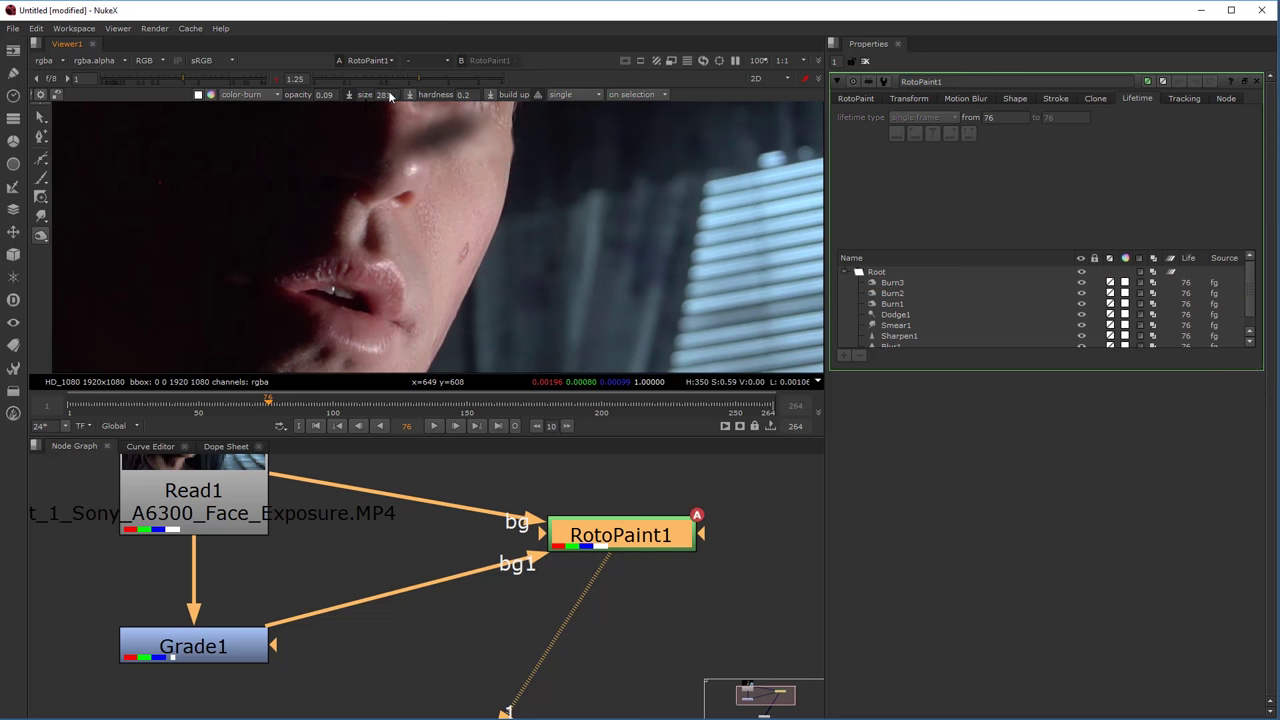
Lower the burn opacity to 0.01 and paint a size 281 stroke from the mouth up past the nose.
{"action": "left_click", "coordinate": [325, 94]}
{"action": "type", "text": "1"}
{"action": "key", "text": "Return"}
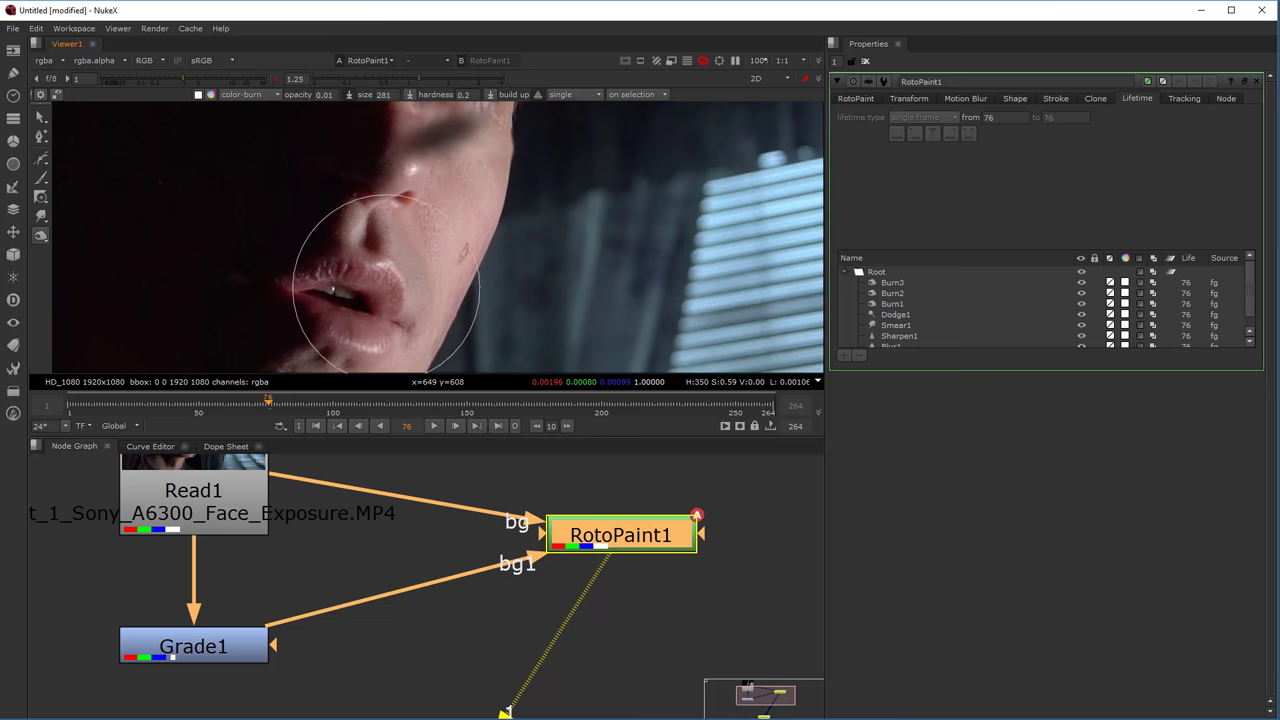
{"action": "left_click_drag", "start_coordinate": [357, 257], "coordinate": [338, 141]}
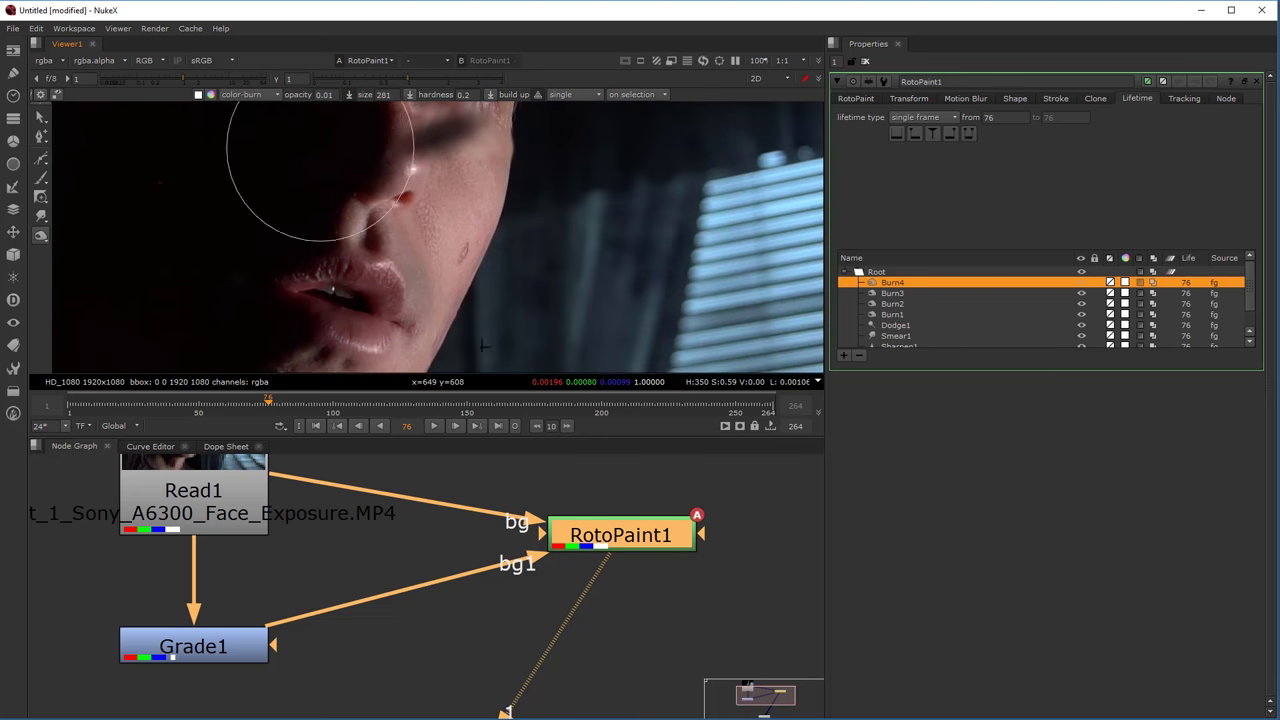
Delete the Grade1 and RotoPaint1 nodes from the node graph.
{"action": "scroll", "coordinate": [518, 553], "scroll_direction": "down", "scroll_amount": 3}
{"action": "left_click_drag", "start_coordinate": [558, 545], "coordinate": [562, 551]}
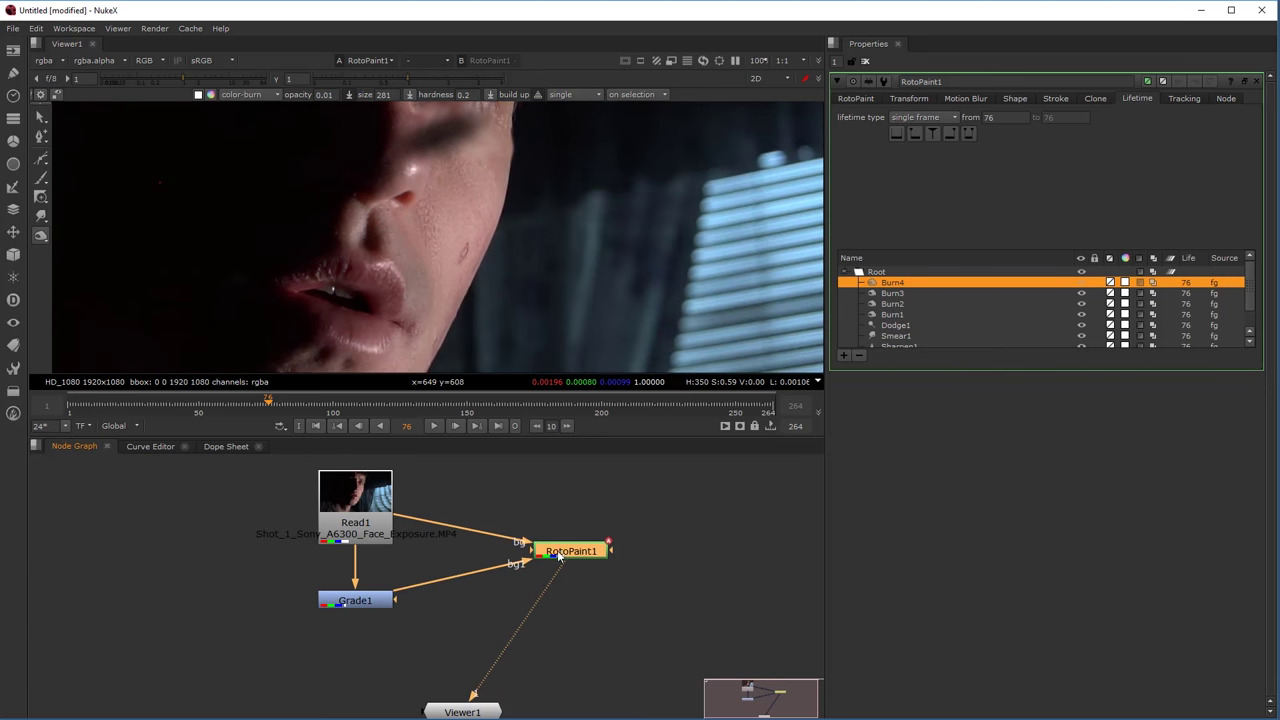
{"action": "left_click", "coordinate": [360, 600]}
{"action": "key", "text": "Delete"}
{"action": "left_click", "coordinate": [577, 555]}
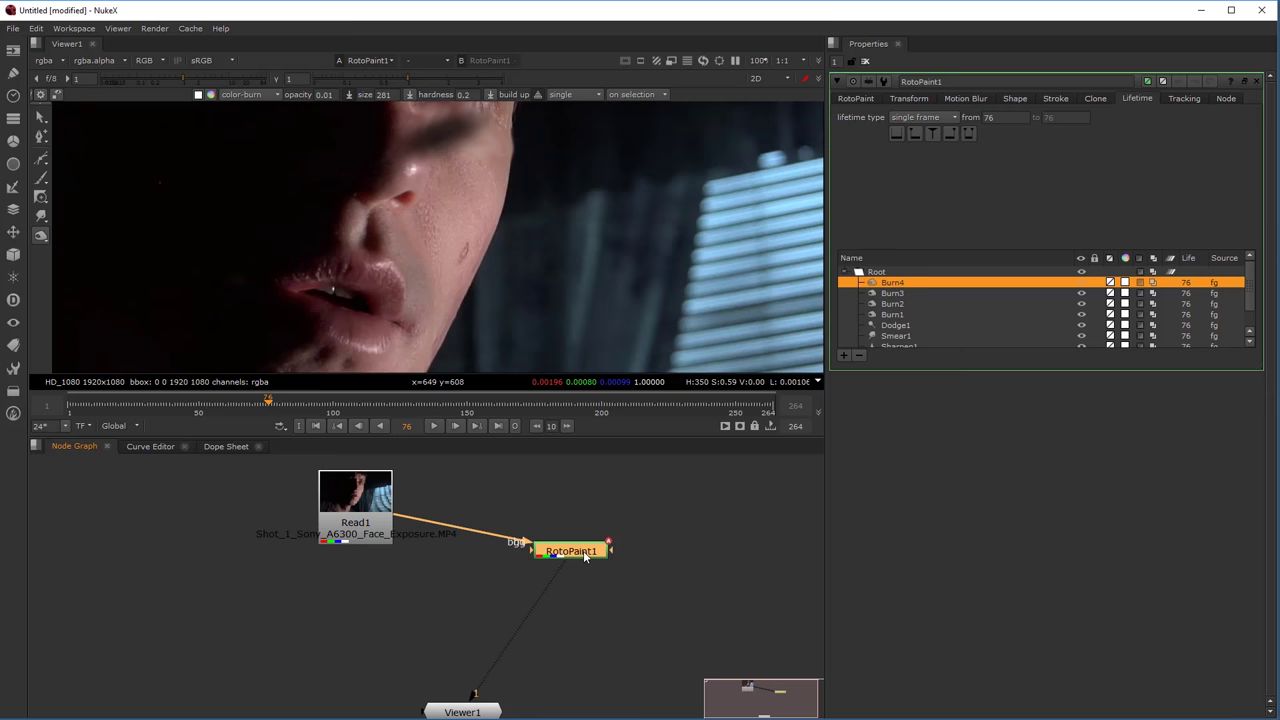
{"action": "key", "text": "Delete"}
Add a Roto node and place it unconnected to the upper right of Read1.
{"action": "left_click", "coordinate": [481, 592]}
{"action": "key", "text": "Tab"}
{"action": "type", "text": "rot"}
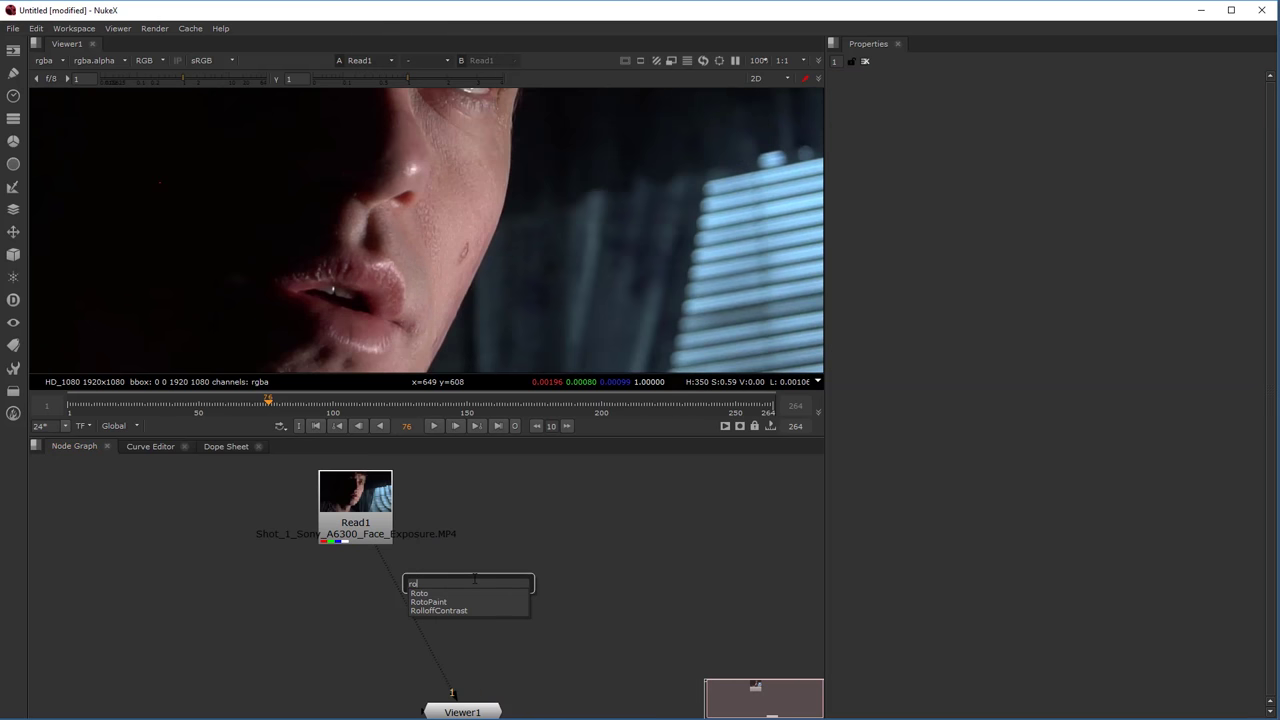
{"action": "left_click", "coordinate": [447, 591]}
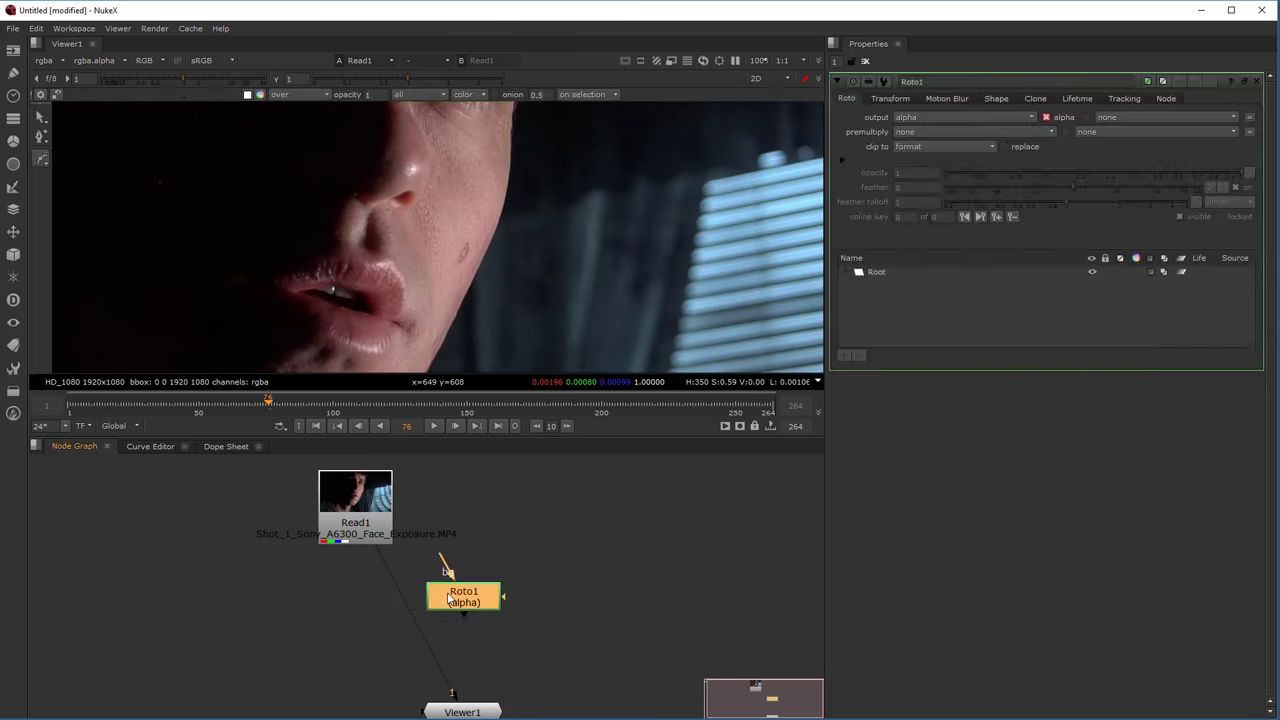
{"action": "left_click_drag", "start_coordinate": [451, 597], "coordinate": [582, 506]}
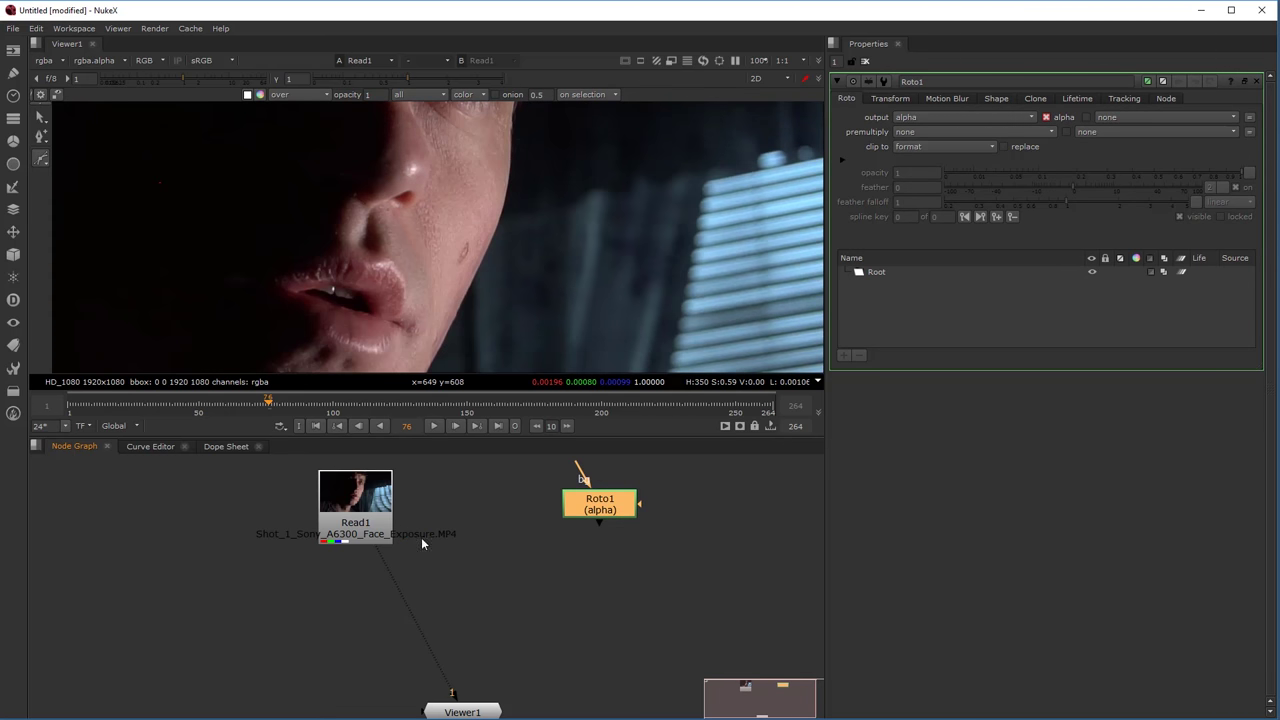
Add a Grade node beside Read1 and connect its input to Read1.
{"action": "left_click_drag", "start_coordinate": [355, 495], "coordinate": [352, 553]}
{"action": "left_click", "coordinate": [497, 583]}
{"action": "key", "text": "g"}
{"action": "left_click_drag", "start_coordinate": [500, 572], "coordinate": [528, 577]}
{"action": "scroll", "coordinate": [513, 545], "scroll_direction": "down", "scroll_amount": 2}
{"action": "scroll", "coordinate": [509, 304], "scroll_direction": "down", "scroll_amount": 5}
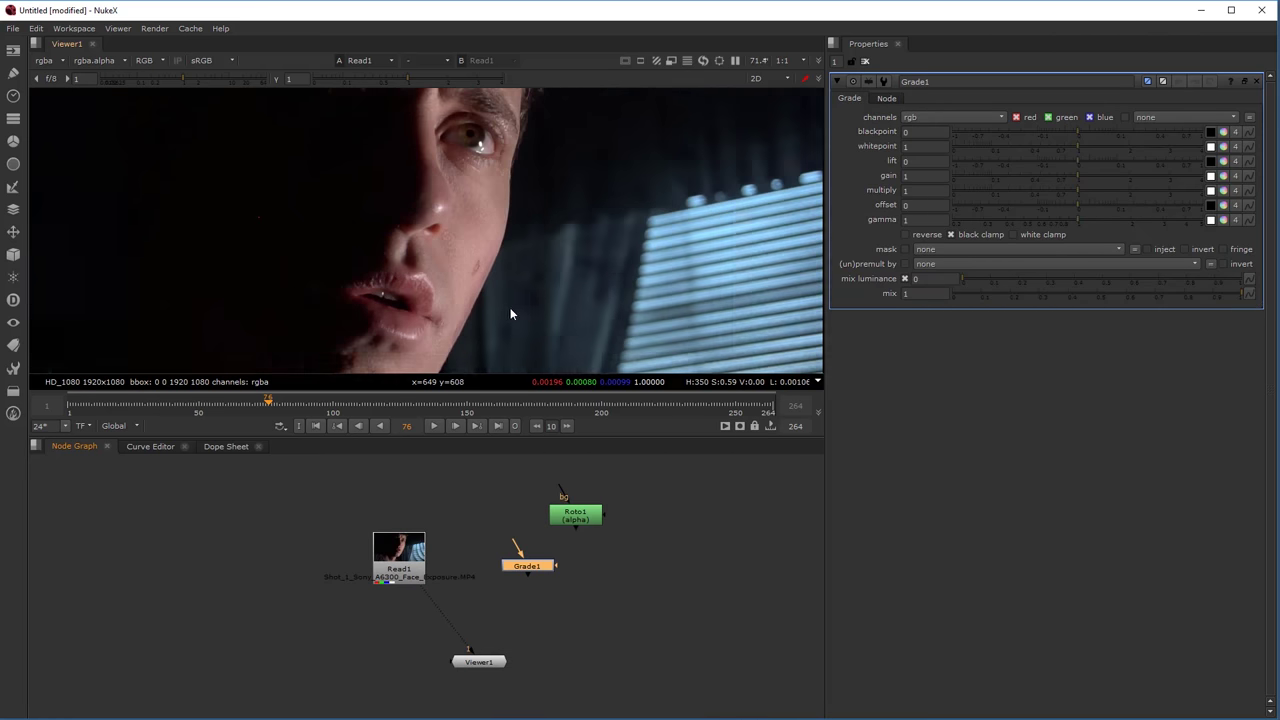
{"action": "scroll", "coordinate": [507, 276], "scroll_direction": "up", "scroll_amount": 1}
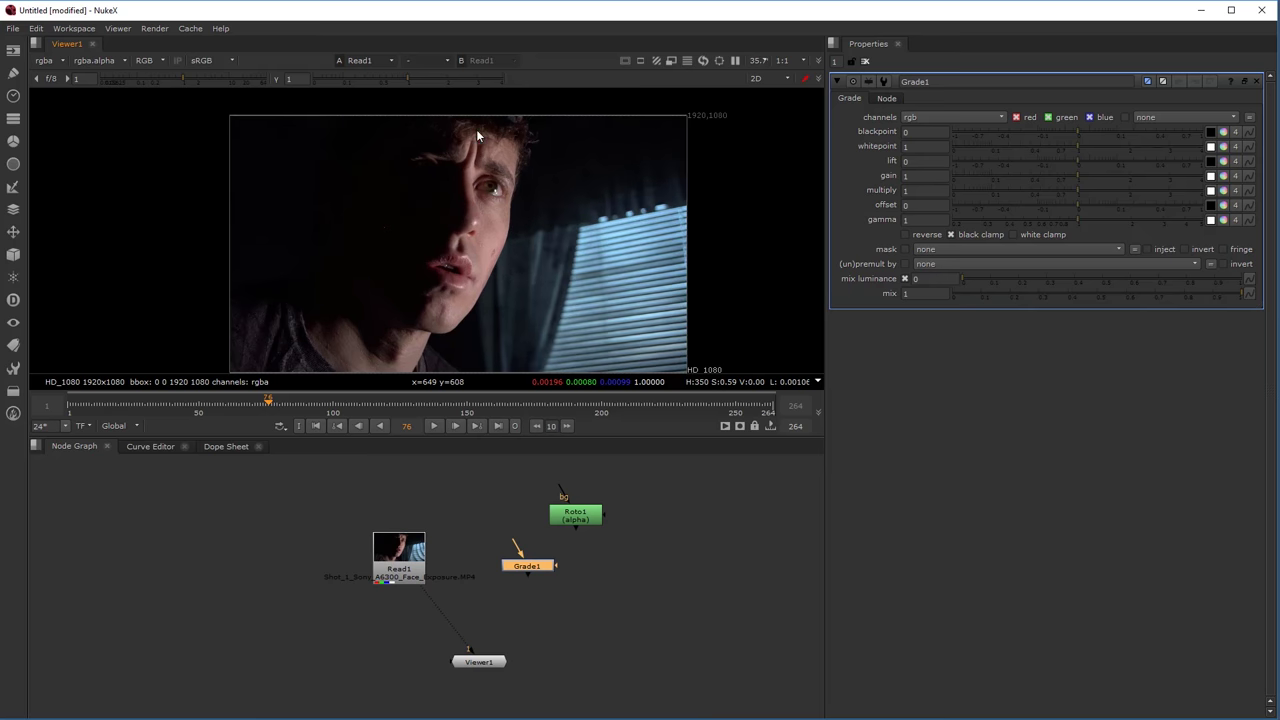
{"action": "scroll", "coordinate": [552, 537], "scroll_direction": "up", "scroll_amount": 2}
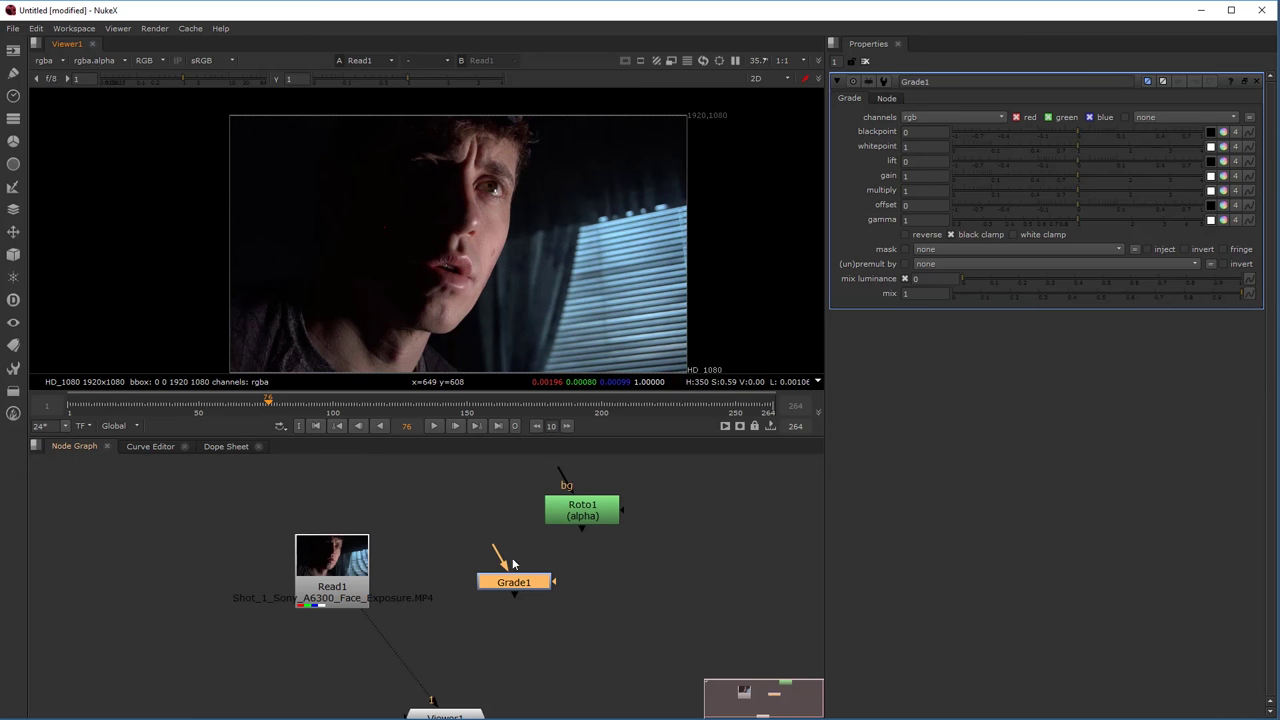
{"action": "left_click_drag", "start_coordinate": [496, 553], "coordinate": [365, 578]}
{"action": "left_click_drag", "start_coordinate": [510, 584], "coordinate": [531, 578]}
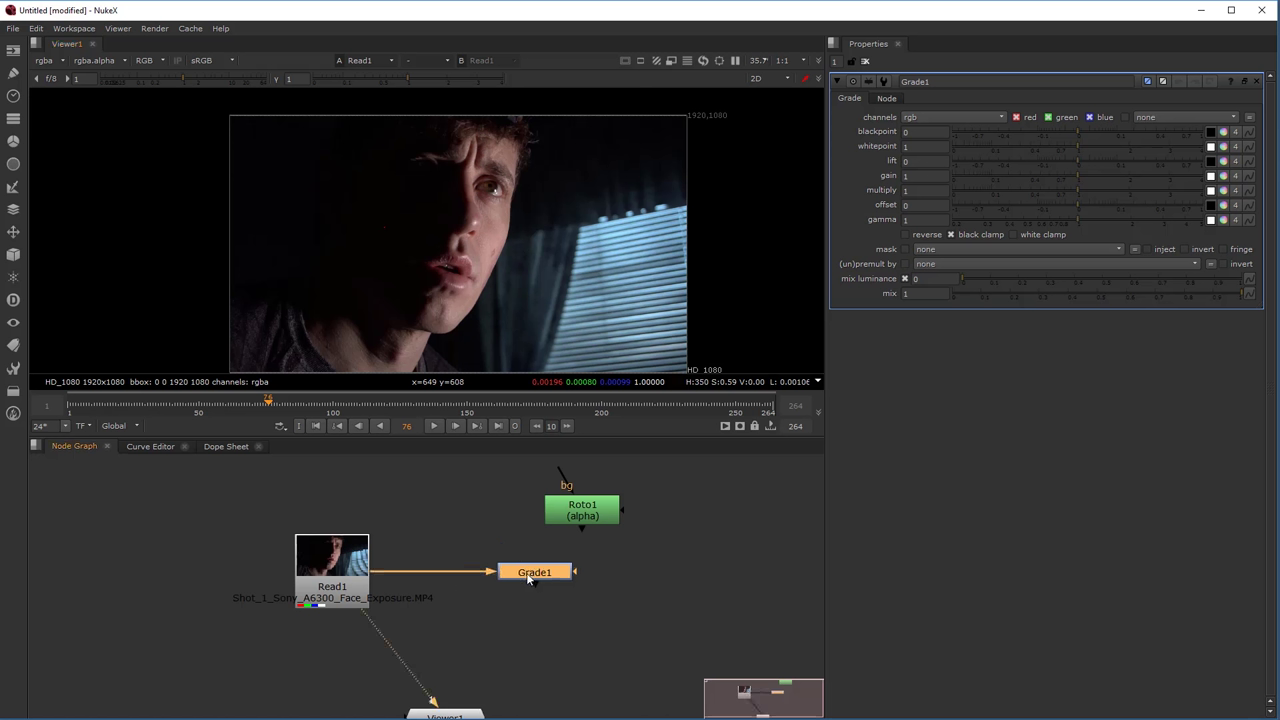
Show Grade1 in the viewer and raise its gain to 2.12 to brighten the face.
{"action": "left_click_drag", "start_coordinate": [1077, 182], "coordinate": [1095, 180]}
{"action": "key", "text": "1"}
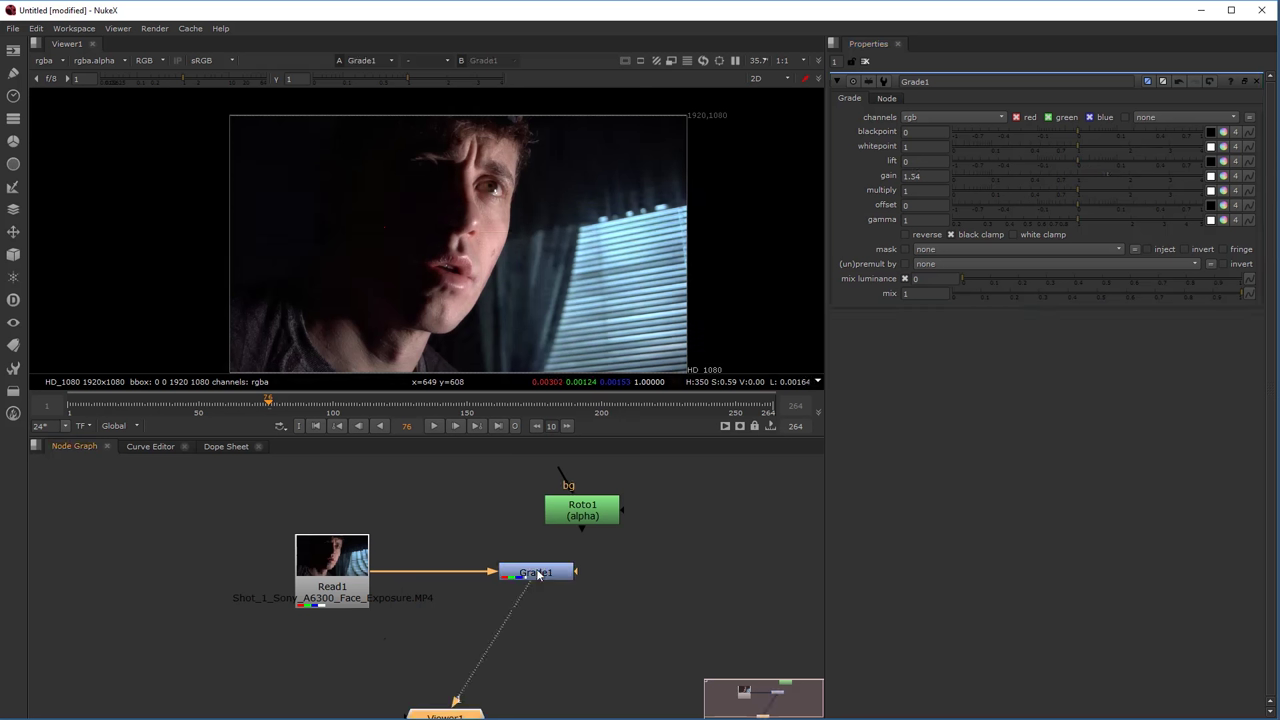
{"action": "left_click_drag", "start_coordinate": [1122, 172], "coordinate": [1138, 170]}
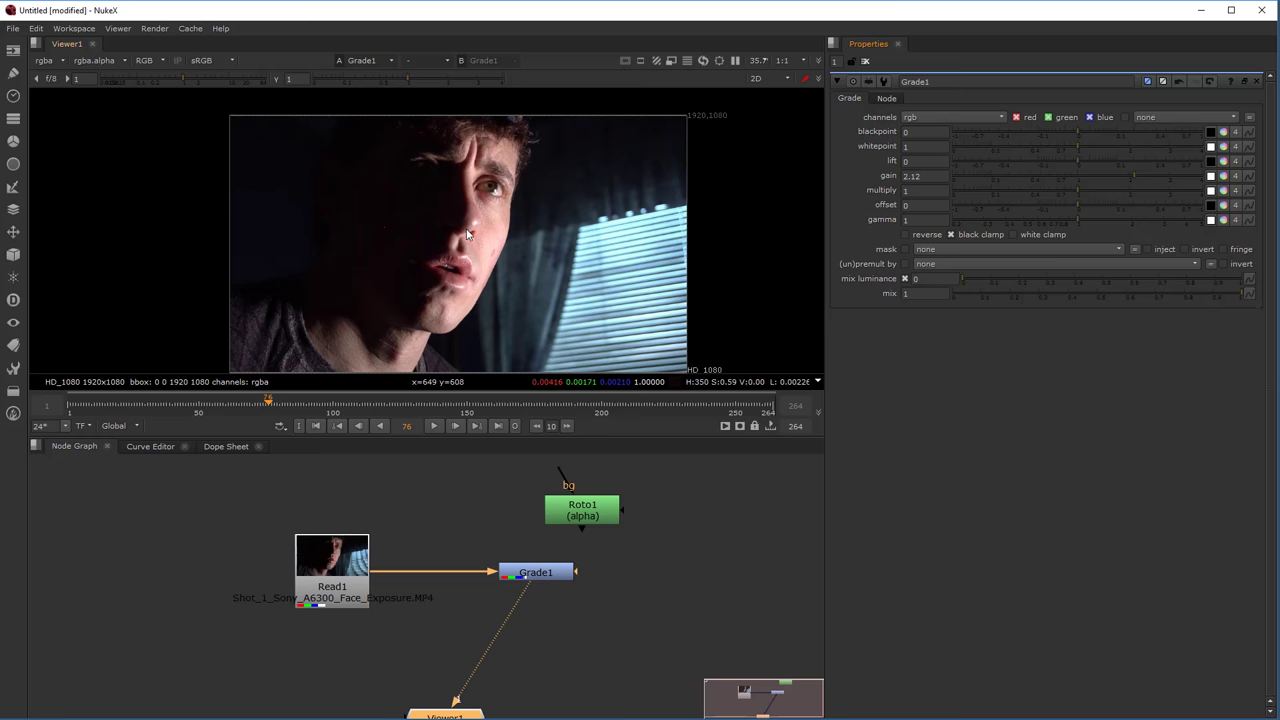
{"action": "scroll", "coordinate": [482, 206], "scroll_direction": "up", "scroll_amount": 6}
{"action": "scroll", "coordinate": [517, 246], "scroll_direction": "down", "scroll_amount": 2}
{"action": "middle_click_drag", "start_coordinate": [492, 200], "coordinate": [496, 269]}
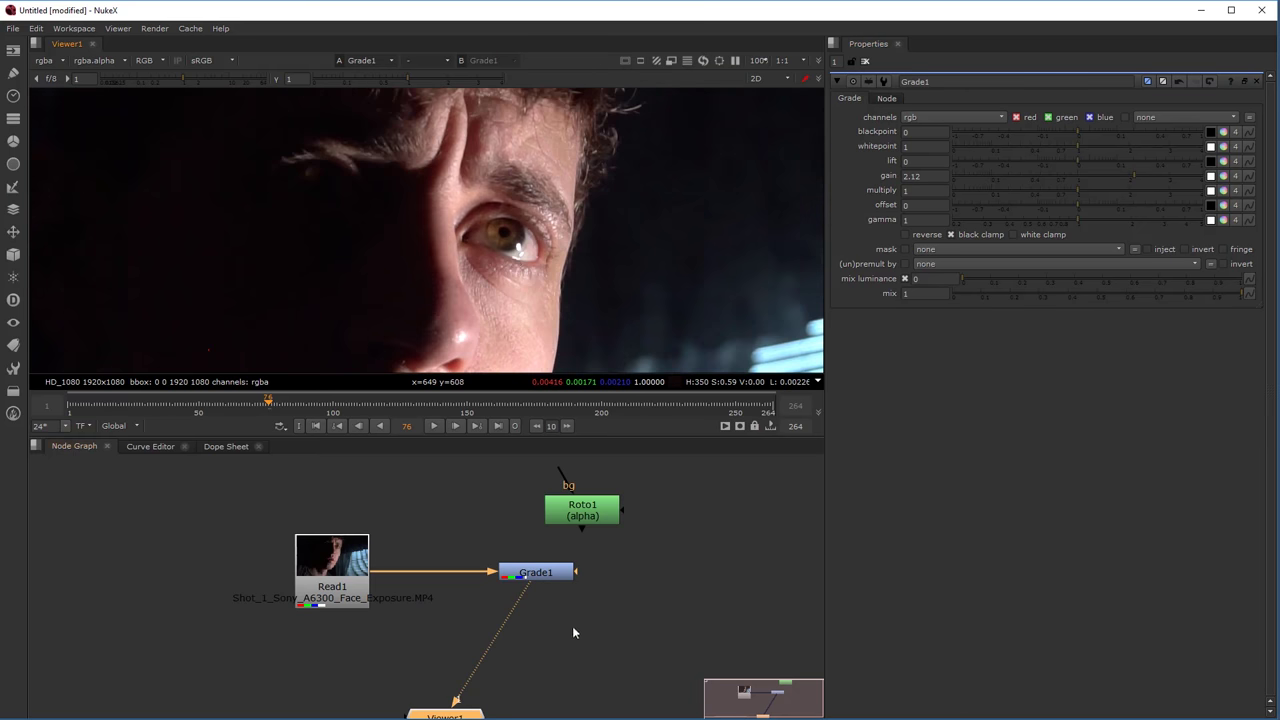
Add a Sharpen node fed by Grade1, place it beside Grade1, and show it in the viewer.
{"action": "key", "text": "Tab"}
{"action": "type", "text": "shu"}
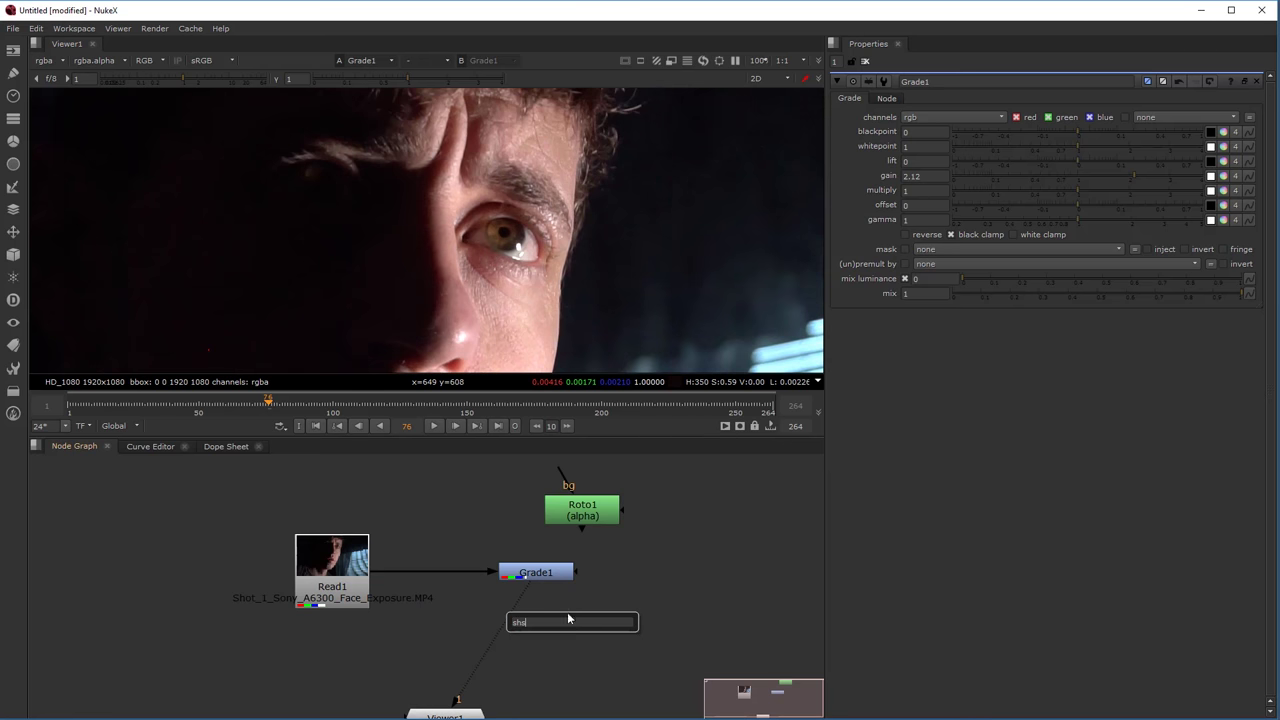
{"action": "type", "text": "rpen"}
{"action": "key", "text": "Return"}
{"action": "left_click_drag", "start_coordinate": [568, 638], "coordinate": [647, 578]}
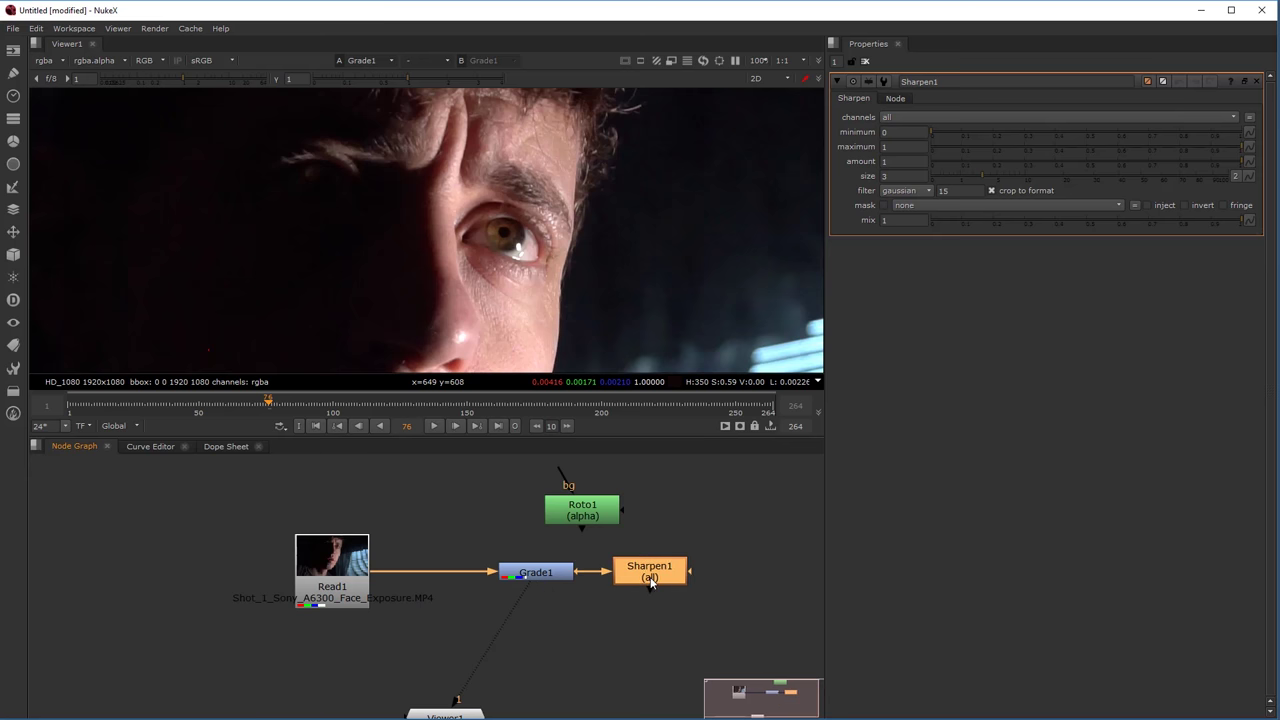
{"action": "key", "text": "1"}
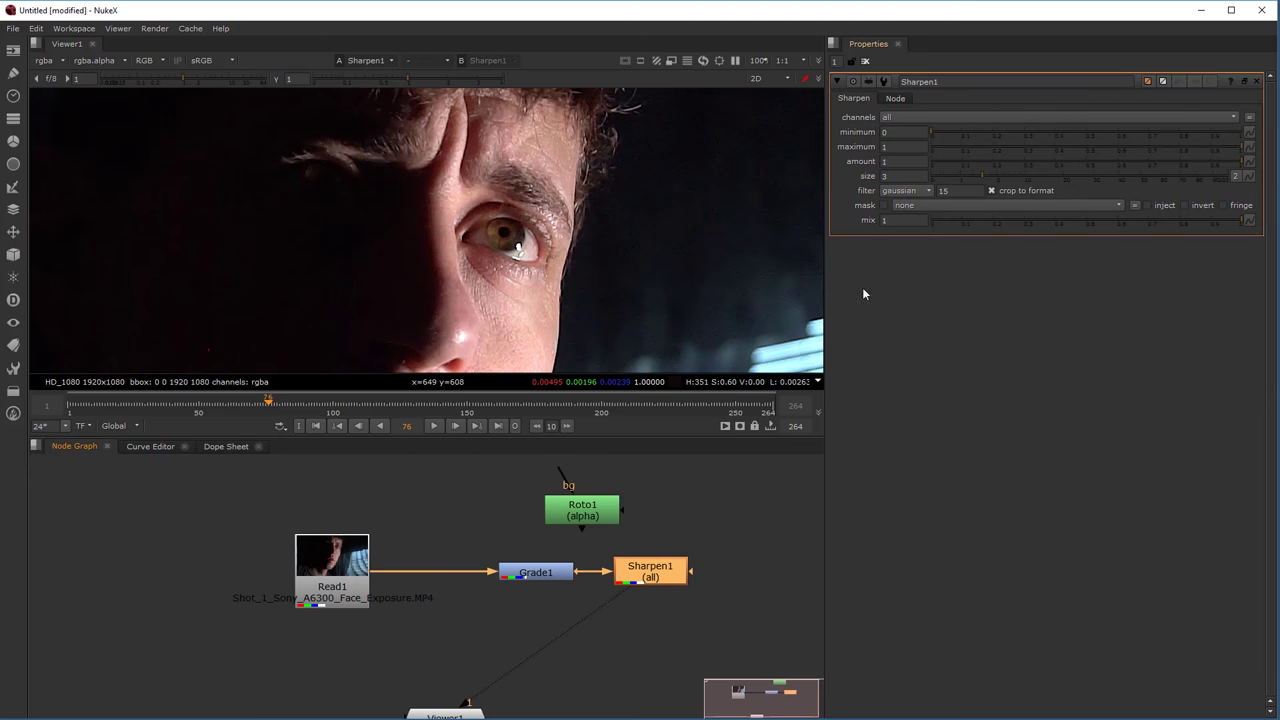
Compare the eye and face with Sharpen1 disabled and enabled, up close and at full frame.
{"action": "key", "text": "d"}
{"action": "scroll", "coordinate": [525, 217], "scroll_direction": "up", "scroll_amount": 6}
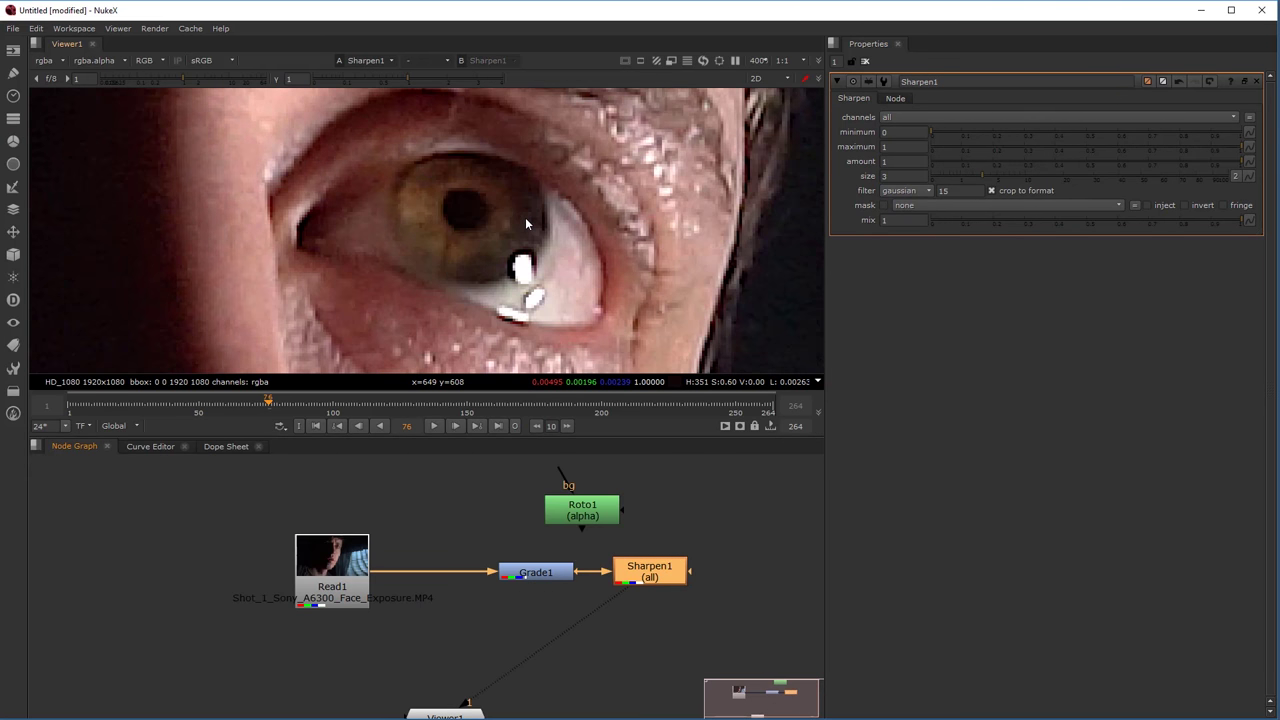
{"action": "key", "text": "d"}
{"action": "key", "text": "d"}
{"action": "key", "text": "d"}
{"action": "scroll", "coordinate": [591, 221], "scroll_direction": "up", "scroll_amount": 4}
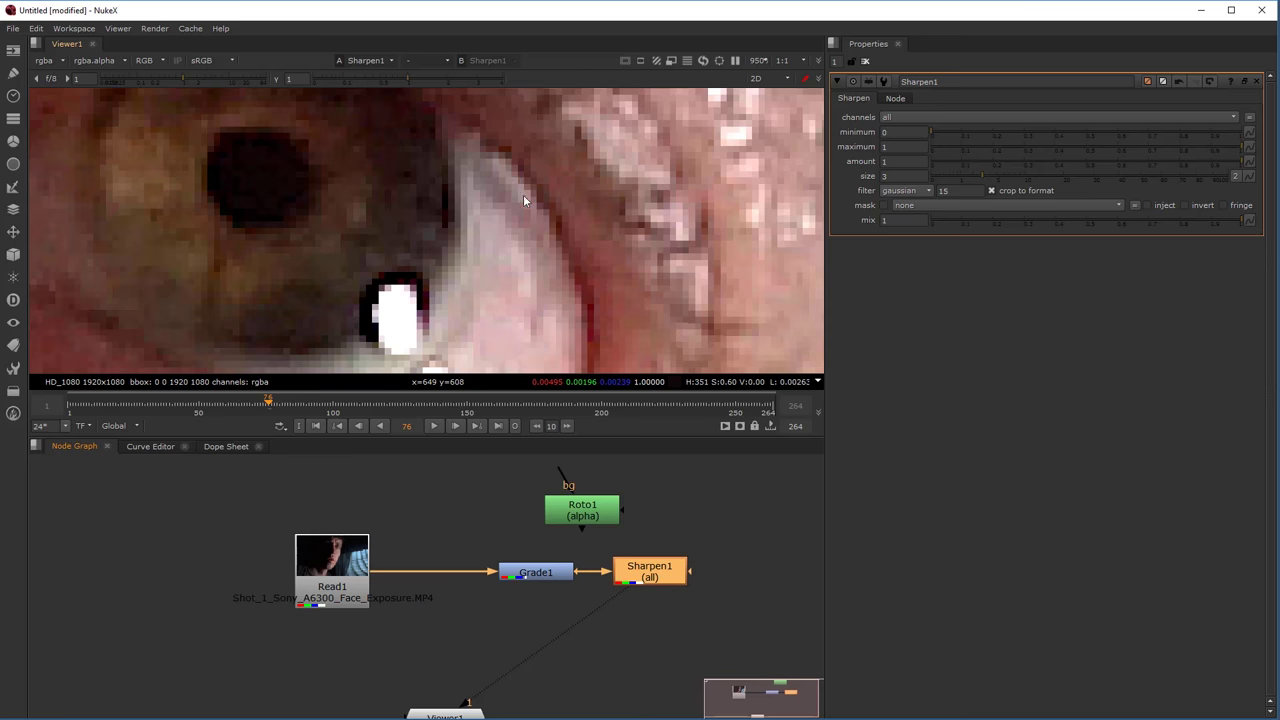
{"action": "scroll", "coordinate": [573, 257], "scroll_direction": "down", "scroll_amount": 12}
{"action": "key", "text": "d"}
{"action": "key", "text": "d"}
{"action": "scroll", "coordinate": [555, 277], "scroll_direction": "down", "scroll_amount": 5}
{"action": "middle_click_drag", "start_coordinate": [548, 307], "coordinate": [536, 256]}
{"action": "scroll", "coordinate": [536, 256], "scroll_direction": "up", "scroll_amount": 3}
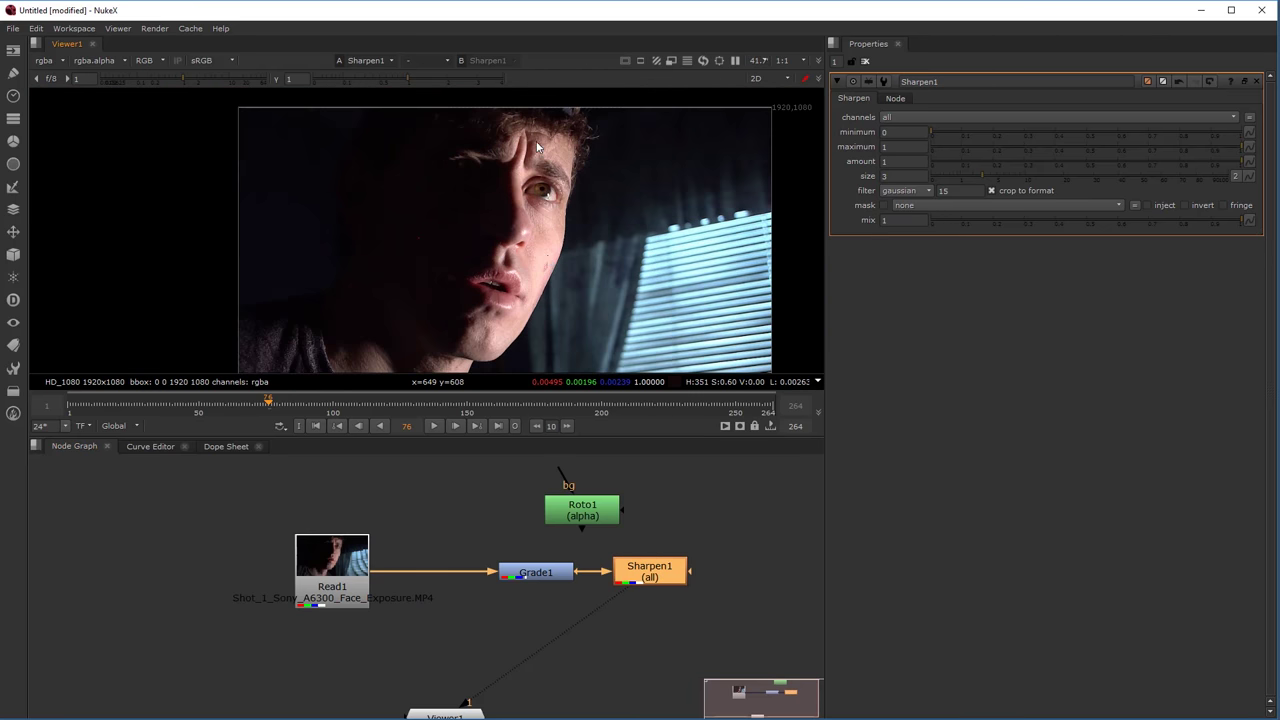
Start a Bezier shape in Roto1, tracing from beside the hair down the lit cheek and jaw to below the frame.
{"action": "left_click_drag", "start_coordinate": [592, 515], "coordinate": [560, 519]}
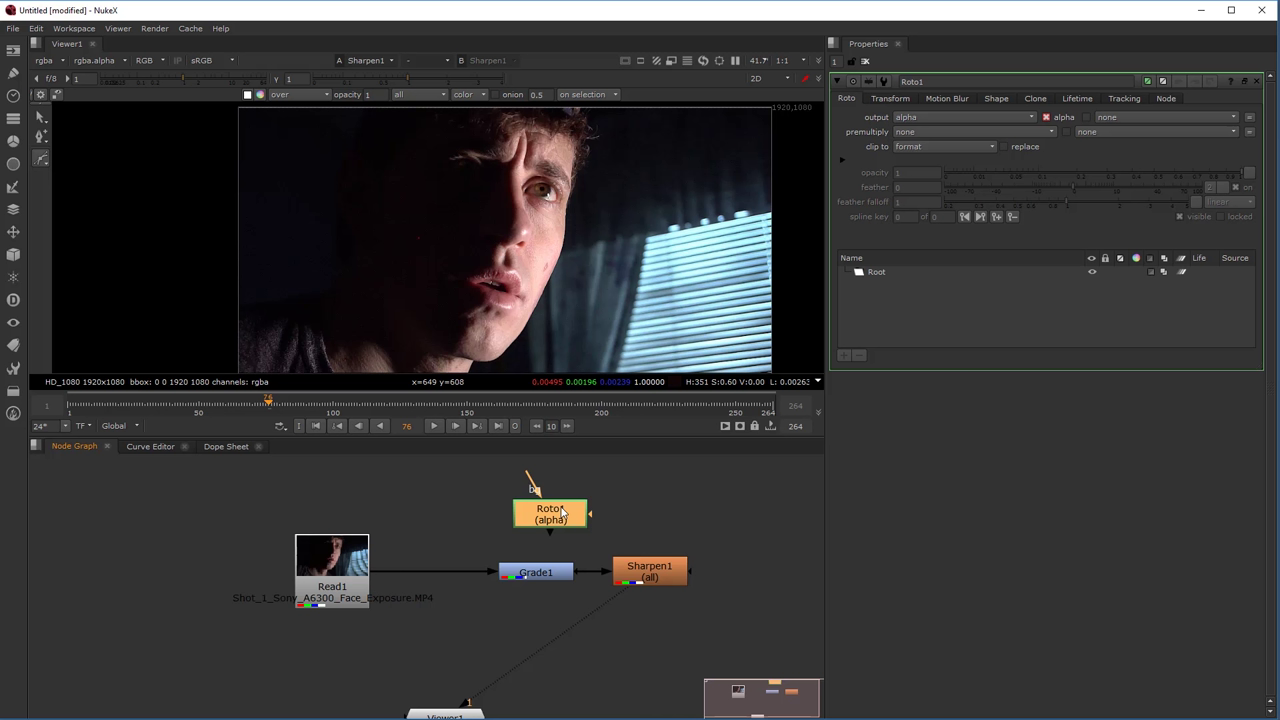
{"action": "left_click", "coordinate": [44, 162]}
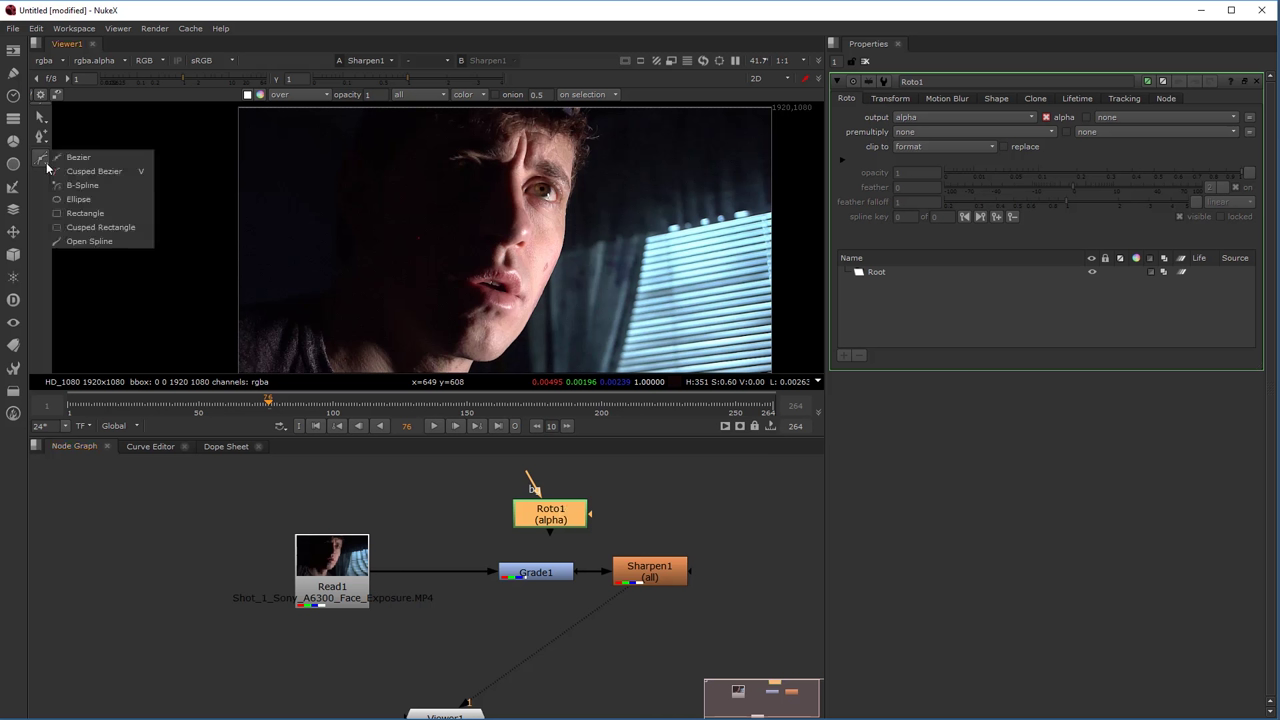
{"action": "left_click", "coordinate": [106, 160]}
{"action": "scroll", "coordinate": [608, 185], "scroll_direction": "down", "scroll_amount": 1}
{"action": "left_click_drag", "start_coordinate": [596, 146], "coordinate": [586, 181]}
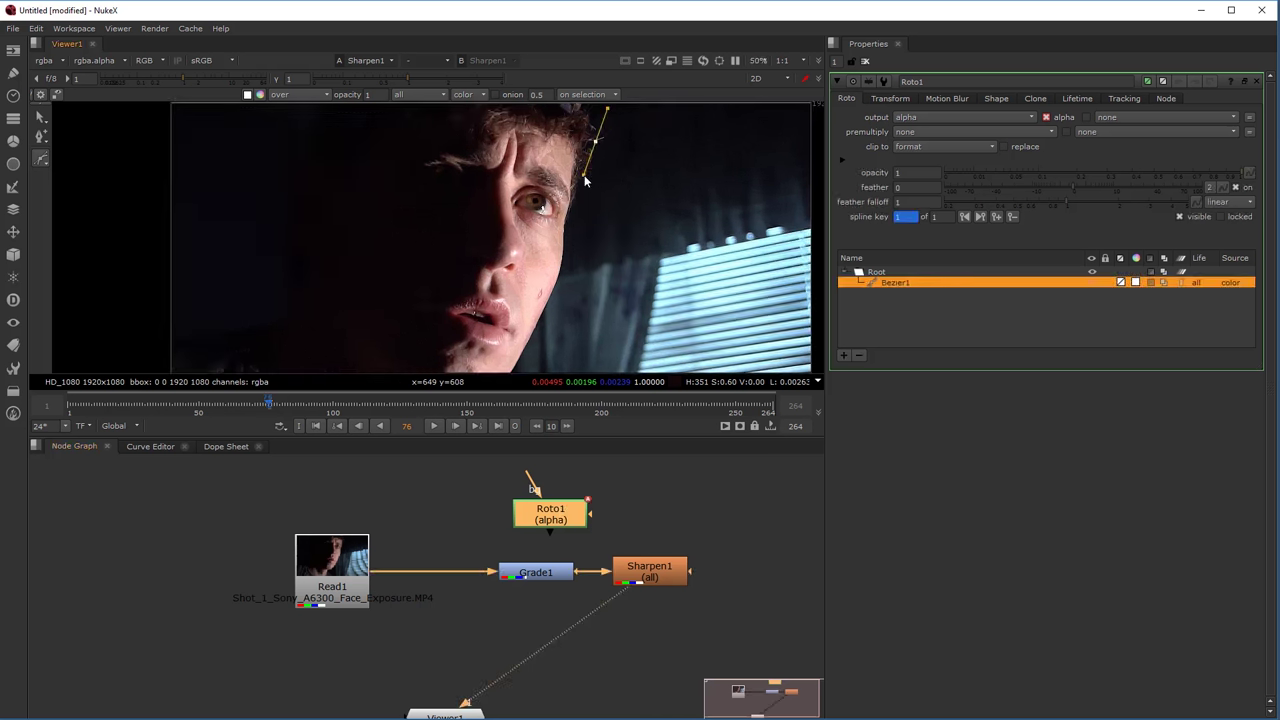
{"action": "left_click_drag", "start_coordinate": [569, 265], "coordinate": [565, 286]}
{"action": "middle_click_drag", "start_coordinate": [565, 286], "coordinate": [577, 152]}
{"action": "left_click_drag", "start_coordinate": [525, 256], "coordinate": [466, 298]}
{"action": "middle_click_drag", "start_coordinate": [452, 341], "coordinate": [470, 295]}
{"action": "left_click", "coordinate": [469, 296]}
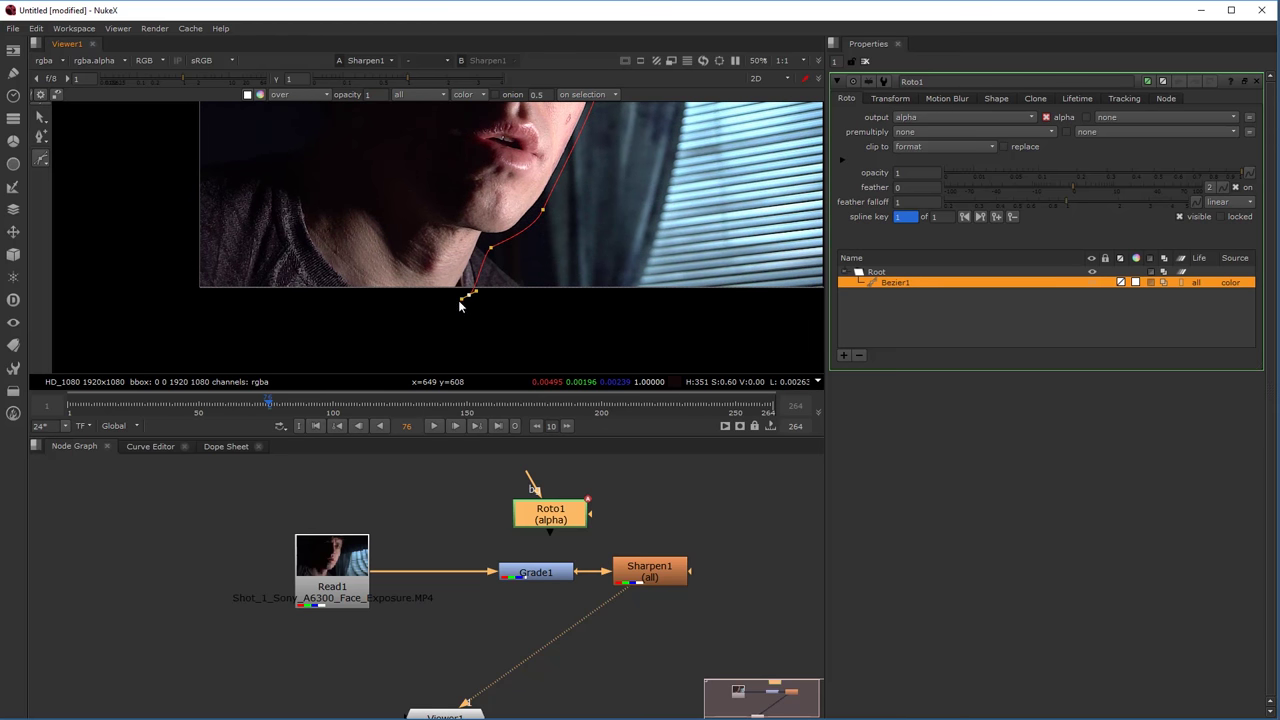
Continue the Bezier around the shoulder, neck, shadowed side of the face and forehead, and close it at the hair.
{"action": "left_click_drag", "start_coordinate": [320, 276], "coordinate": [308, 259]}
{"action": "middle_click_drag", "start_coordinate": [308, 293], "coordinate": [305, 385]}
{"action": "left_click_drag", "start_coordinate": [309, 272], "coordinate": [328, 265]}
{"action": "left_click_drag", "start_coordinate": [393, 284], "coordinate": [411, 276]}
{"action": "left_click_drag", "start_coordinate": [443, 214], "coordinate": [447, 204]}
{"action": "middle_click_drag", "start_coordinate": [447, 206], "coordinate": [392, 354]}
{"action": "left_click_drag", "start_coordinate": [424, 252], "coordinate": [380, 234]}
{"action": "left_click_drag", "start_coordinate": [412, 204], "coordinate": [432, 198]}
{"action": "left_click", "coordinate": [452, 176]}
{"action": "left_click", "coordinate": [520, 178]}
{"action": "left_click", "coordinate": [566, 208]}
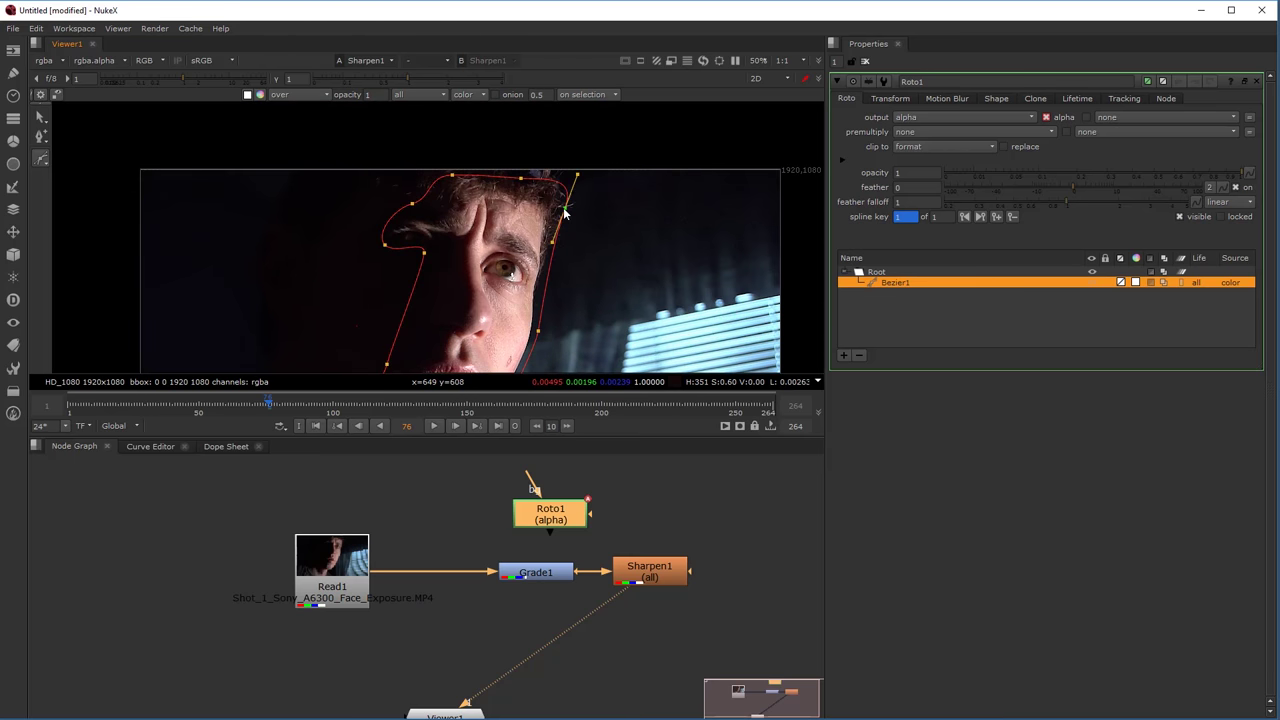
{"action": "scroll", "coordinate": [427, 335], "scroll_direction": "down", "scroll_amount": 2}
{"action": "middle_click_drag", "start_coordinate": [436, 306], "coordinate": [455, 212]}
{"action": "scroll", "coordinate": [470, 227], "scroll_direction": "up", "scroll_amount": 3}
{"action": "scroll", "coordinate": [476, 248], "scroll_direction": "down", "scroll_amount": 2}
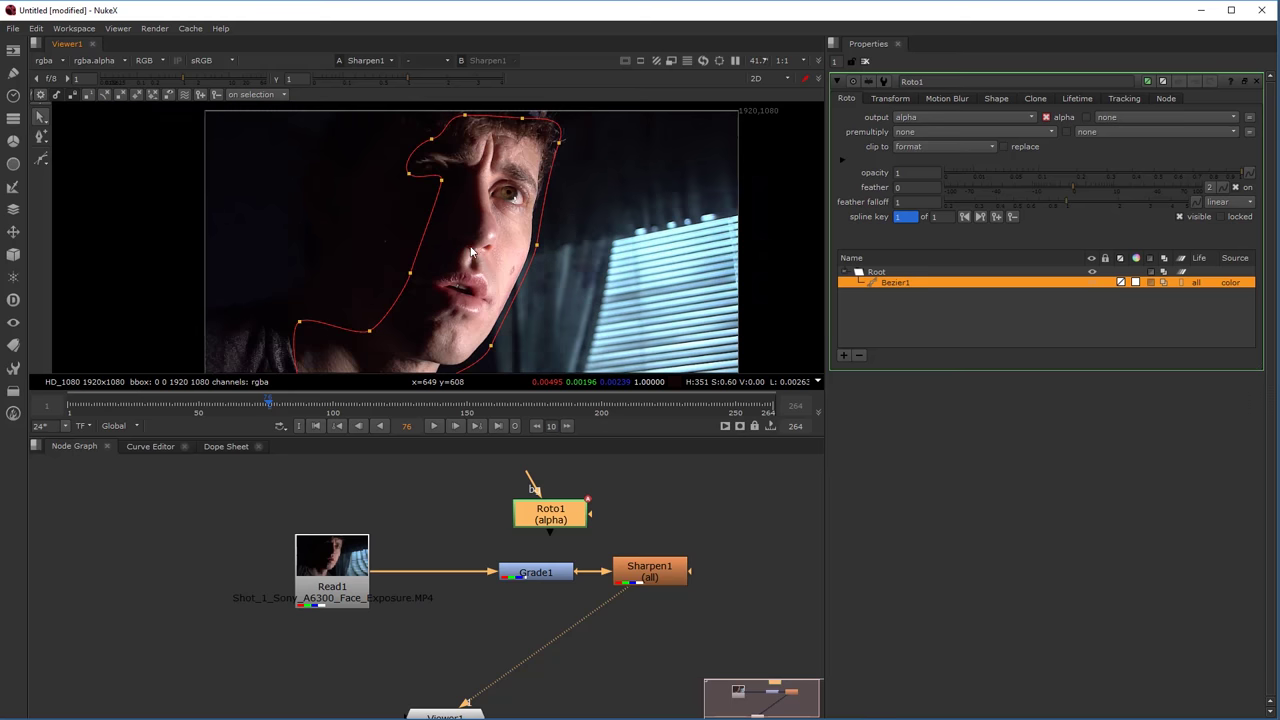
{"action": "scroll", "coordinate": [479, 249], "scroll_direction": "up", "scroll_amount": 2}
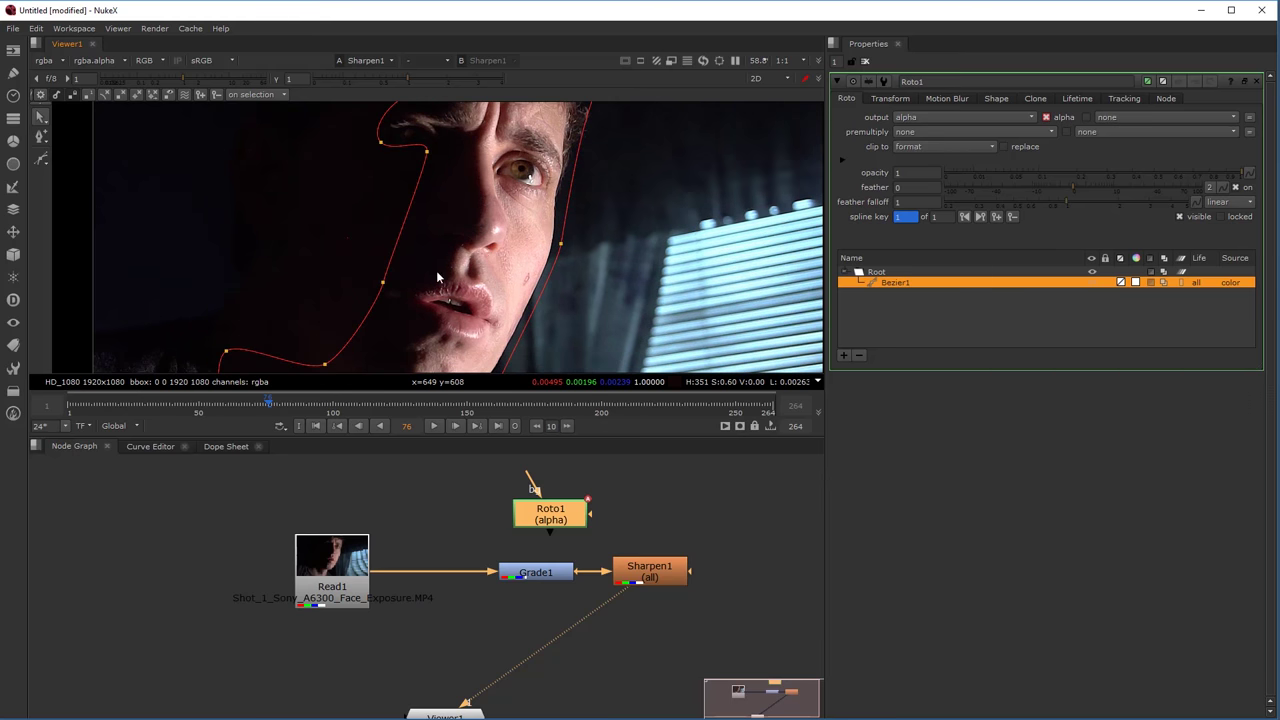
{"action": "scroll", "coordinate": [440, 274], "scroll_direction": "up", "scroll_amount": 2}
{"action": "scroll", "coordinate": [431, 261], "scroll_direction": "down", "scroll_amount": 5}
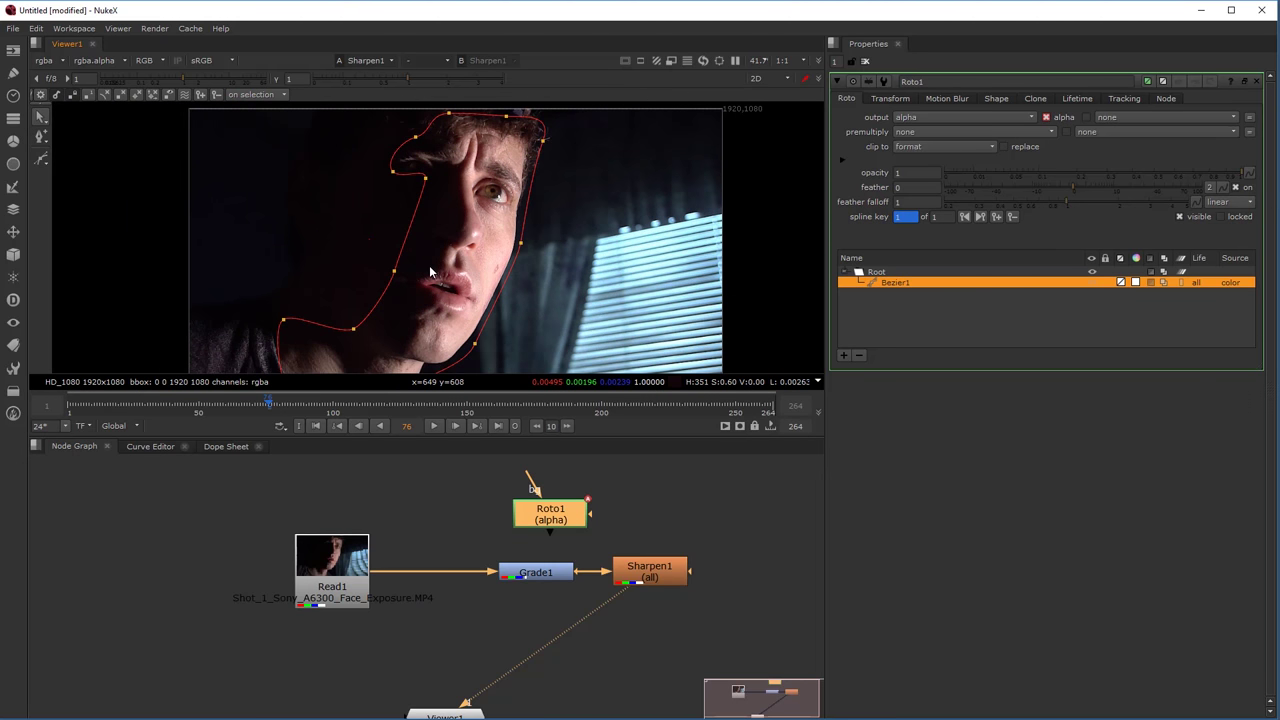
Connect Grade1's mask input to Roto1 and line Grade1 up between Read1 and Sharpen1.
{"action": "left_click_drag", "start_coordinate": [543, 520], "coordinate": [543, 516]}
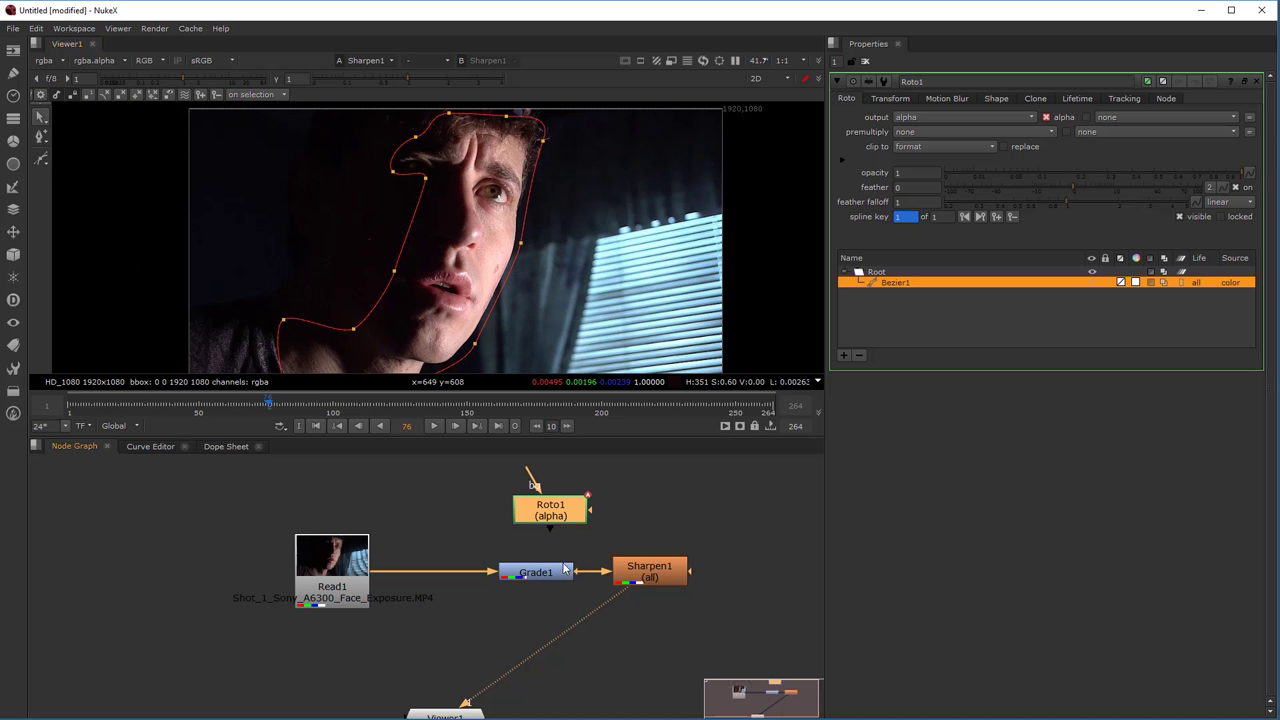
{"action": "scroll", "coordinate": [567, 560], "scroll_direction": "up", "scroll_amount": 2}
{"action": "left_click", "coordinate": [560, 548]}
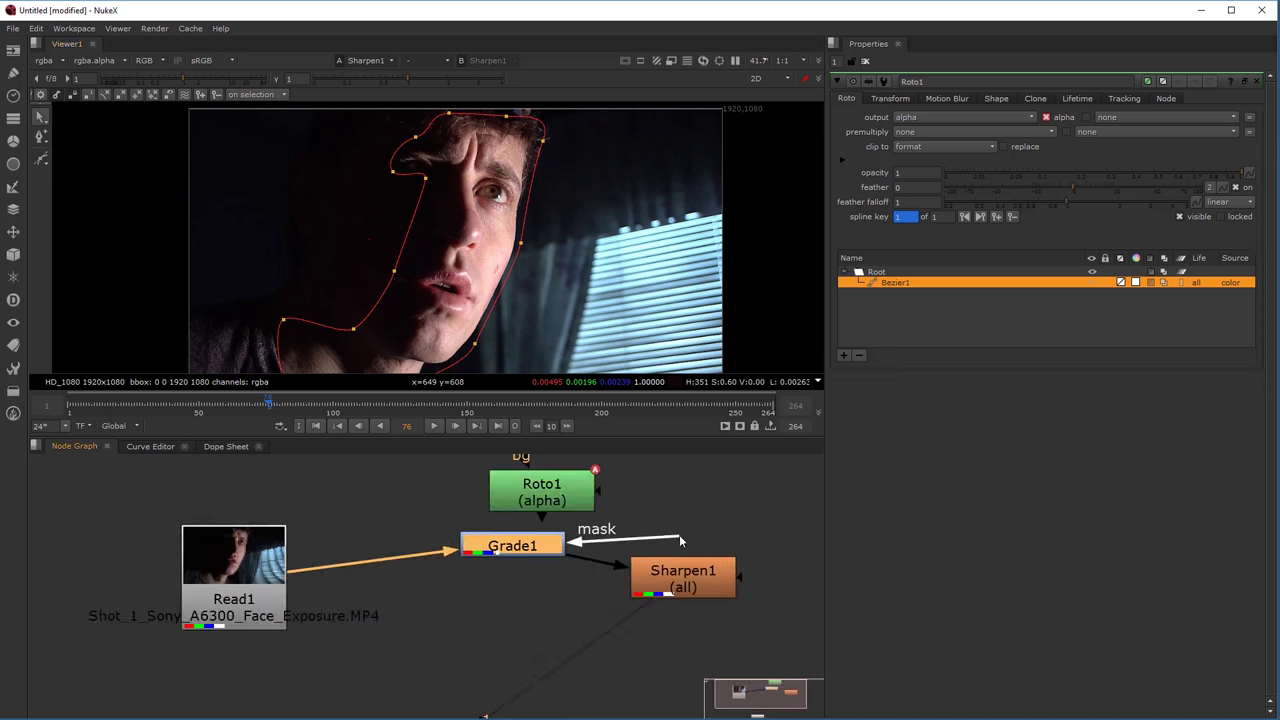
{"action": "left_click_drag", "start_coordinate": [533, 553], "coordinate": [541, 500]}
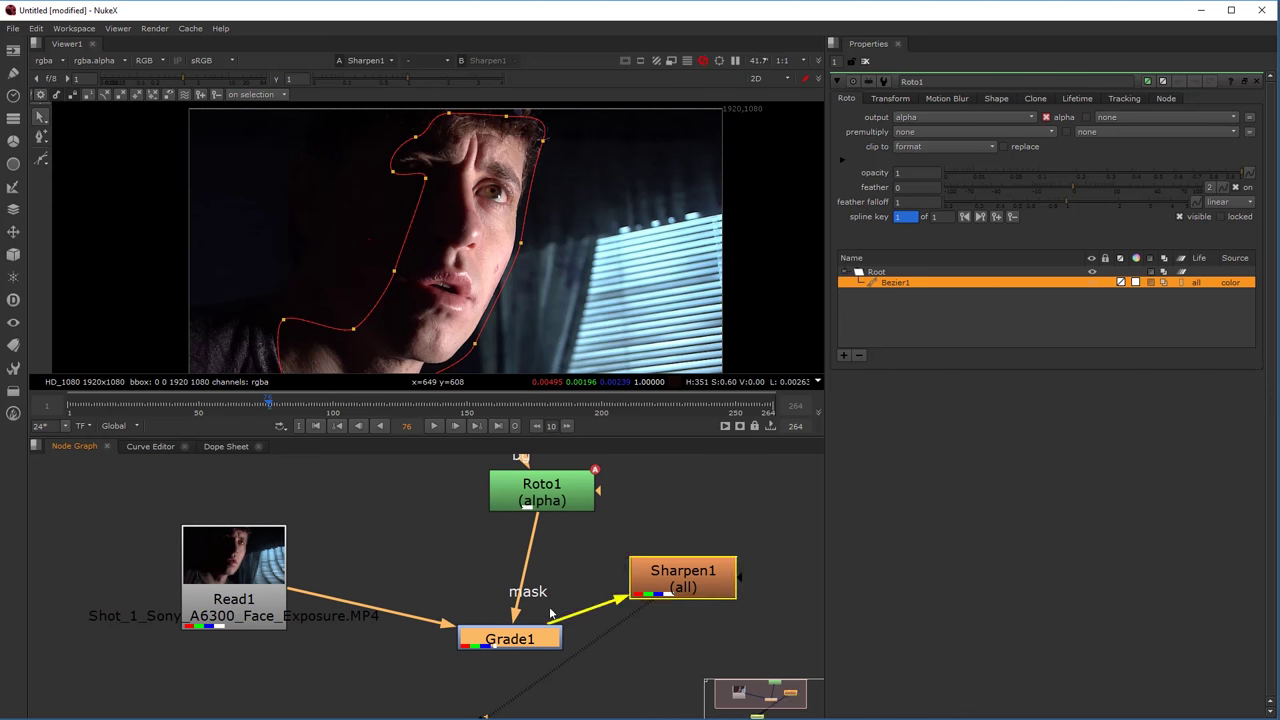
{"action": "left_click_drag", "start_coordinate": [545, 640], "coordinate": [549, 579]}
Connect Sharpen1's mask input to Roto1, and hide the viewer overlay to inspect the mask edge along the cheek.
{"action": "left_click_drag", "start_coordinate": [719, 582], "coordinate": [562, 487]}
{"action": "left_click_drag", "start_coordinate": [708, 607], "coordinate": [711, 595]}
{"action": "left_click", "coordinate": [553, 249]}
{"action": "key", "text": "o"}
{"action": "scroll", "coordinate": [514, 259], "scroll_direction": "up", "scroll_amount": 8}
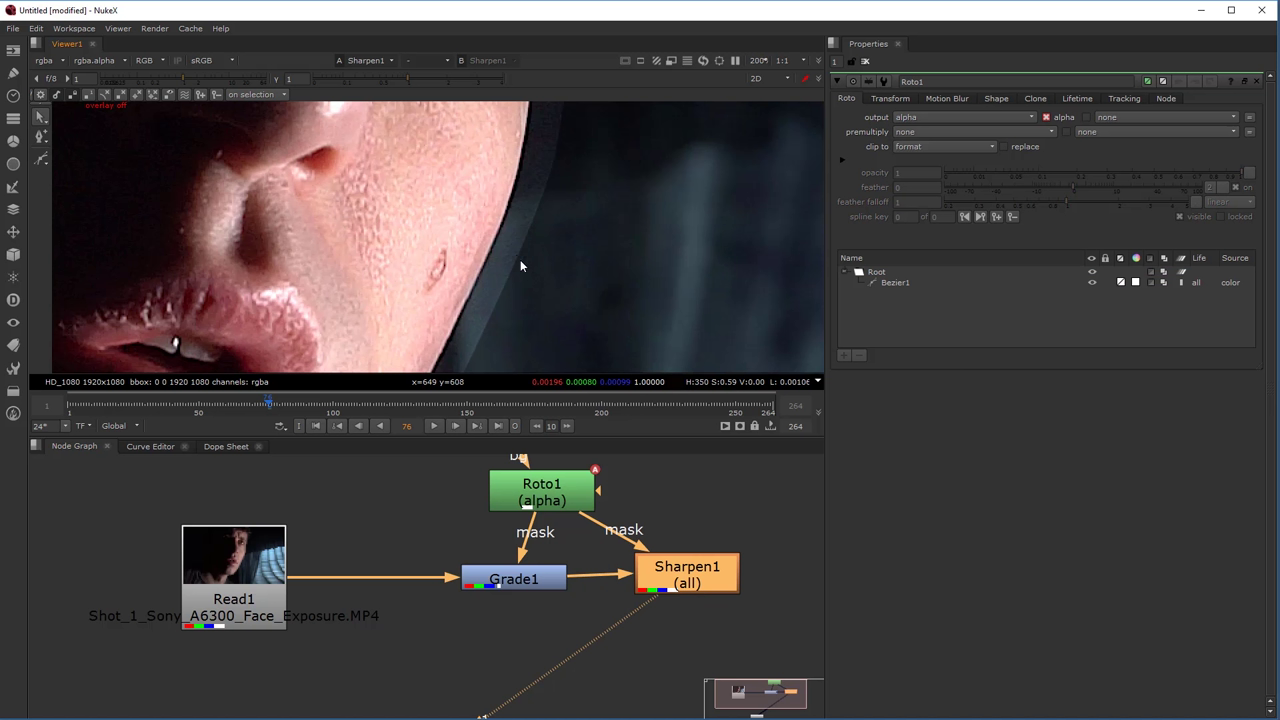
Move Roto1 up and insert a Blur node between it and the two mask connections.
{"action": "middle_click_drag", "start_coordinate": [529, 594], "coordinate": [530, 659]}
{"action": "left_click_drag", "start_coordinate": [550, 565], "coordinate": [589, 487]}
{"action": "key", "text": "Tab"}
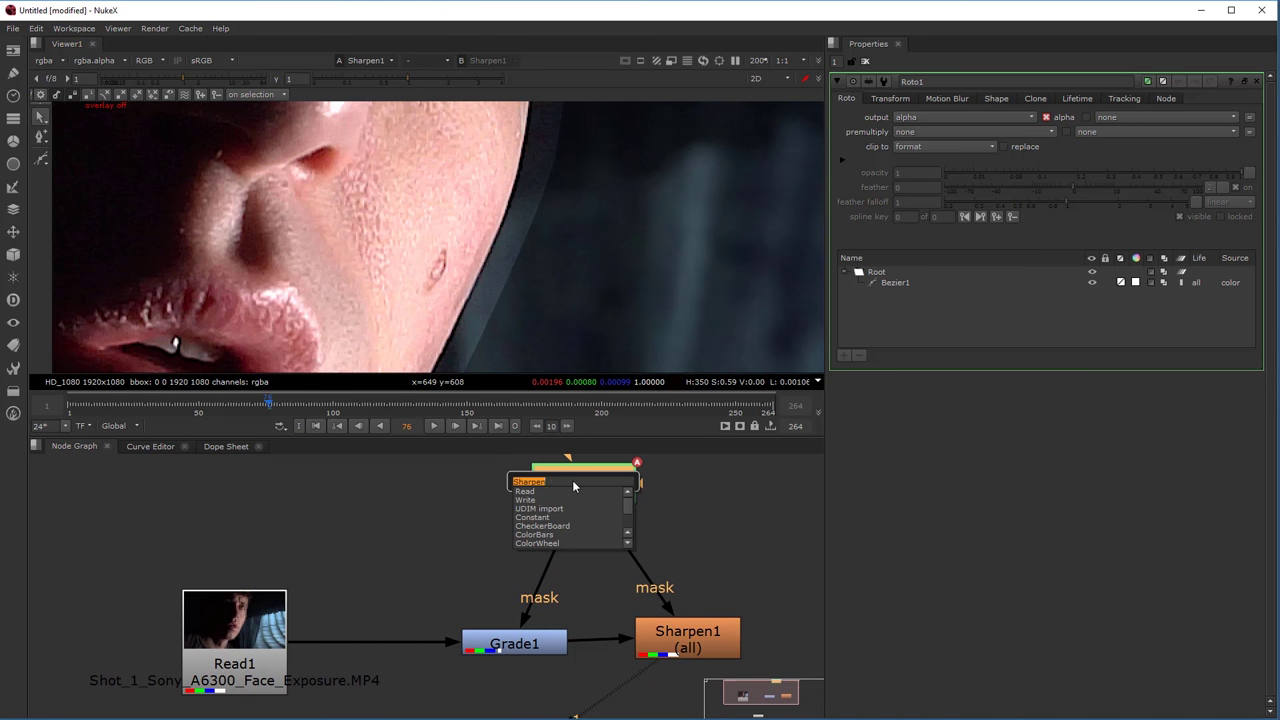
{"action": "type", "text": "blu"}
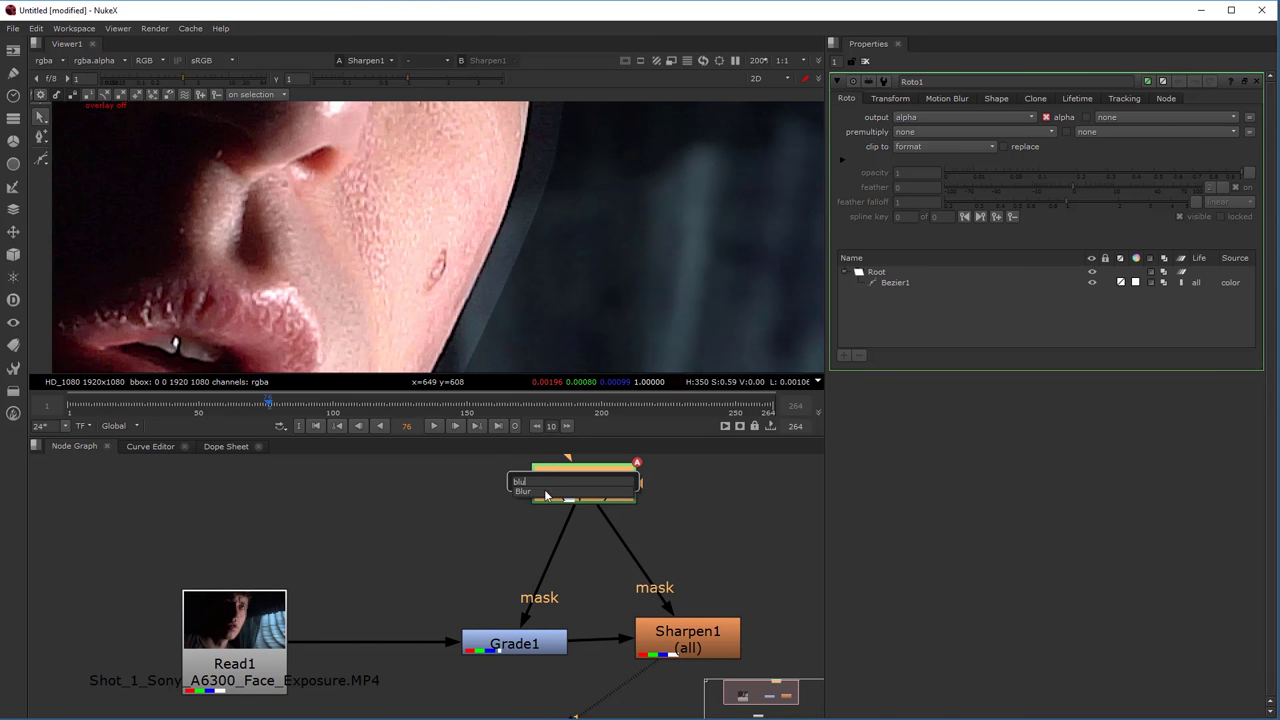
{"action": "key", "text": "Return"}
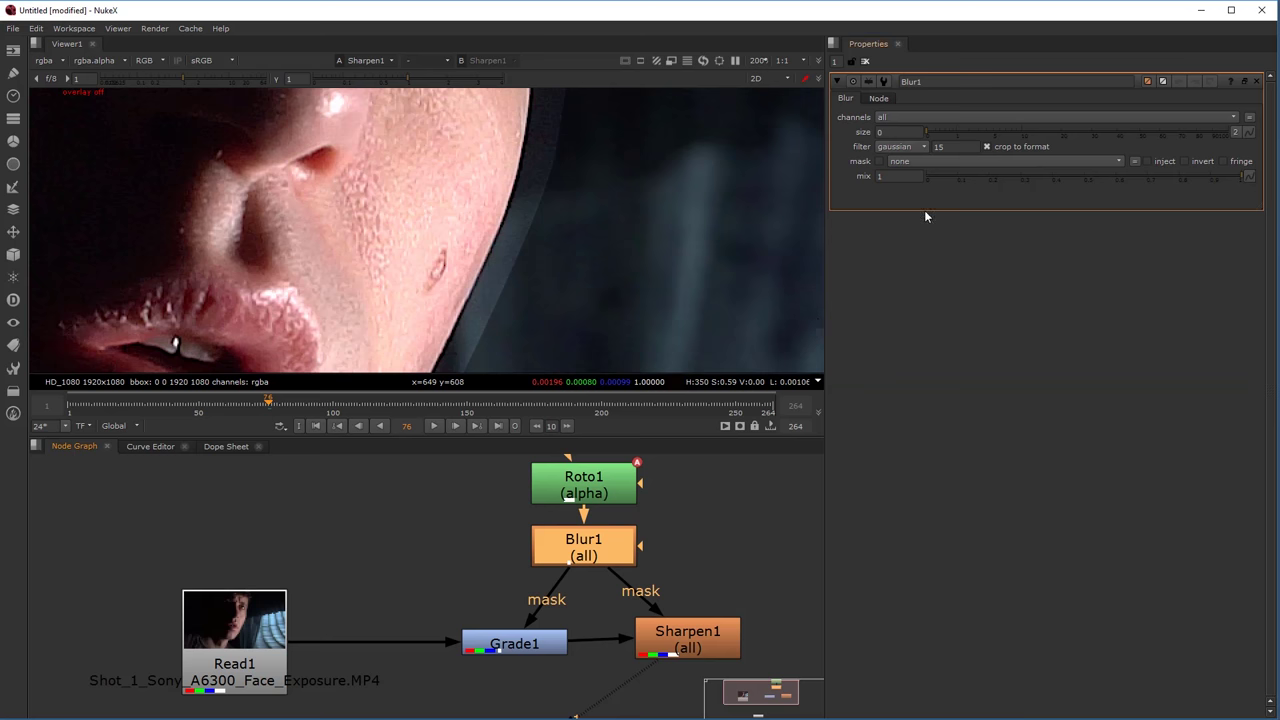
Set Blur1's size to 36 to soften the mask, and check the edge along the cheek.
{"action": "left_click_drag", "start_coordinate": [936, 140], "coordinate": [1120, 139]}
{"action": "scroll", "coordinate": [483, 277], "scroll_direction": "down", "scroll_amount": 4}
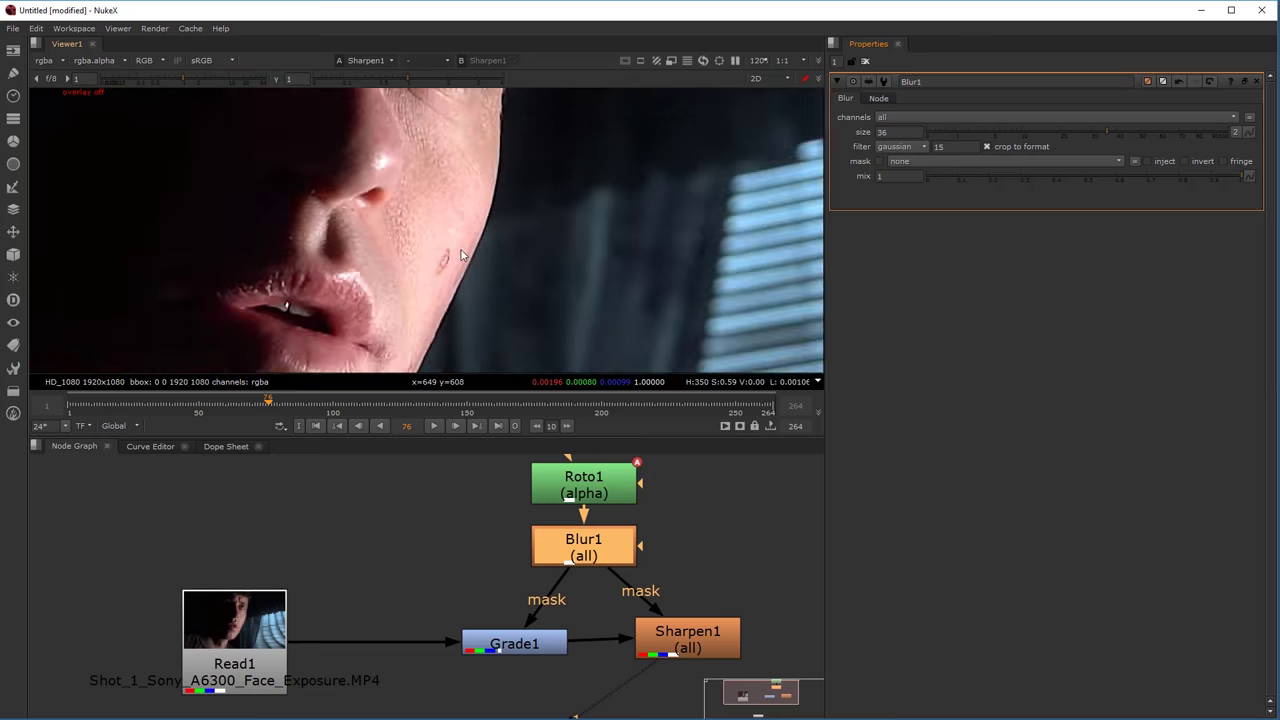
{"action": "scroll", "coordinate": [490, 213], "scroll_direction": "up", "scroll_amount": 4}
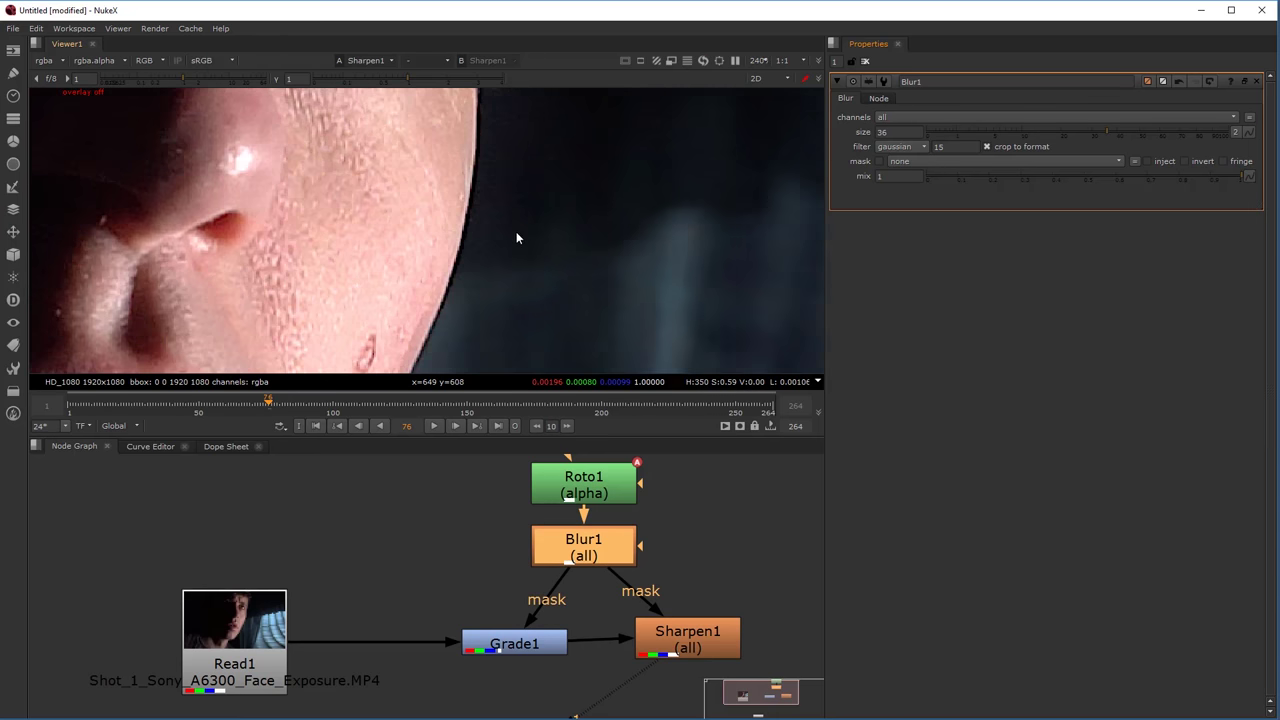
{"action": "scroll", "coordinate": [515, 234], "scroll_direction": "down", "scroll_amount": 5}
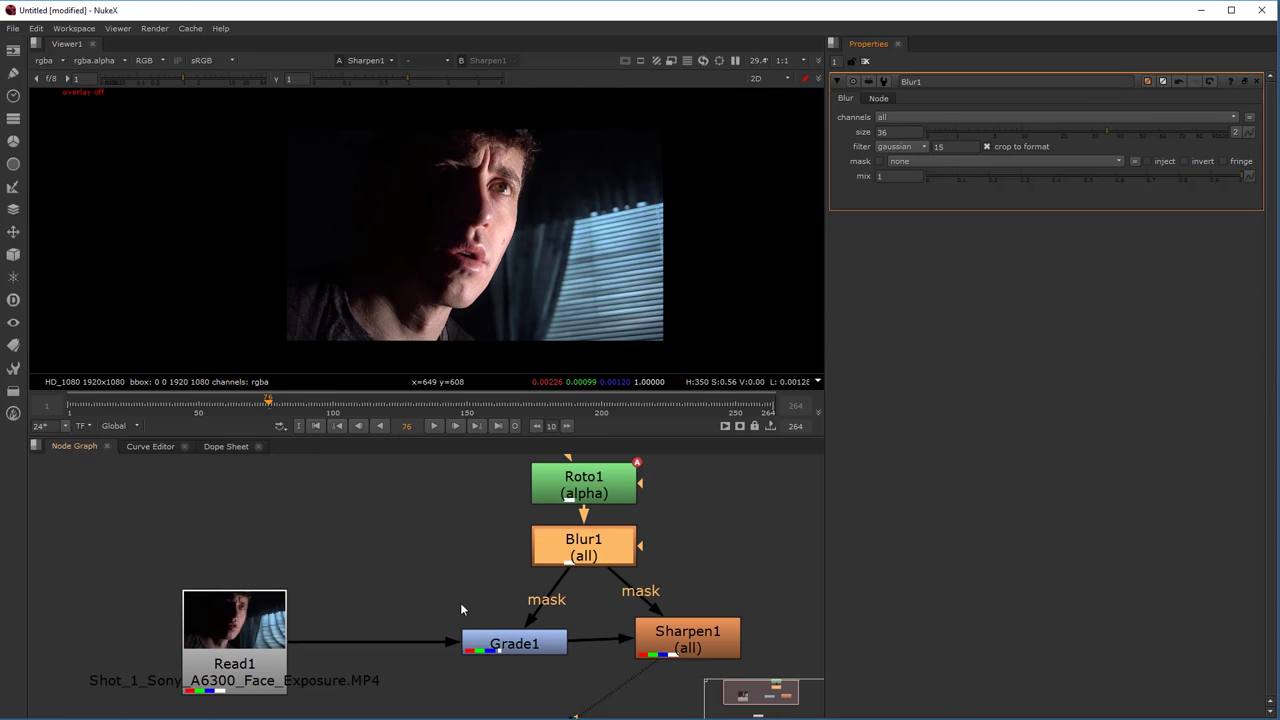
Compare the shot with Grade1 and Sharpen1 disabled and enabled together.
{"action": "left_click_drag", "start_coordinate": [424, 589], "coordinate": [746, 624]}
{"action": "key", "text": "d"}
{"action": "key", "text": "d"}
{"action": "scroll", "coordinate": [490, 205], "scroll_direction": "up", "scroll_amount": 5}
{"action": "key", "text": "d"}
{"action": "scroll", "coordinate": [501, 204], "scroll_direction": "down", "scroll_amount": 5}
{"action": "key", "text": "d"}
{"action": "scroll", "coordinate": [448, 209], "scroll_direction": "up", "scroll_amount": 6}
{"action": "scroll", "coordinate": [465, 220], "scroll_direction": "down", "scroll_amount": 3}
{"action": "scroll", "coordinate": [462, 228], "scroll_direction": "up", "scroll_amount": 1}
{"action": "key", "text": "d"}
{"action": "key", "text": "d"}
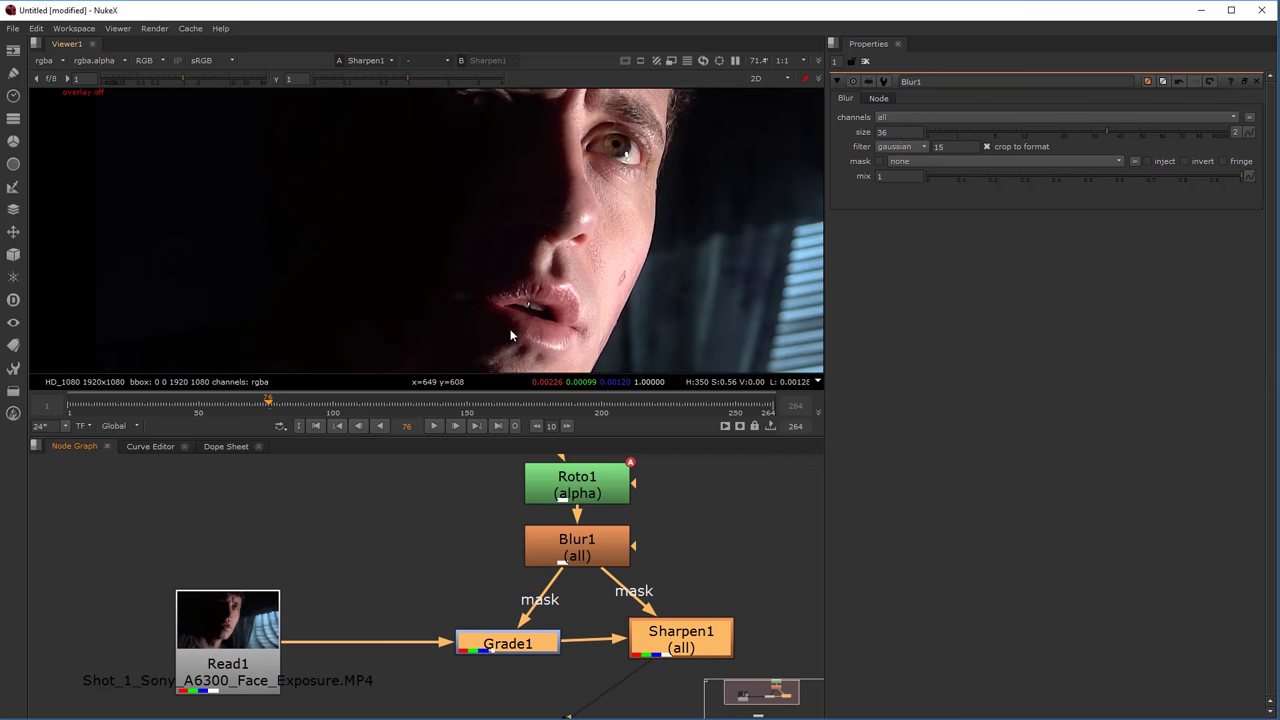
Reopen Roto1 with the overlay shown and pull the Bezier's feather points outward along the shadowed side and top of the head.
{"action": "double_click", "coordinate": [586, 493]}
{"action": "key", "text": "o"}
{"action": "scroll", "coordinate": [445, 240], "scroll_direction": "down", "scroll_amount": 1}
{"action": "left_click", "coordinate": [460, 235]}
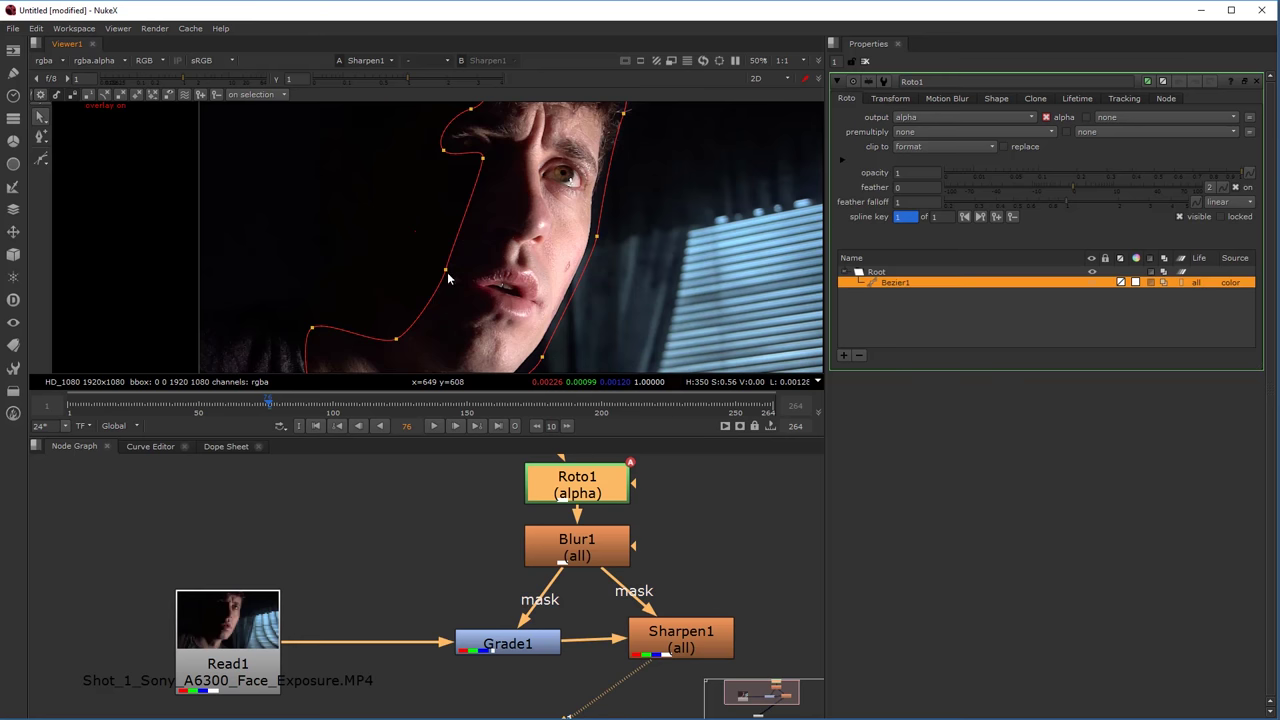
{"action": "left_click_drag", "start_coordinate": [445, 270], "coordinate": [406, 252], "text": "ctrl"}
{"action": "left_click_drag", "start_coordinate": [483, 158], "coordinate": [399, 137], "text": "ctrl"}
{"action": "middle_click_drag", "start_coordinate": [418, 129], "coordinate": [421, 228]}
{"action": "left_click_drag", "start_coordinate": [473, 208], "coordinate": [505, 151], "text": "ctrl"}
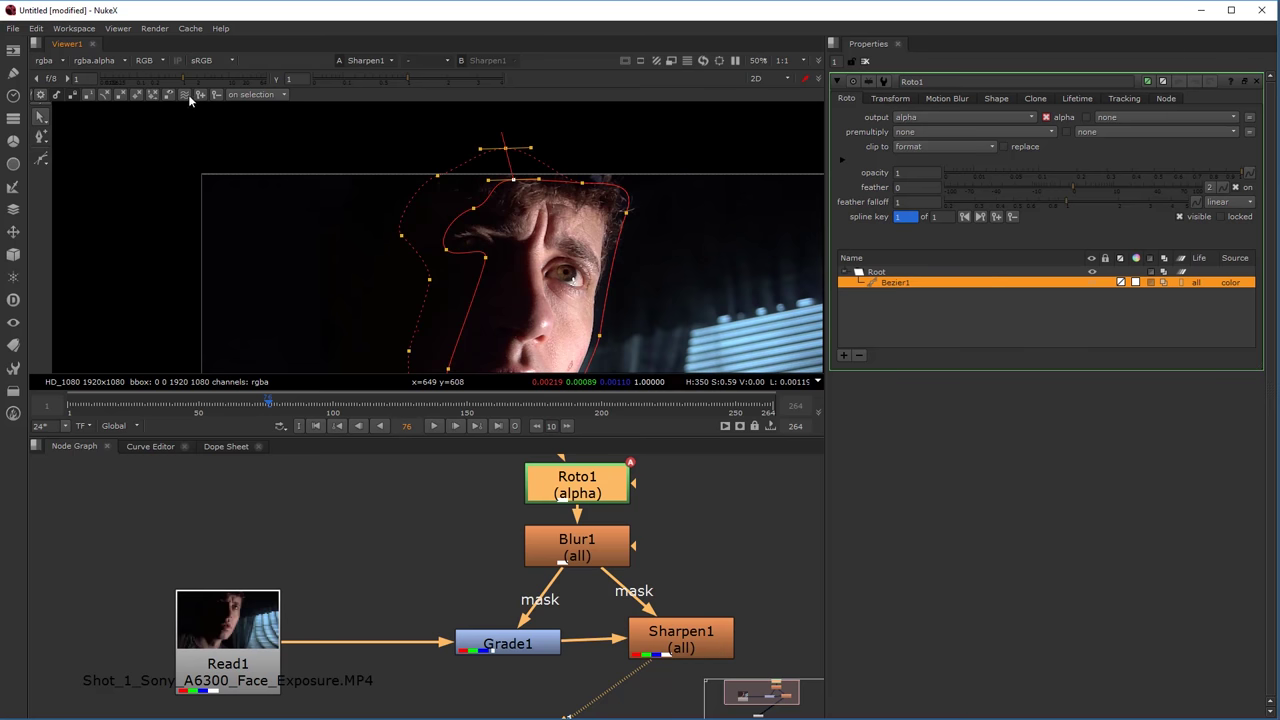
{"action": "scroll", "coordinate": [389, 271], "scroll_direction": "down", "scroll_amount": 2}
{"action": "scroll", "coordinate": [409, 250], "scroll_direction": "up", "scroll_amount": 3}
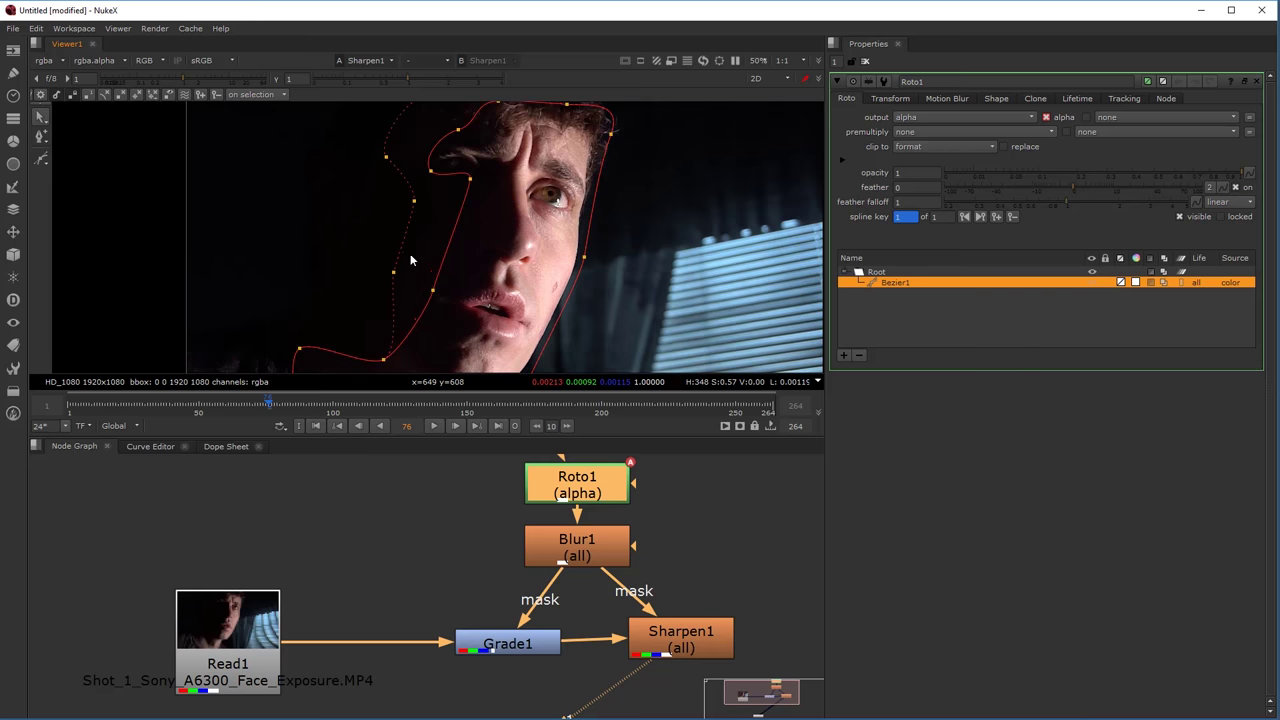
{"action": "middle_click_drag", "start_coordinate": [401, 333], "coordinate": [407, 297]}
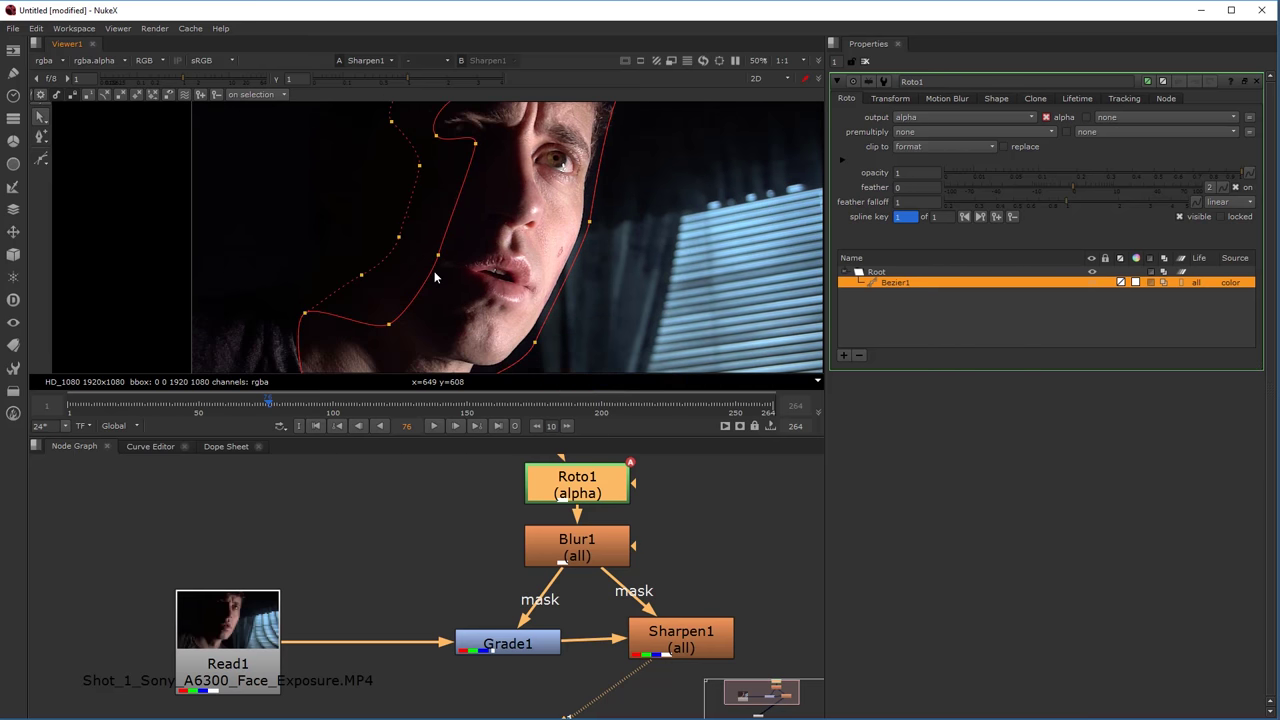
Hide the overlay and compare the shot in the maximized viewer with Grade1 and Sharpen1 disabled and enabled.
{"action": "key", "text": "o"}
{"action": "key", "text": "space"}
{"action": "key", "text": "f"}
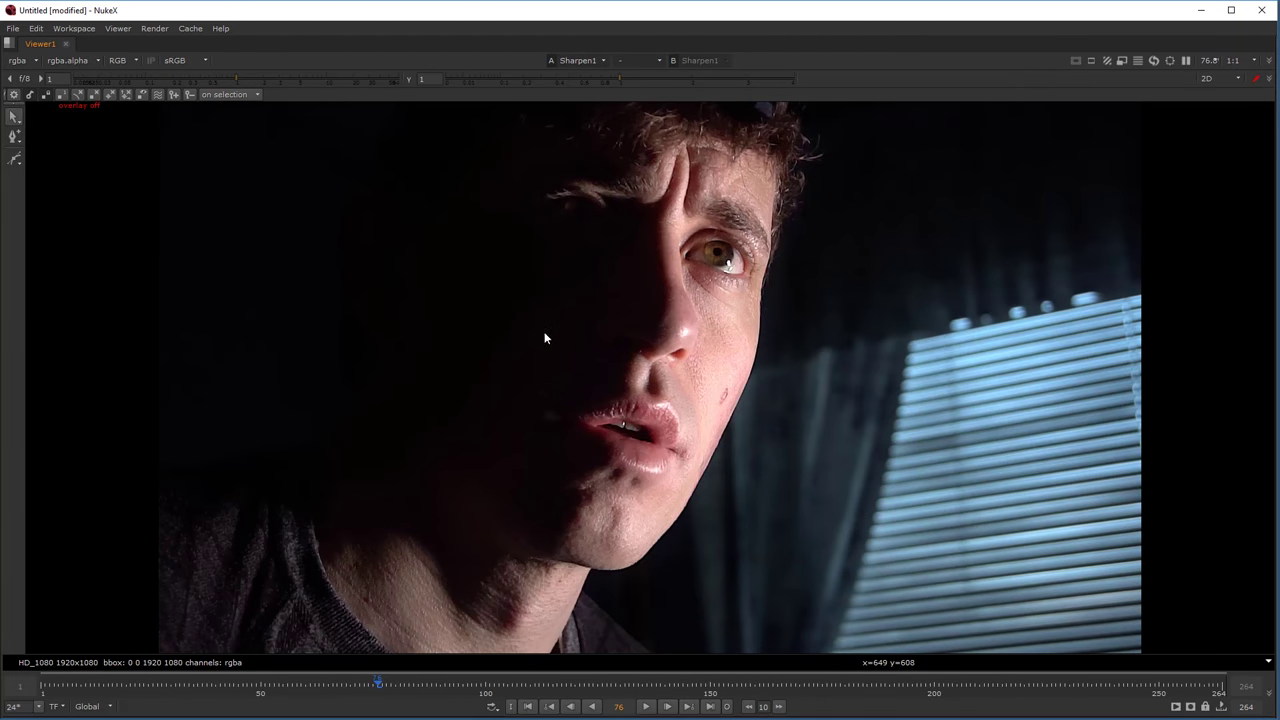
{"action": "key", "text": "space"}
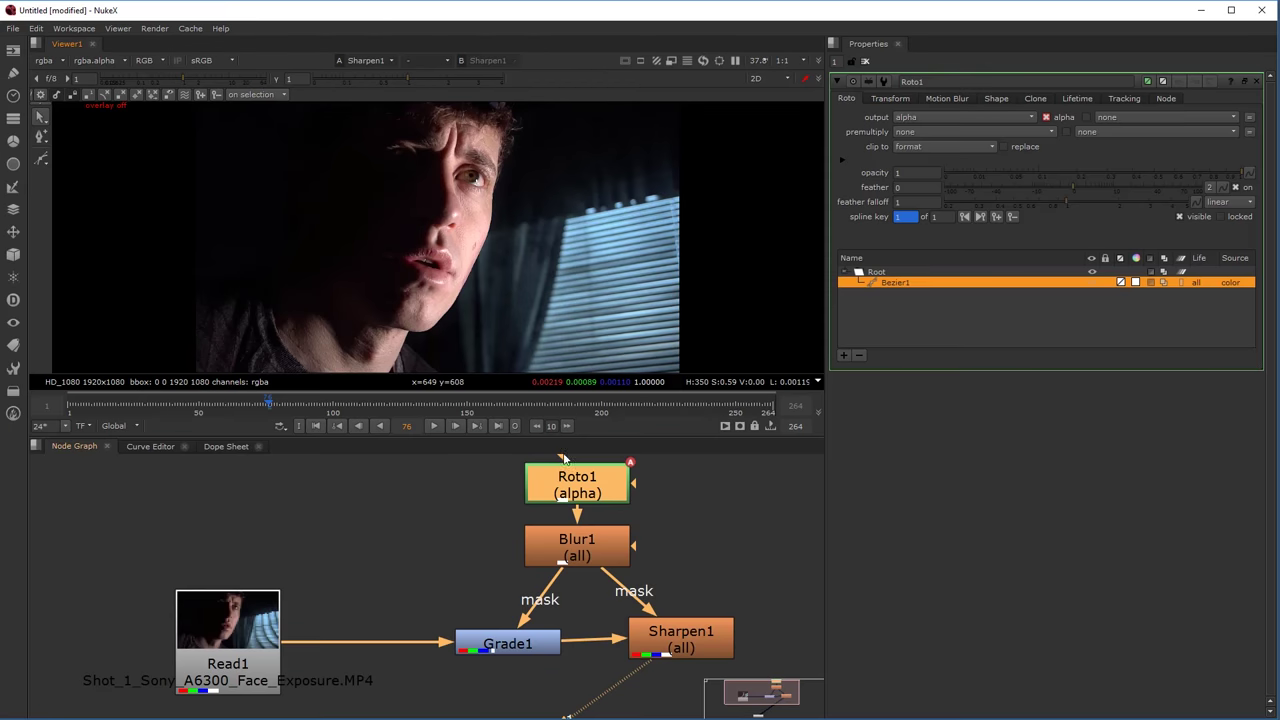
{"action": "left_click_drag", "start_coordinate": [440, 598], "coordinate": [731, 664]}
{"action": "key", "text": "space"}
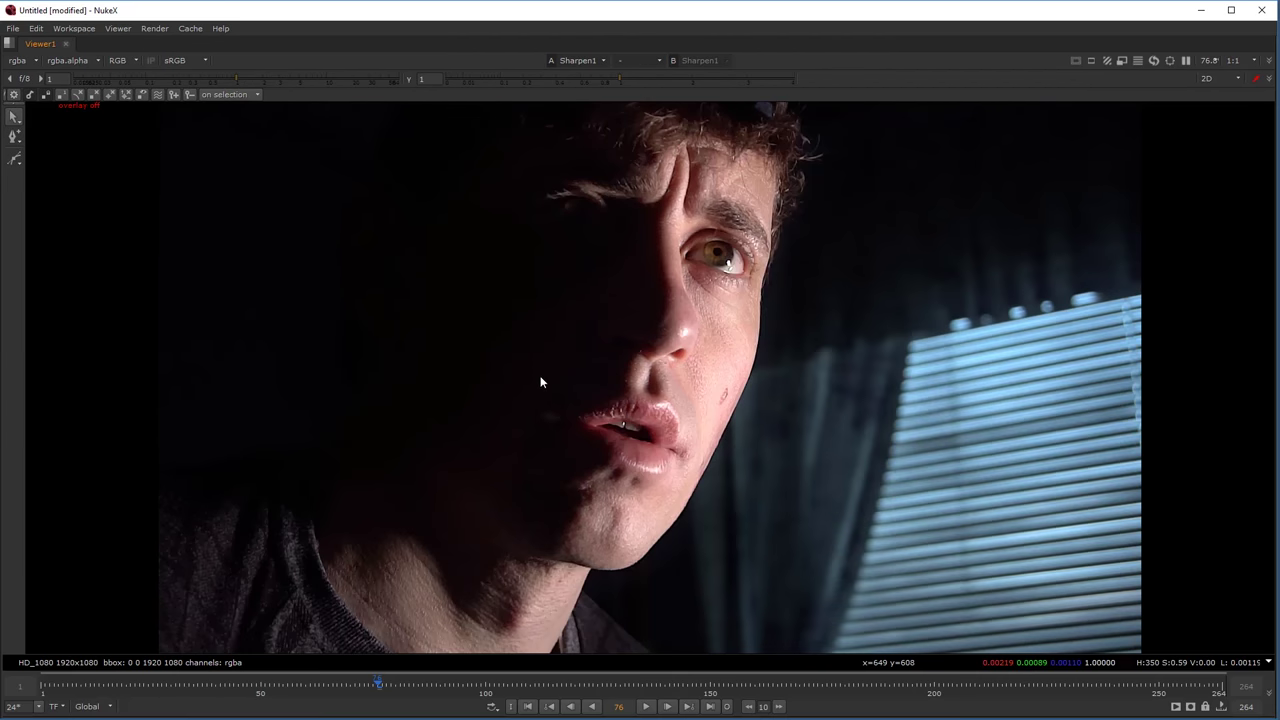
{"action": "key", "text": "d"}
{"action": "key", "text": "d"}
{"action": "key", "text": "d"}
{"action": "key", "text": "d"}
{"action": "key", "text": "d"}
{"action": "key", "text": "d"}
{"action": "key", "text": "d"}
{"action": "key", "text": "d"}
{"action": "key", "text": "d"}
{"action": "key", "text": "d"}
{"action": "key", "text": "d"}
{"action": "key", "text": "d"}
{"action": "key", "text": "d"}
{"action": "key", "text": "d"}
{"action": "scroll", "coordinate": [536, 380], "scroll_direction": "down", "scroll_amount": 3}
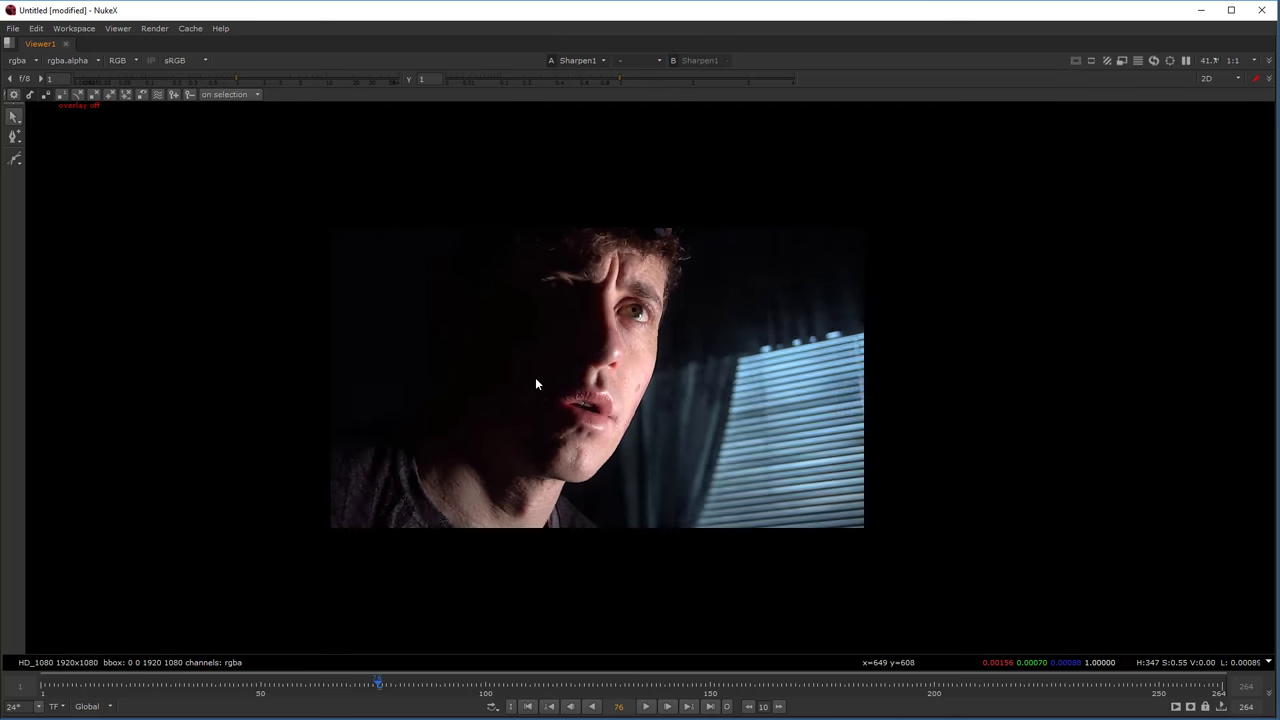
{"action": "scroll", "coordinate": [536, 380], "scroll_direction": "up", "scroll_amount": 1}
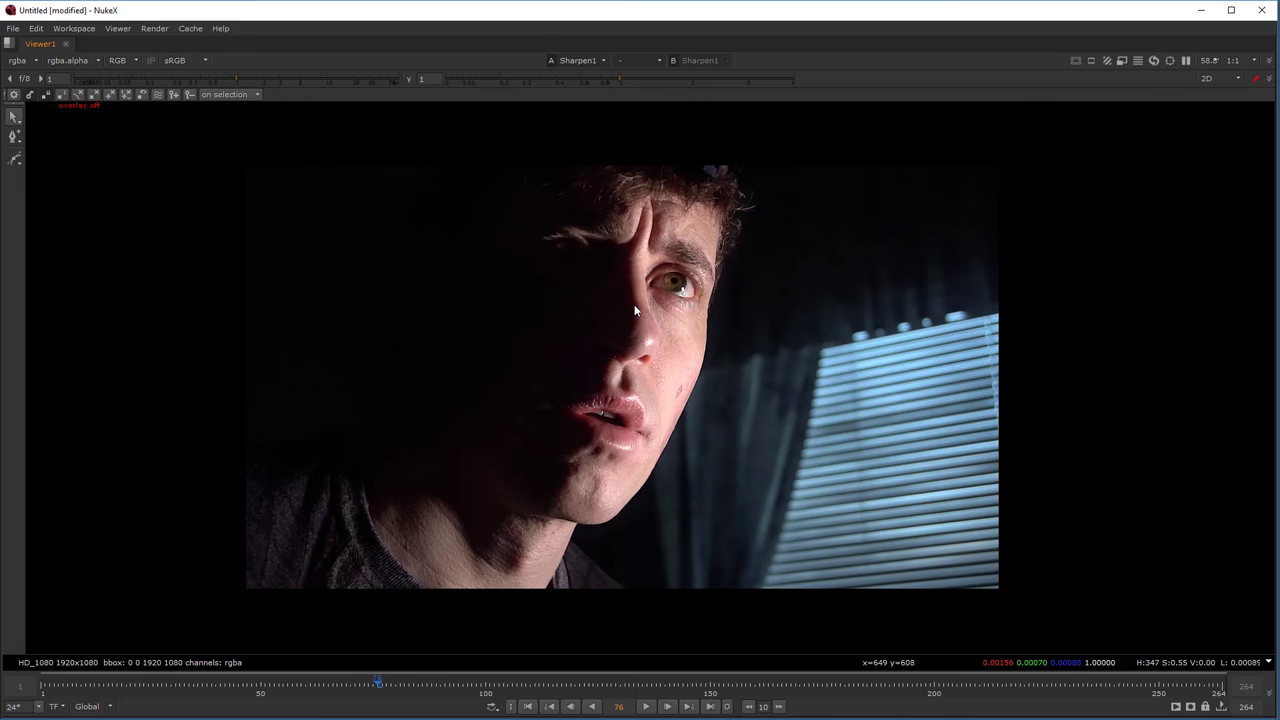
Return from the maximized viewer to the workspace layout with the node graph.
{"action": "key", "text": "space"}
{"action": "scroll", "coordinate": [490, 543], "scroll_direction": "down", "scroll_amount": 5}
{"action": "middle_click_drag", "start_coordinate": [490, 543], "coordinate": [466, 565]}
{"action": "scroll", "coordinate": [473, 564], "scroll_direction": "up", "scroll_amount": 3}
{"action": "scroll", "coordinate": [481, 567], "scroll_direction": "up", "scroll_amount": 1}
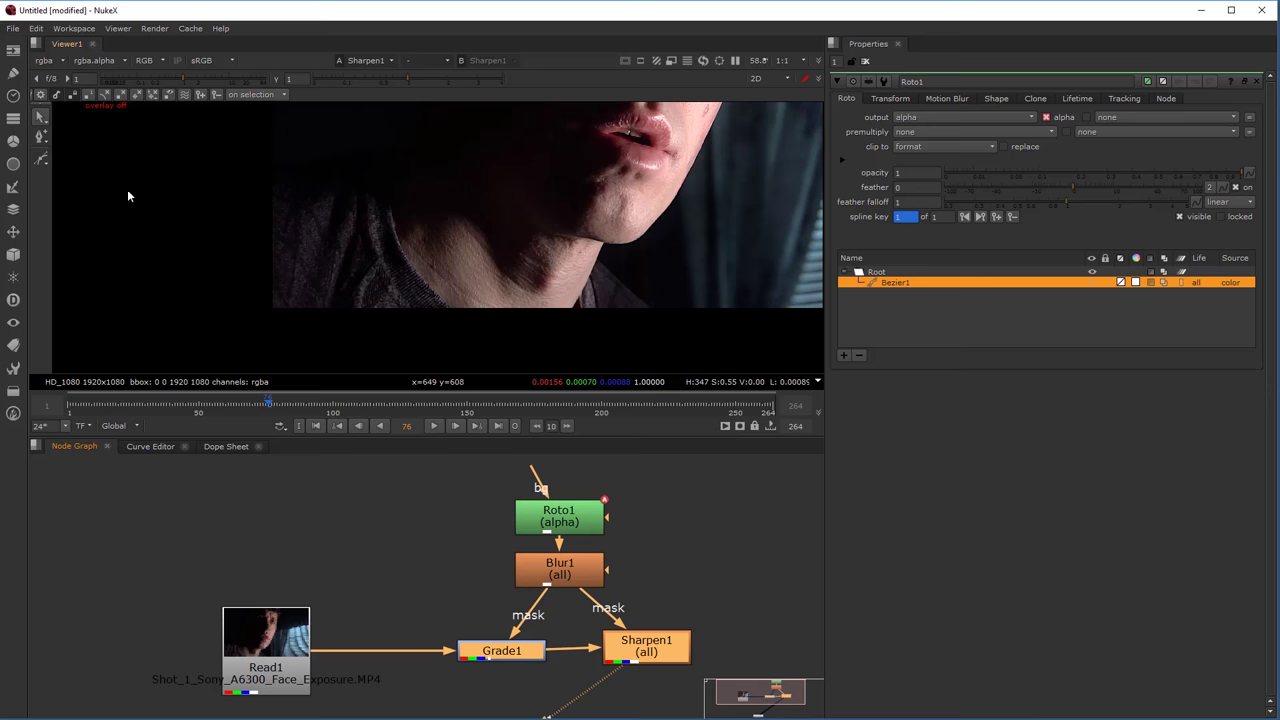
Select Roto1, show its overlay, and select the Bezier point on the neck below the shadowed jaw.
{"action": "left_click", "coordinate": [565, 521]}
{"action": "key", "text": "o"}
{"action": "scroll", "coordinate": [437, 262], "scroll_direction": "up", "scroll_amount": 3}
{"action": "left_click", "coordinate": [462, 258]}
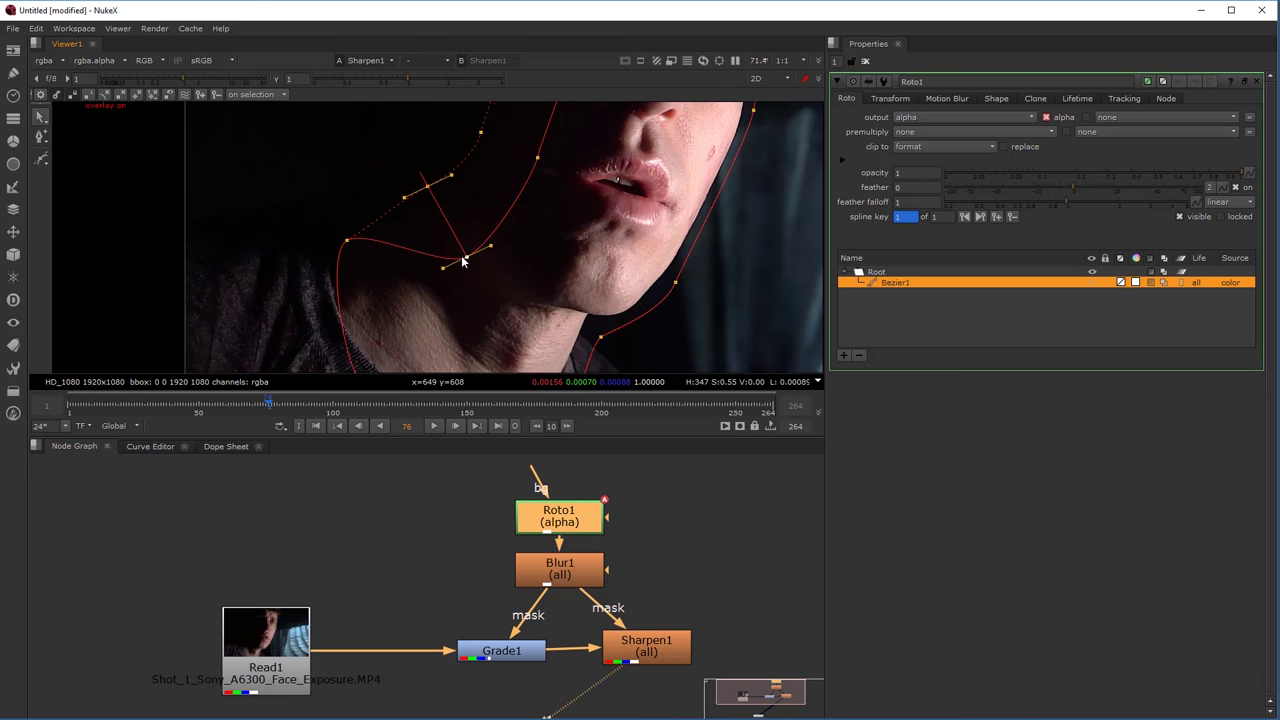
Add a RotoPaint node above Read1, connect its bg input to Read1, and view its output.
{"action": "left_click", "coordinate": [317, 523]}
{"action": "key", "text": "Tab"}
{"action": "type", "text": "roto"}
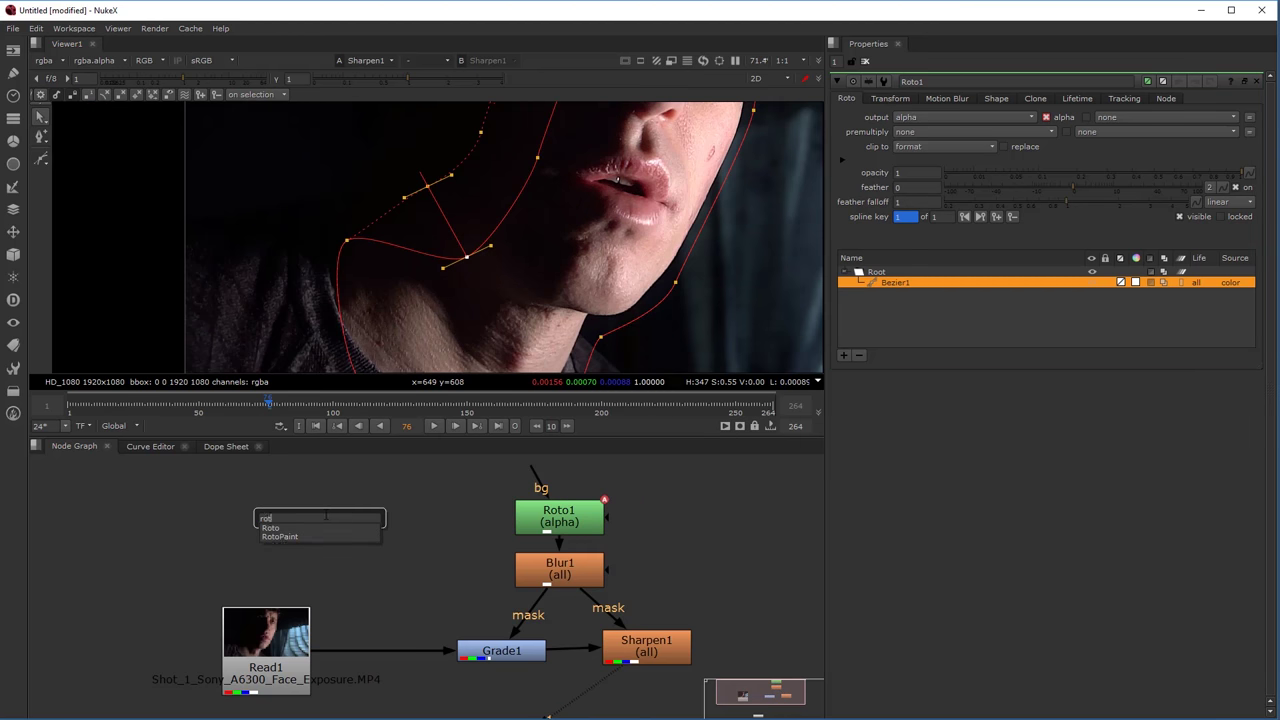
{"action": "left_click", "coordinate": [306, 536]}
{"action": "left_click_drag", "start_coordinate": [298, 480], "coordinate": [286, 612]}
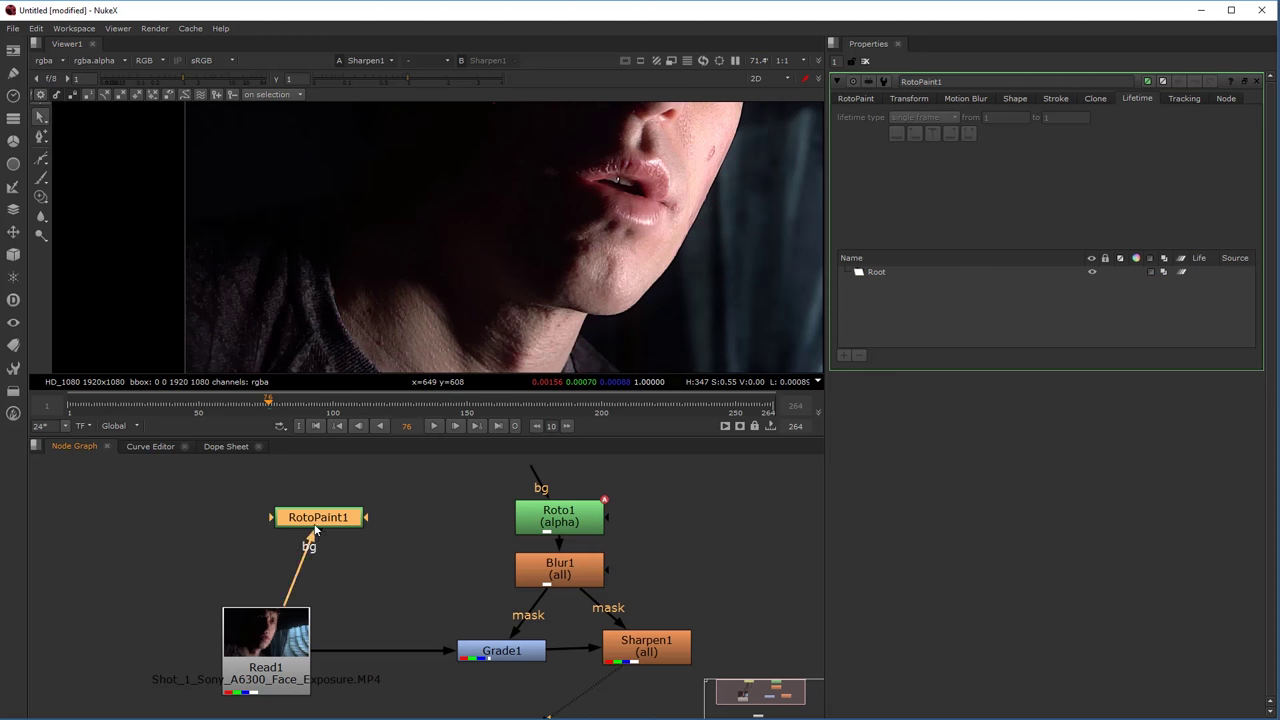
{"action": "key", "text": "1"}
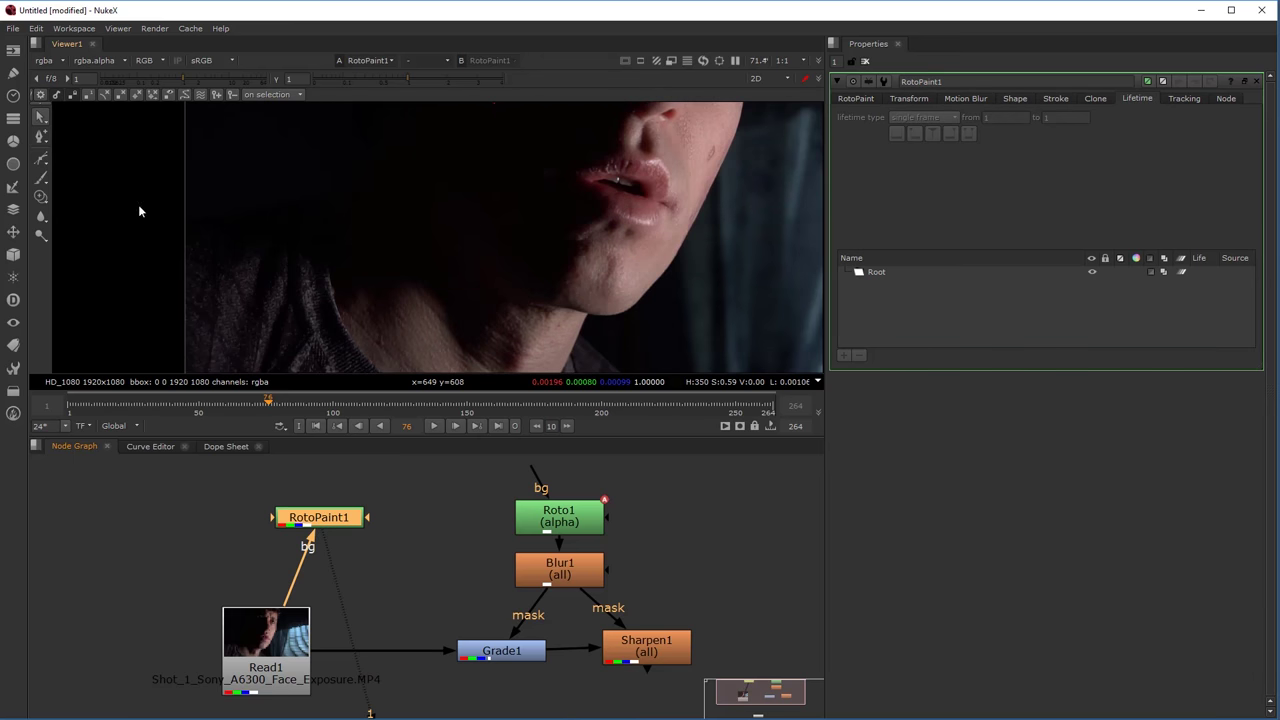
Choose the Clone tool, size its brush to 137.5, and place a clone dab on the lit eye.
{"action": "left_click", "coordinate": [42, 183]}
{"action": "left_click", "coordinate": [41, 200]}
{"action": "left_click", "coordinate": [92, 195]}
{"action": "scroll", "coordinate": [597, 209], "scroll_direction": "down", "scroll_amount": 1}
{"action": "middle_click_drag", "start_coordinate": [656, 162], "coordinate": [500, 291]}
{"action": "scroll", "coordinate": [500, 291], "scroll_direction": "up", "scroll_amount": 2}
{"action": "mouse_move", "coordinate": [504, 264]}
{"action": "left_mouse_down", "text": "shift"}
{"action": "mouse_move", "coordinate": [551, 263]}
{"action": "mouse_move", "coordinate": [533, 291]}
{"action": "left_mouse_up", "text": "shift"}
{"action": "middle_click_drag", "start_coordinate": [530, 278], "coordinate": [469, 422]}
{"action": "scroll", "coordinate": [491, 280], "scroll_direction": "up", "scroll_amount": 3}
{"action": "middle_click_drag", "start_coordinate": [509, 263], "coordinate": [474, 253]}
{"action": "key", "text": "super"}
{"action": "key", "text": "super"}
{"action": "left_click_drag", "start_coordinate": [474, 253], "coordinate": [482, 254], "text": "shift"}
{"action": "middle_click_drag", "start_coordinate": [480, 256], "coordinate": [472, 252]}
{"action": "left_click", "coordinate": [472, 250]}
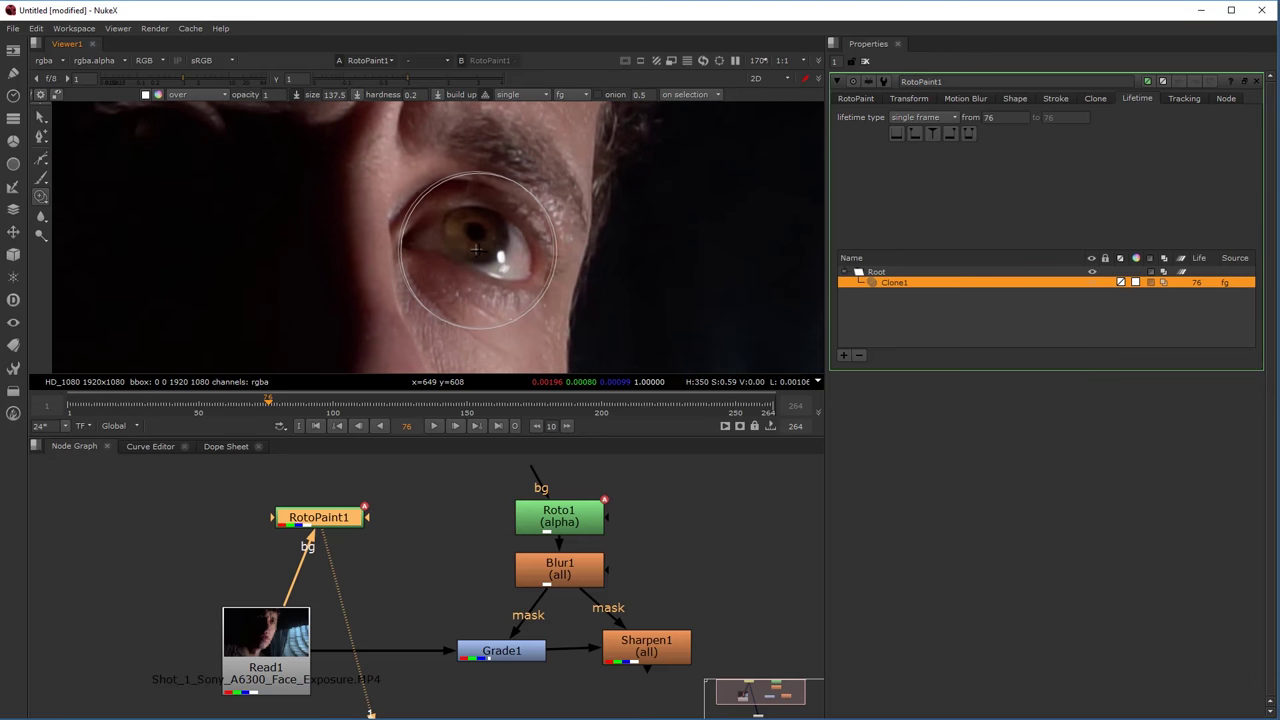
Offset the clone source by 125.5, -23.5, set the clone rotation to 20, and paint a stroke beside the eye.
{"action": "left_click_drag", "start_coordinate": [479, 253], "coordinate": [581, 277], "text": "ctrl"}
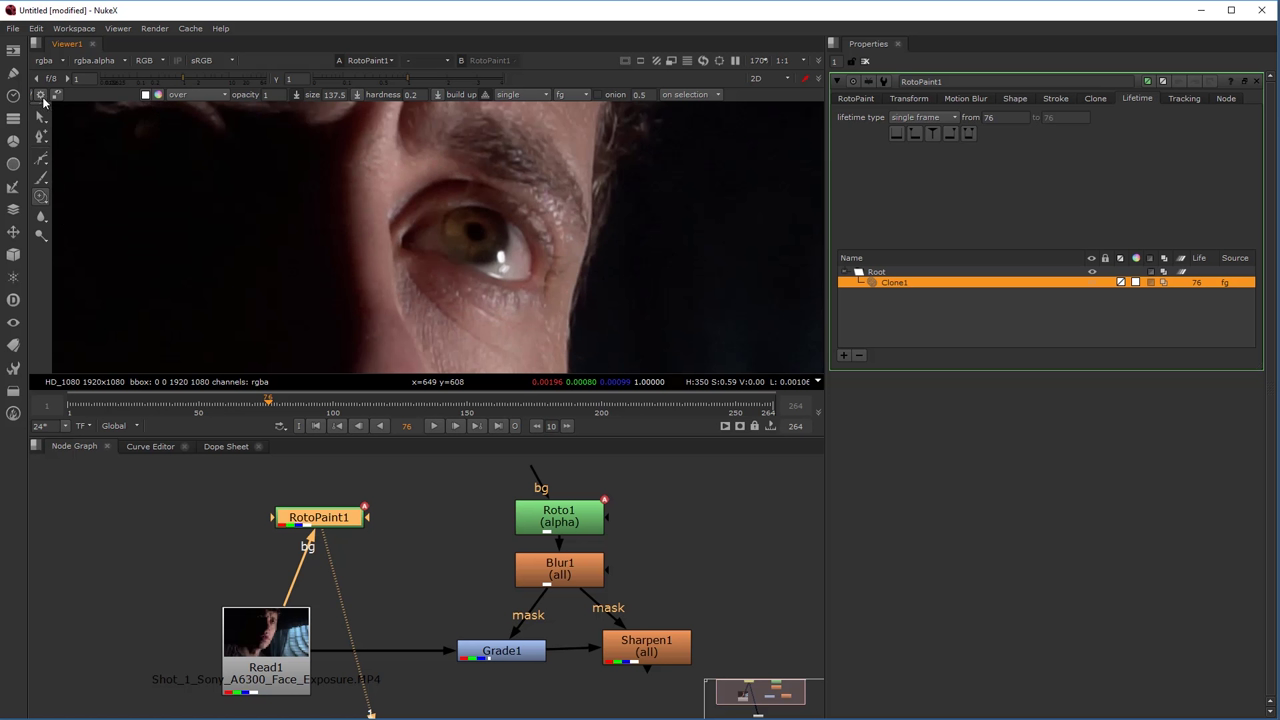
{"action": "left_click", "coordinate": [41, 96]}
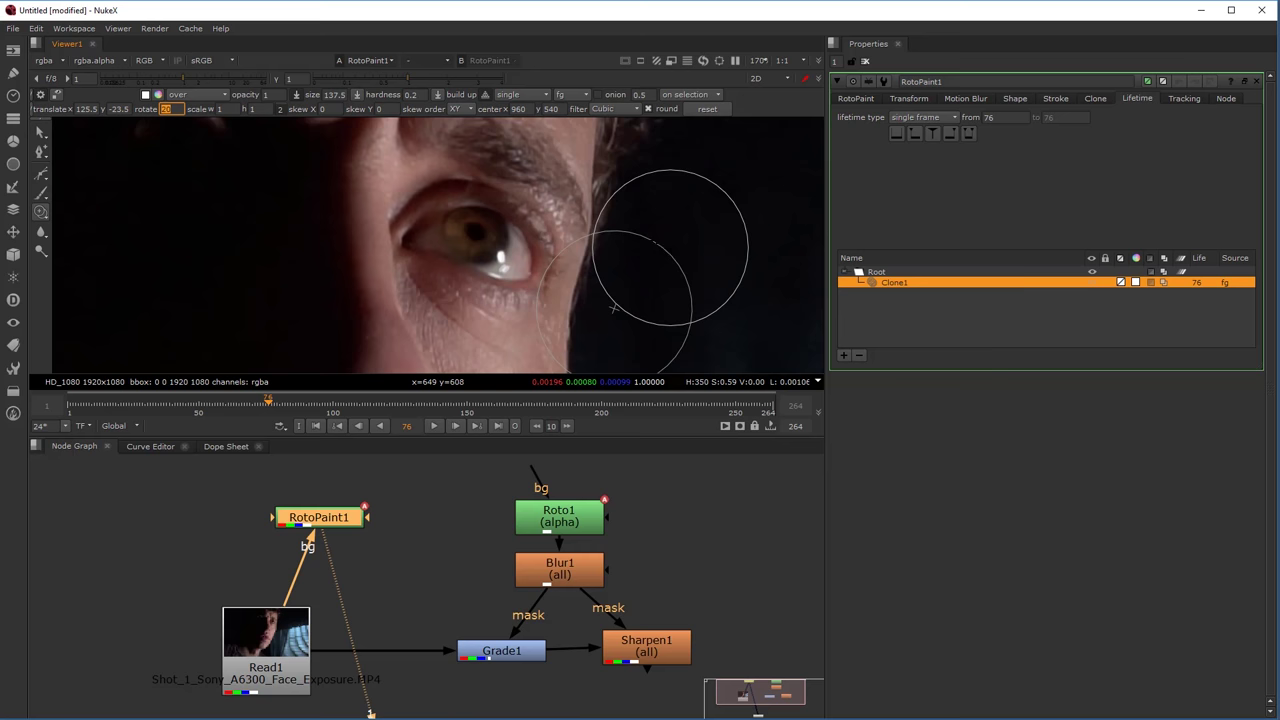
{"action": "mouse_move", "coordinate": [543, 204]}
{"action": "left_mouse_down"}
{"action": "mouse_move", "coordinate": [622, 217]}
{"action": "mouse_move", "coordinate": [472, 252]}
{"action": "mouse_move", "coordinate": [549, 291]}
{"action": "left_mouse_up"}
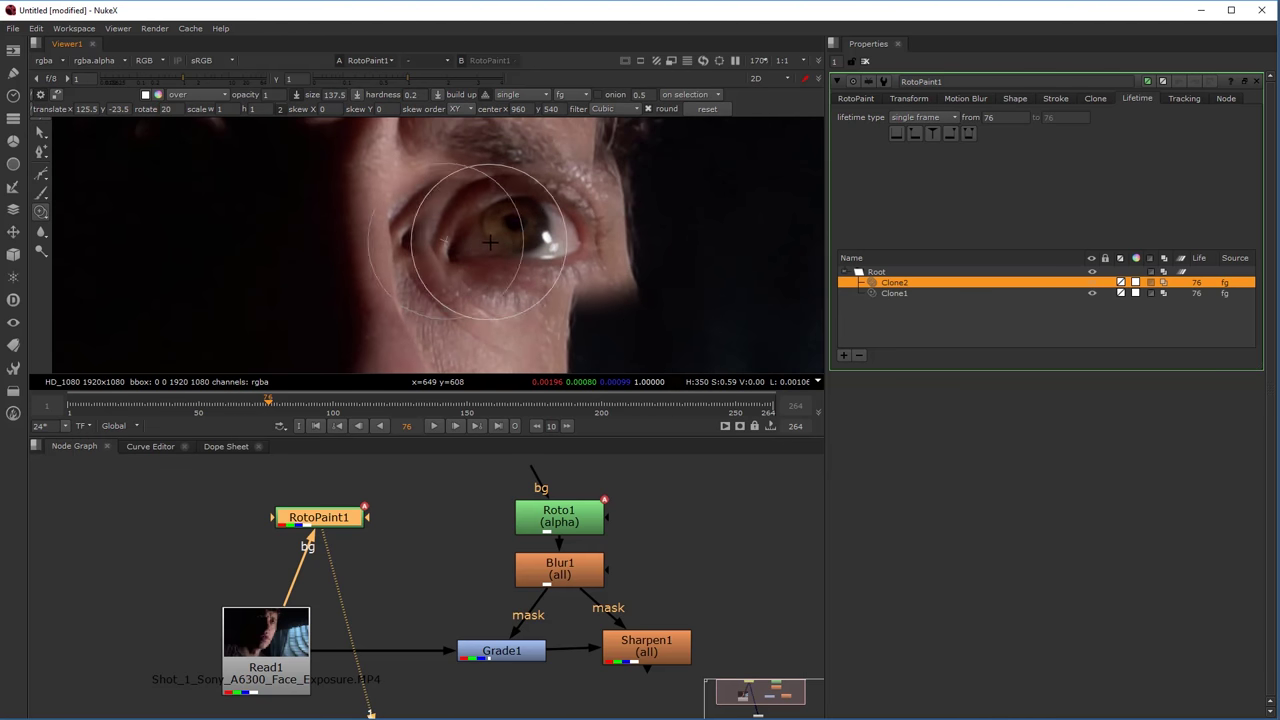
Delete the rotated clone stroke, and set the clone rotation to 0 and both scale values to 2.
{"action": "key", "text": "Delete"}
{"action": "left_click", "coordinate": [168, 108]}
{"action": "type", "text": "0"}
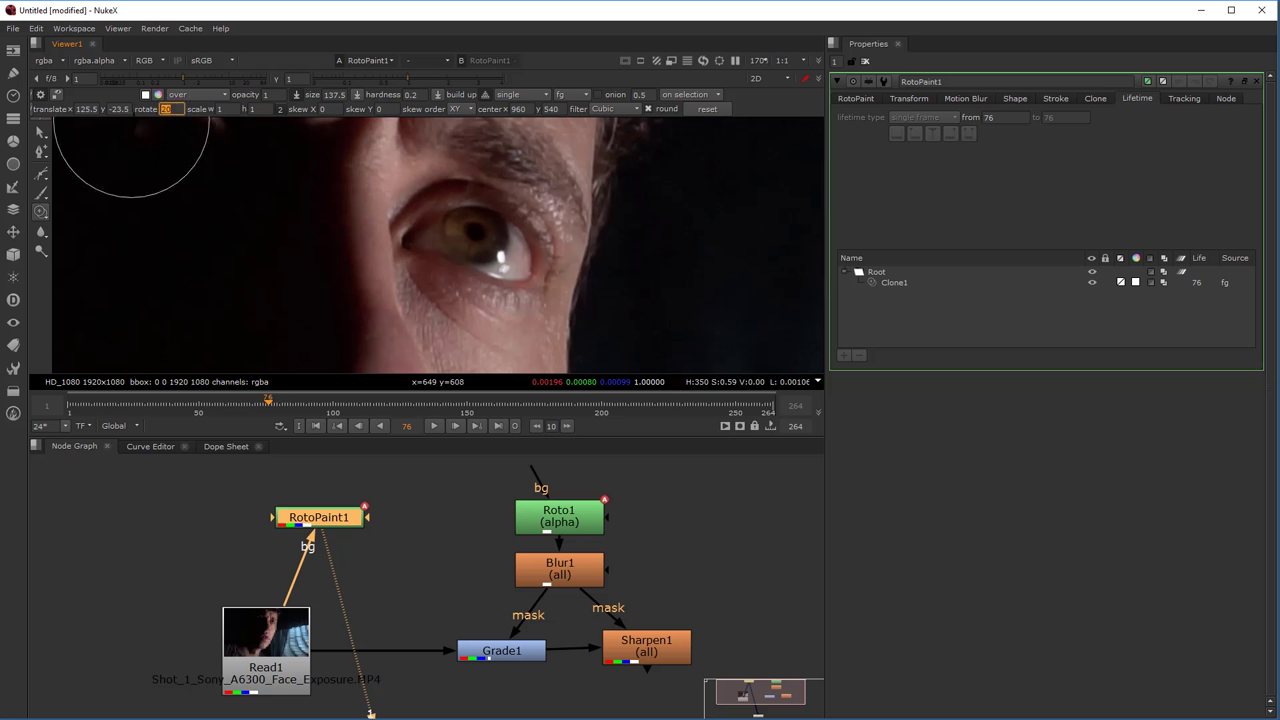
{"action": "key", "text": "Tab"}
{"action": "type", "text": "2"}
{"action": "key", "text": "Tab"}
{"action": "type", "text": "2"}
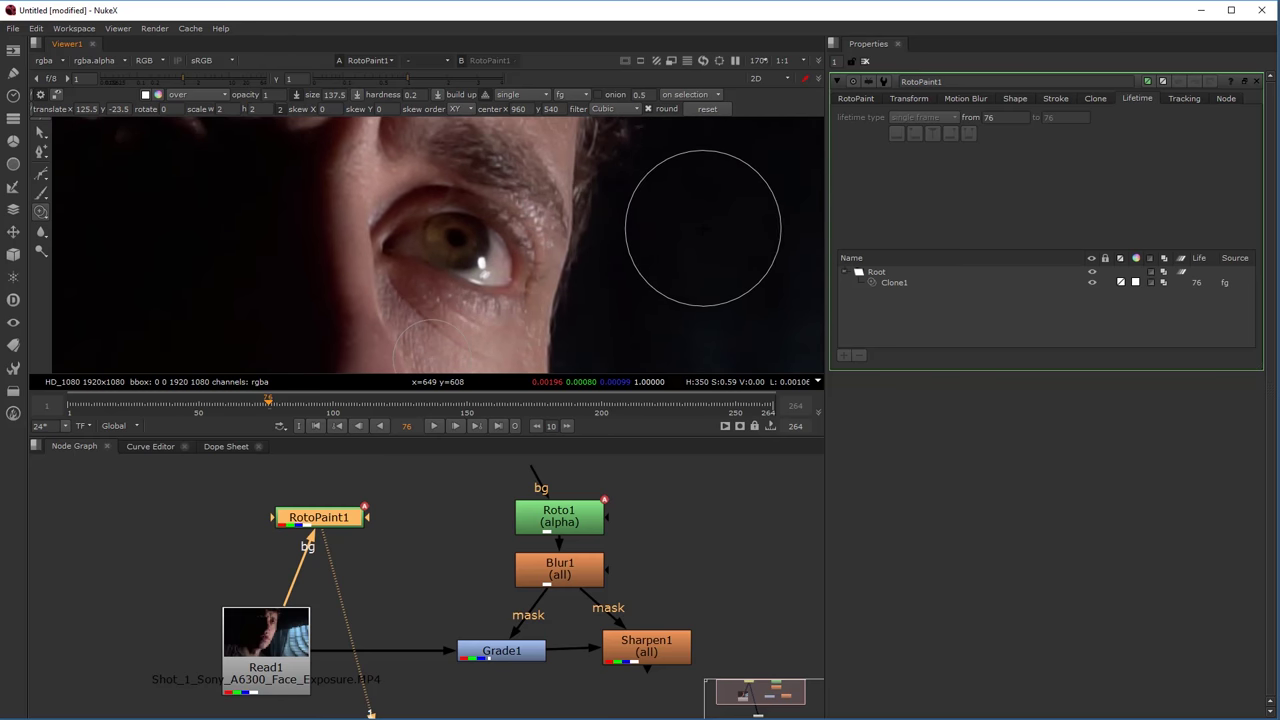
Paint a clone dab and a longer stroke of the double-size eye onto the dark background beside the head.
{"action": "scroll", "coordinate": [680, 230], "scroll_direction": "down", "scroll_amount": 4}
{"action": "left_click", "coordinate": [684, 246]}
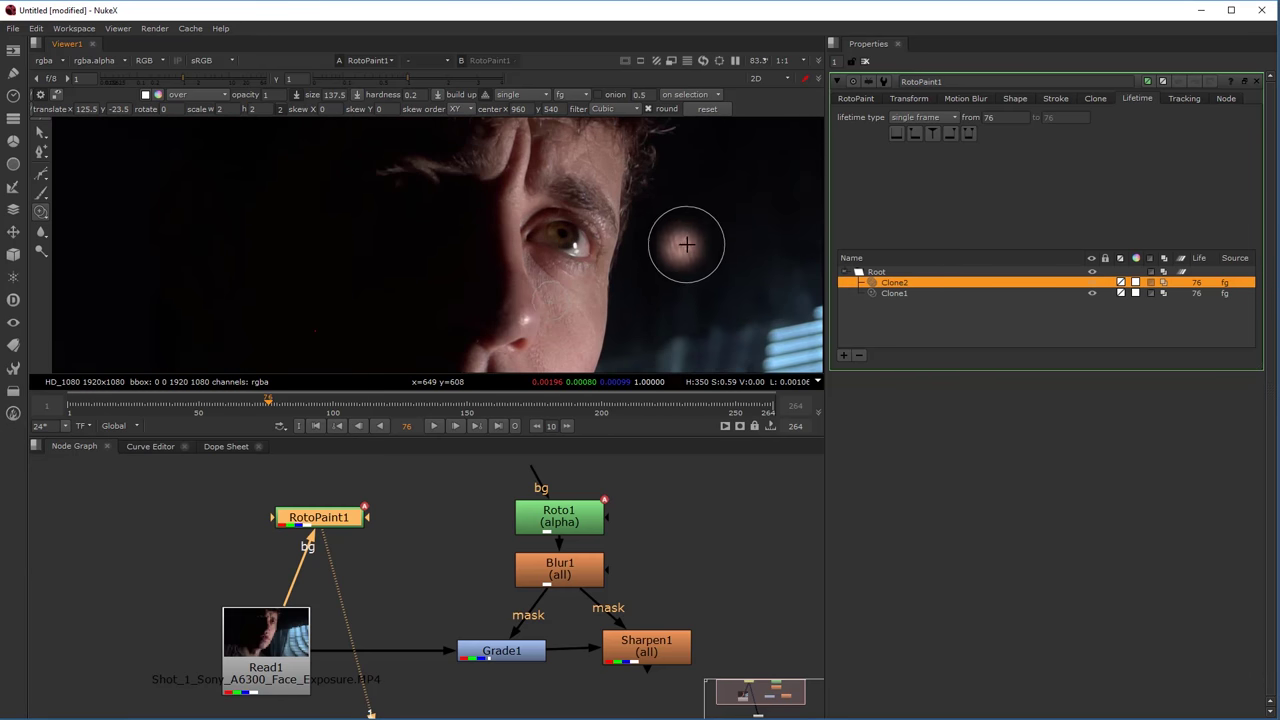
{"action": "mouse_move", "coordinate": [707, 153]}
{"action": "left_mouse_down"}
{"action": "mouse_move", "coordinate": [751, 137]}
{"action": "mouse_move", "coordinate": [678, 152]}
{"action": "left_mouse_up"}
{"action": "middle_click_drag", "start_coordinate": [646, 248], "coordinate": [622, 298]}
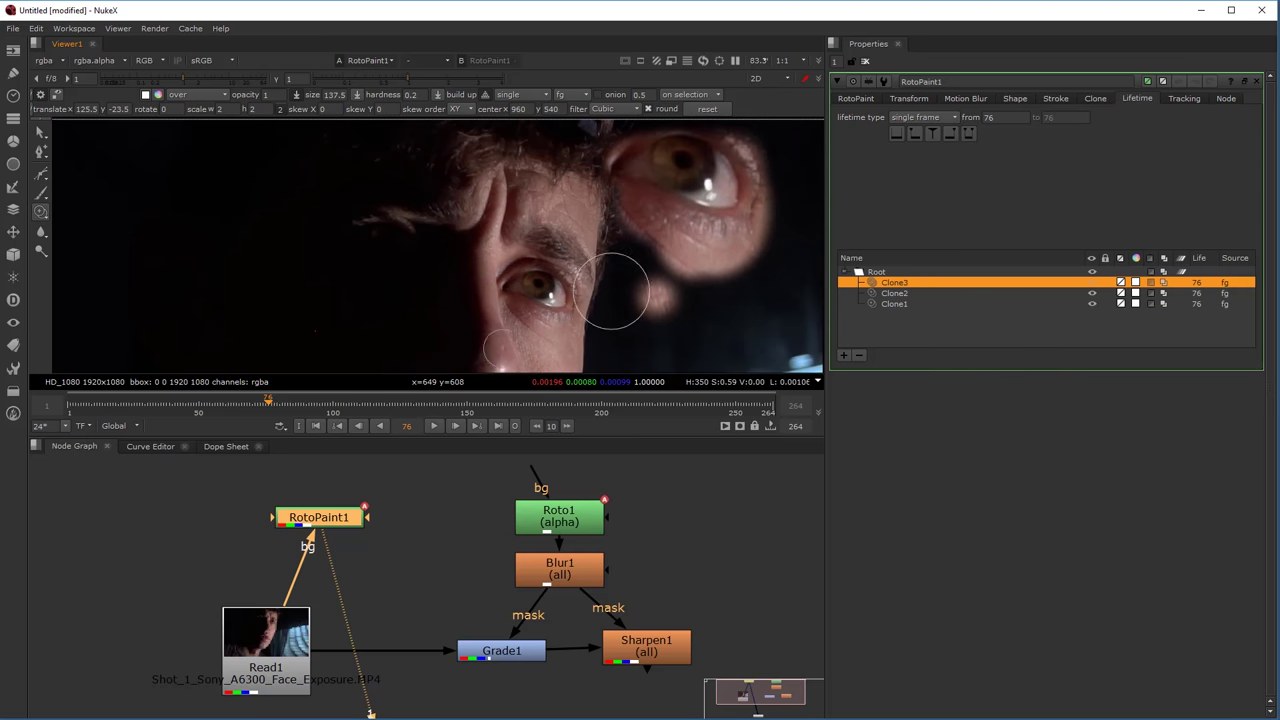
Set the clone scale back to 1 in width and height, keeping the rotation at 0.
{"action": "left_click", "coordinate": [221, 108]}
{"action": "key", "text": "Tab"}
{"action": "left_click", "coordinate": [231, 109]}
{"action": "key", "text": "shift+Tab"}
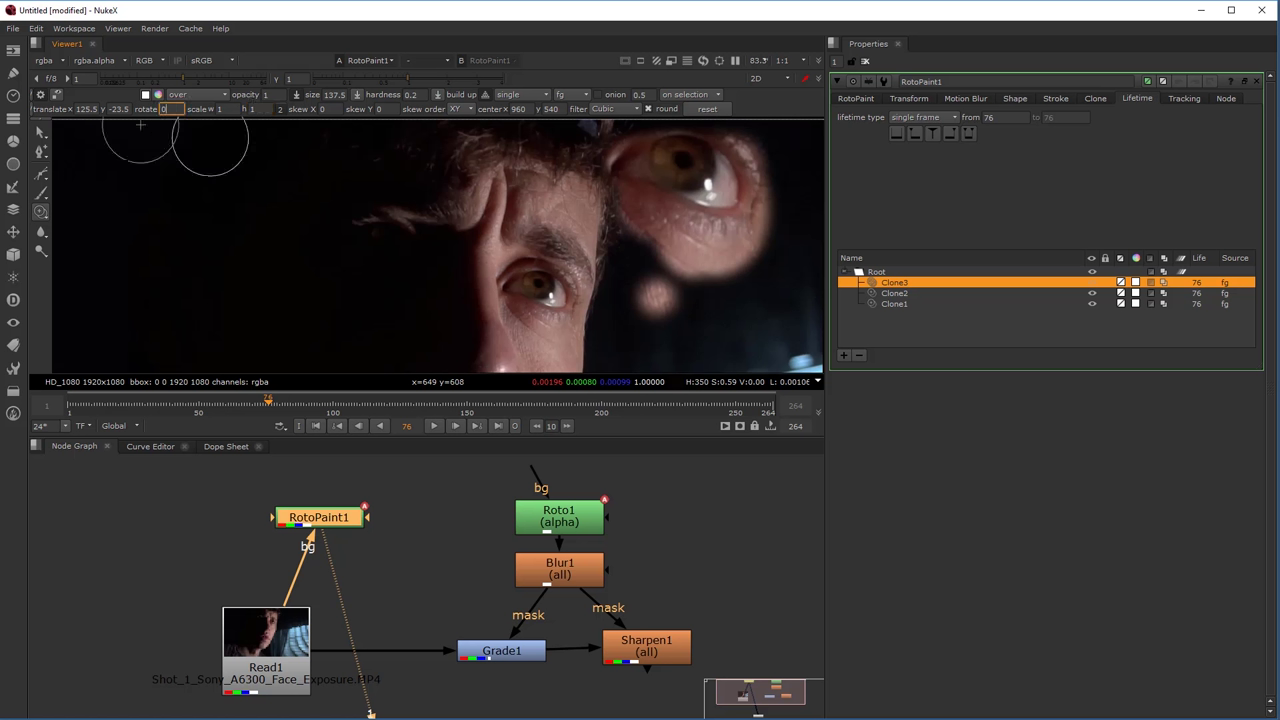
{"action": "scroll", "coordinate": [590, 227], "scroll_direction": "down", "scroll_amount": 3}
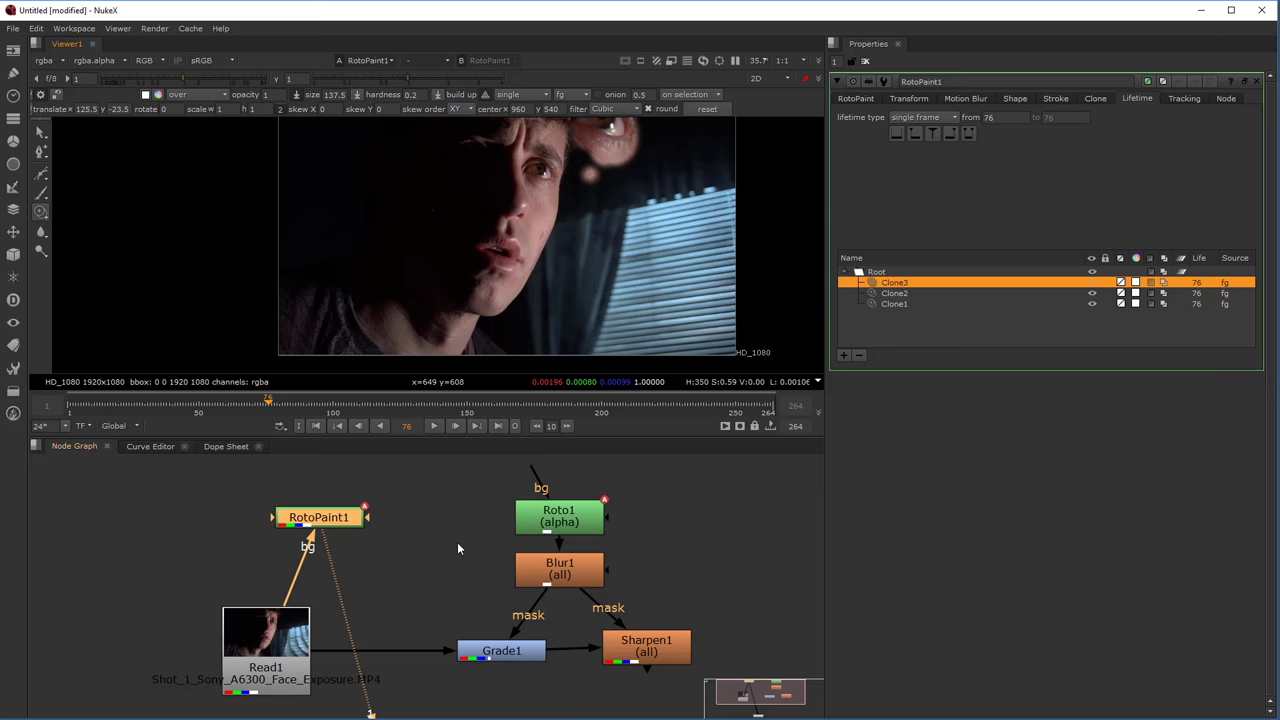